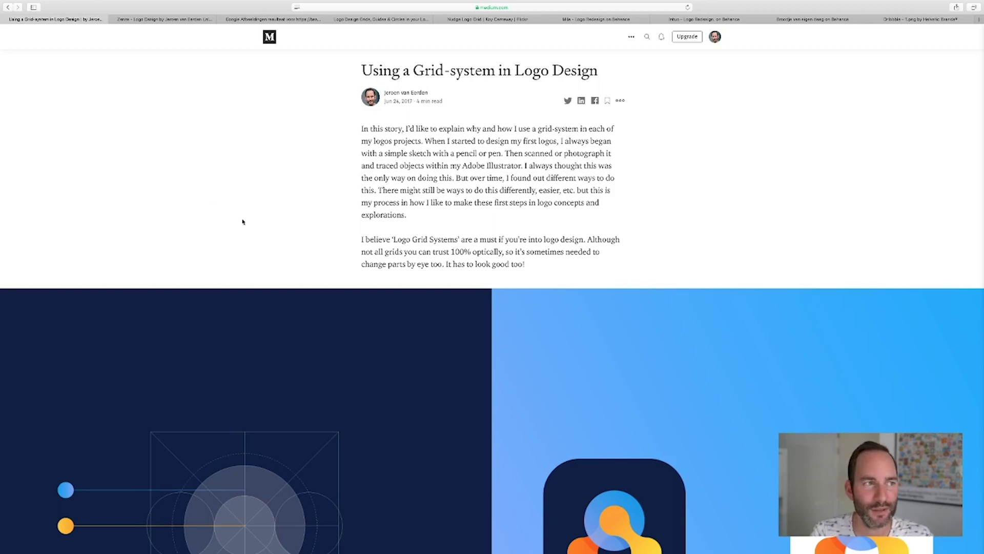
Skim the opening sections of the article "Using a Grid-system in Logo Design" and return to its beginning
scroll(275, 213, down, 3)
scroll(279, 211, down, 3)
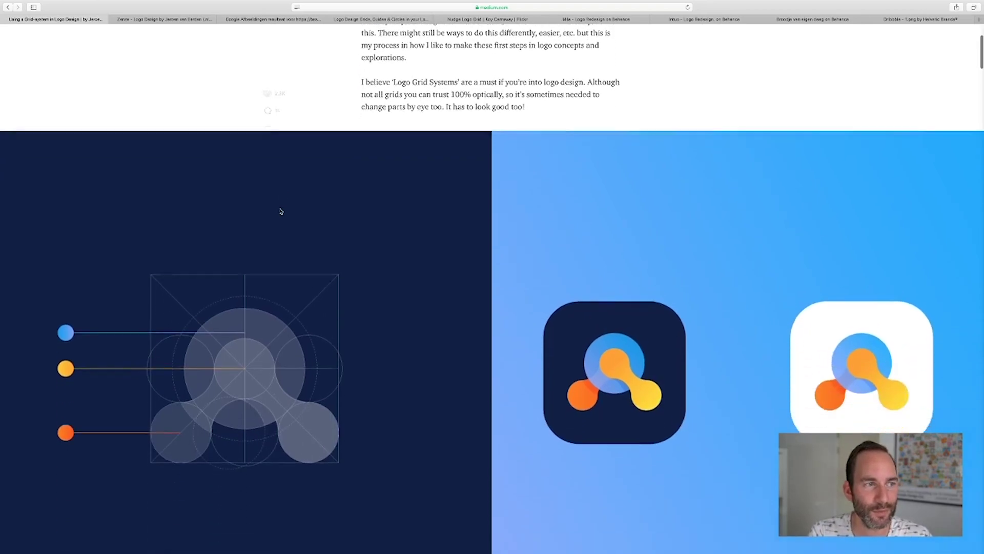
scroll(464, 219, down, 10)
scroll(463, 218, down, 8)
scroll(265, 228, up, 12)
scroll(364, 252, down, 9)
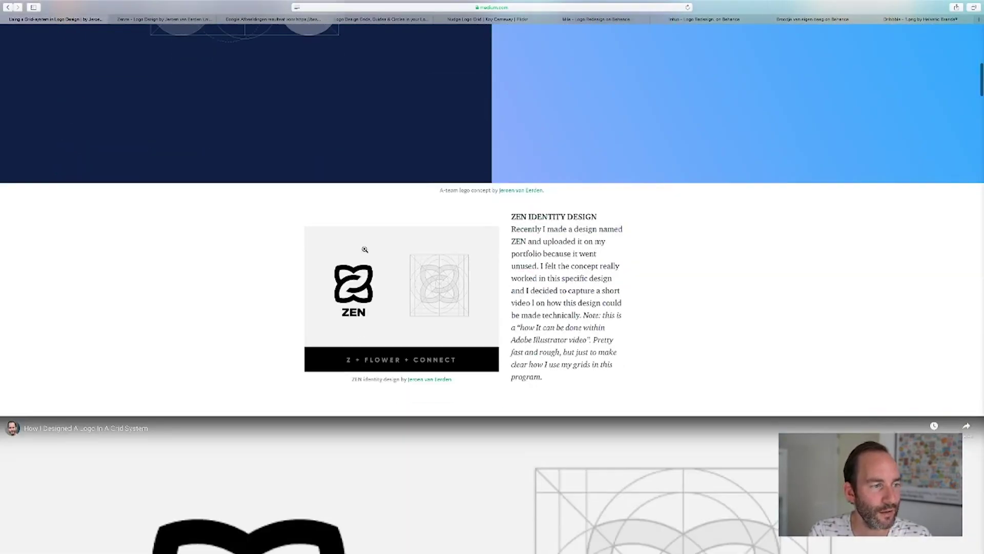
scroll(237, 257, down, 10)
scroll(240, 258, up, 14)
scroll(242, 259, up, 14)
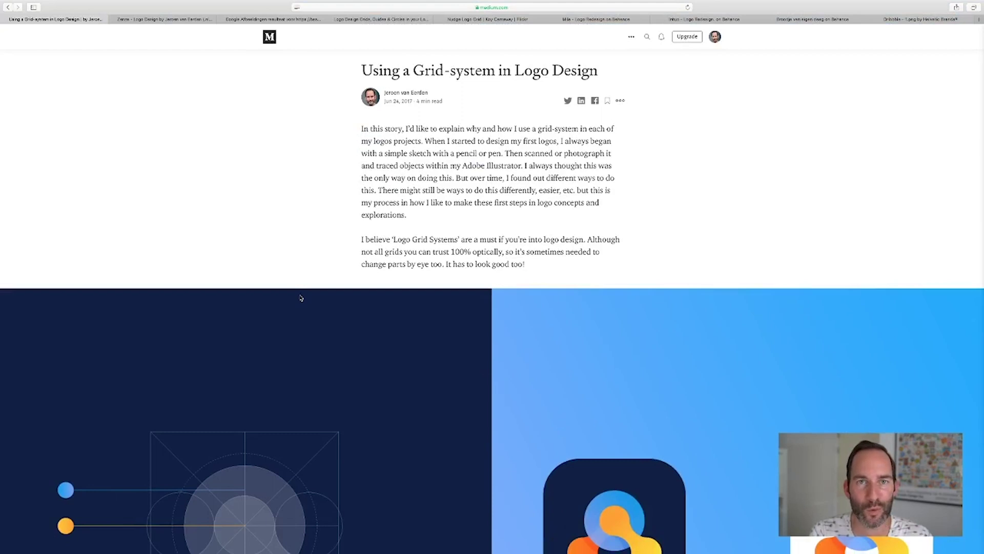
Examine the A-team logo concept's construction grid and the ZEN identity design beside its circle-and-line grid
scroll(303, 298, down, 7)
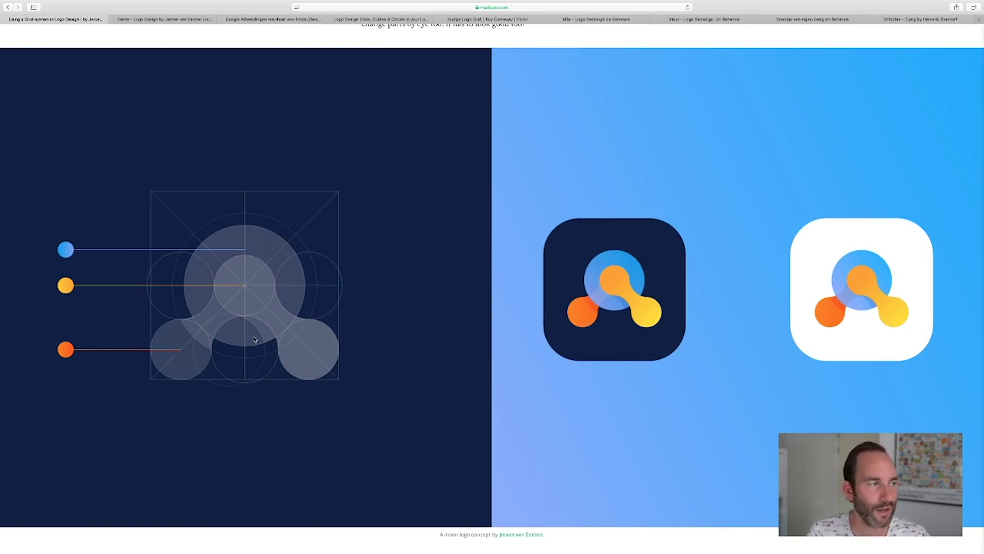
scroll(251, 339, down, 1)
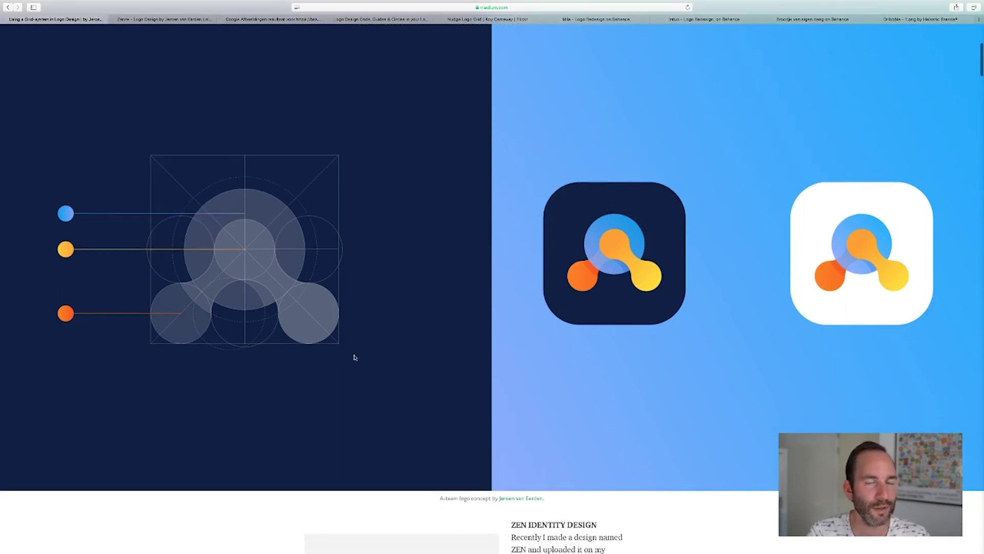
scroll(354, 357, down, 3)
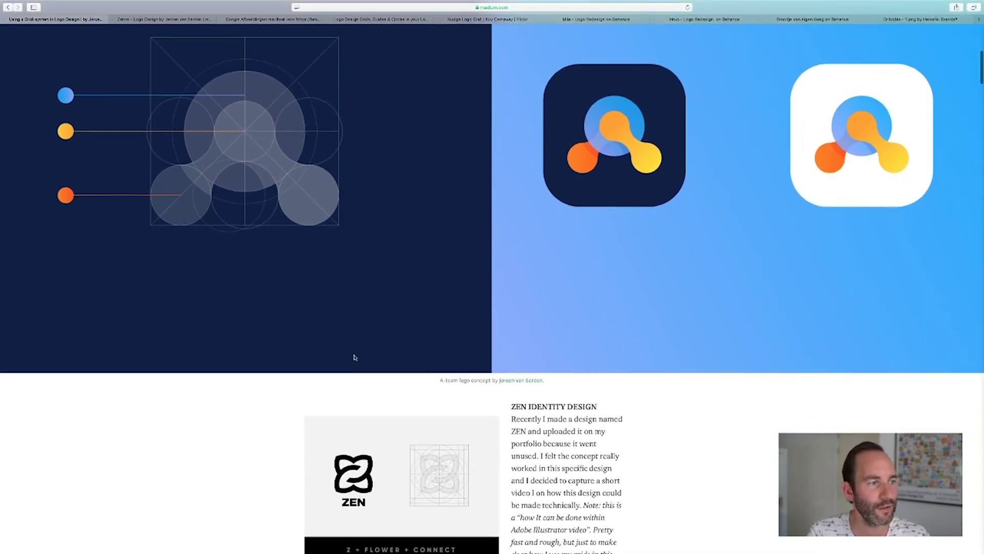
scroll(355, 357, down, 10)
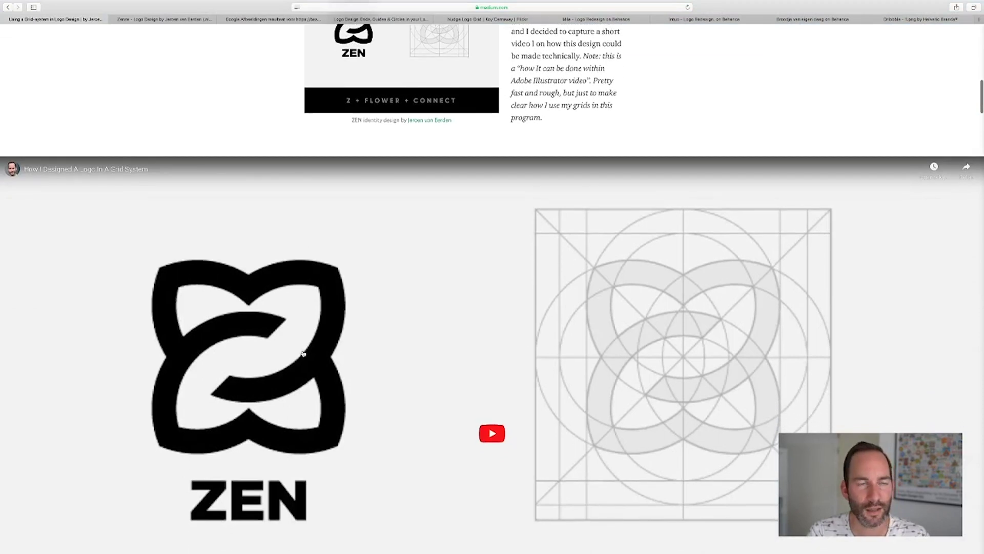
scroll(305, 354, down, 2)
scroll(308, 354, down, 1)
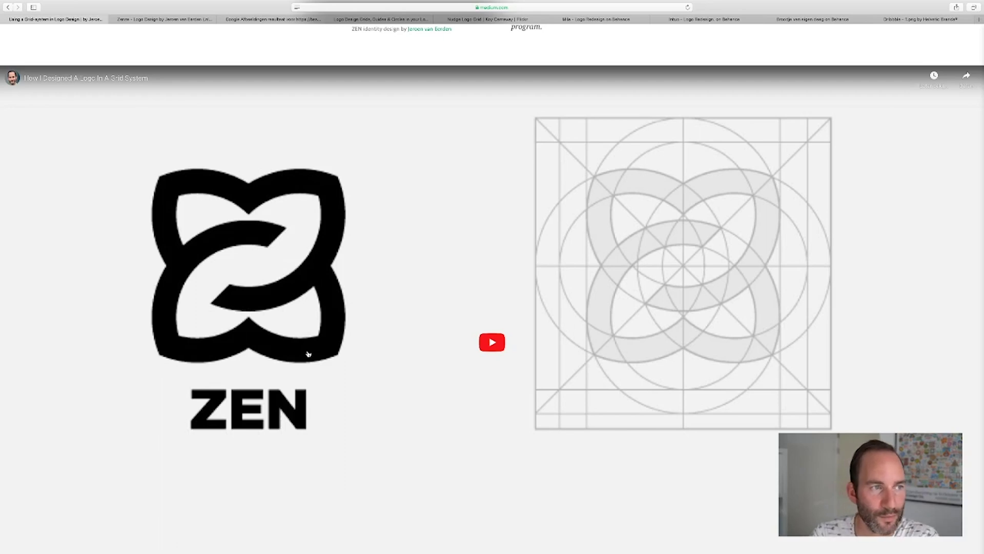
scroll(308, 353, down, 1)
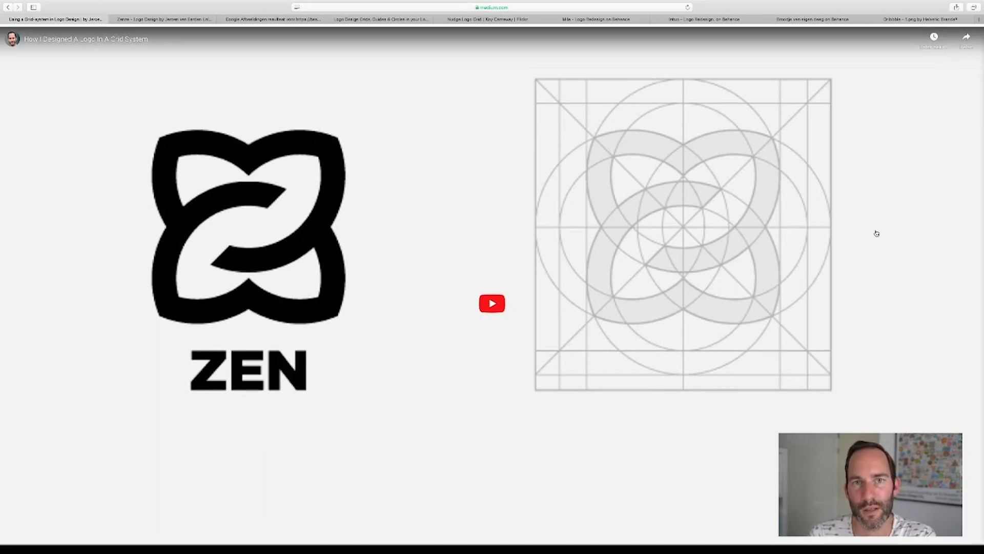
Examine the Fisheye Media logo grid and the Swipe Ventures logo with its spacing and circle construction
scroll(877, 233, down, 10)
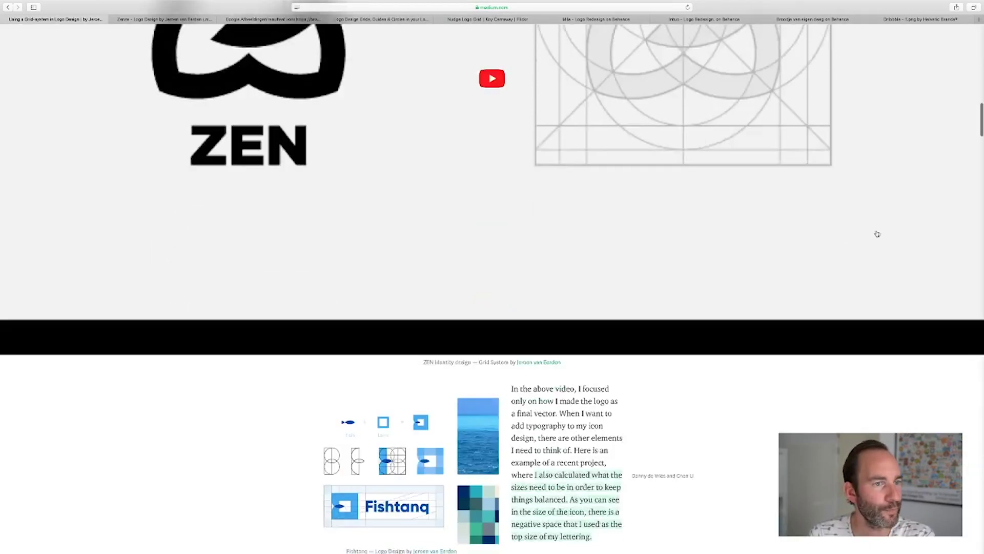
scroll(877, 234, down, 15)
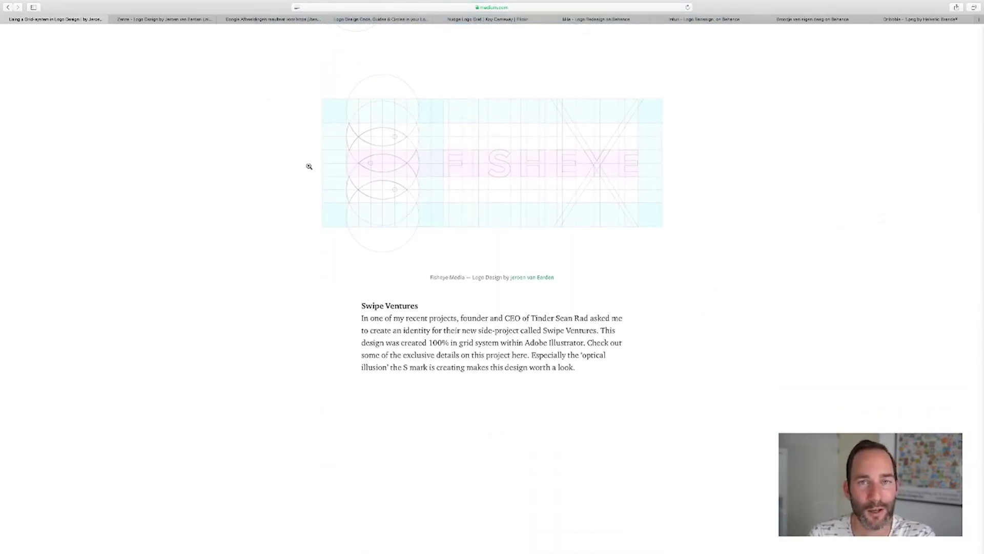
scroll(309, 166, up, 1)
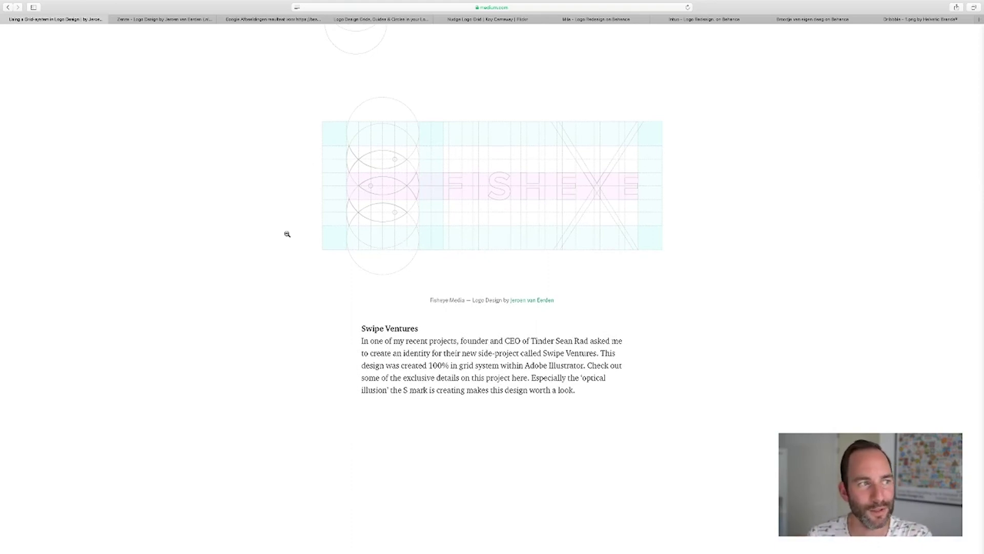
scroll(280, 236, down, 10)
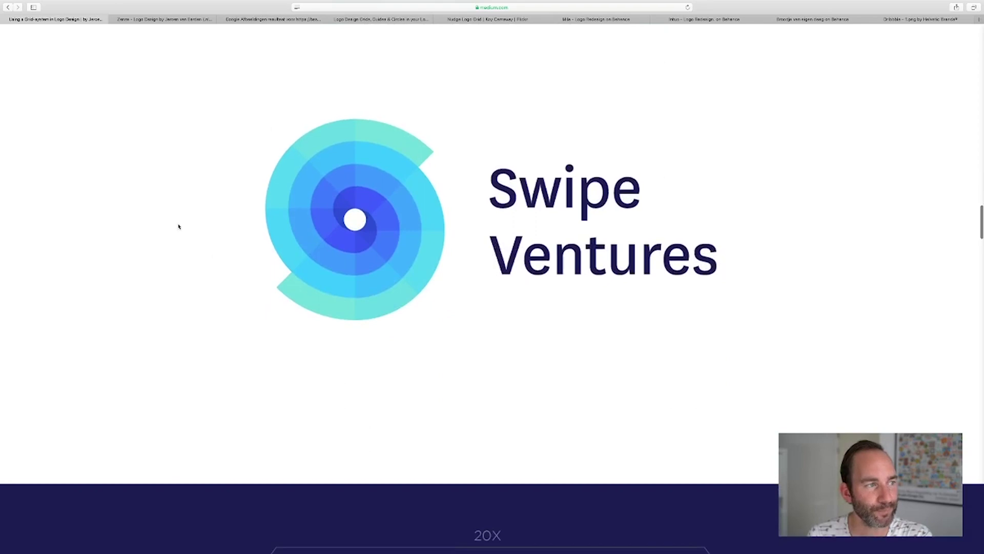
scroll(191, 226, down, 6)
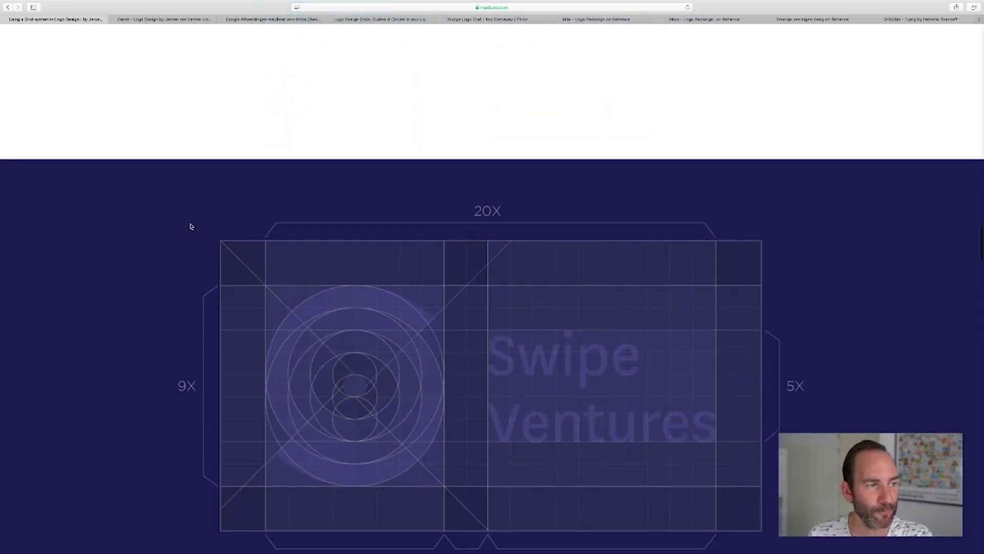
scroll(189, 223, down, 3)
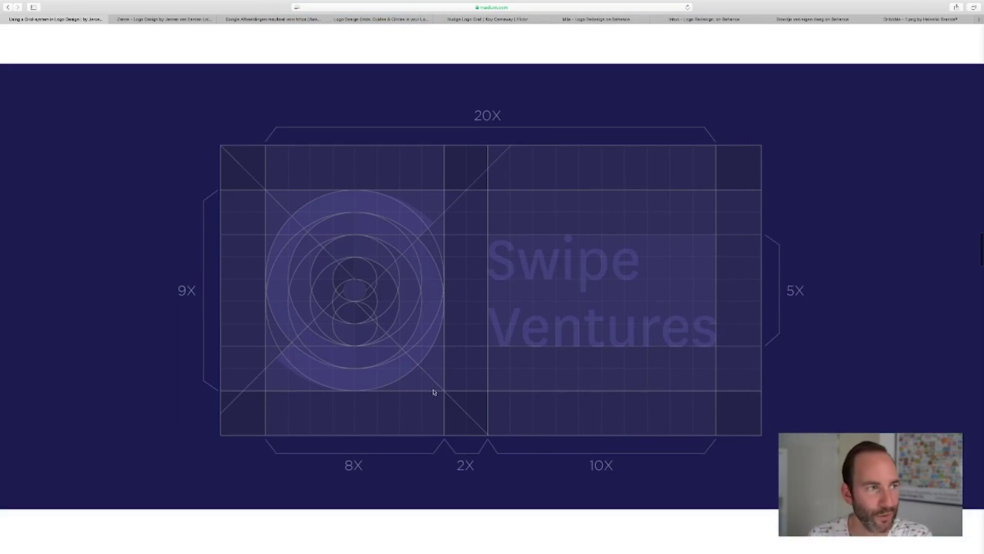
scroll(143, 269, down, 2)
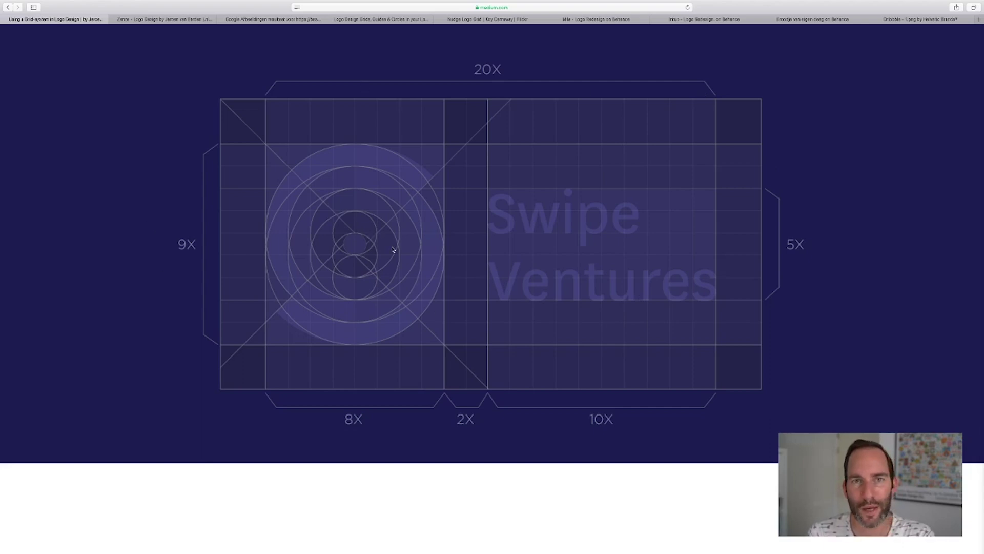
scroll(448, 274, down, 10)
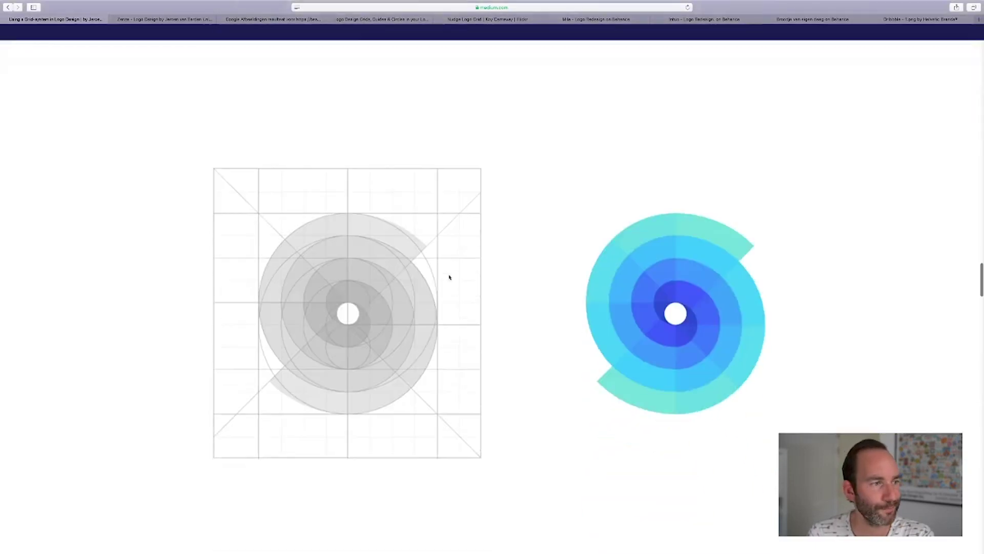
scroll(449, 277, up, 3)
Study the INTUO logo construction and the Lily wordmark grid, including its circles and X-based proportions
scroll(569, 292, down, 8)
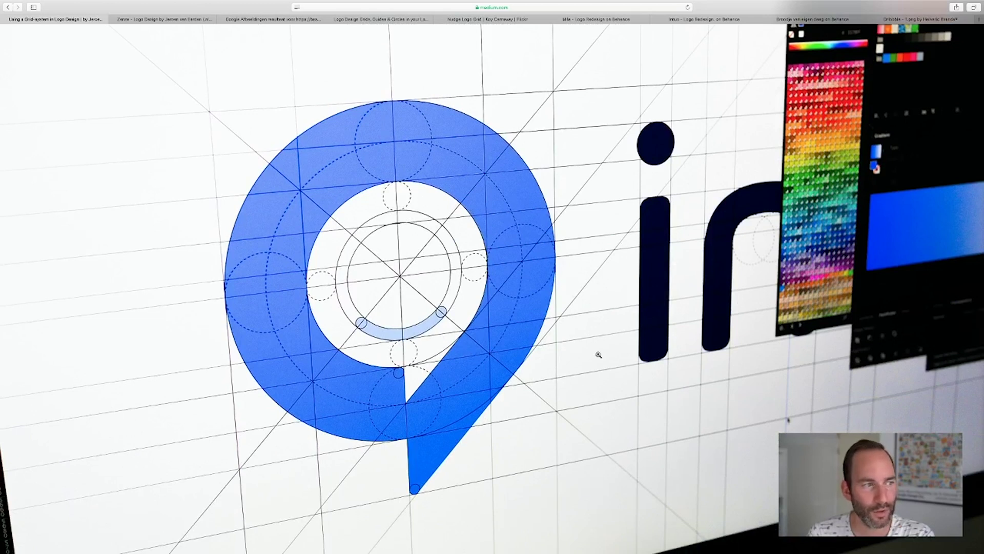
scroll(598, 354, down, 1)
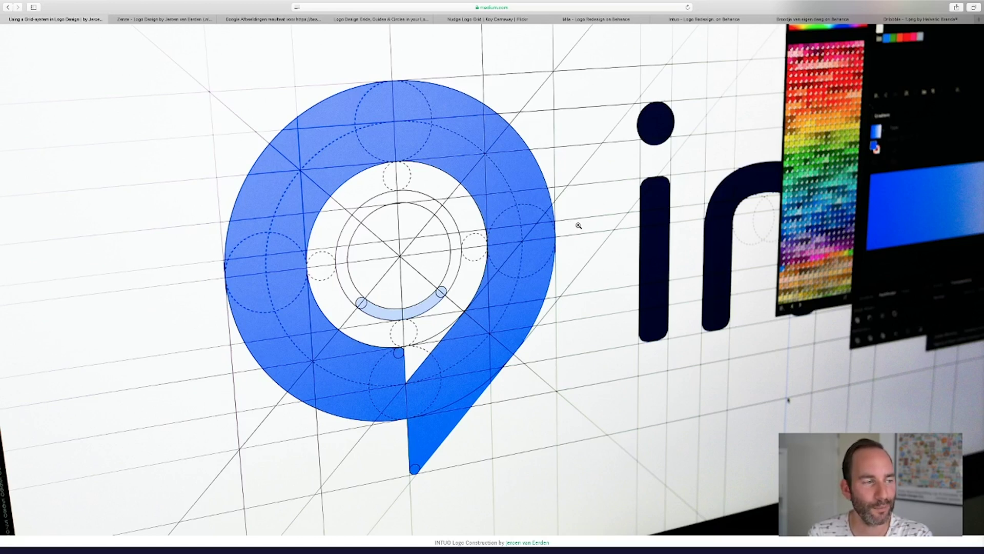
scroll(578, 225, down, 10)
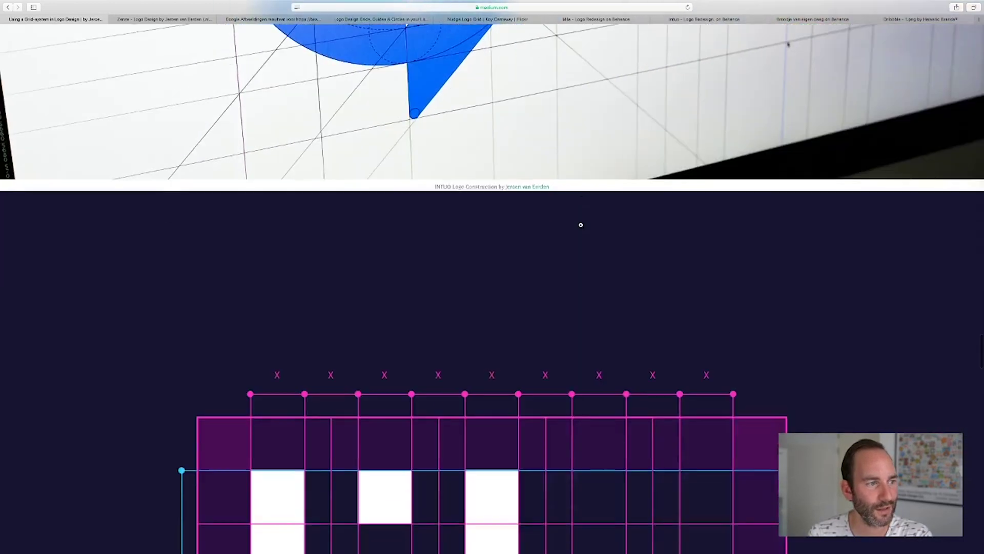
scroll(580, 224, down, 4)
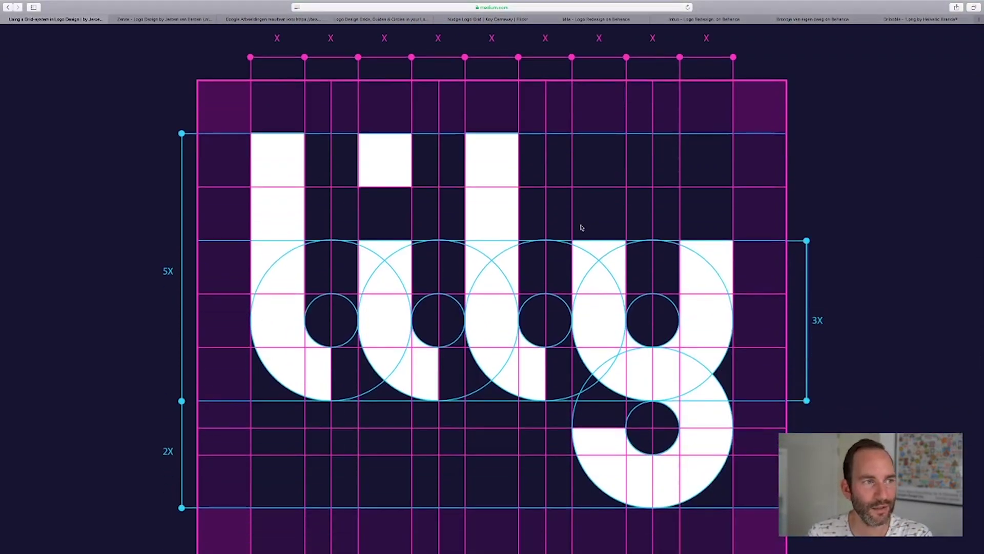
scroll(582, 227, down, 1)
scroll(581, 227, down, 1)
scroll(581, 227, up, 1)
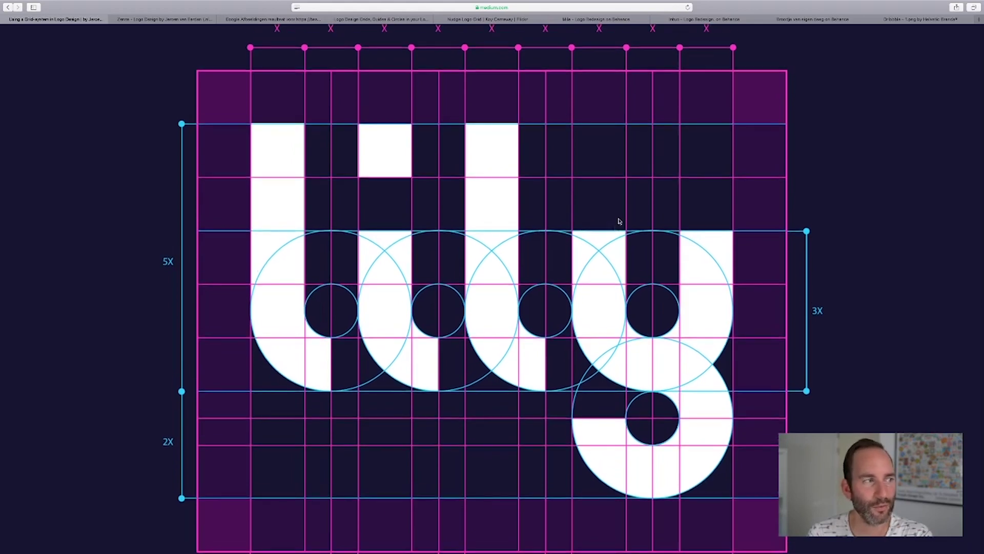
scroll(513, 169, up, 1)
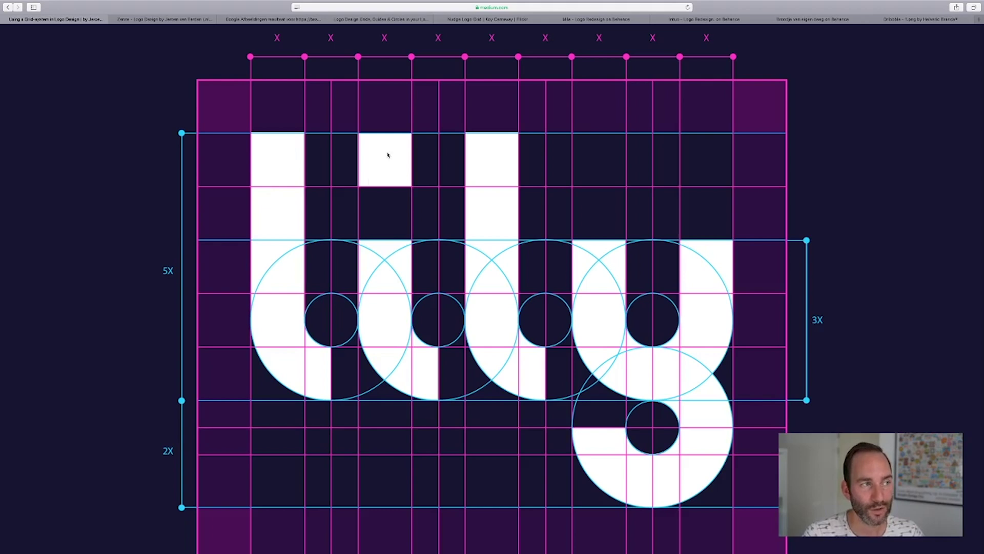
scroll(387, 154, down, 2)
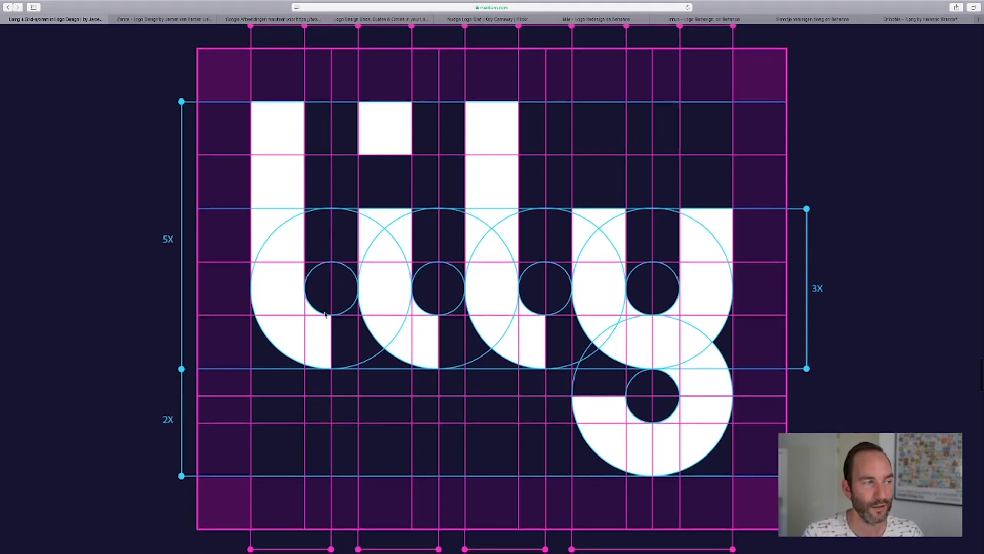
scroll(293, 472, down, 4)
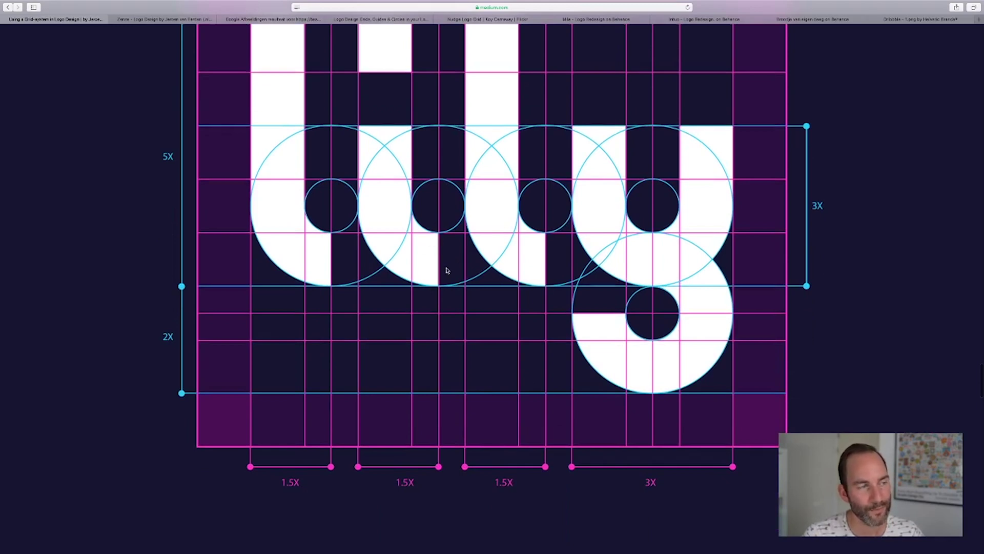
scroll(446, 271, up, 2)
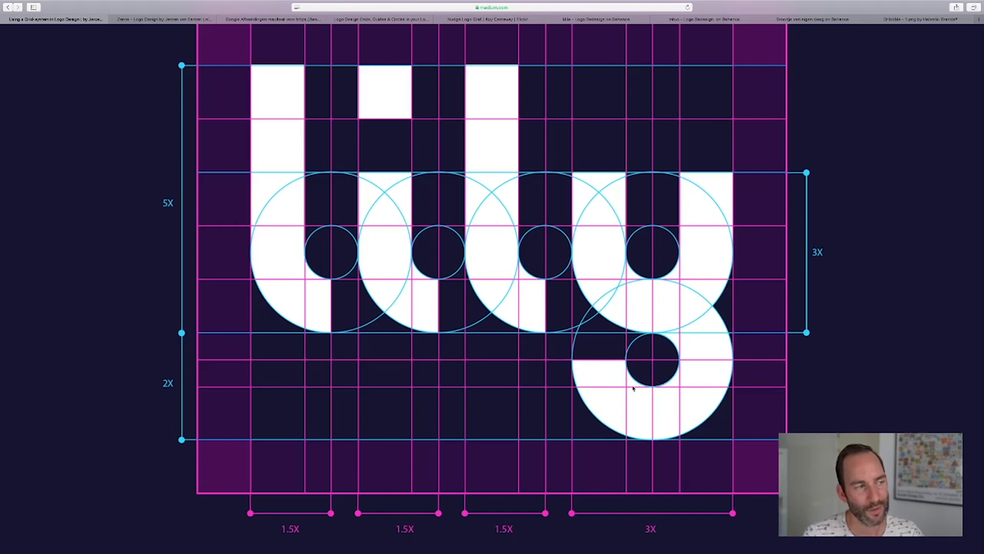
Examine the NorthMech logo grids for the full wordmark and for the gear and N icon
scroll(633, 388, down, 12)
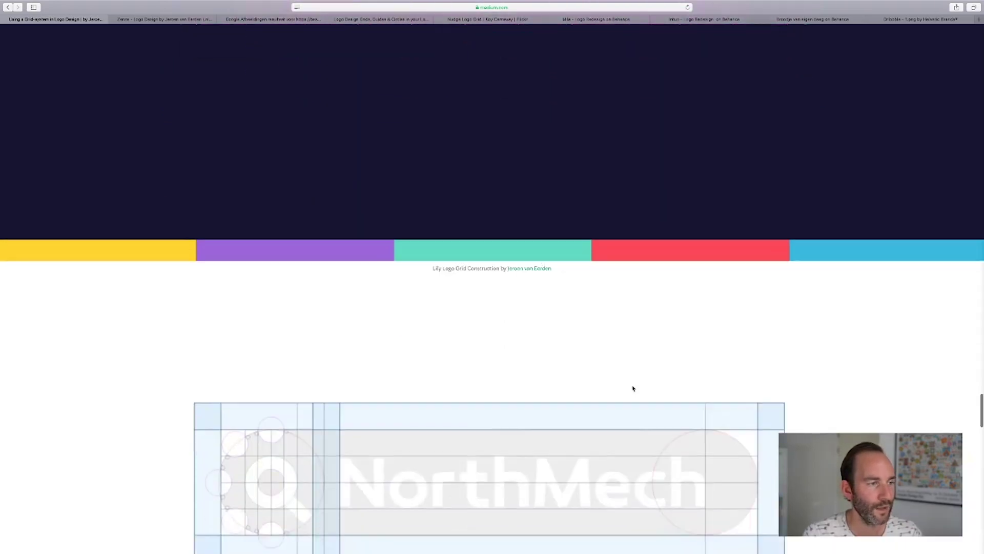
scroll(633, 388, down, 3)
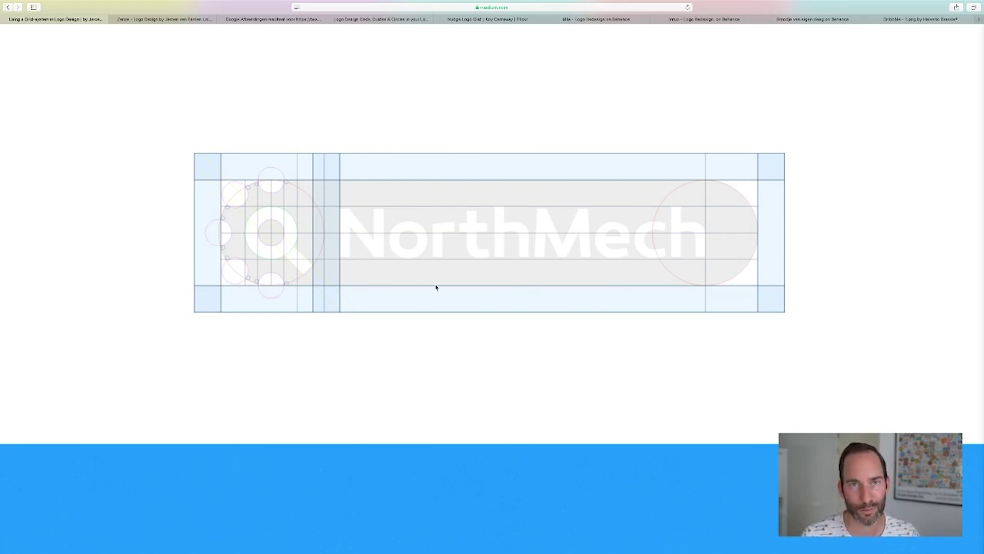
scroll(448, 294, down, 9)
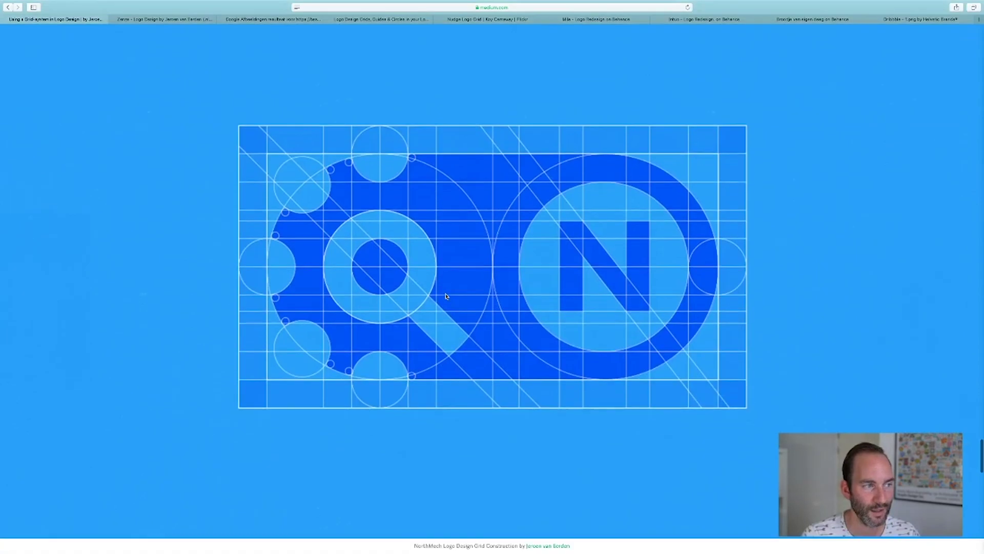
scroll(615, 367, down, 3)
scroll(724, 382, up, 3)
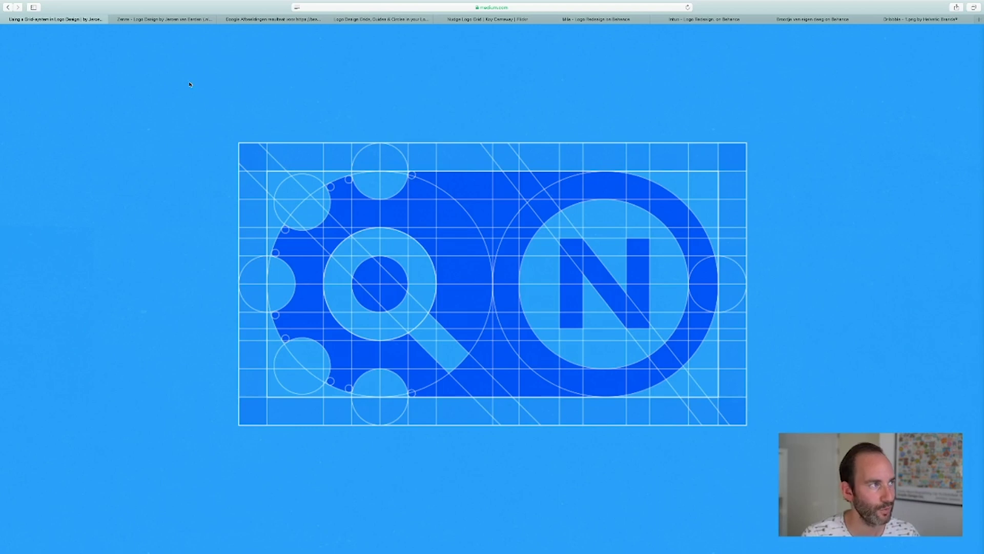
View the Zenze logo design shot on Dribbble and the Bashooka logo grid example in Google Images
click(182, 20)
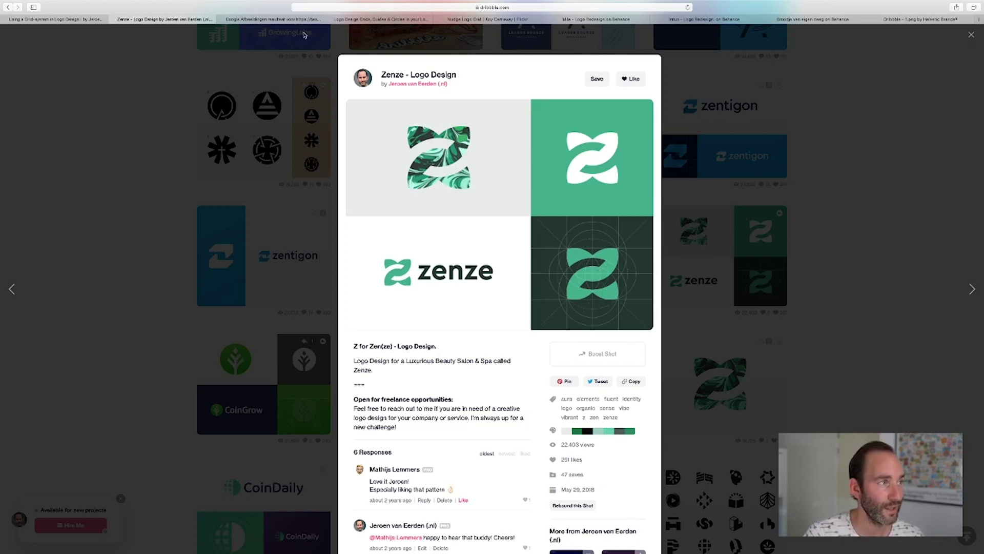
click(271, 19)
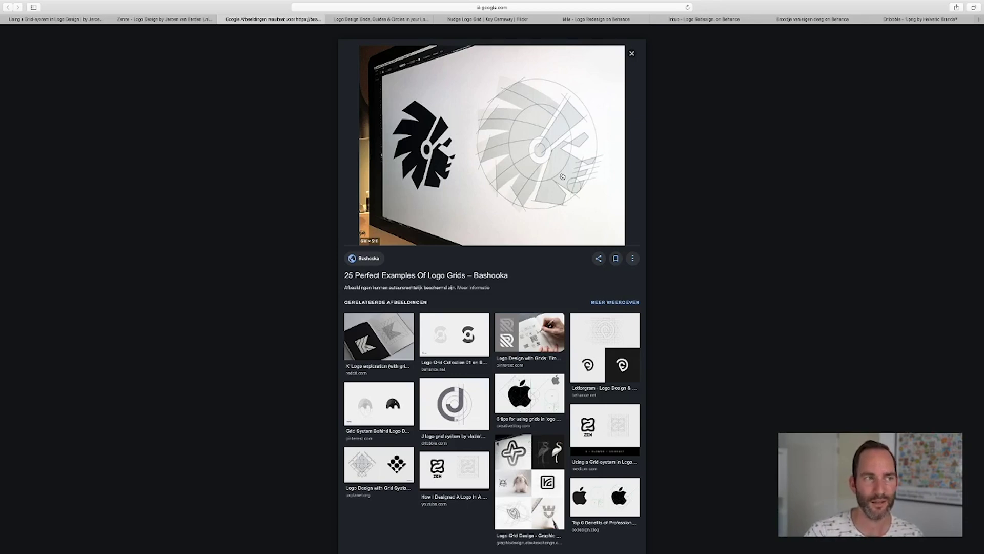
View the beginning of The Logo Smith's article on logo design grids, guides and pretty circles, including the Pure Storage grid
click(383, 20)
scroll(220, 172, down, 1)
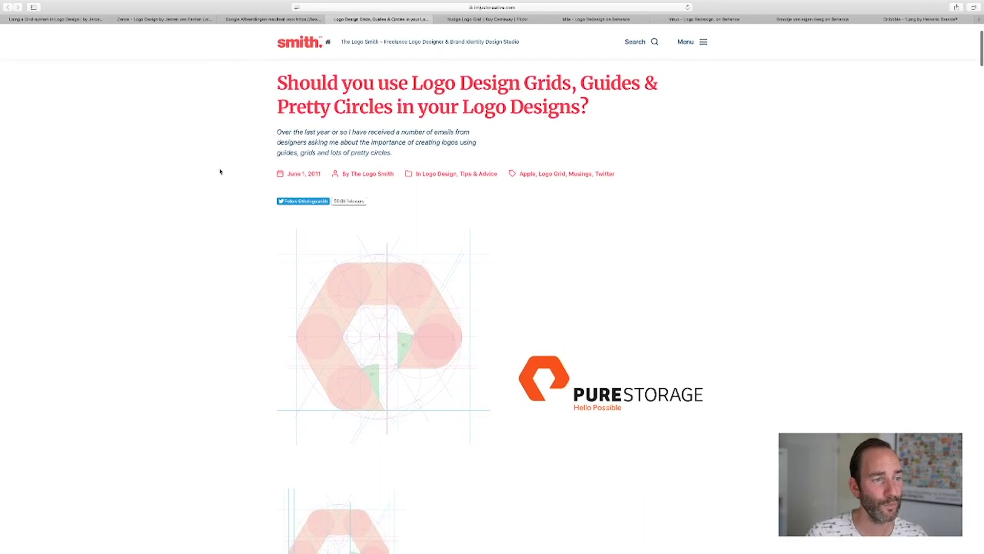
scroll(223, 144, up, 3)
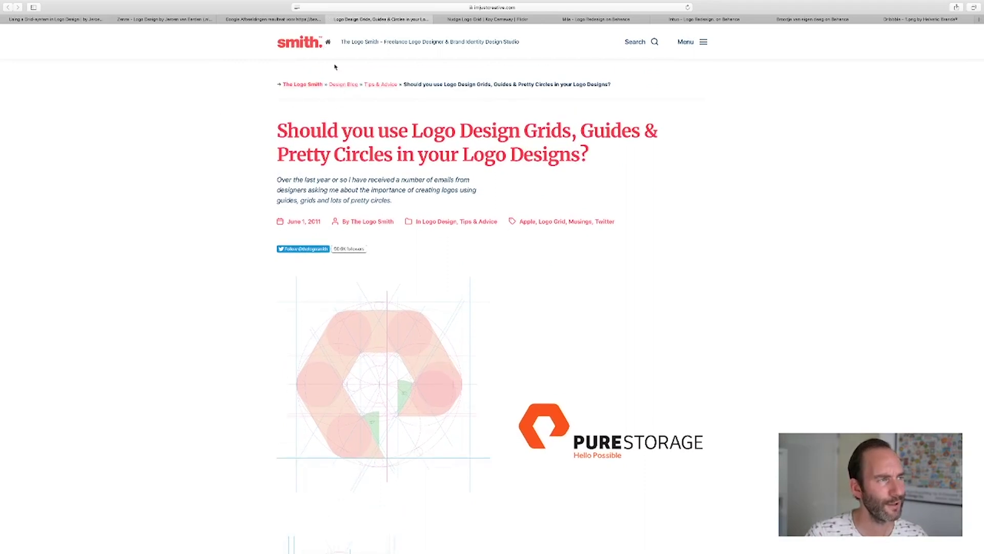
scroll(222, 181, up, 1)
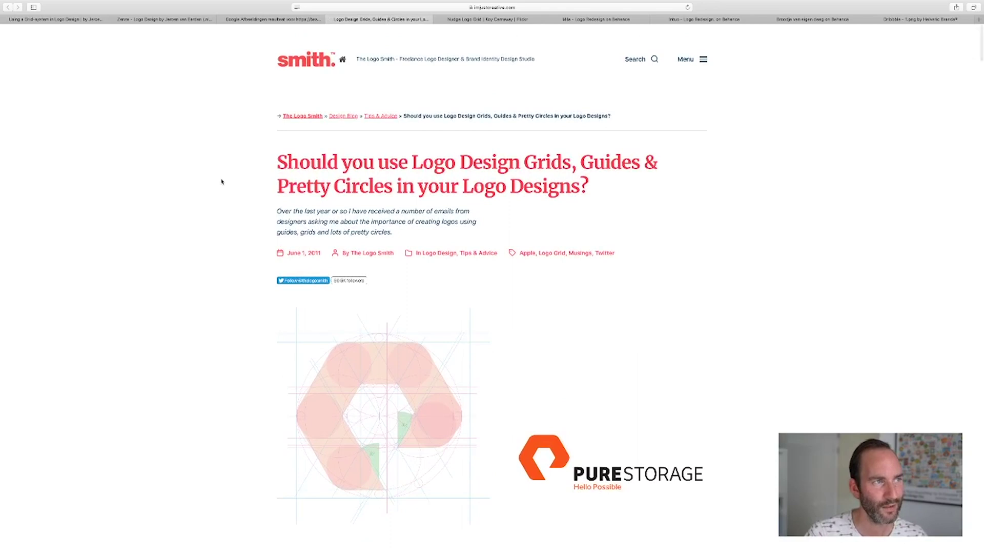
Study the Pure Storage and Kerr Recruitment logo grids in The Logo Smith's article and read its question and answer on precision
scroll(222, 182, down, 5)
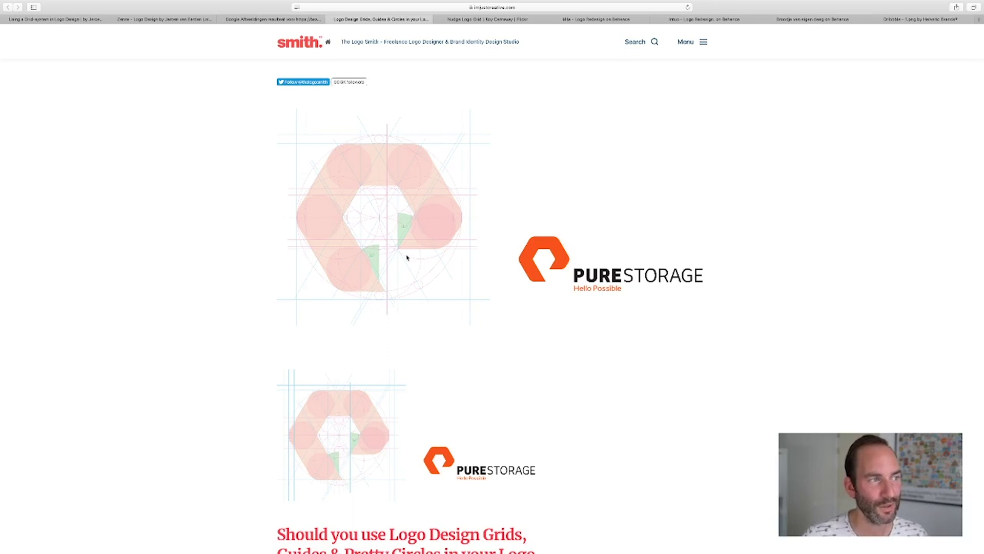
scroll(402, 255, up, 3)
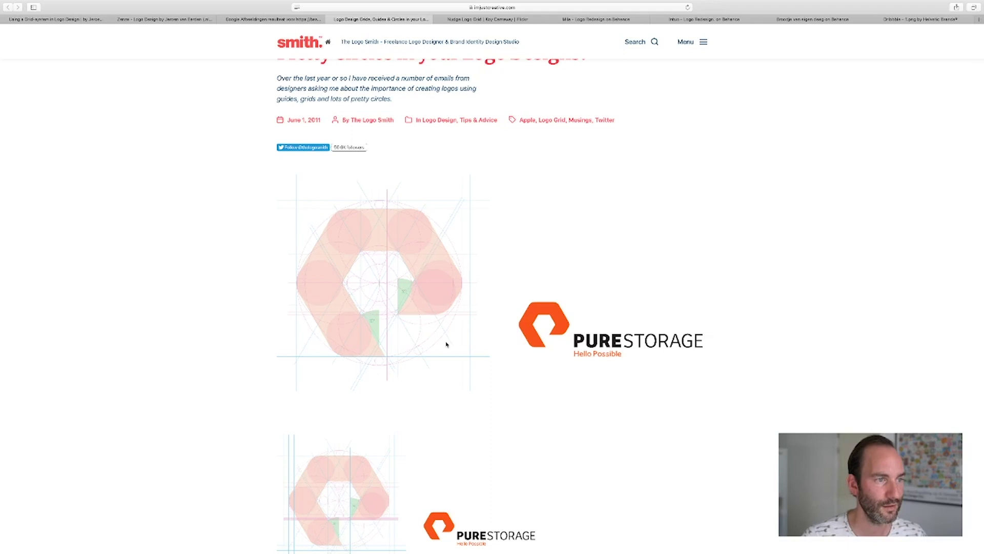
scroll(447, 343, down, 8)
scroll(567, 357, down, 18)
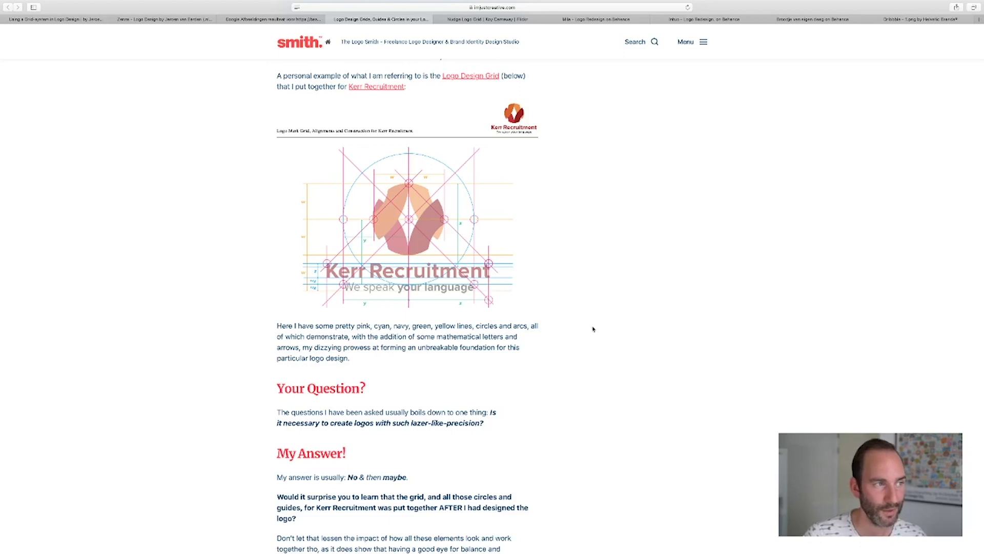
scroll(593, 328, down, 1)
scroll(593, 329, up, 1)
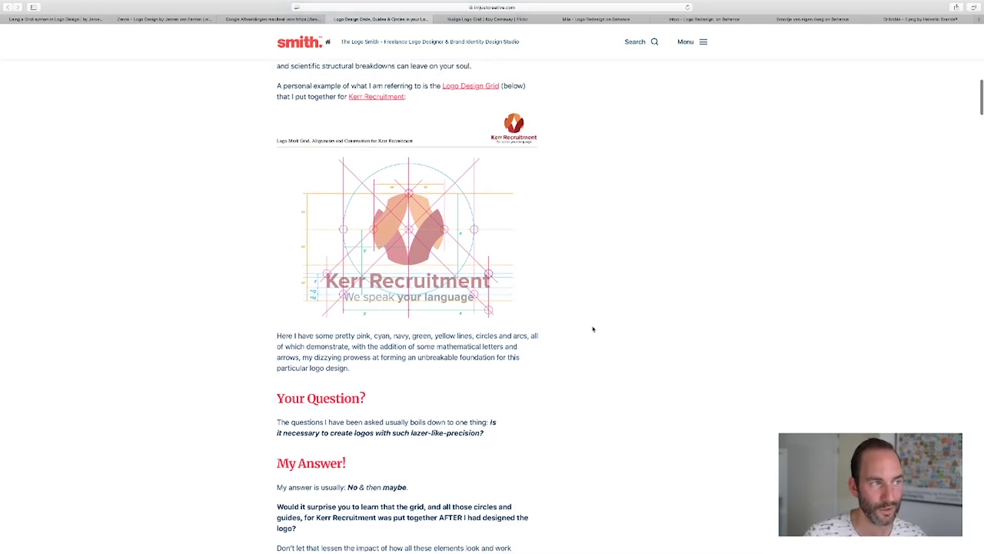
scroll(593, 329, down, 2)
scroll(593, 328, up, 10)
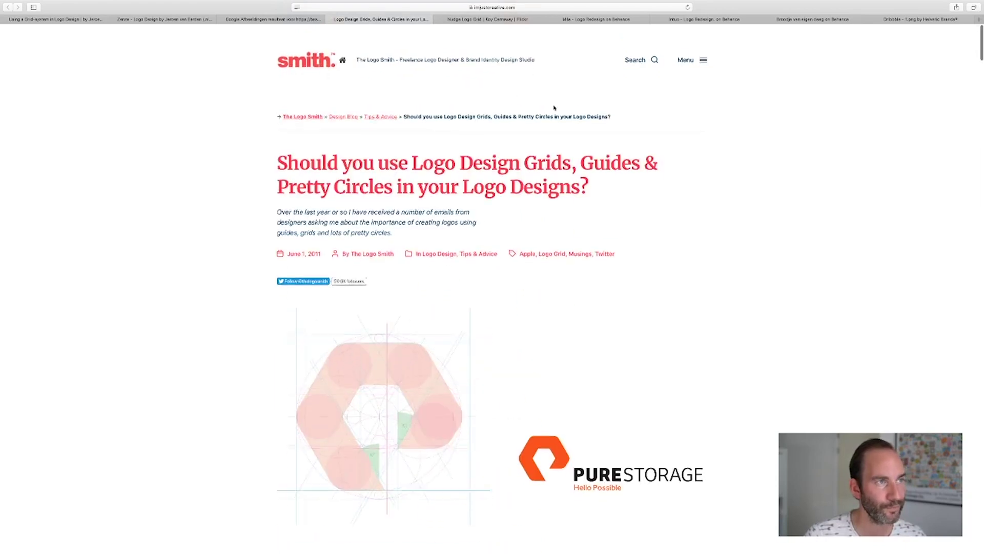
View the hand-drawn Nudge logo grid on Flickr and examine the X-based proportions of the Mila logo grid on Behance
click(505, 20)
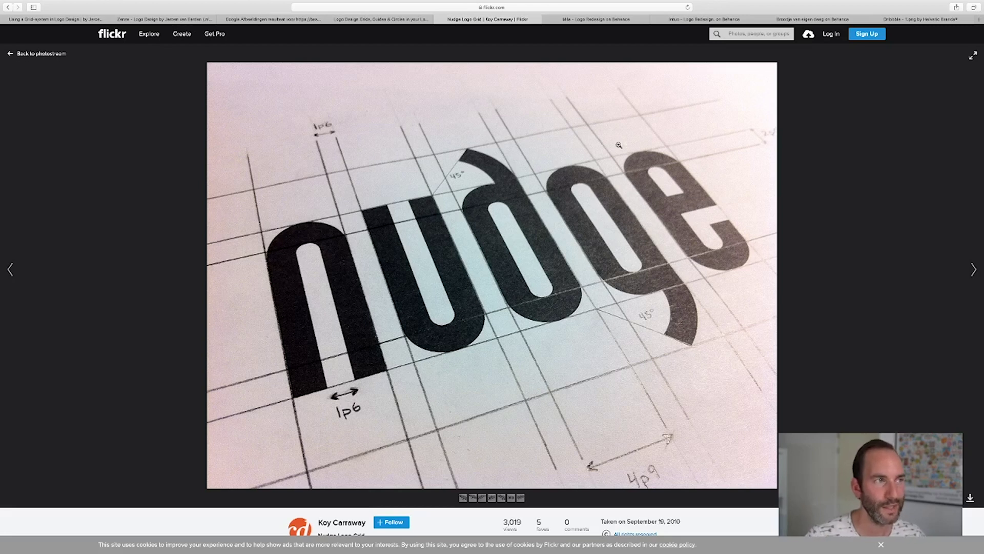
click(603, 18)
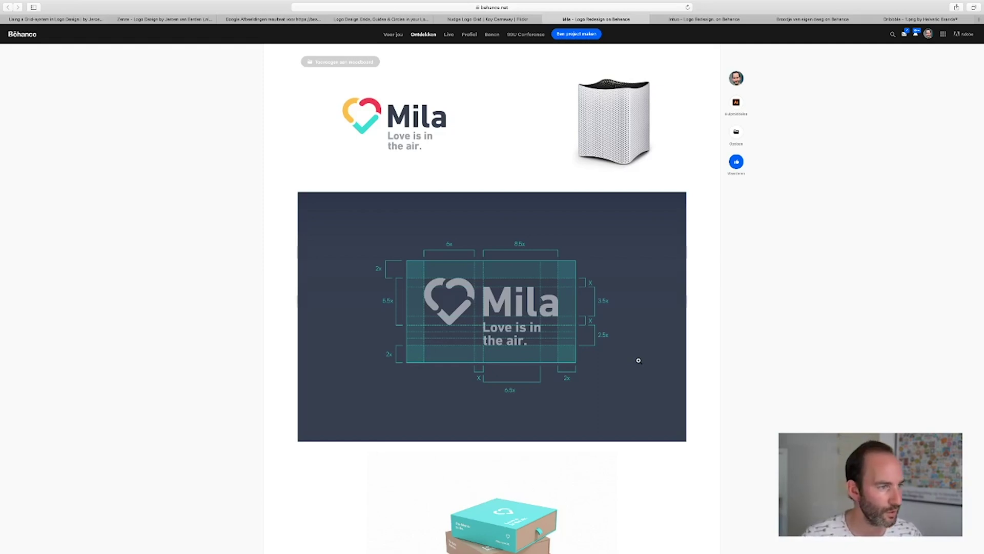
scroll(638, 360, down, 3)
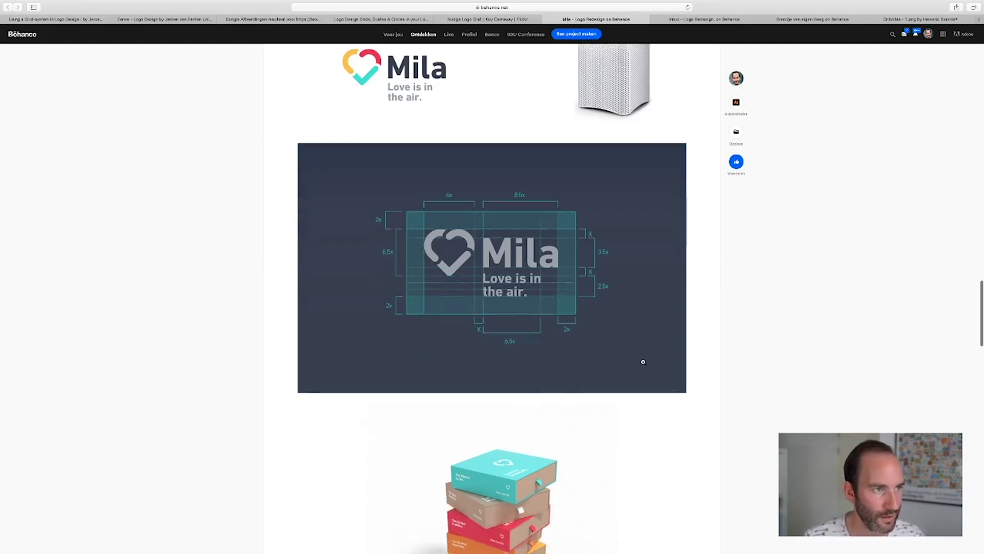
scroll(640, 362, up, 2)
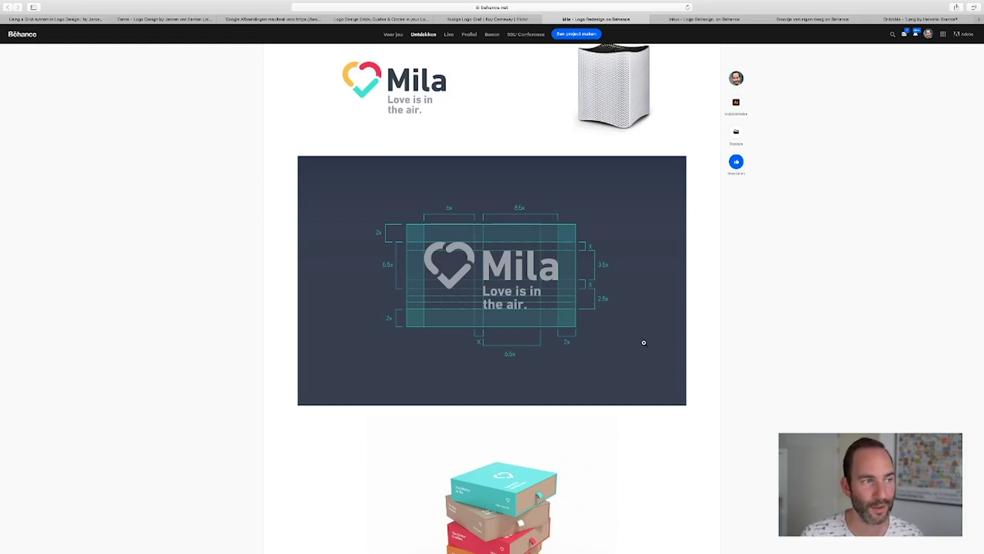
scroll(644, 342, up, 2)
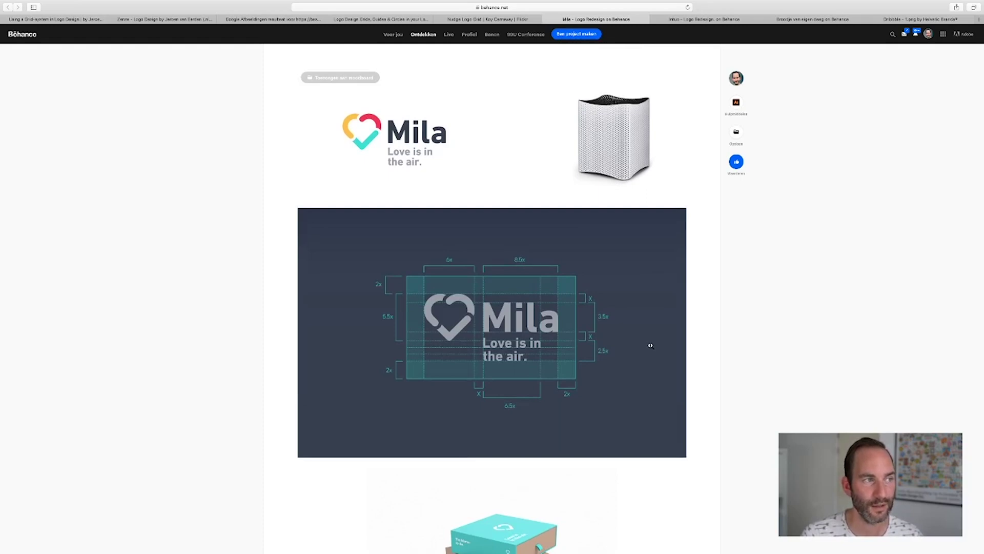
Examine the Intuo redesign project's badge and app icons and the construction grid of its identity lockup
key(ctrl+Tab)
scroll(797, 261, down, 7)
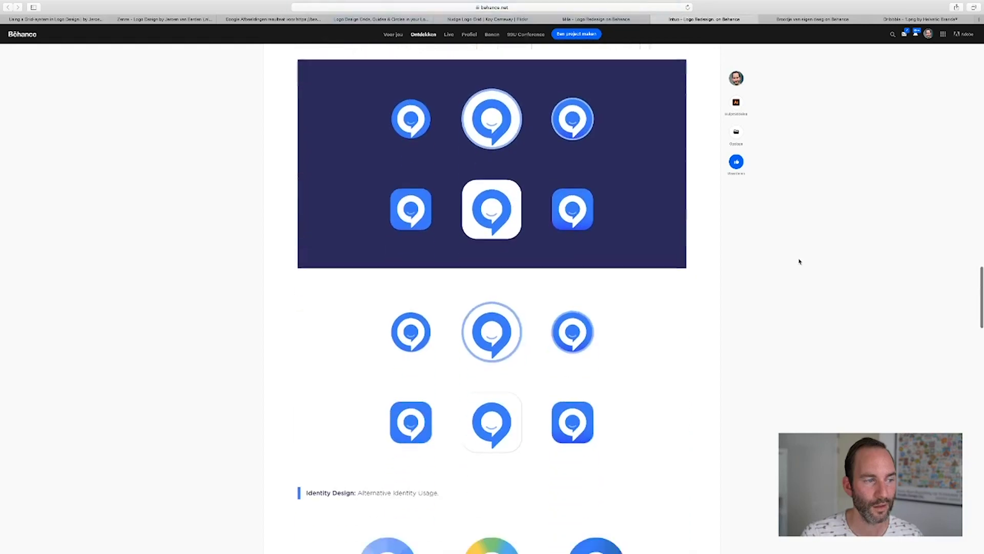
scroll(798, 262, up, 8)
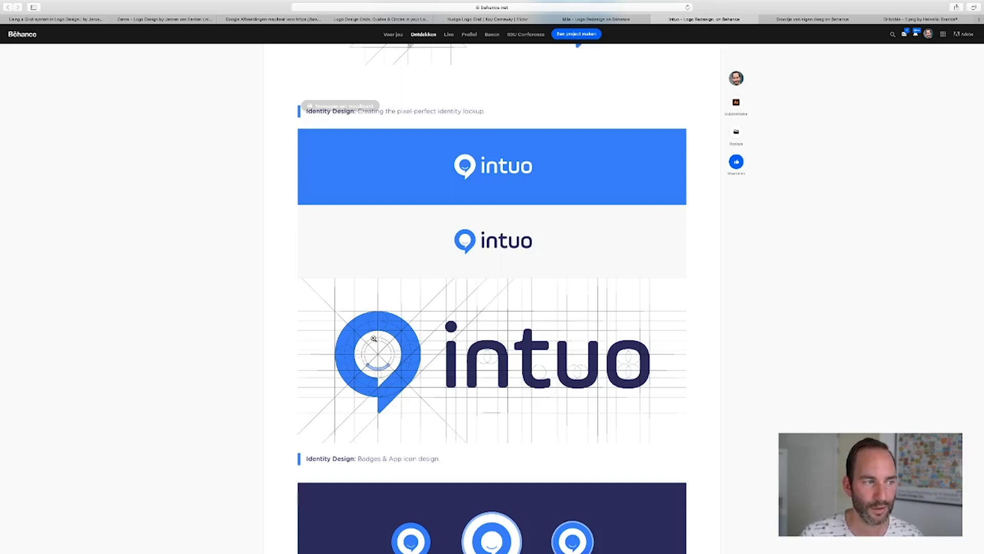
View the first-route concept with the sketched B in the Broodje van eigen deeg project, and open the Dribbble example
key(ctrl+Tab)
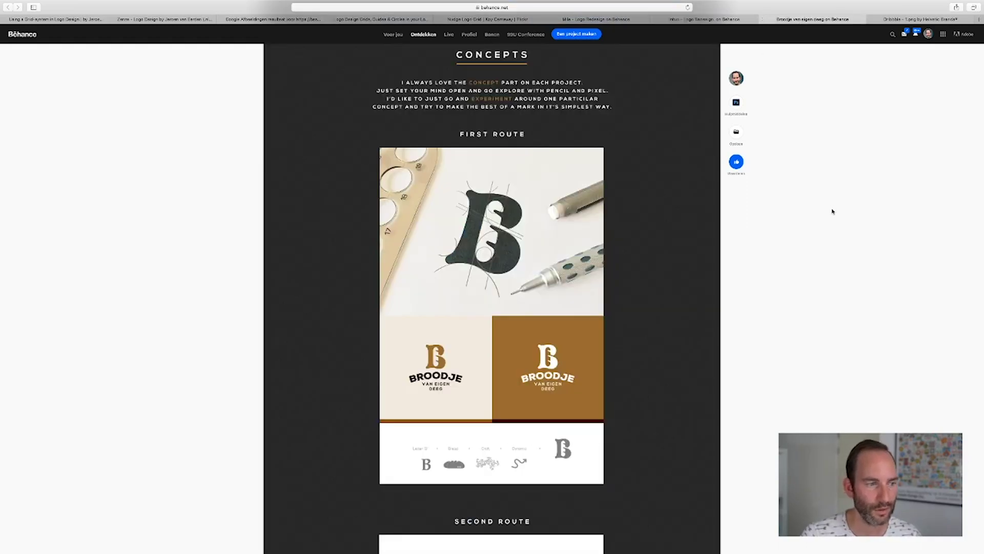
scroll(820, 229, down, 1)
scroll(820, 230, down, 1)
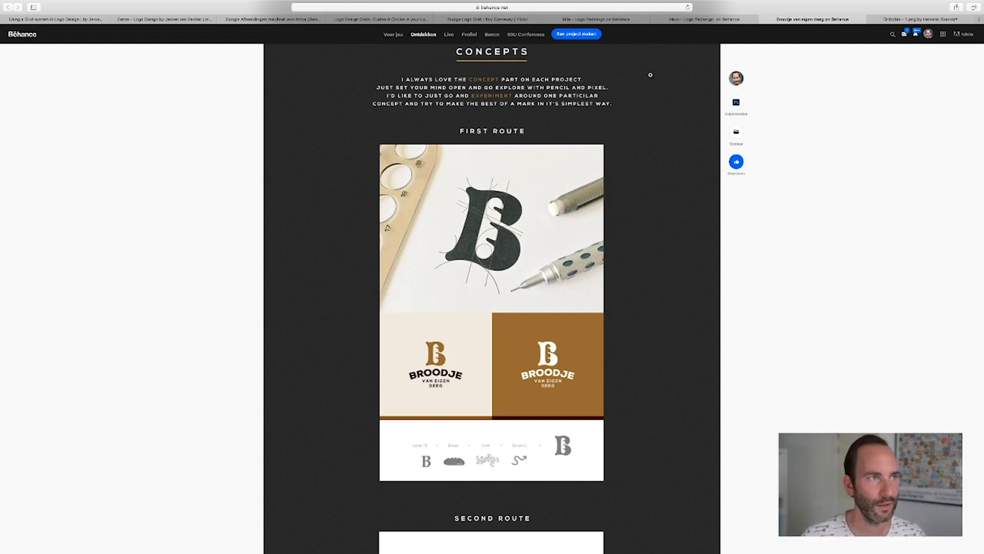
click(911, 20)
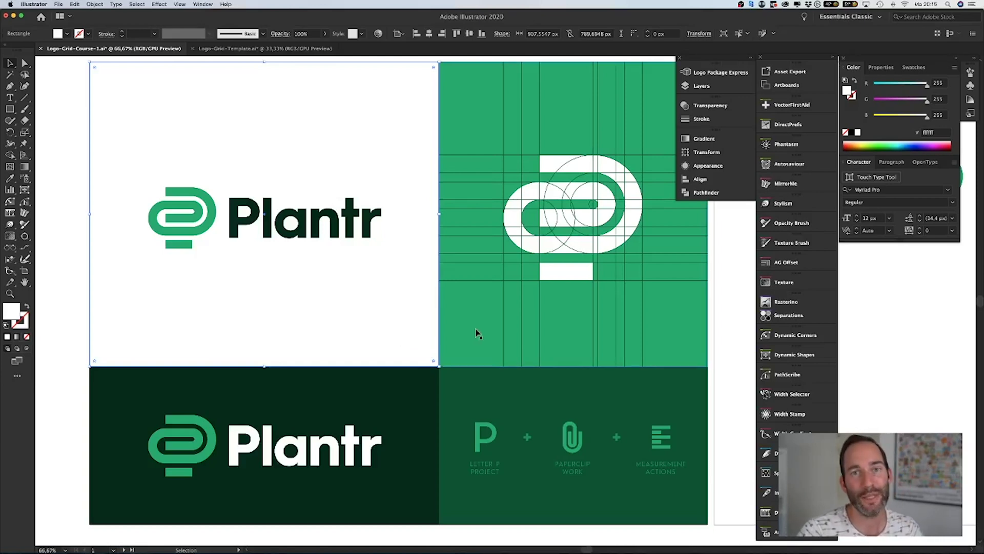
Clear the selection on the Plantr presentation artboard and inspect the Plantr logo on the neighbouring white artboard
click(723, 321)
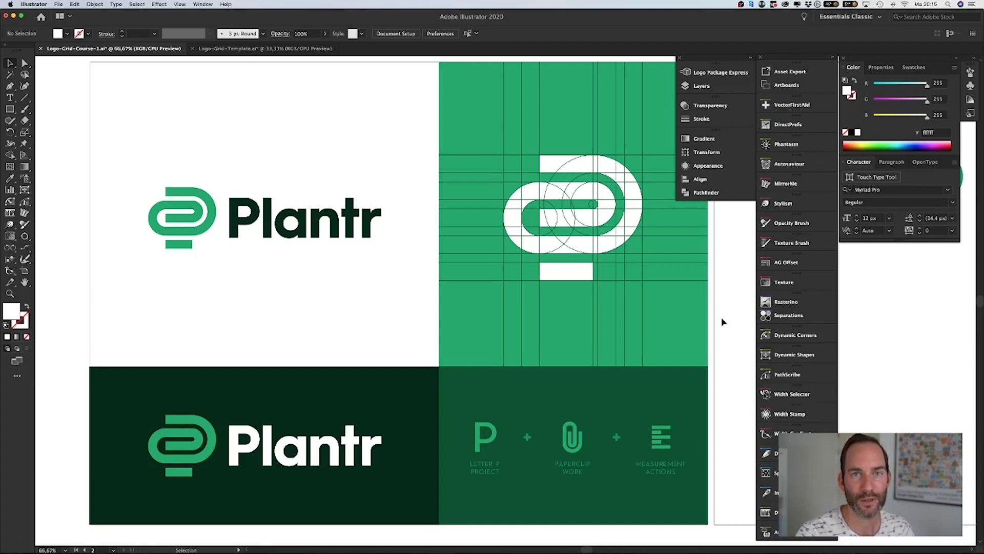
scroll(722, 321, right, 5)
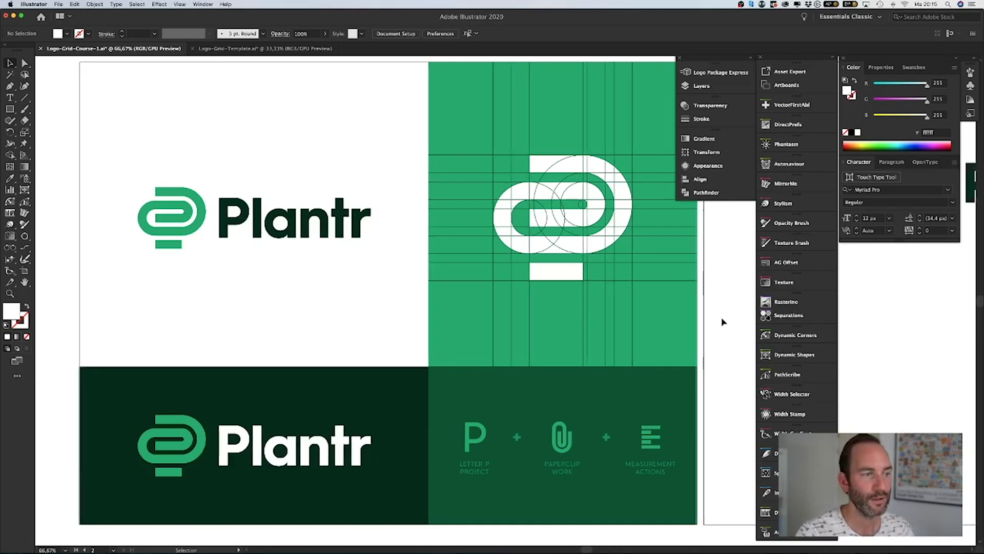
scroll(722, 321, right, 10)
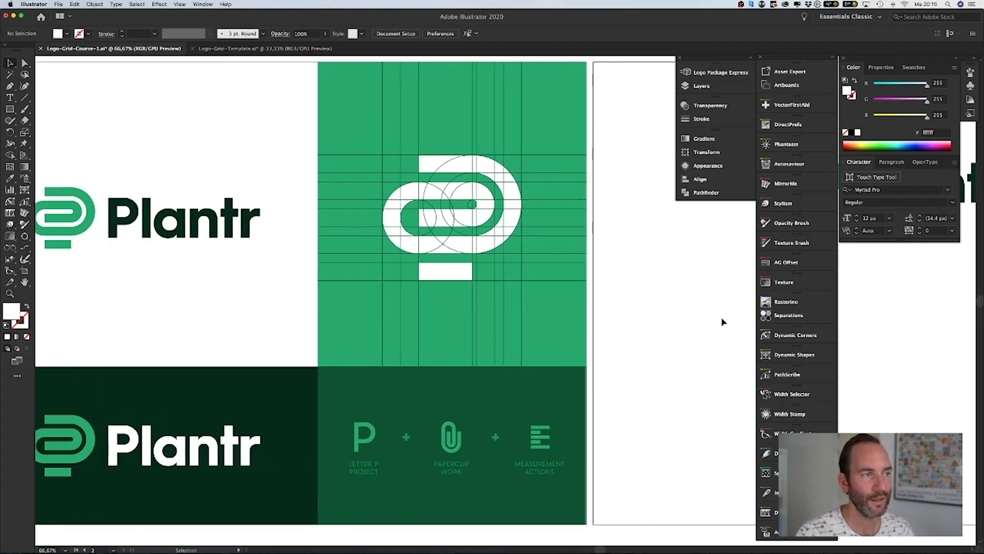
scroll(723, 322, right, 15)
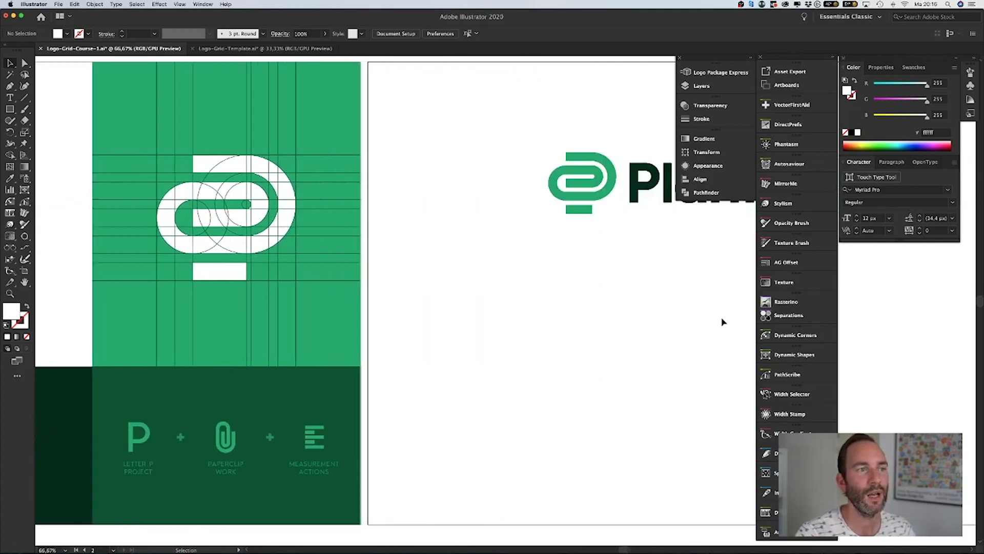
scroll(723, 322, right, 3)
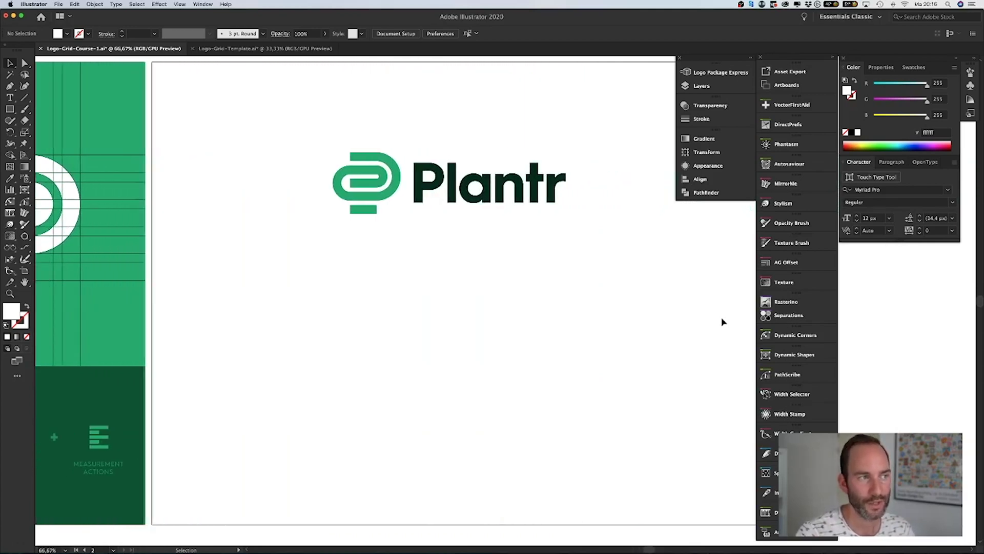
scroll(723, 321, right, 4)
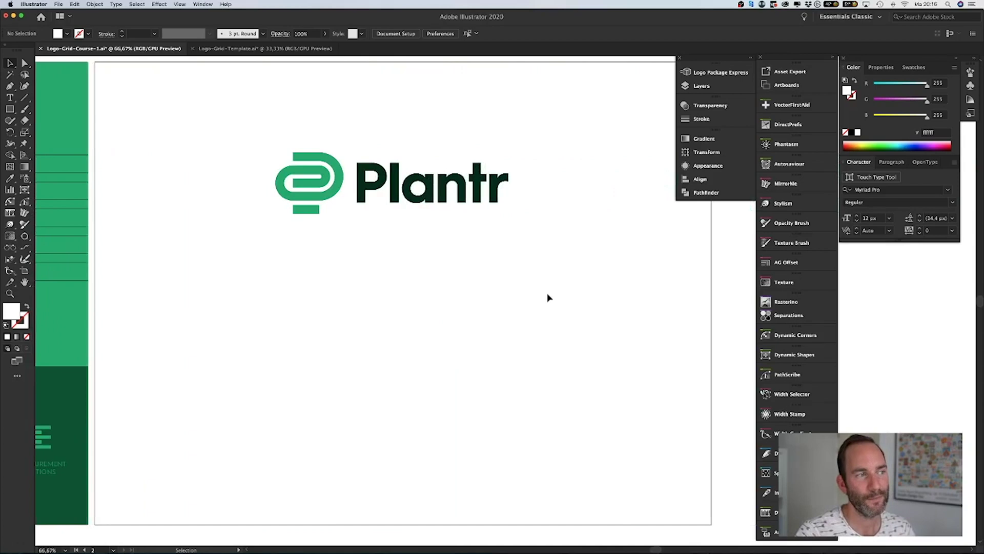
key(super+a)
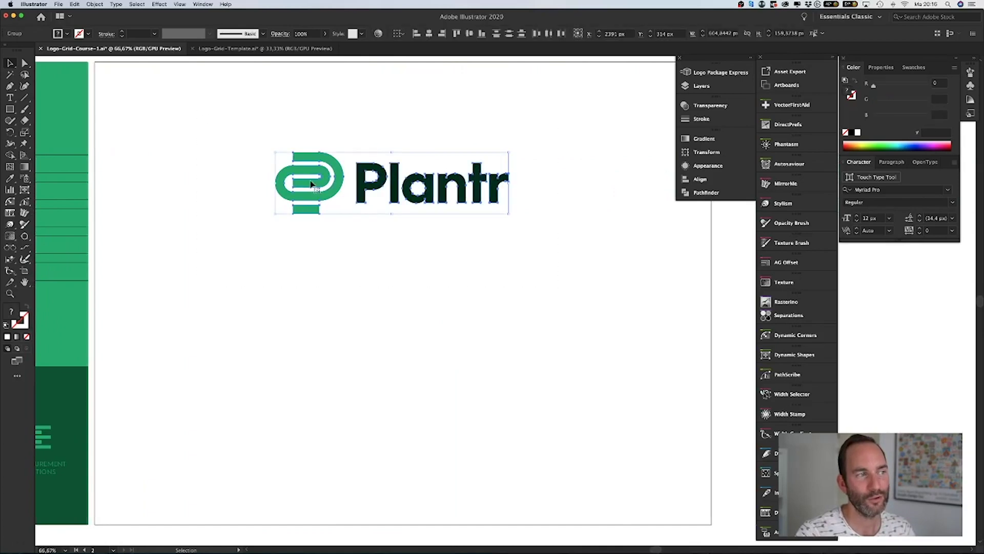
click(314, 272)
scroll(320, 269, left, 2)
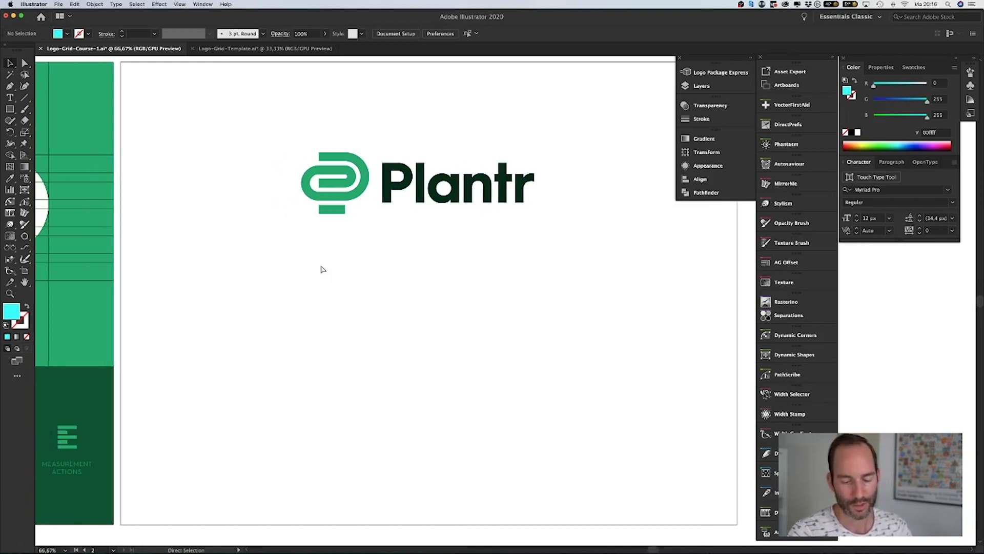
Show the document grid behind the Plantr logo and turn on Snap to Grid and Snap to Point
key(super+plus)
scroll(321, 269, left, 2)
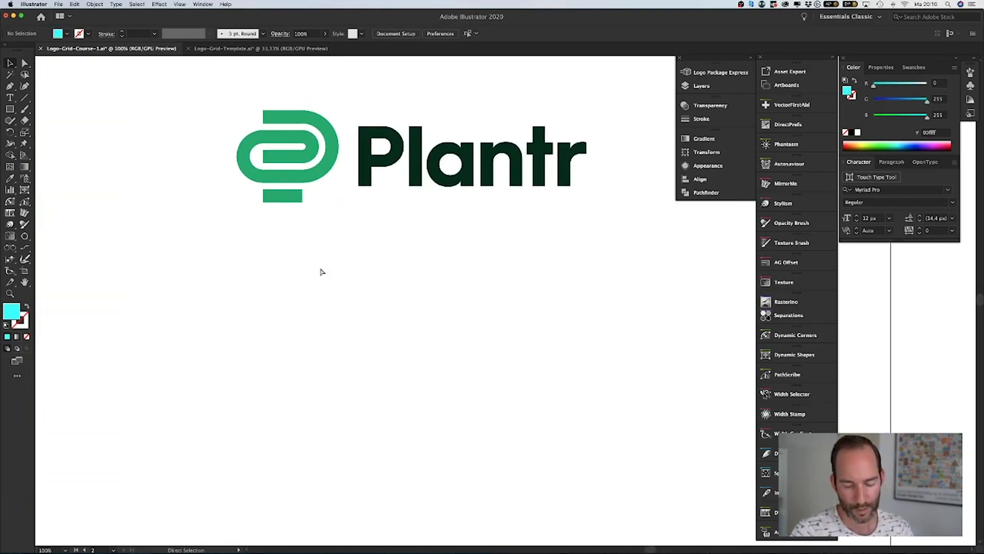
key(super+apostrophe)
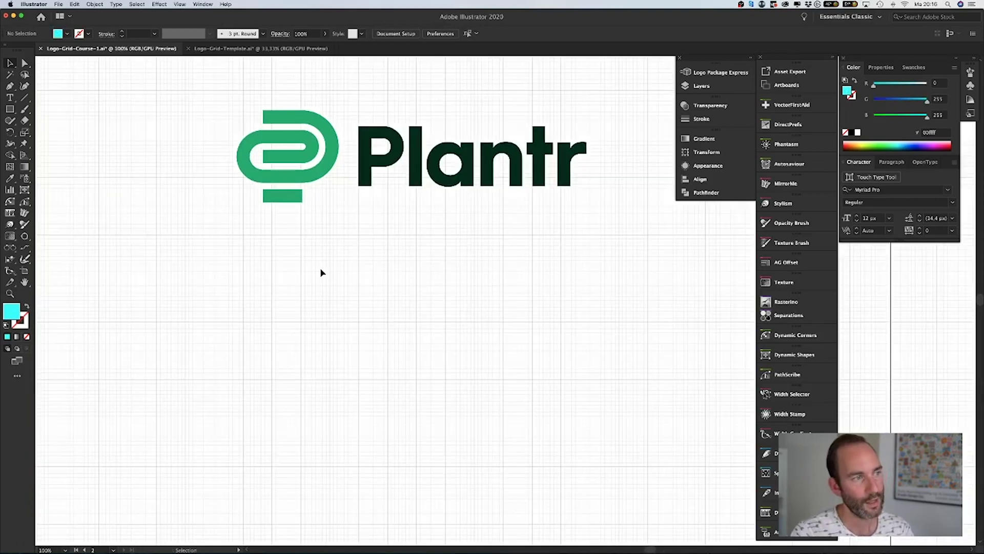
click(180, 4)
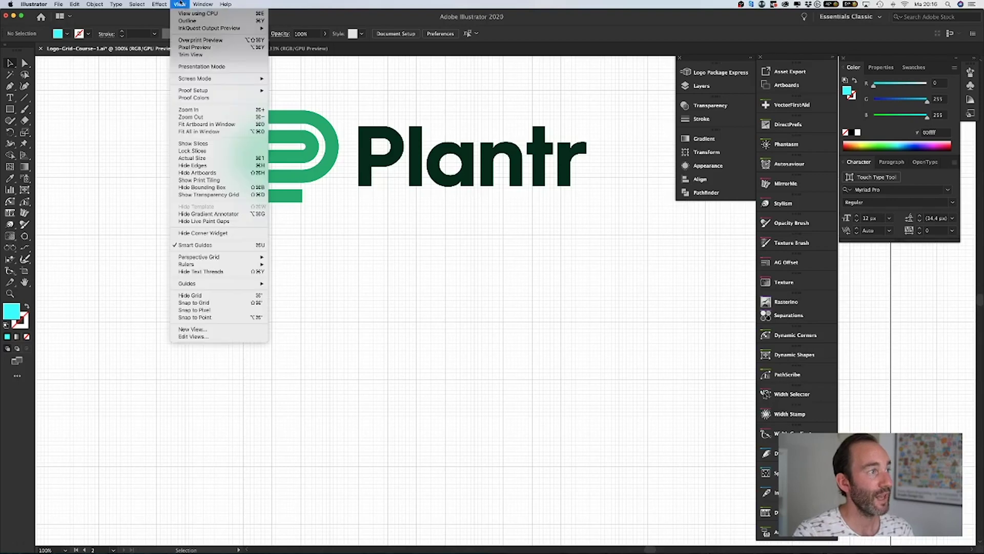
click(205, 303)
click(180, 4)
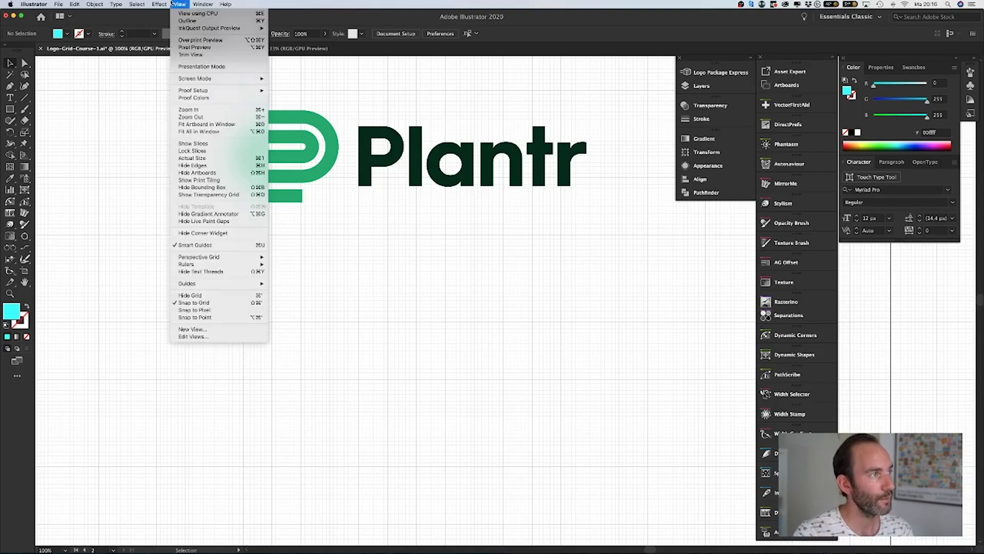
click(204, 317)
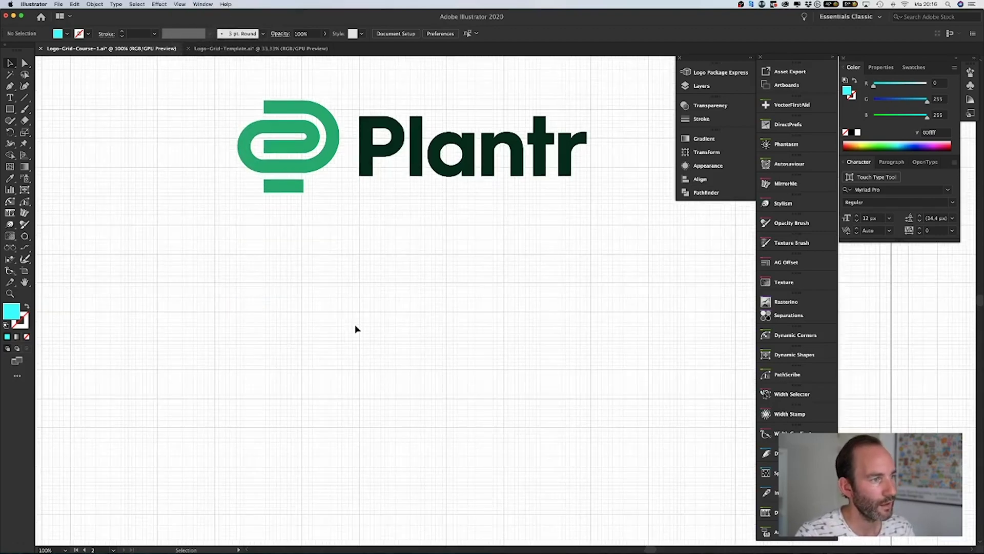
Review the gridline spacing and subdivisions in the Guides & Grid preferences and accept the settings
key(super+equal)
scroll(355, 324, up, 3)
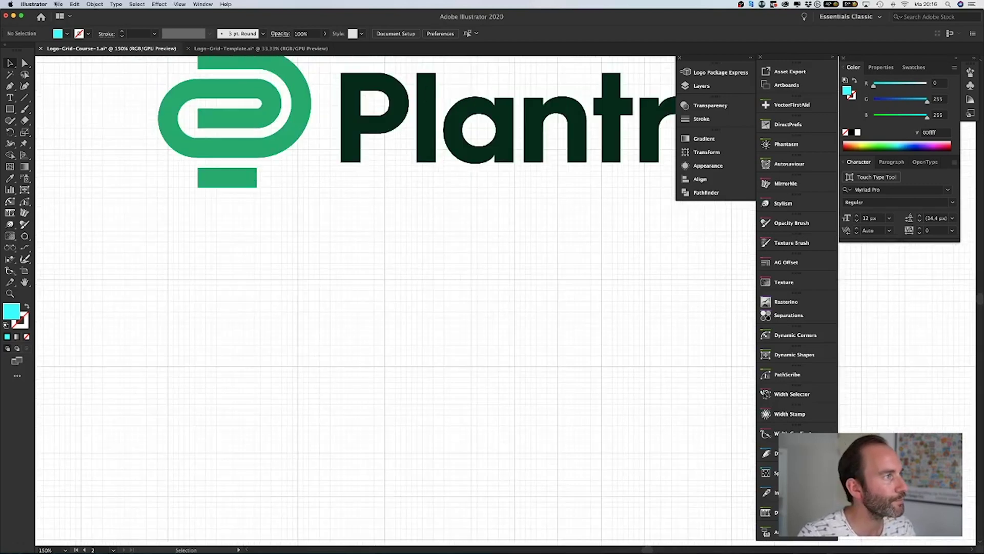
click(34, 4)
mouse_move(72, 157)
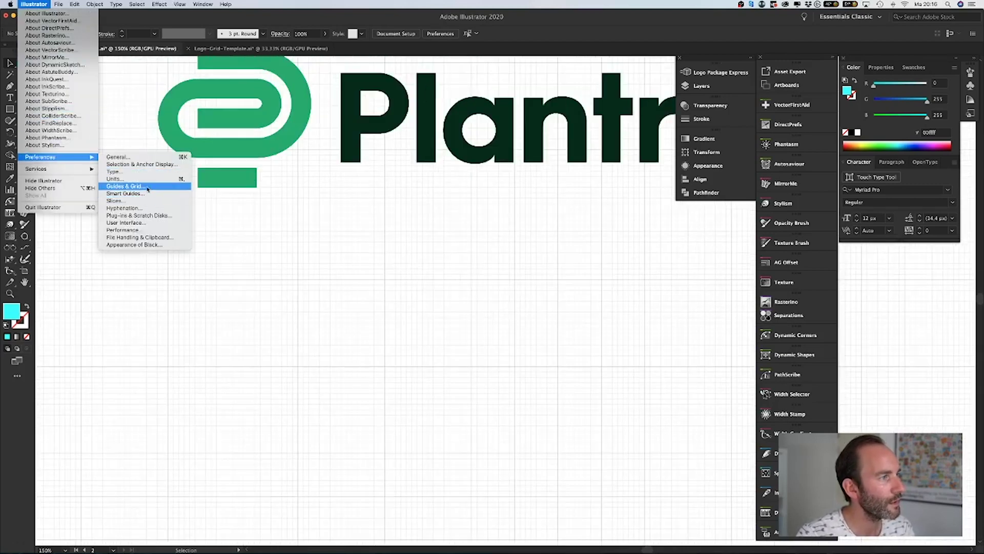
click(147, 188)
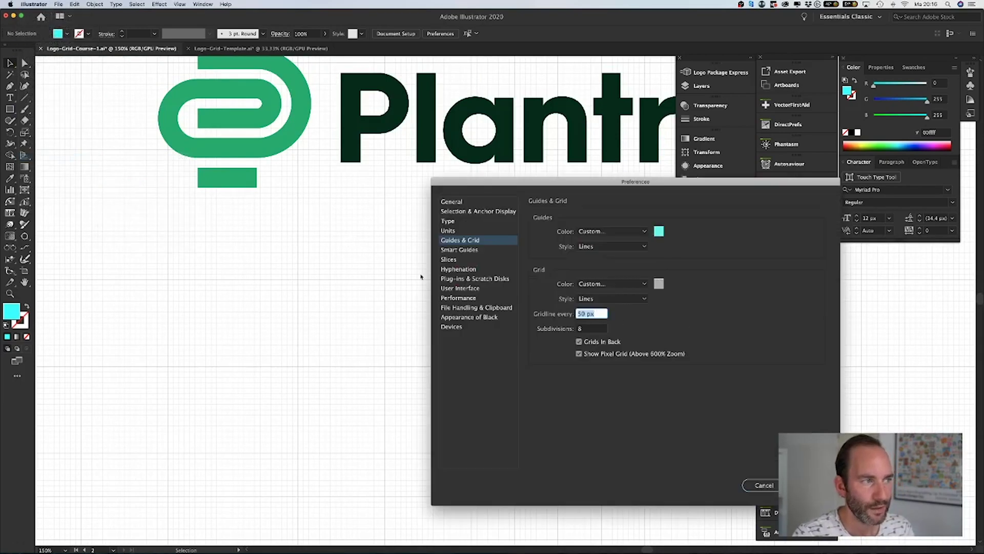
click(593, 329)
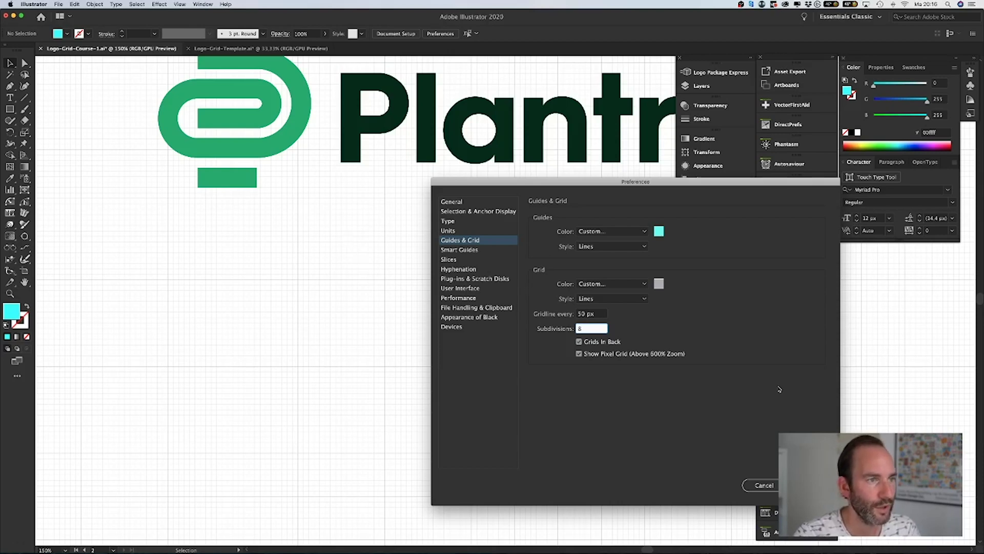
click(809, 485)
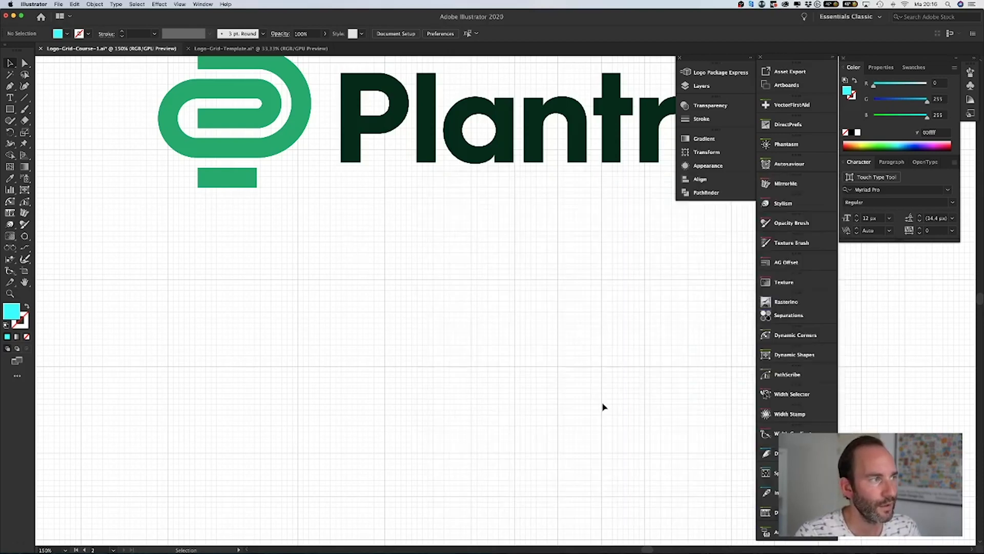
Sample the dark green of the Plantr wordmark as the fill colour with the Eyedropper
scroll(577, 394, left, 3)
scroll(576, 394, up, 2)
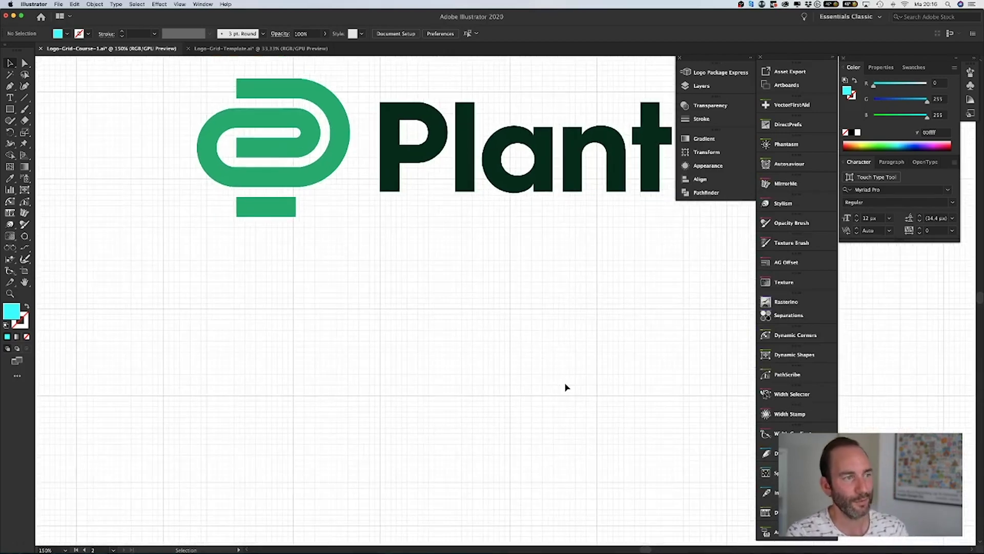
key(i)
click(390, 177)
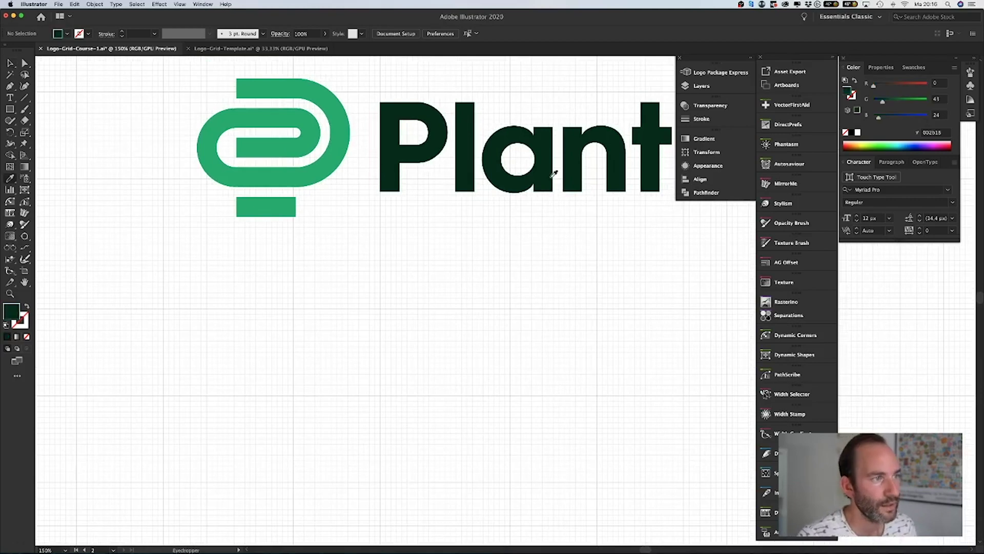
Set the fill to black and build a vertical stack of five evenly spaced bars, each about 62.5 × 18.75 px, below the Plantr mark
click(851, 132)
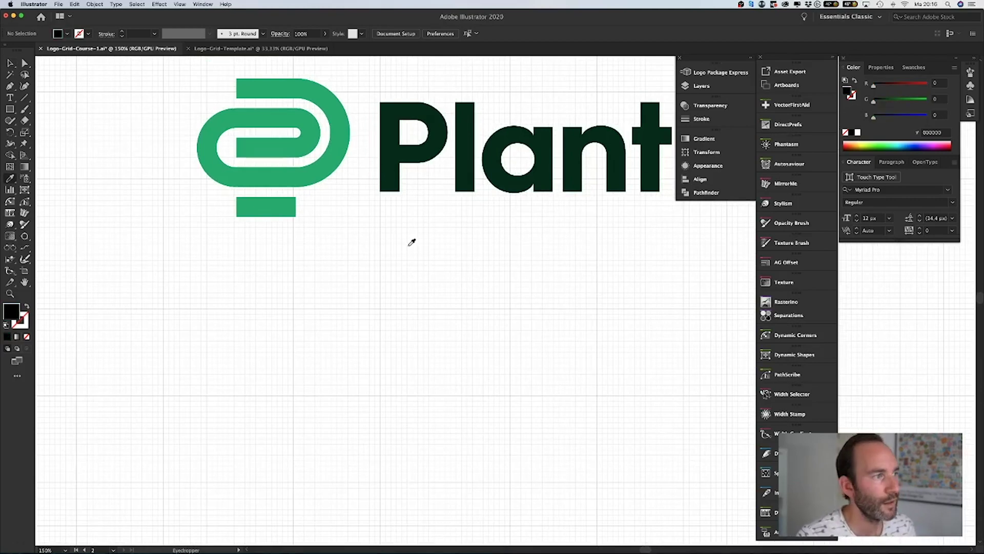
key(m)
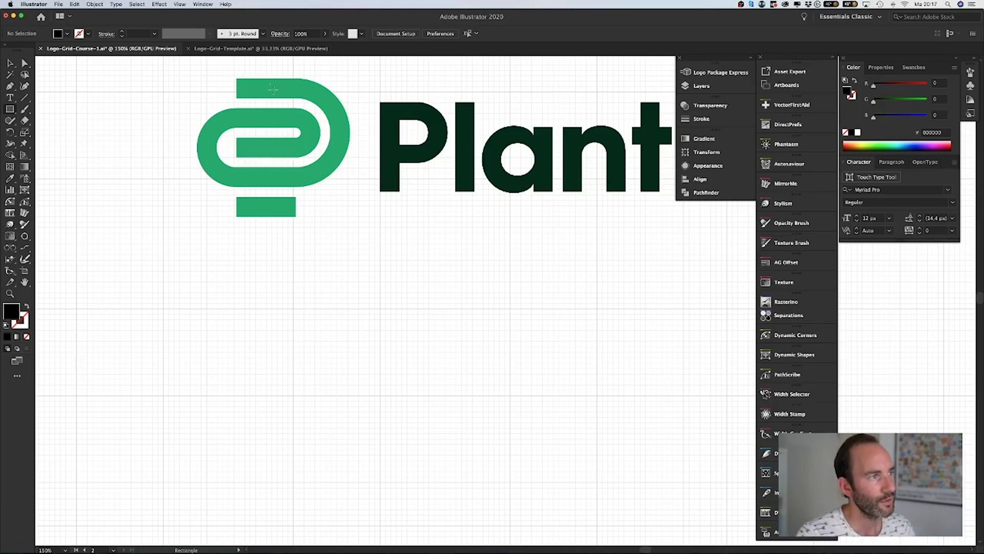
scroll(290, 281, down, 1)
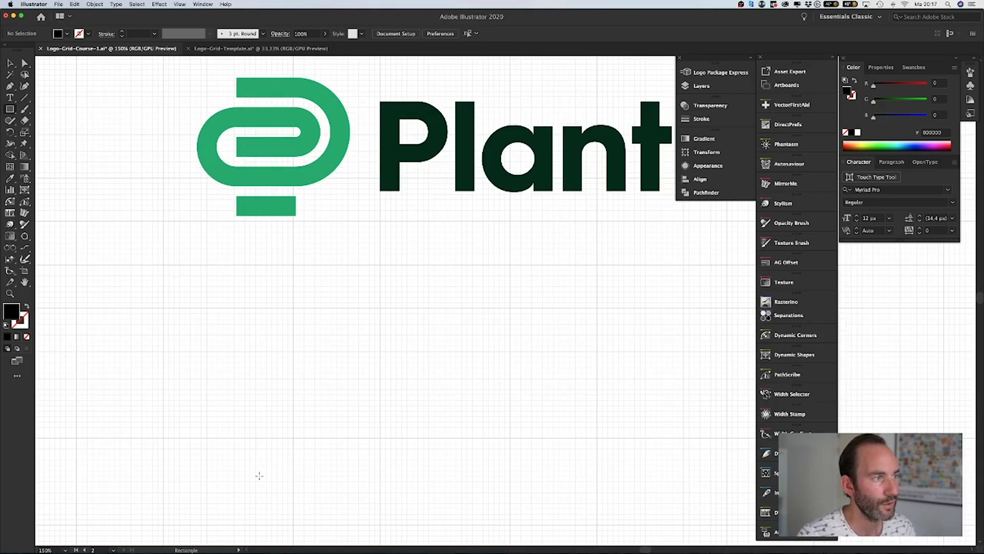
mouse_move(208, 482)
mouse_down()
mouse_move(261, 466)
mouse_move(250, 454)
mouse_up()
key(super+d)
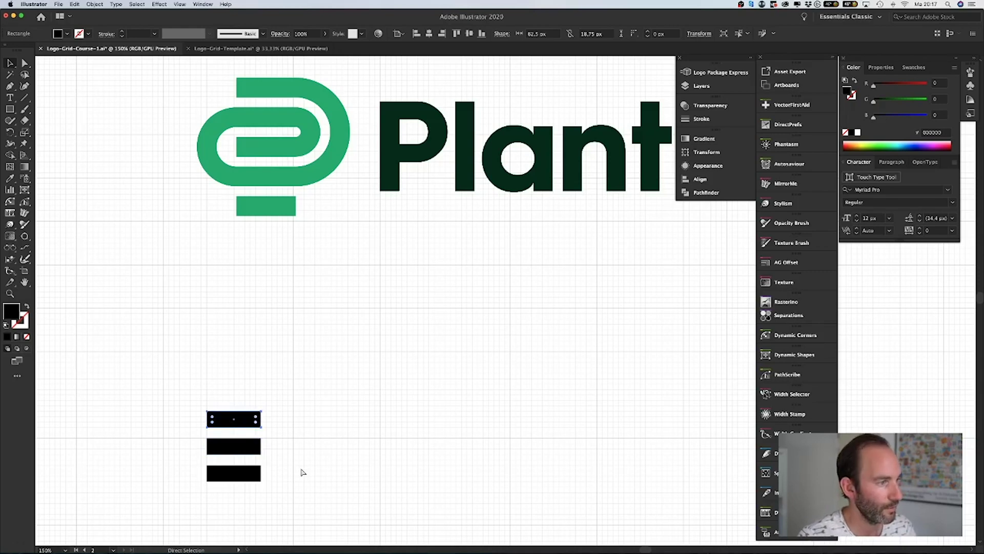
key(super+d)
key(super+d)
click(301, 441)
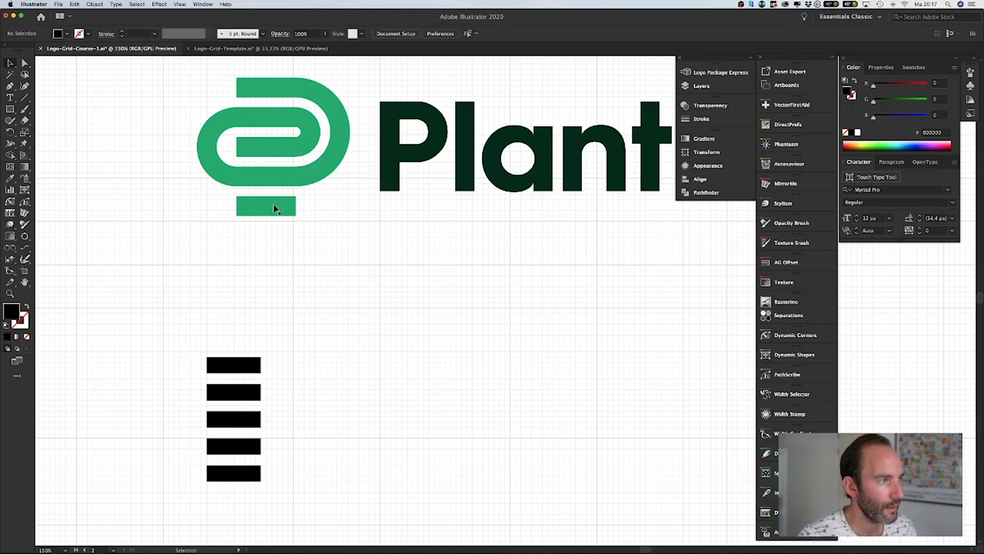
Draw a 112.5 px circle from the bars' right ends, spanning the top four bars, and a smaller circle overlapping it inside their outer edges
key(l)
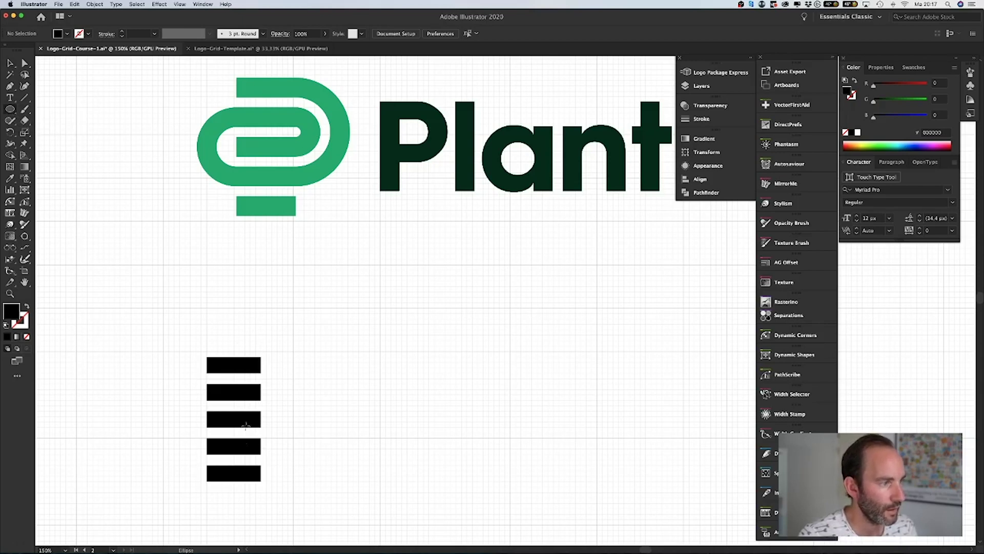
drag(260, 454, 307, 359)
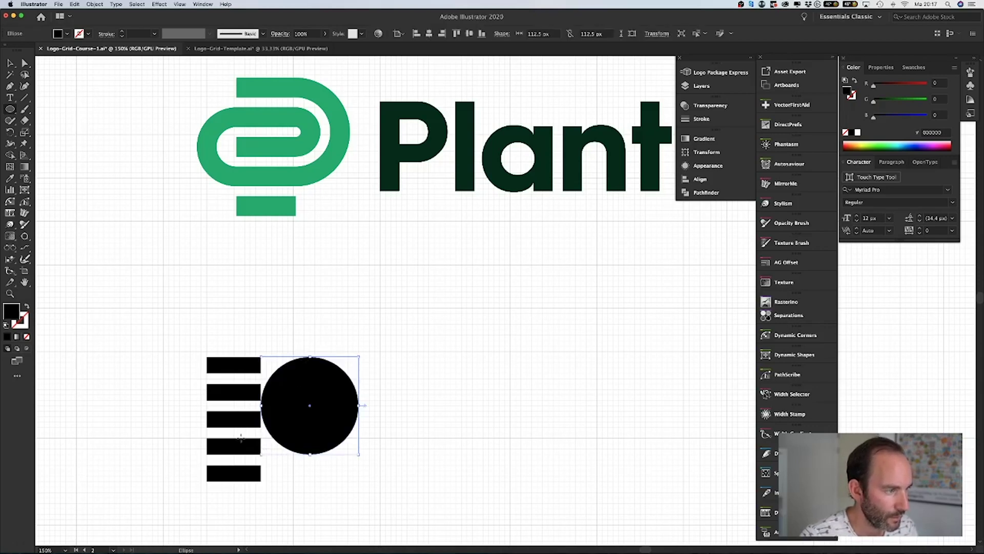
drag(241, 436, 305, 372)
Centre the two circles horizontally with Align to Selection and move them together to the right, clear of the bars
key(v)
shift+click(333, 386)
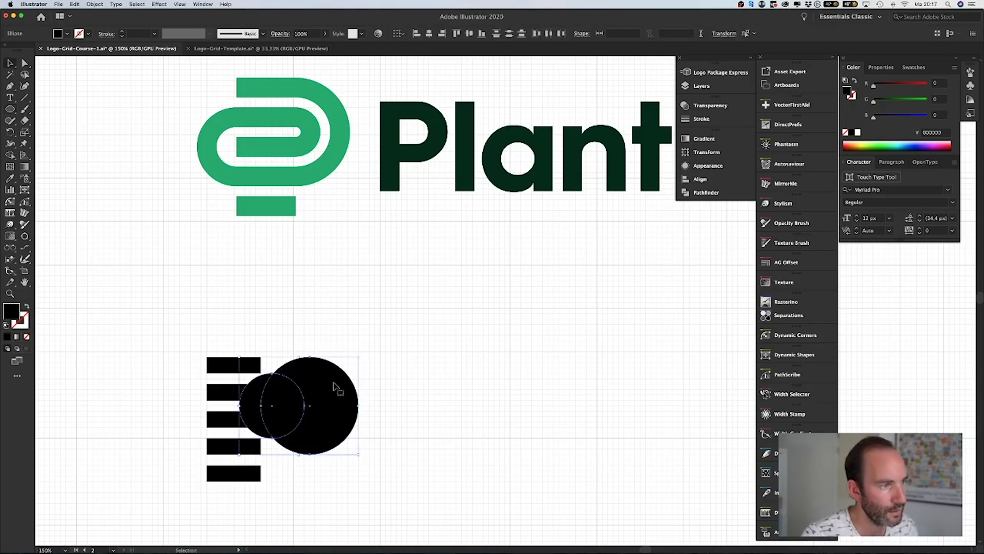
click(700, 179)
click(658, 215)
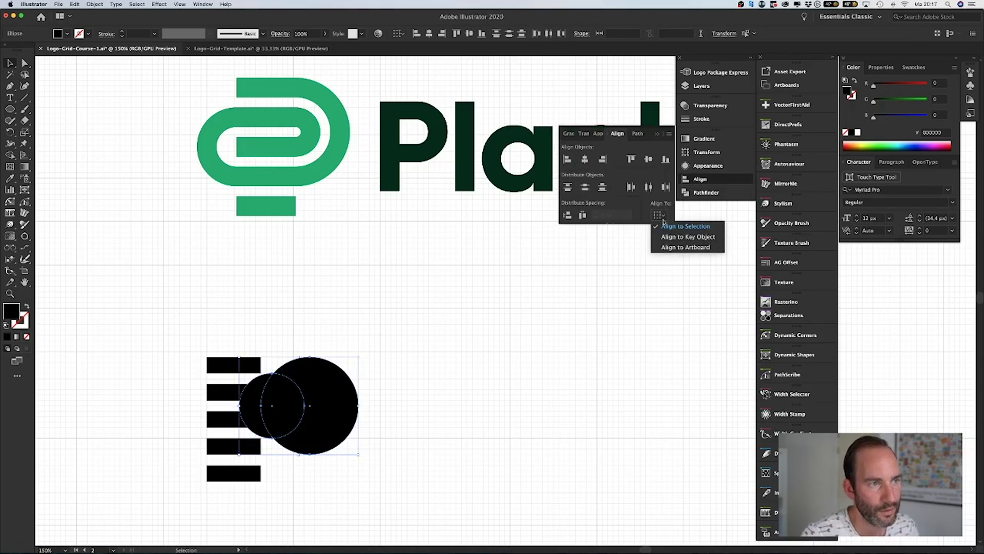
click(678, 222)
click(585, 159)
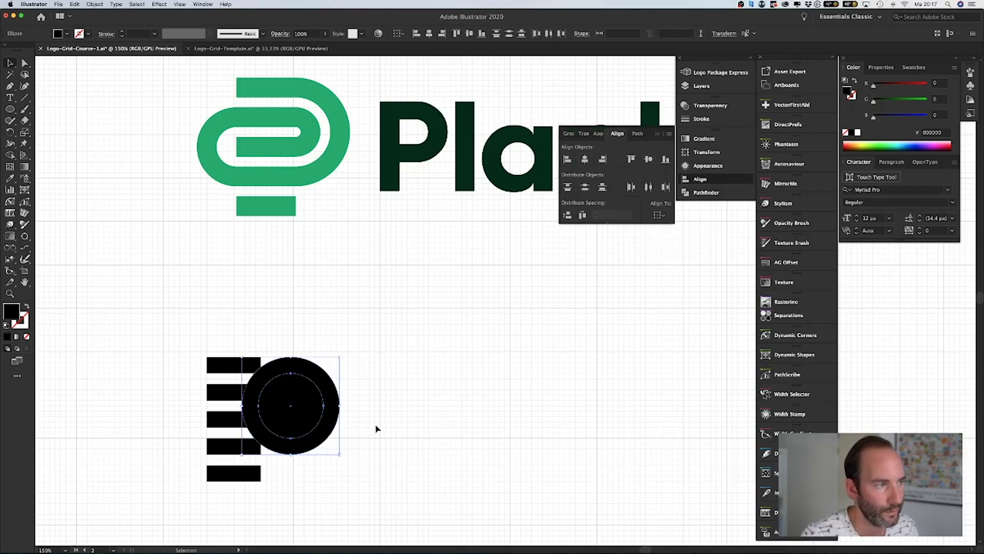
drag(315, 409, 365, 409)
click(446, 417)
Divide the two concentric circles with Pathfinder, ungroup them and delete the inner disc to leave a ring
key(a)
drag(296, 441, 329, 426)
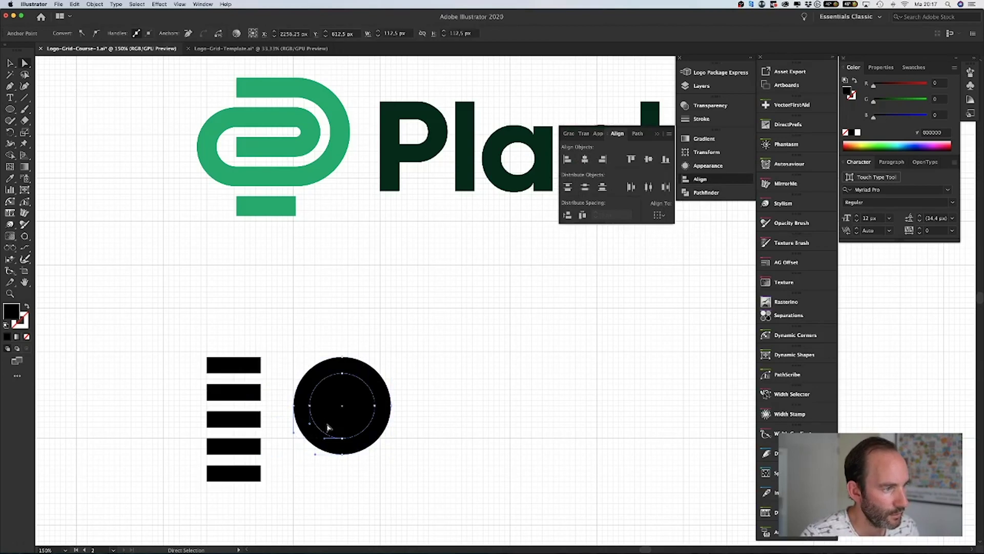
click(636, 133)
click(569, 183)
right_click(457, 303)
click(474, 365)
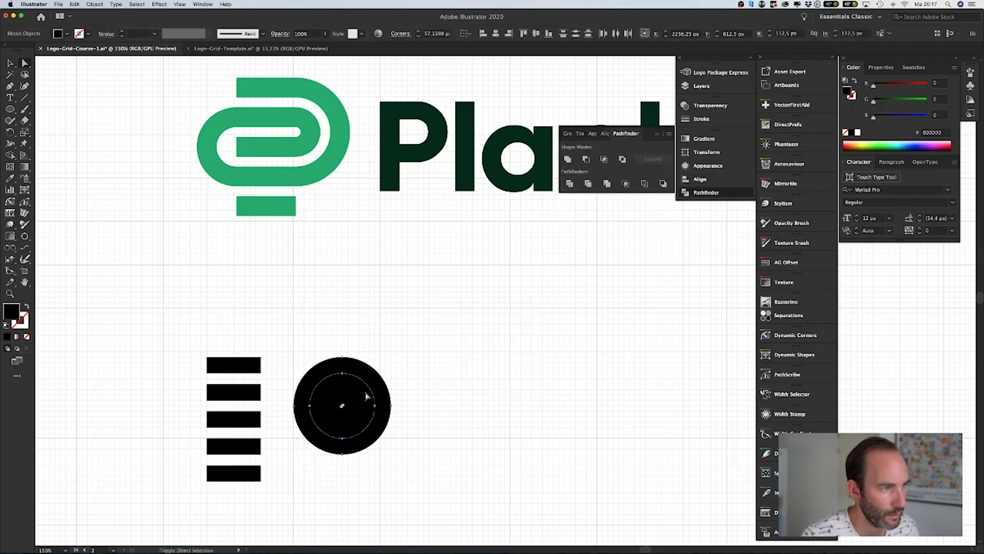
key(v)
key(Delete)
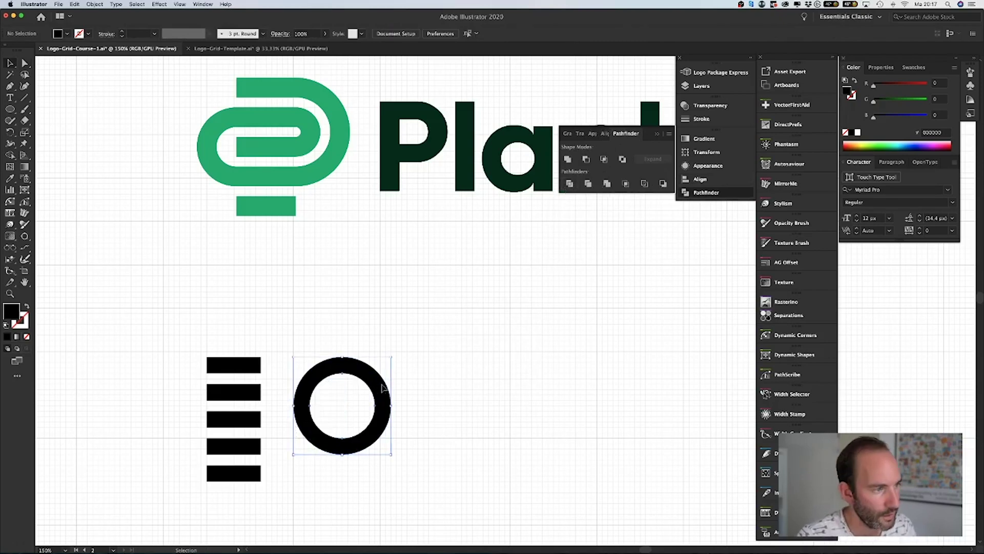
Remove the left half of the ring and join the remaining half ring to the right ends of the first and fourth bars
click(379, 387)
key(a)
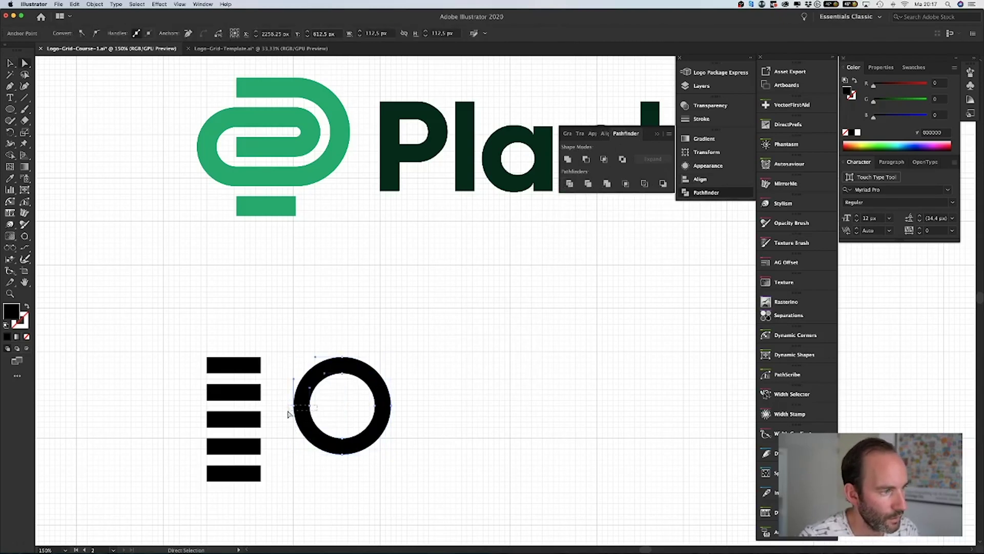
key(Delete)
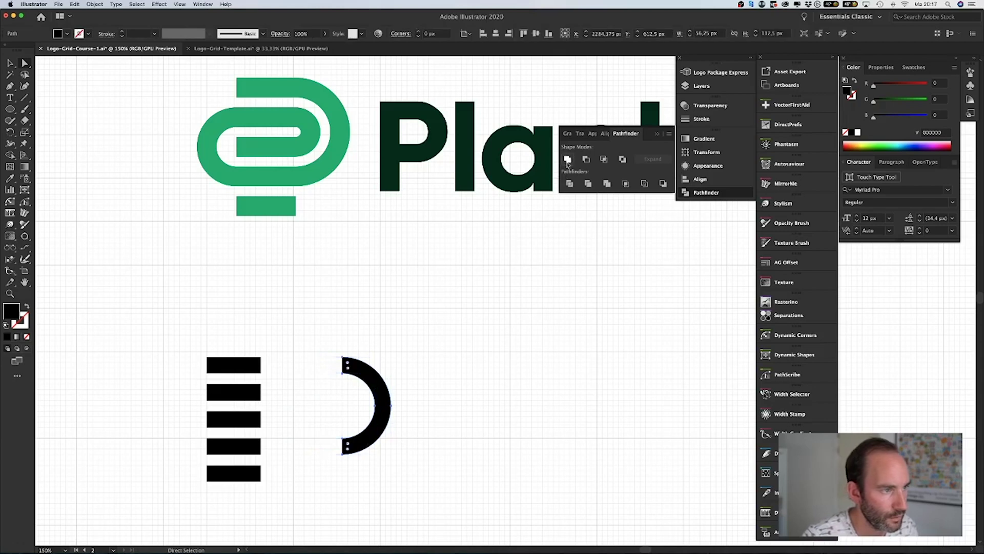
click(479, 373)
drag(382, 407, 299, 405)
click(382, 406)
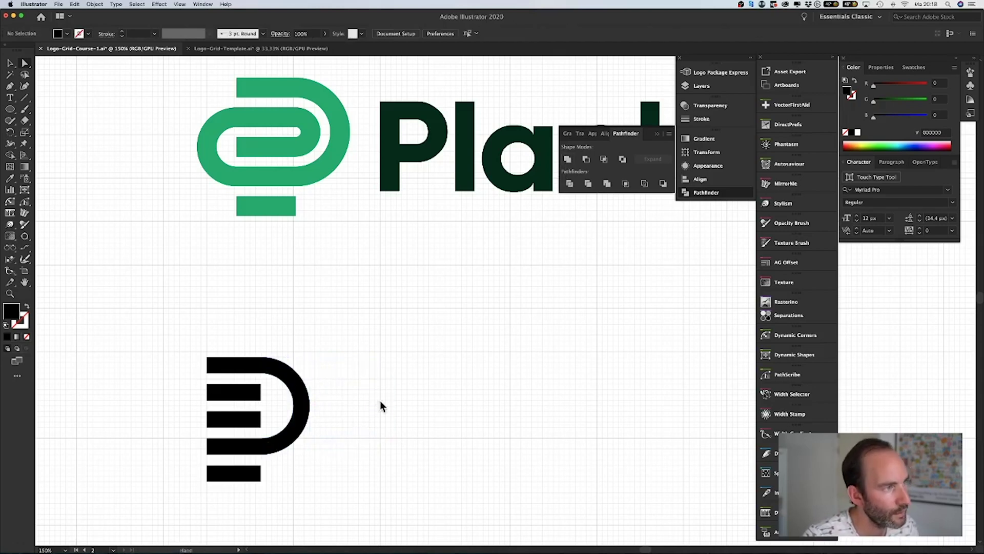
Draw a 50 px circle spanning the two middle bars and centre it on their right ends
drag(380, 406, 414, 380)
drag(320, 241, 290, 278)
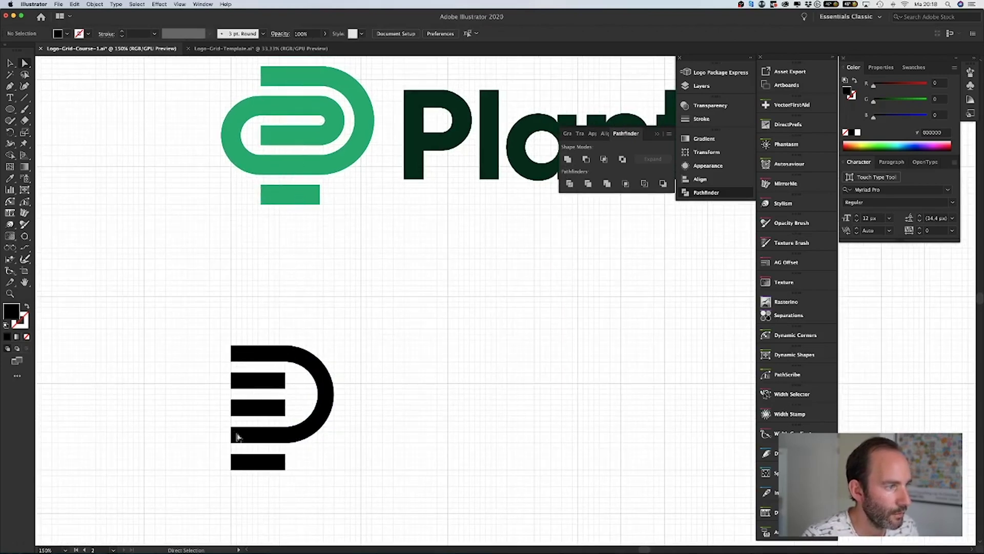
scroll(334, 451, down, 2)
scroll(334, 451, right, 2)
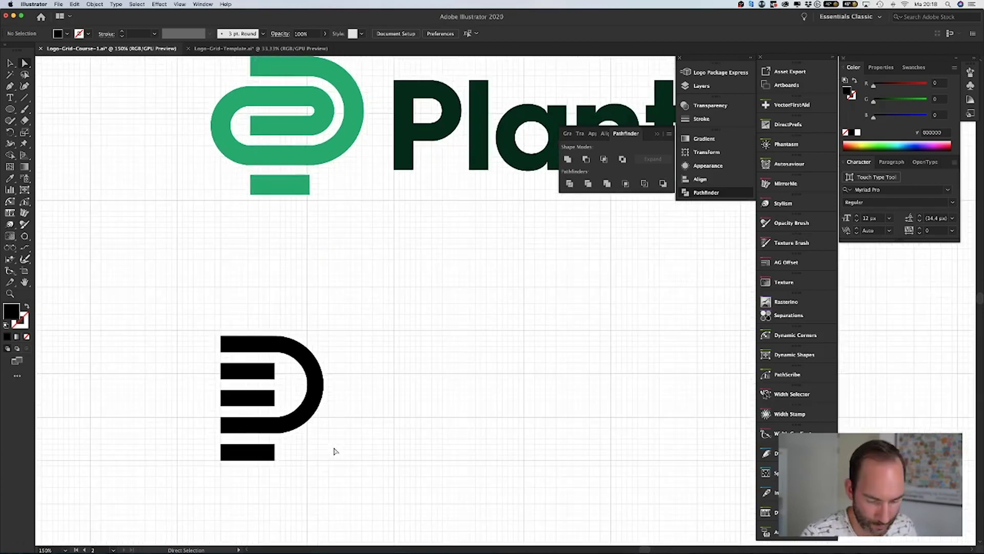
scroll(336, 449, down, 1)
scroll(335, 449, left, 1)
key(l)
drag(288, 381, 285, 359)
key(v)
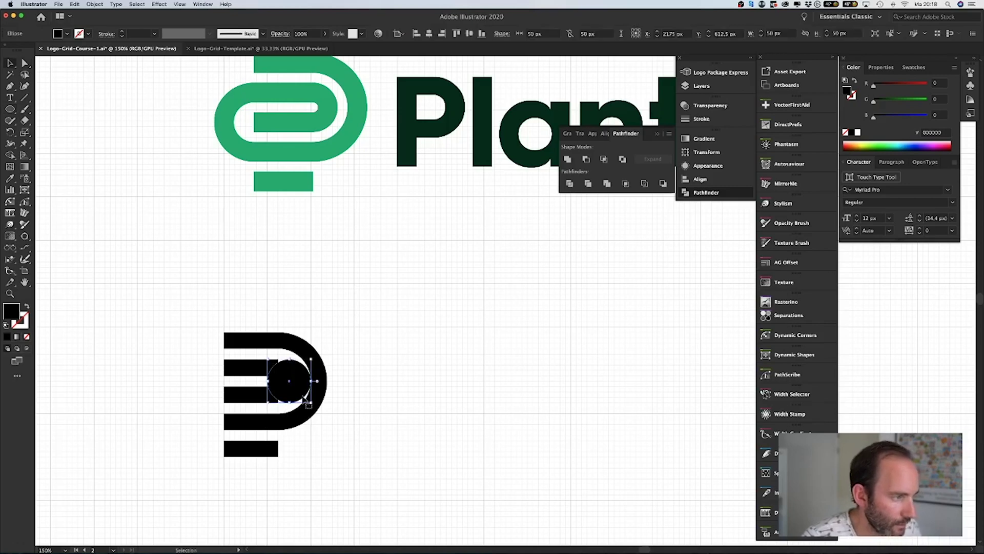
key(Left)
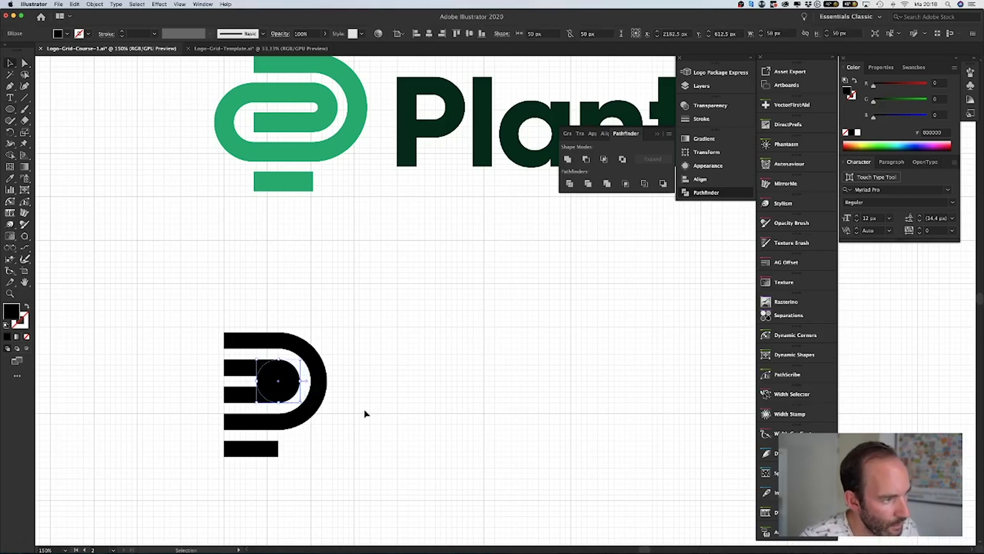
Draw a small circle as tall as the gap between the two middle bars and move it to the centre of the 50 px circle
key(l)
drag(230, 377, 239, 385)
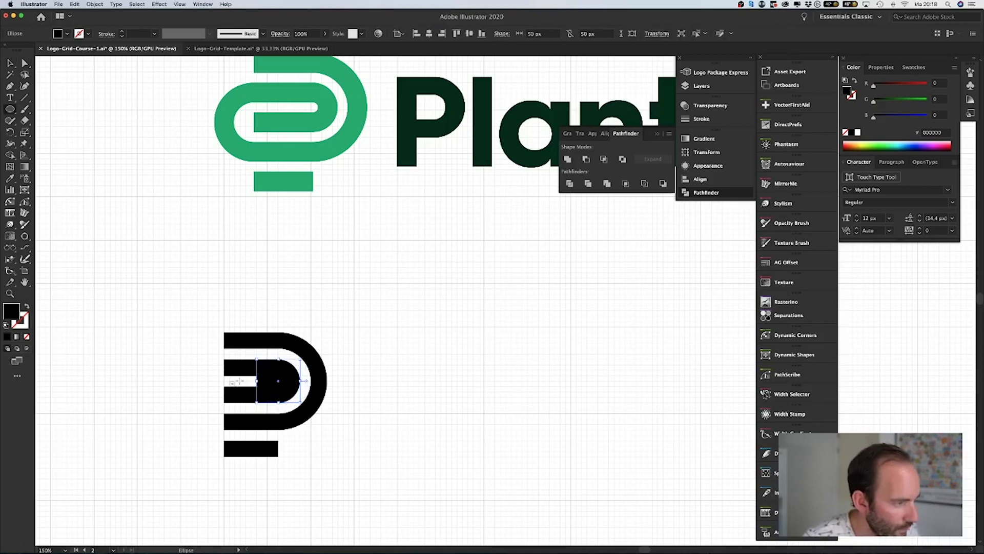
key(v)
key(shift+Right)
key(shift+Right)
key(shift+Right)
key(shift+Right)
key(shift+Right)
key(shift+Right)
key(shift+Right)
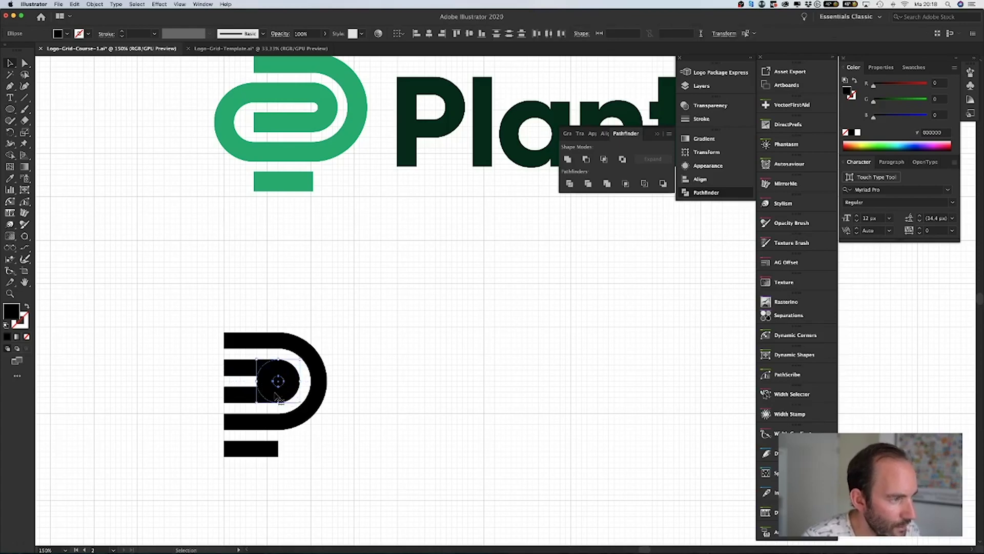
Draw a rectangle 12.5 px high along the gap between the middle bars, from left of the bars to the small circle's centre
key(super+minus)
key(super+minus)
key(super+minus)
key(super+minus)
key(super+equal)
key(super+equal)
key(super+equal)
key(super+equal)
key(super+equal)
key(super+equal)
key(super+equal)
click(327, 349)
key(m)
drag(335, 287, 506, 315)
Divide the rectangle, small circle and 50 px circle with Pathfinder, ungroup them and delete the inner pieces to open a round-ended slot
shift+click(517, 310)
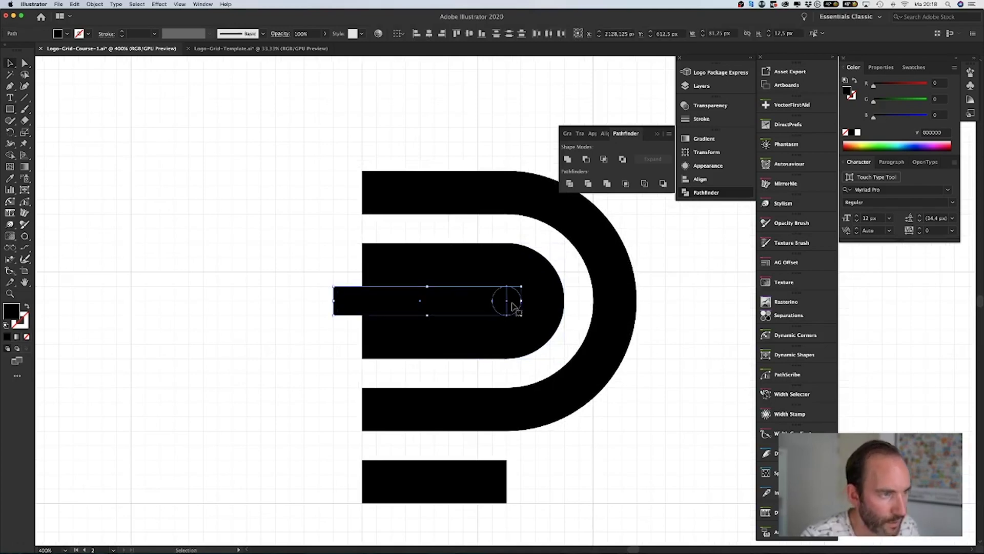
click(569, 183)
right_click(509, 205)
click(526, 266)
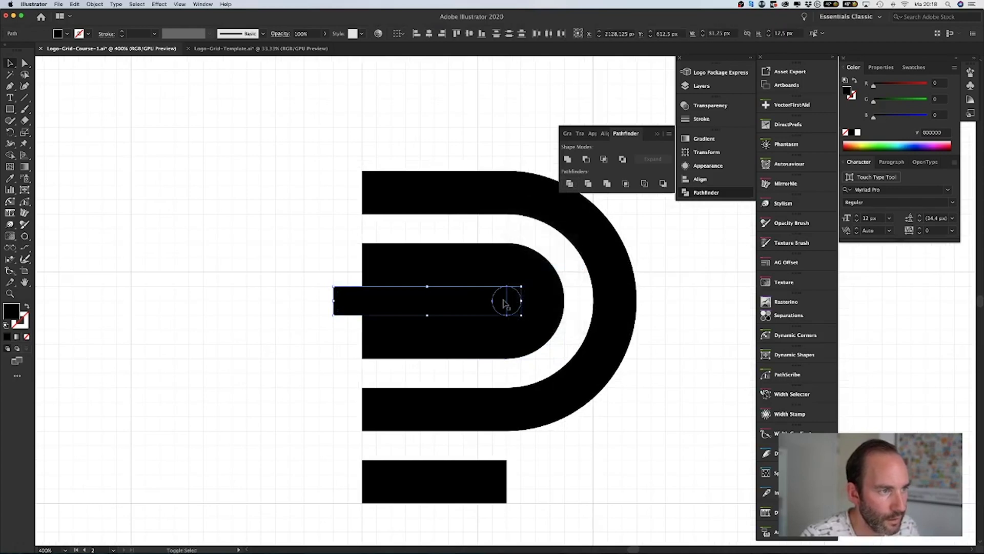
shift+click(539, 281)
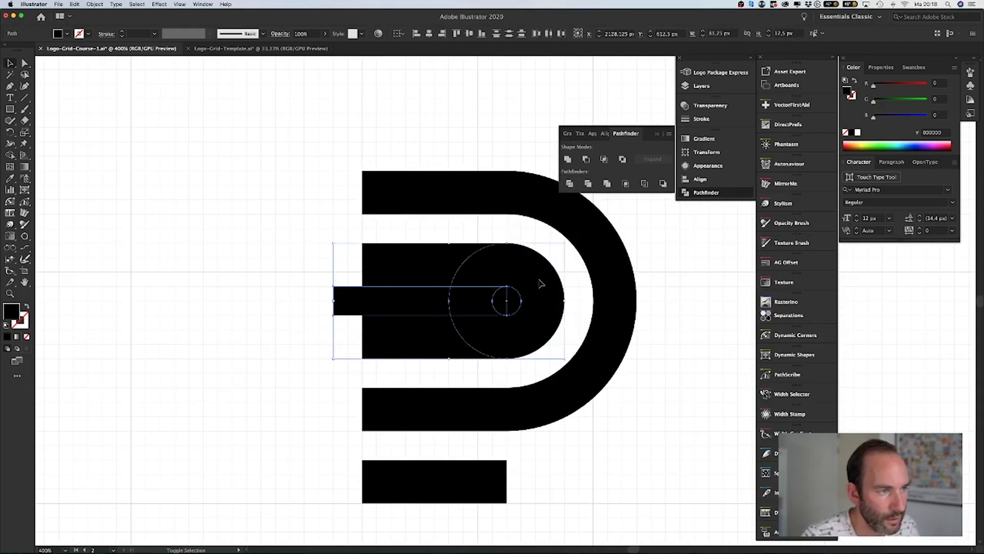
click(569, 183)
right_click(501, 247)
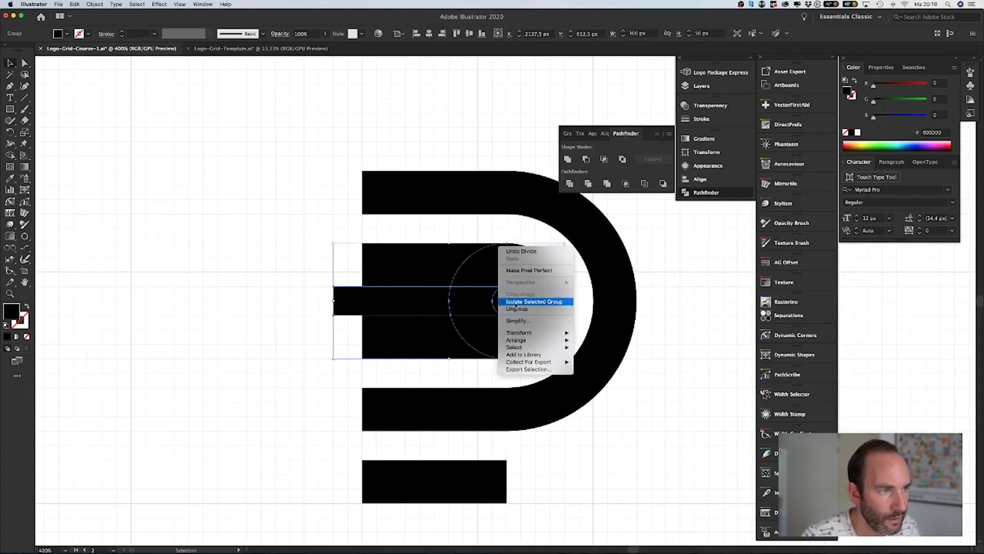
click(541, 305)
shift+click(539, 303)
key(Delete)
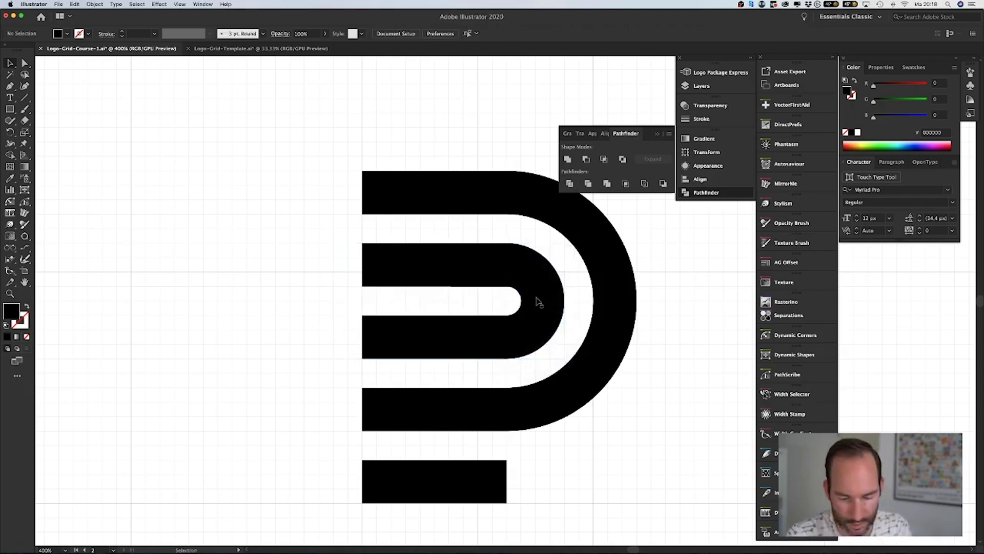
Unite the two middle bars and the curved end pieces around the slot into one shape, and clear the selection
key(super+minus)
key(super+minus)
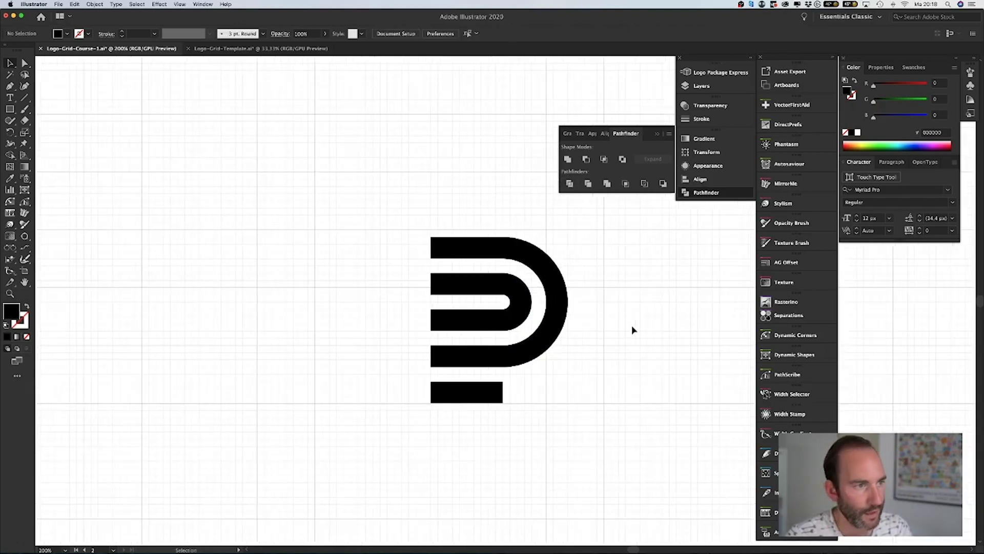
scroll(632, 330, right, 2)
key(super+equal)
key(super+equal)
key(a)
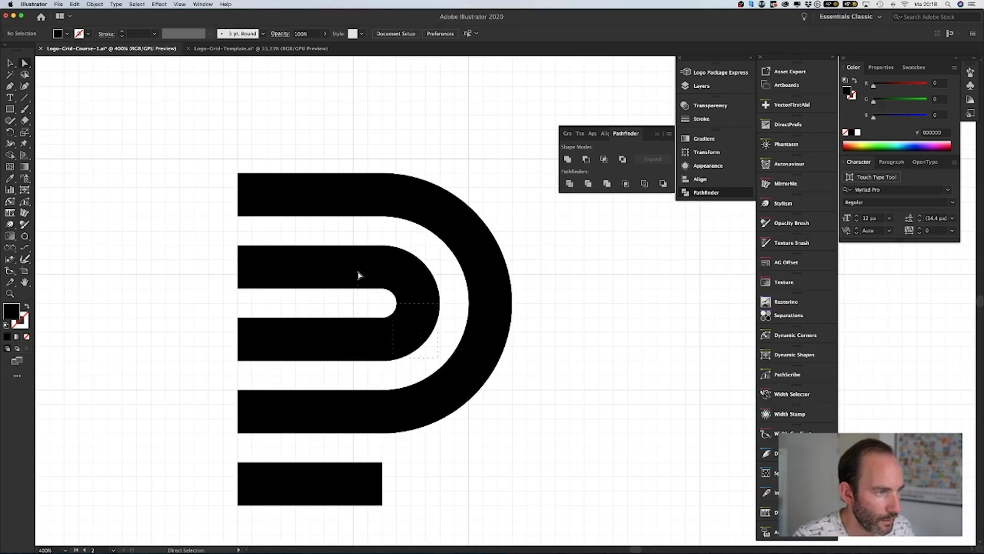
click(328, 243)
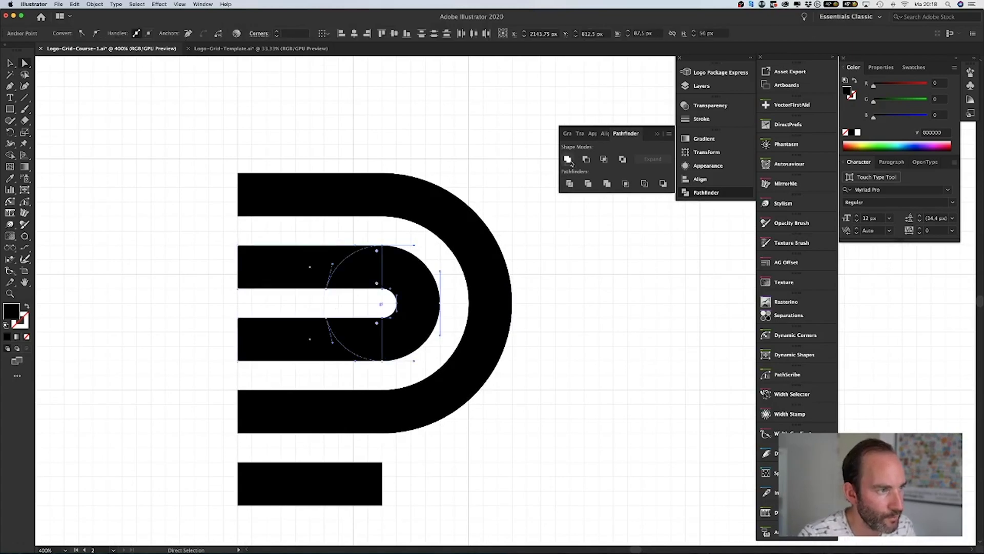
click(567, 160)
key(super+shift+a)
Compare the black P construction with the green Plantr mark above it and the grid artwork on the neighbouring artboard
key(super+minus)
key(super+minus)
key(super+minus)
key(super+minus)
key(super+minus)
key(super+minus)
key(v)
key(super+equal)
key(super+equal)
scroll(386, 261, up, 3)
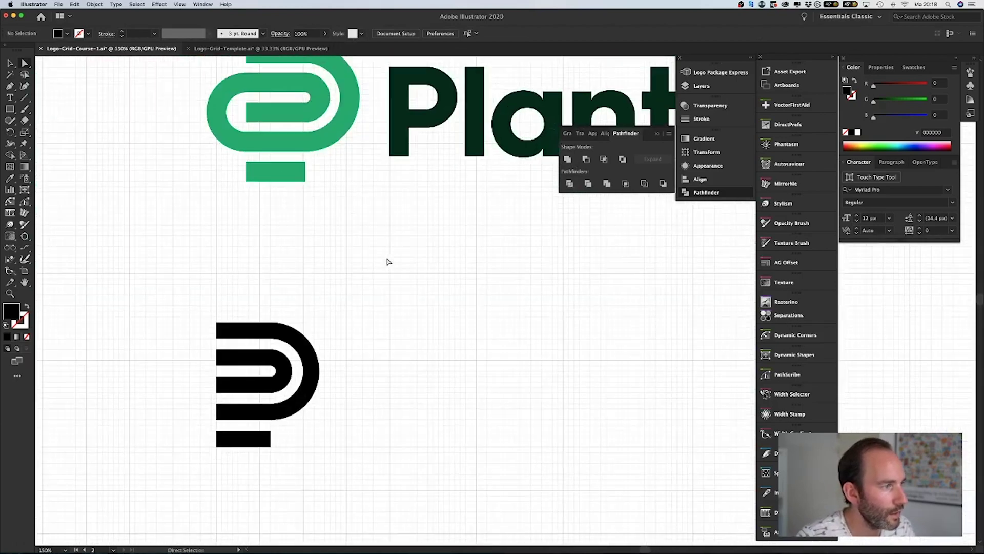
key(a)
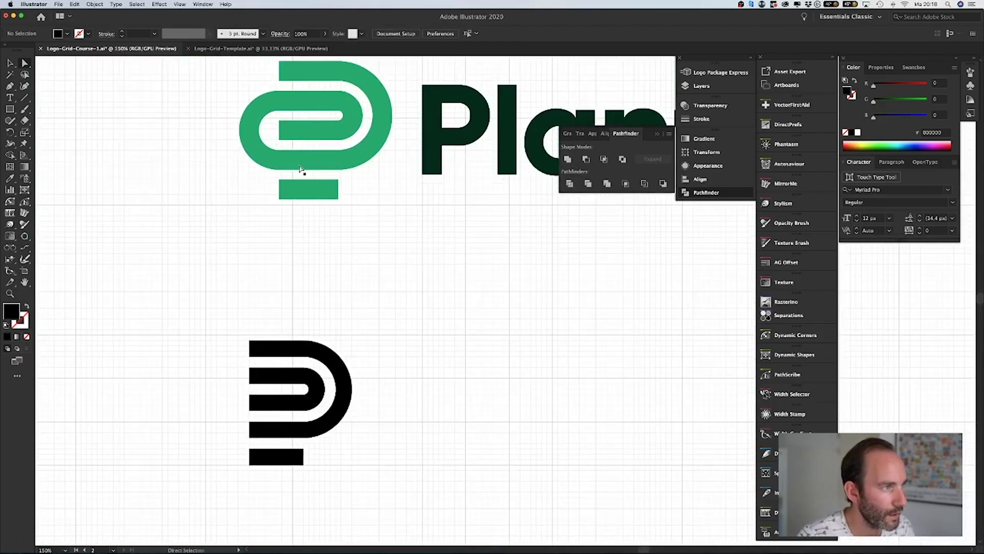
scroll(302, 163, up, 3)
scroll(302, 163, right, 2)
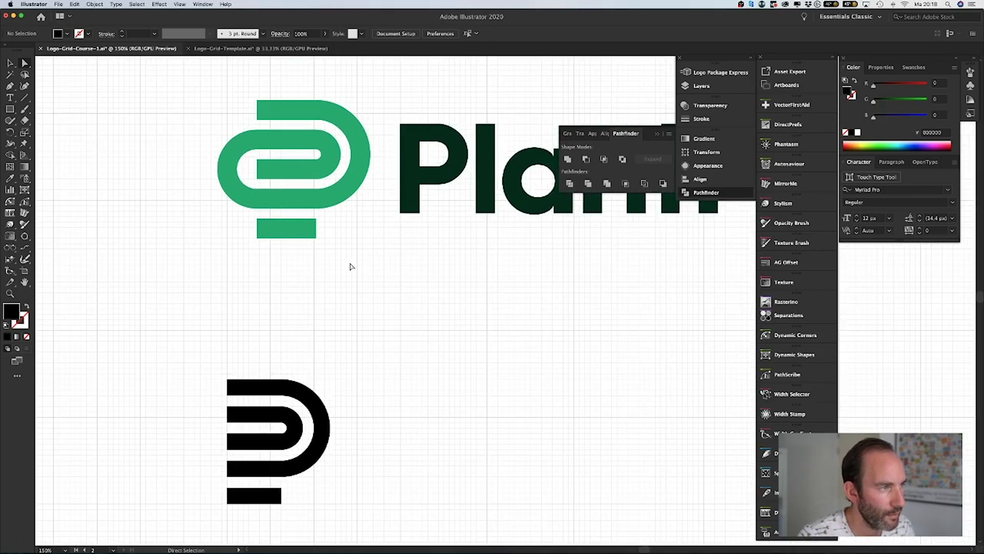
scroll(353, 267, left, 1)
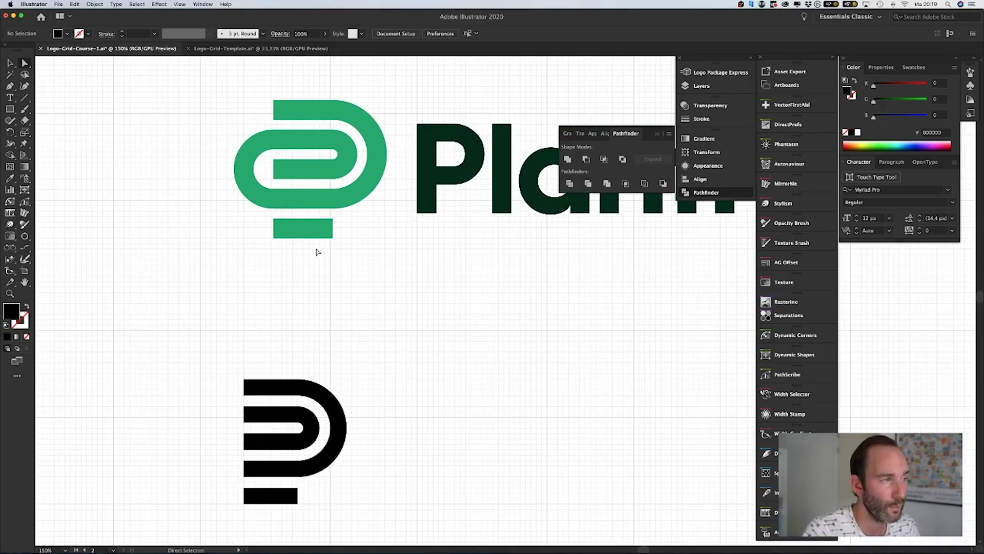
scroll(315, 250, down, 2)
drag(323, 284, 406, 191)
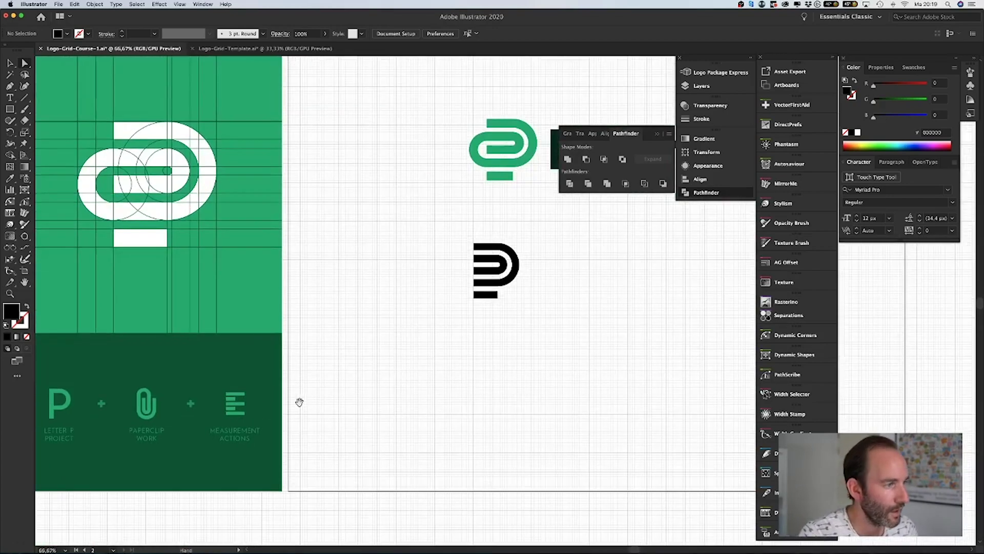
Draw an 81.25 px circle over the black P, spanning from the second bar's upper edge to the fourth bar's lower edge
drag(531, 369, 389, 424)
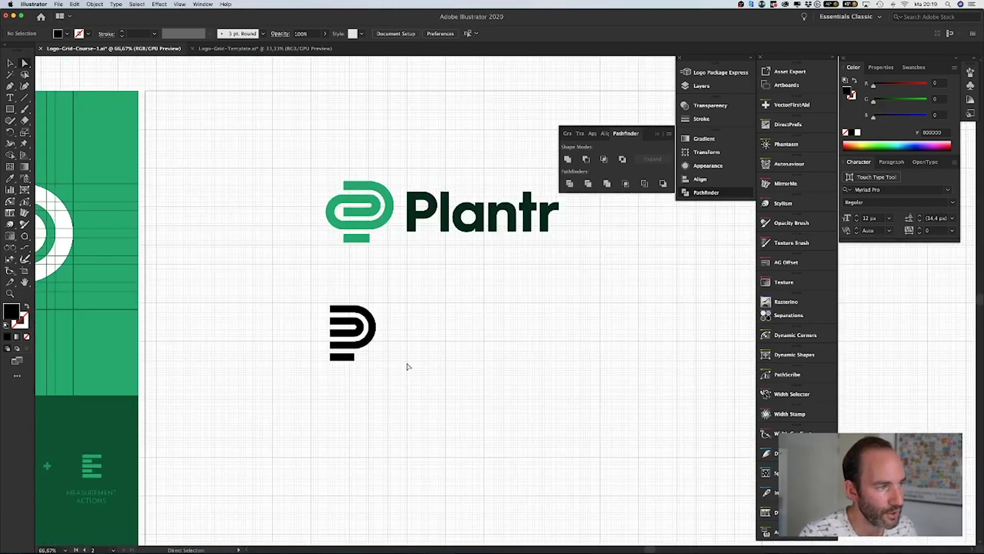
key(super+1)
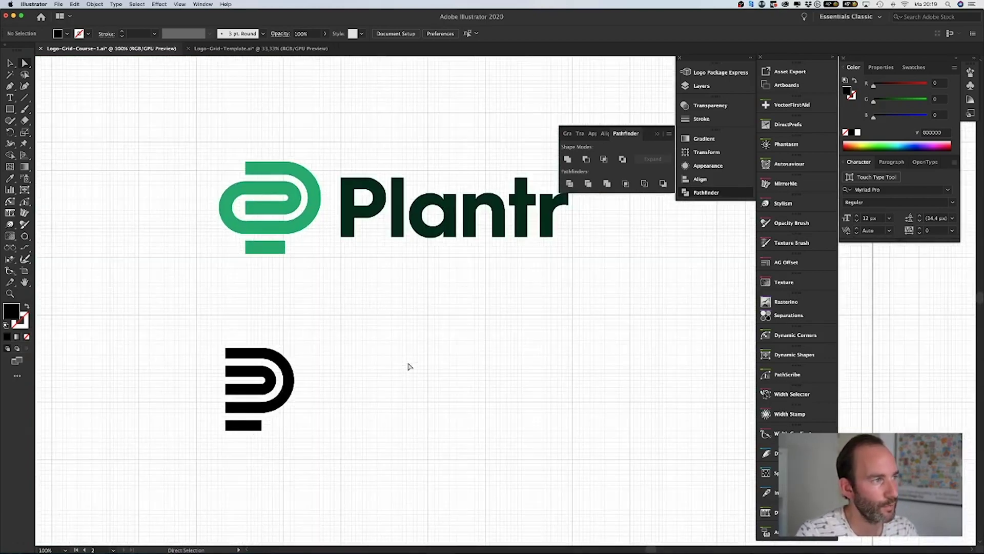
key(super+=)
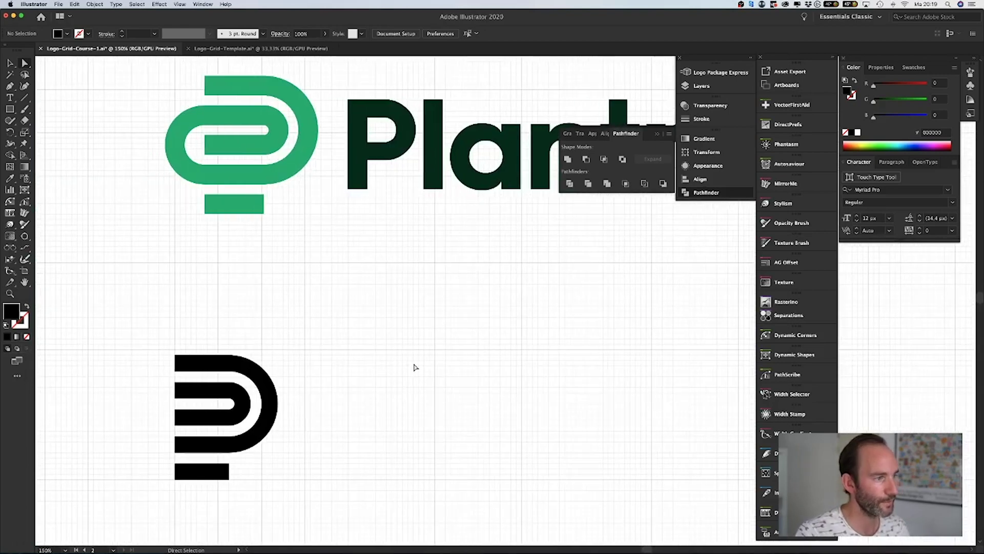
key(l)
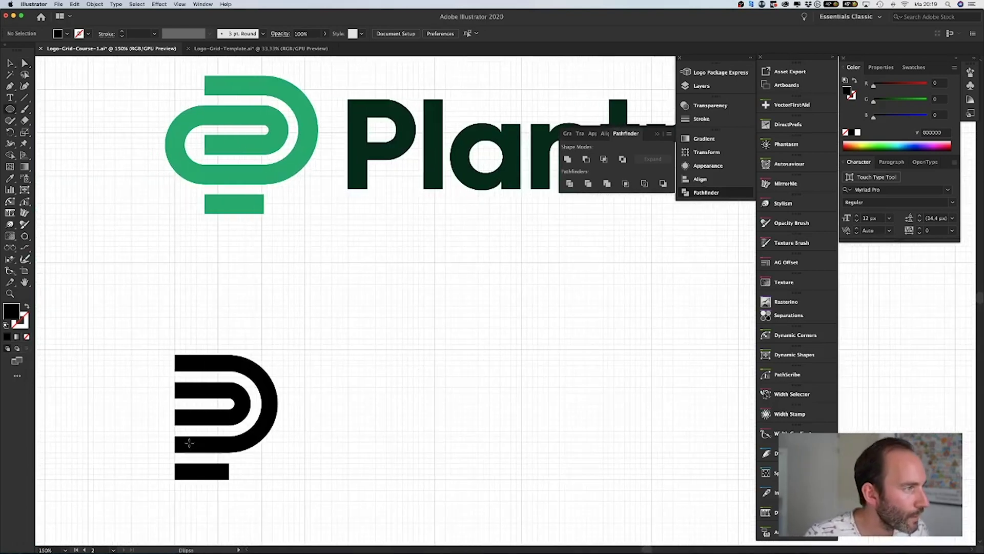
drag(175, 452, 245, 382)
key(v)
key(backslash)
key(shift+Down)
key(shift+Up)
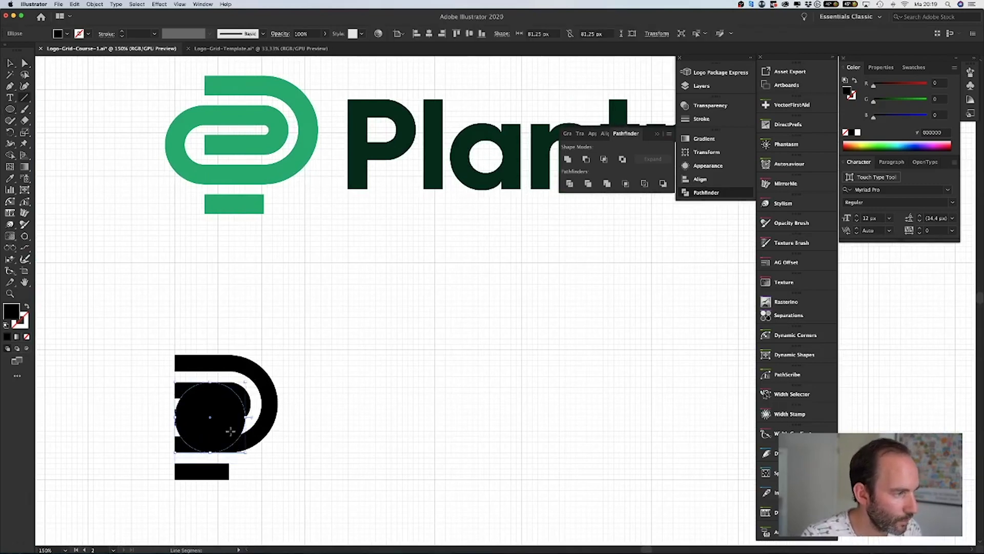
Move the 81.25 px circle horizontally to the left until it stands clear of the black P
key(shift+Left)
key(shift+Left)
key(shift+Left)
key(shift+Left)
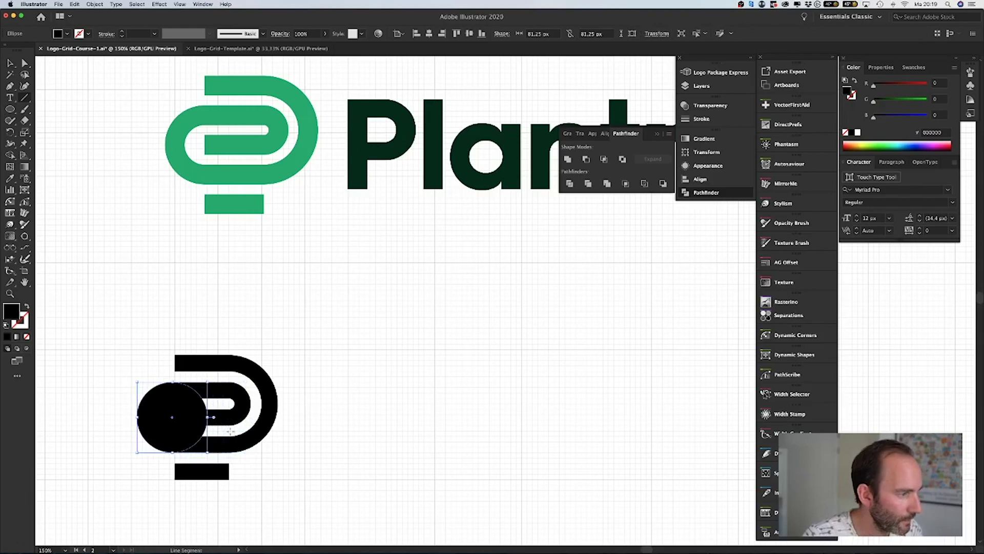
key(shift+Left)
key(shift+Left)
key(shift+Left)
key(shift+Left)
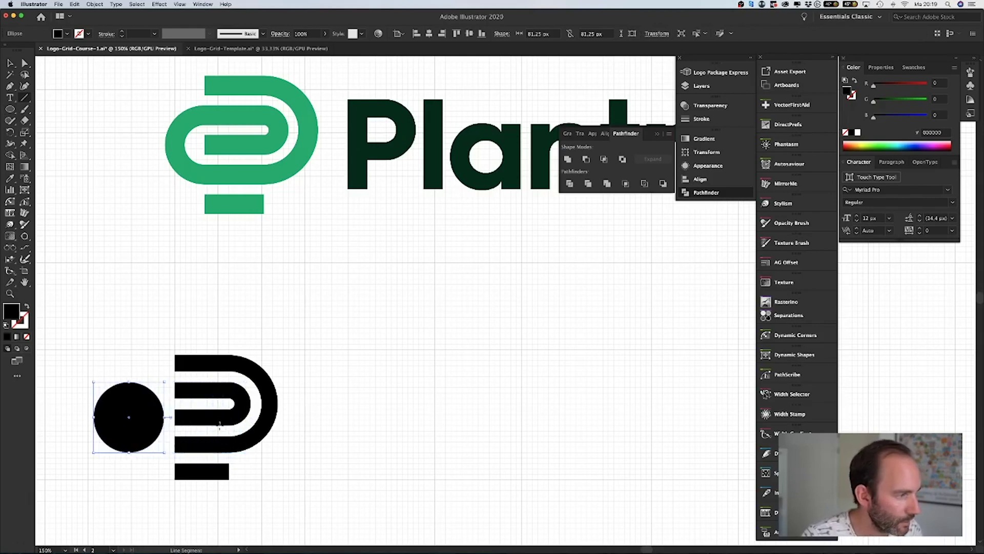
Draw a 43.75 px circle between the second bar's lower edge and the fourth bar's upper edge, and move it left into the large circle's centre
key(l)
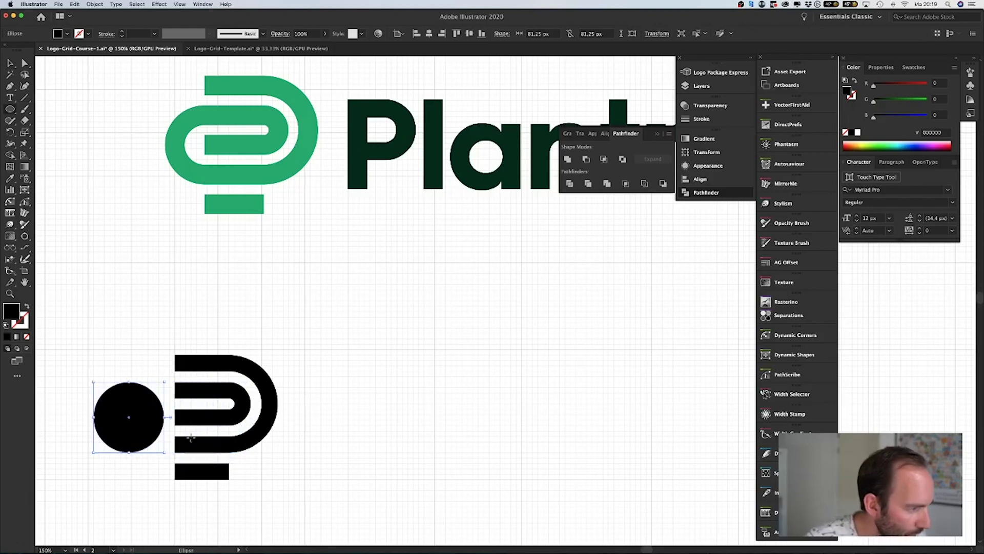
drag(192, 437, 229, 398)
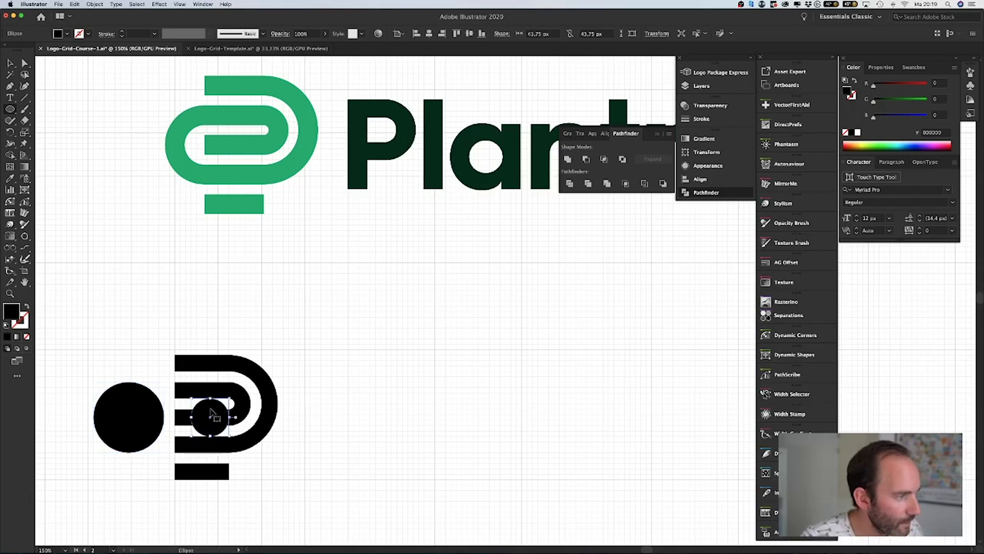
key(v)
key(shift+Left)
key(shift+Left)
key(shift+Left)
key(shift+Left)
key(shift+Left)
key(shift+Left)
key(shift+Left)
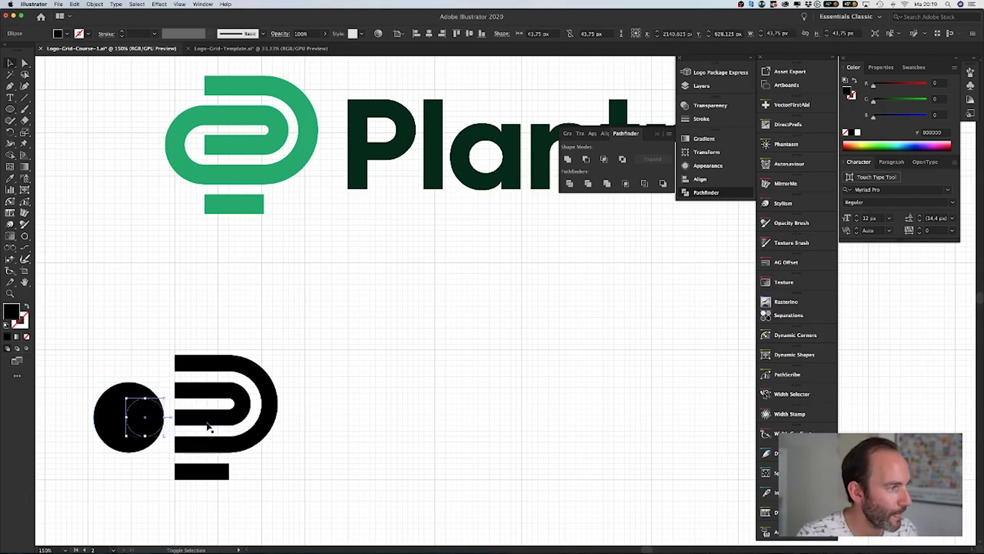
Divide the two concentric circles with Pathfinder, ungroup them and delete the inner circle to leave a ring
shift+click(161, 426)
click(569, 184)
right_click(355, 259)
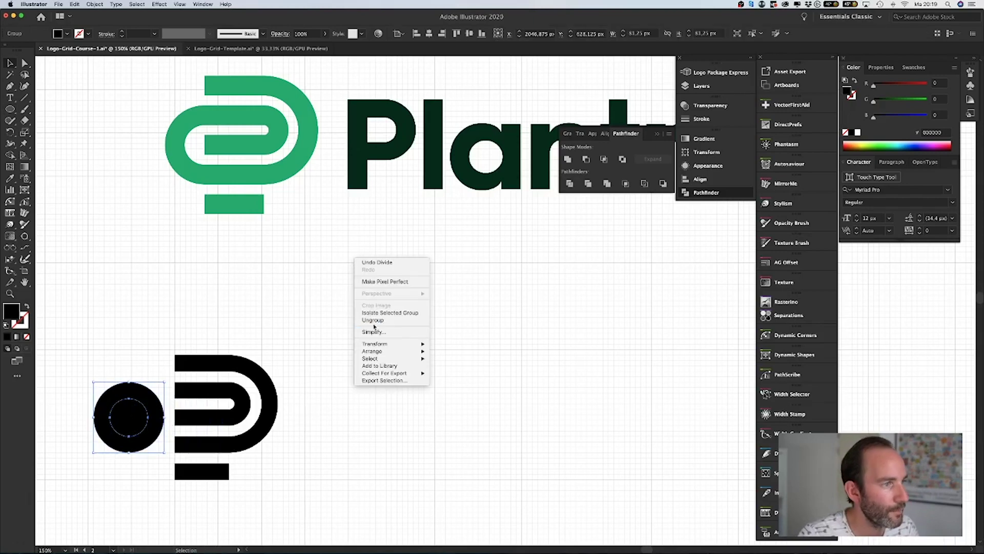
click(378, 319)
click(155, 410)
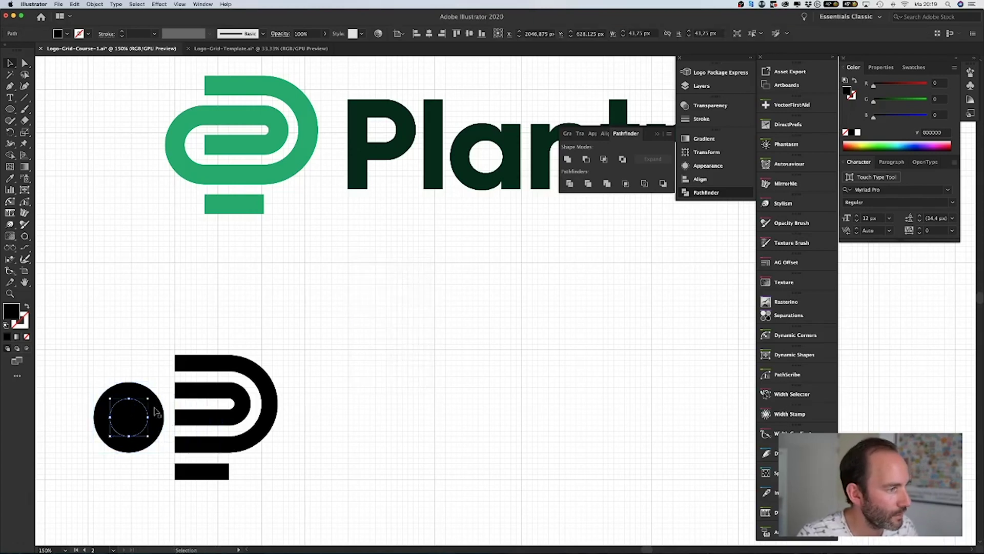
key(Delete)
key(m)
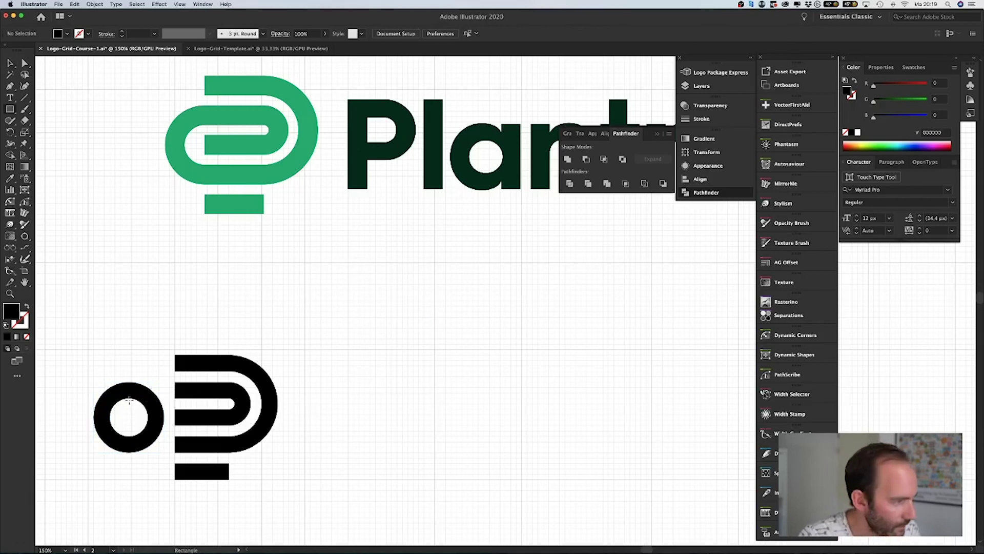
drag(130, 399, 169, 436)
key(v)
key(Delete)
Delete the right half of the ring and snap the remaining half ring onto the left ends of the second and fourth bars
key(a)
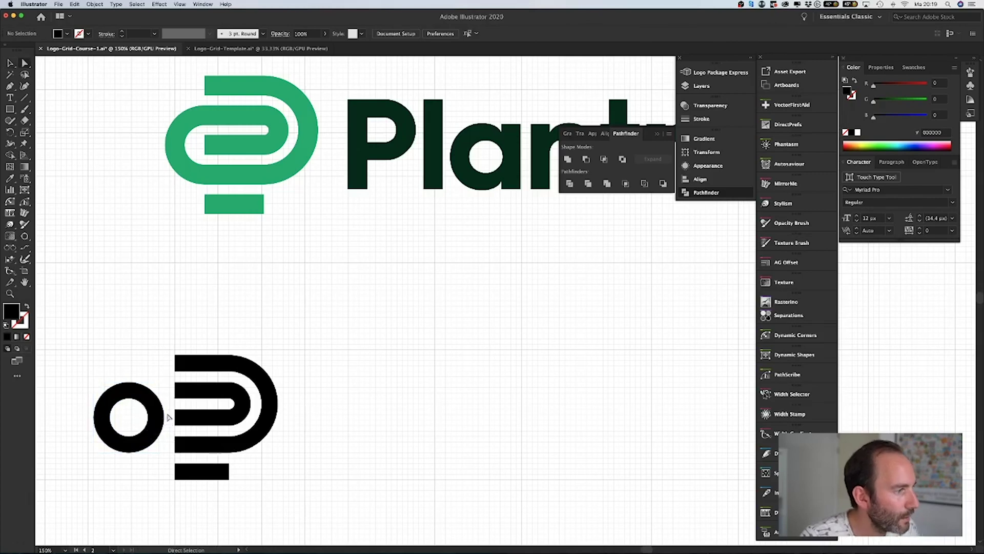
drag(143, 425, 143, 424)
key(Delete)
click(119, 437)
click(136, 407)
key(v)
drag(132, 386, 175, 384)
click(134, 351)
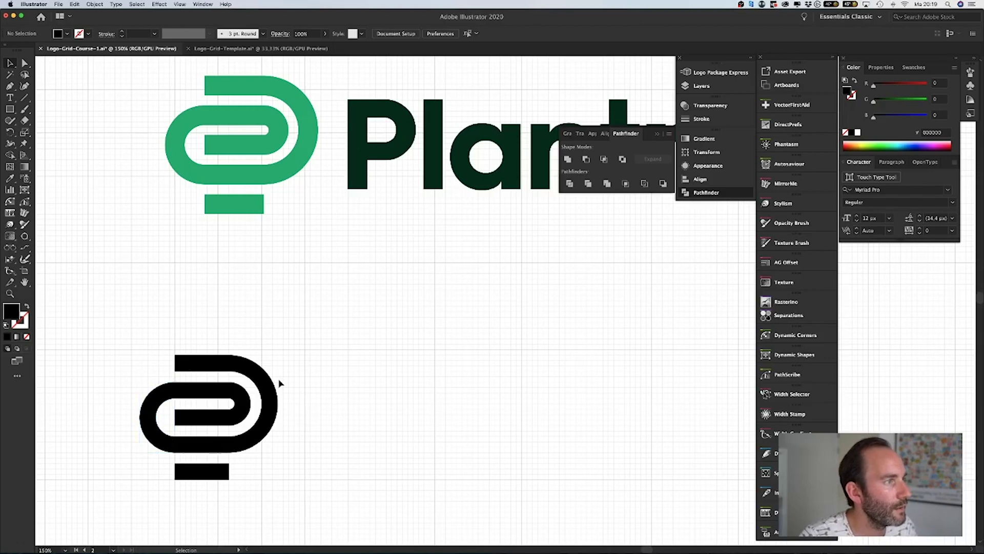
Draw an unfilled, black-outlined 162.5 × 143.75 px rectangle framing the whole mark, slightly beyond its left curve
key(m)
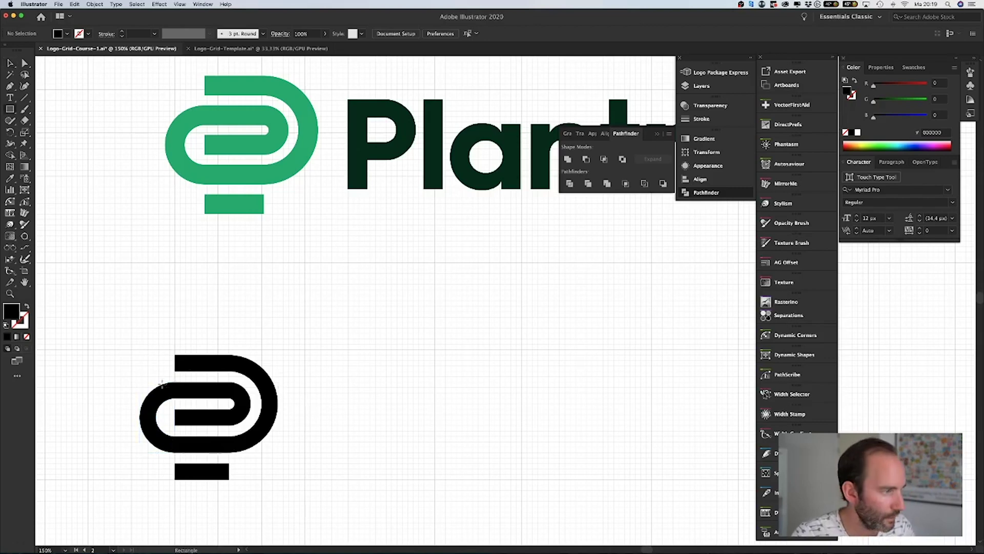
drag(143, 356, 277, 479)
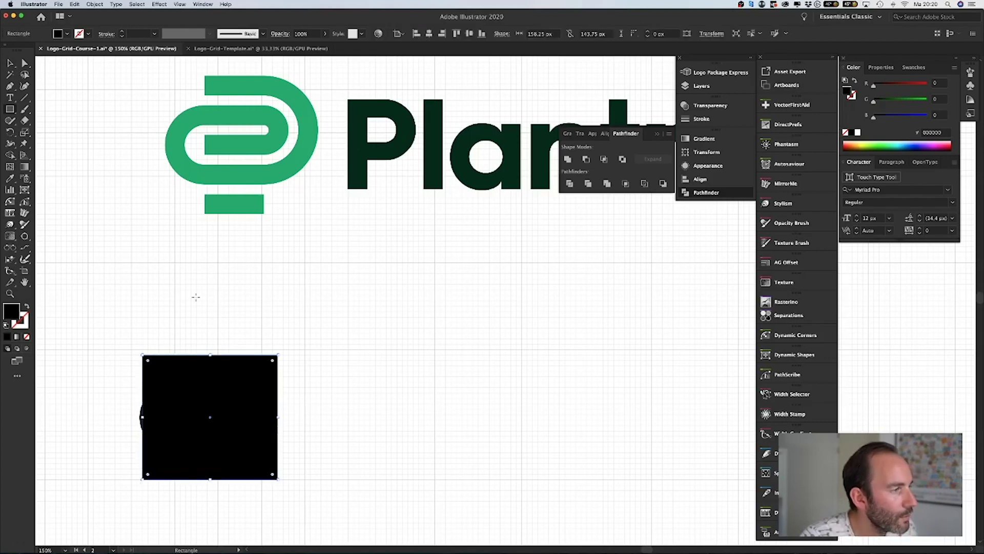
click(26, 306)
drag(144, 418, 138, 418)
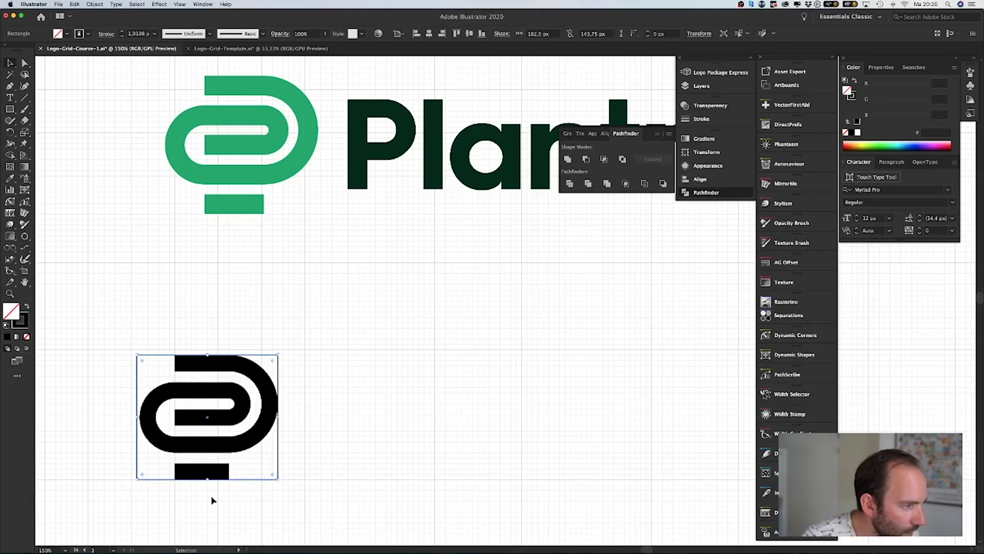
key(super+shift+a)
Extend the mark's left curve outward to meet the frame's left edge, and clear the selection
key(a)
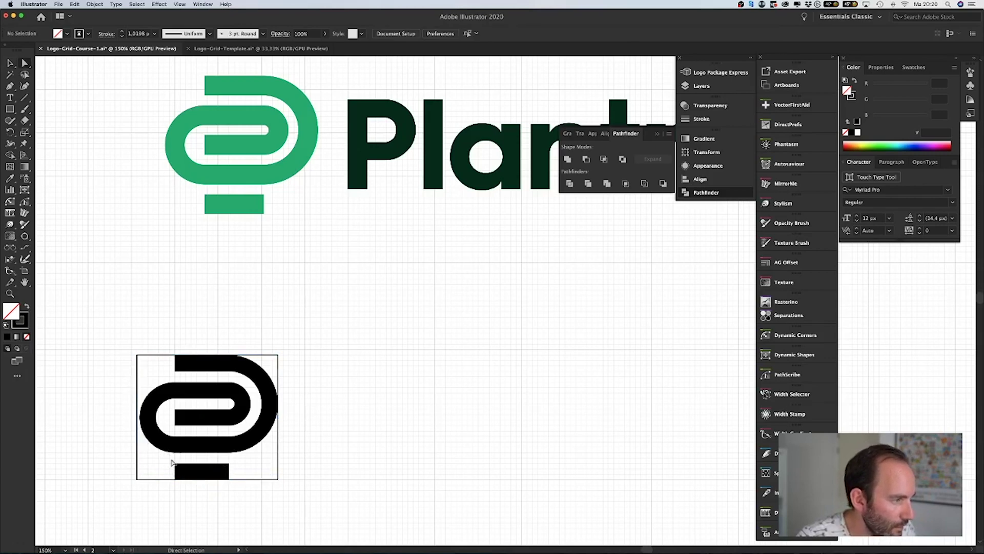
click(186, 436)
drag(165, 385, 162, 427)
click(88, 456)
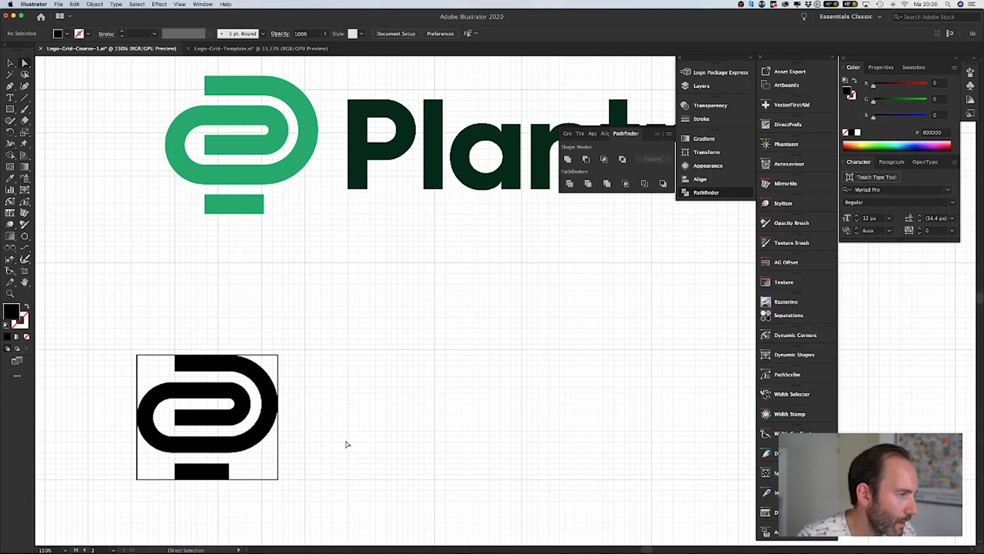
Copy the Plantr wordmark down beside the black mark, give it the mark's black fill and move it slightly closer to the mark
scroll(293, 477, down, 3)
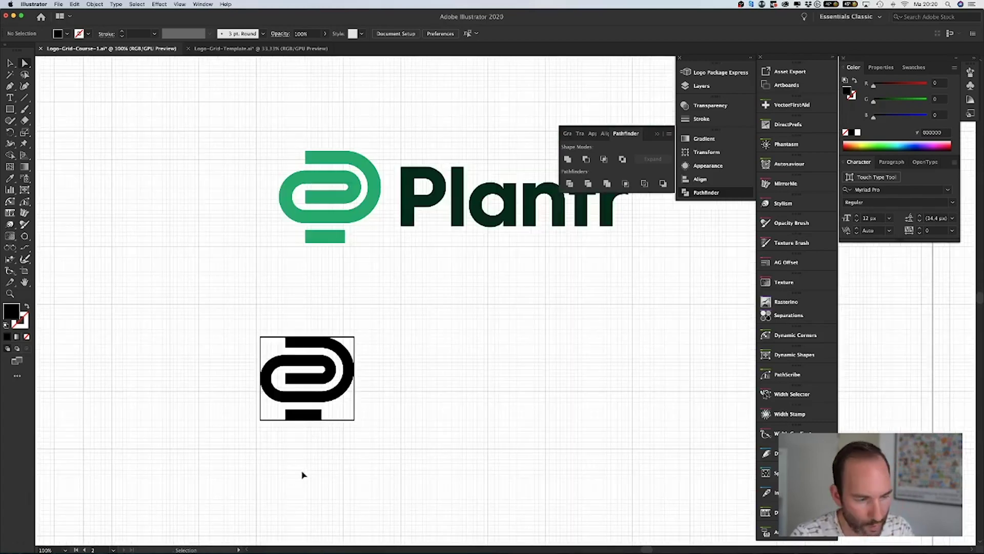
scroll(318, 412, up, 2)
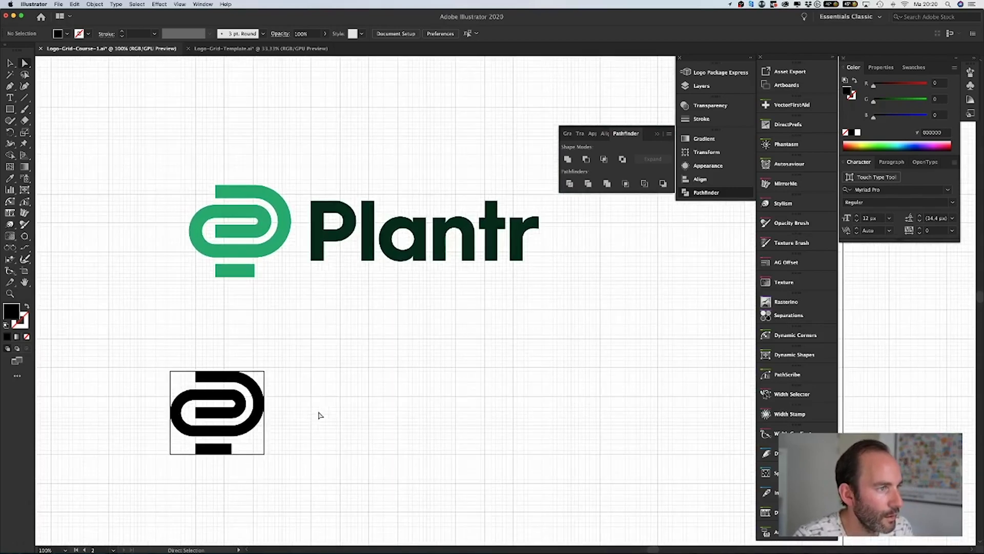
drag(374, 254, 374, 430)
key(i)
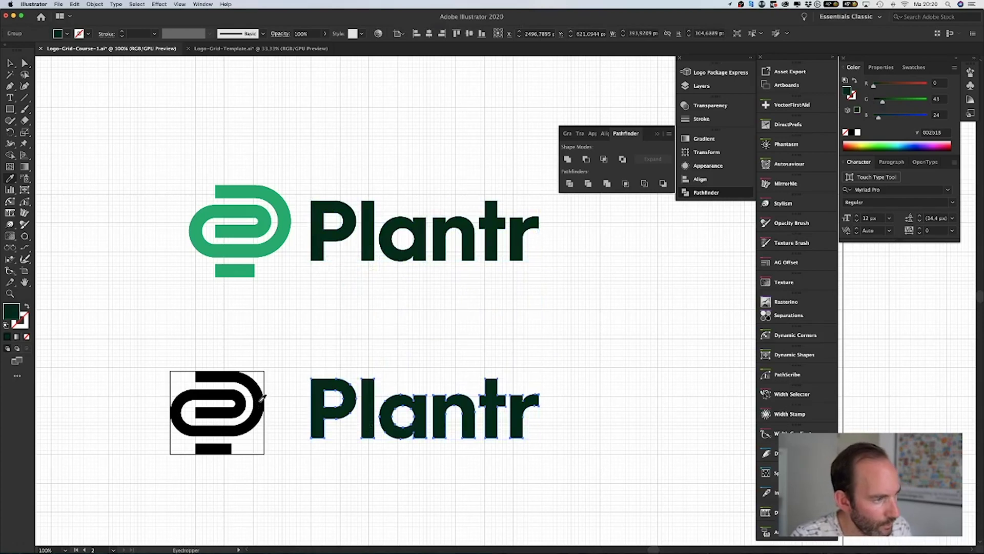
click(266, 396)
key(v)
click(307, 465)
drag(319, 435, 305, 440)
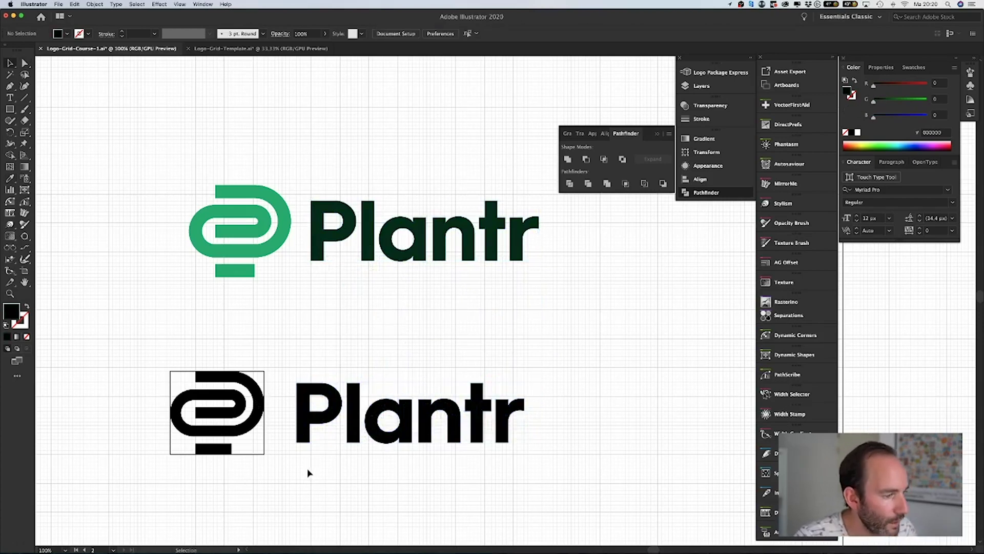
Delete the rectangular frame around the black mark and unite all of the mark's pieces with Pathfinder
drag(307, 469, 261, 451)
click(273, 465)
click(260, 421)
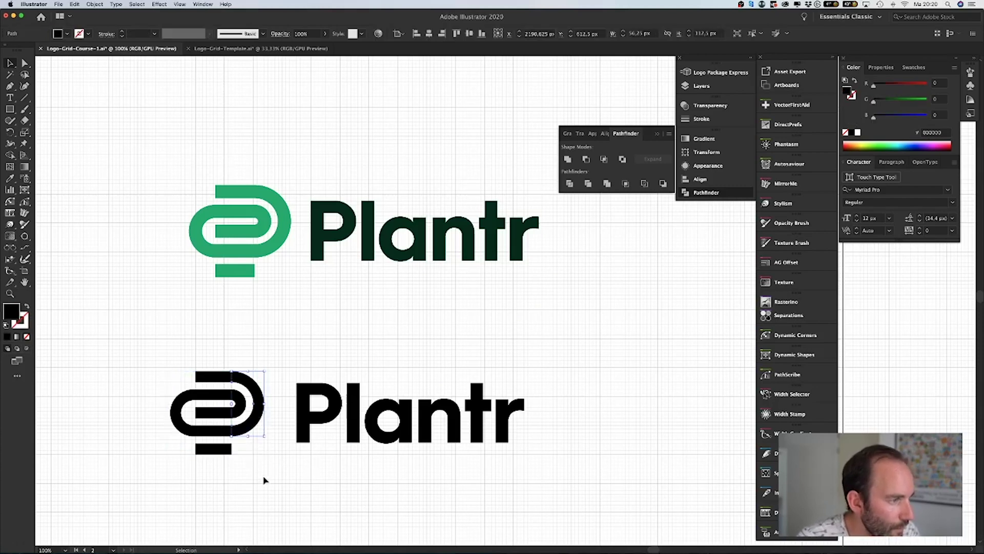
drag(173, 364, 172, 363)
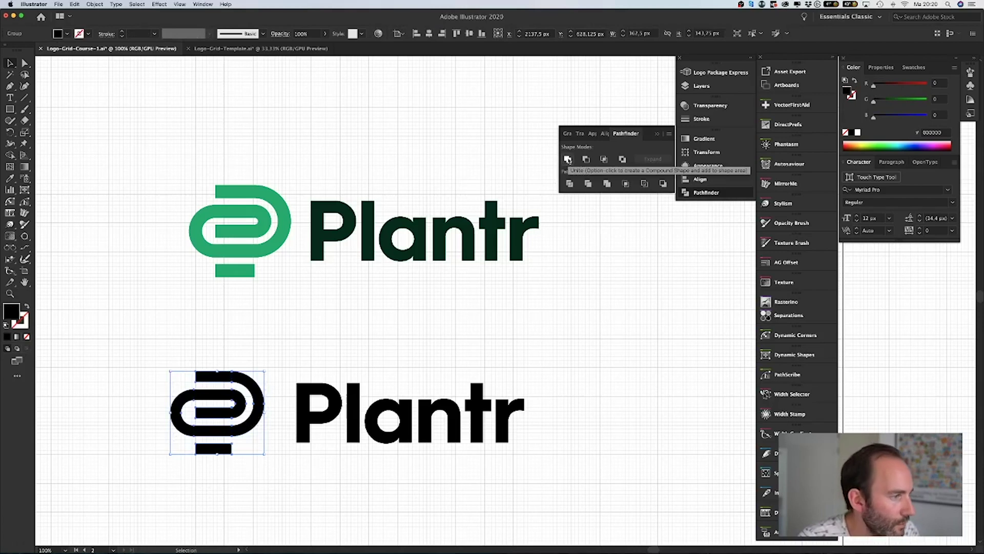
click(299, 360)
Hide the grid and compare the black Plantr logo with the green original at several zoom levels
drag(340, 356, 358, 318)
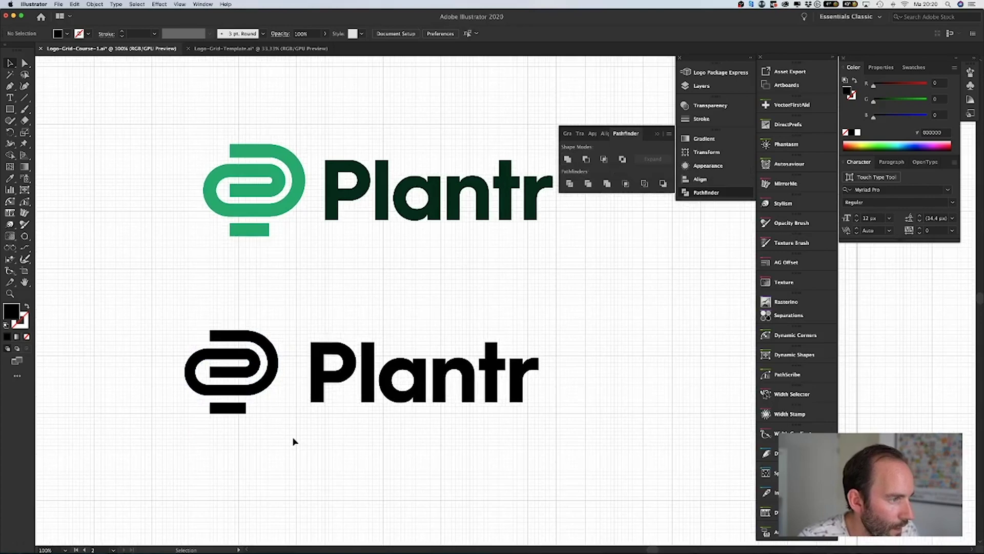
key(super+apostrophe)
key(a)
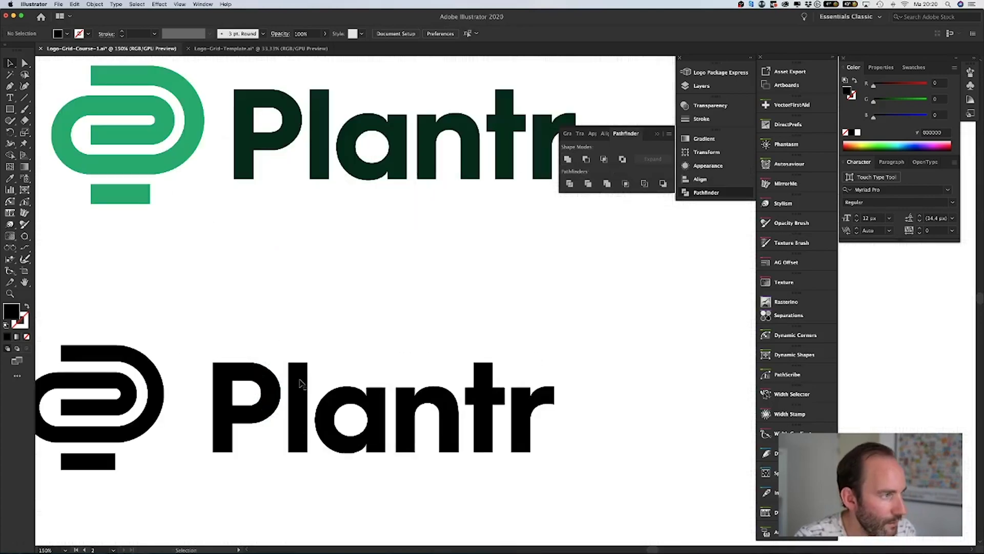
key(super+minus)
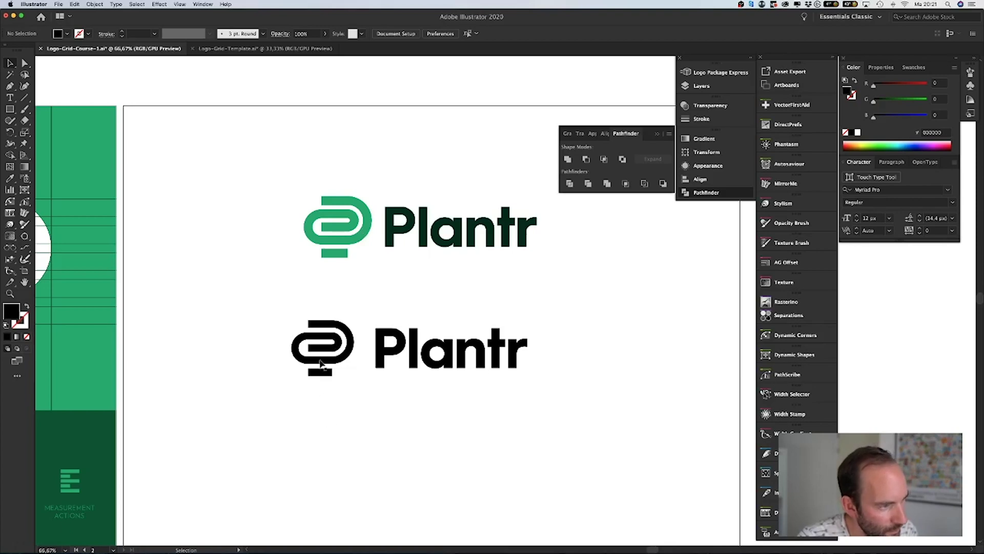
key(super+minus)
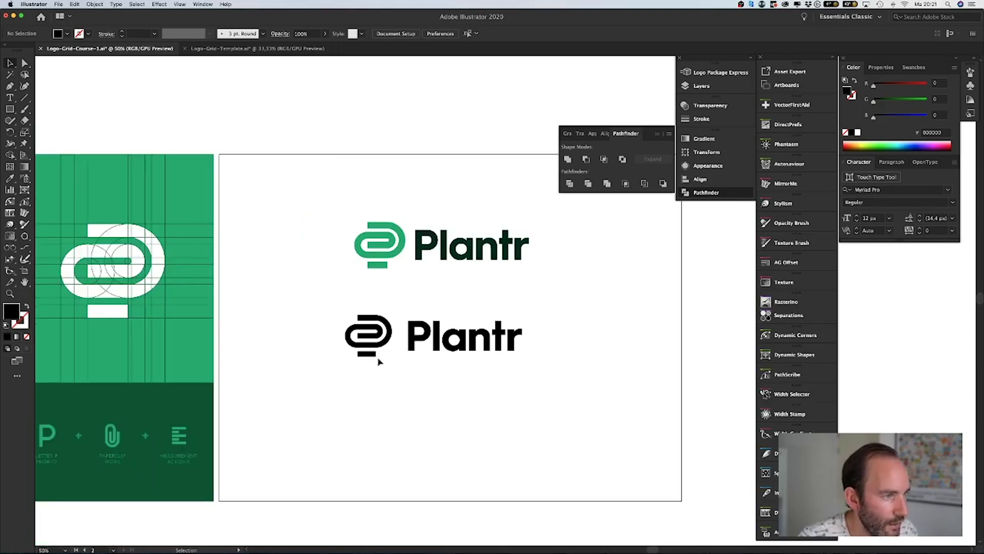
key(super+plus)
key(super+plus)
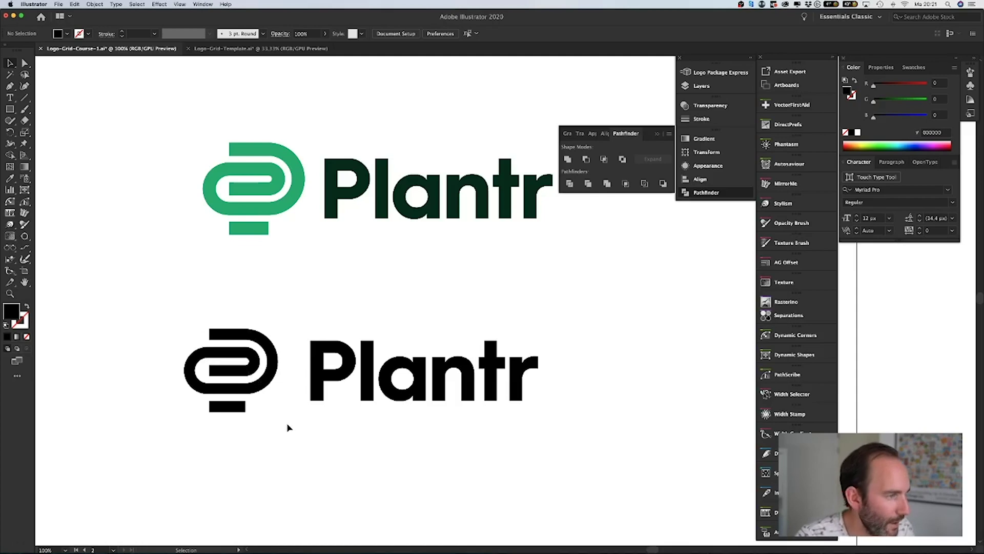
Align the black mark and its wordmark on their vertical centres using Align to Selection, and select only the wordmark
click(234, 363)
shift+click(326, 376)
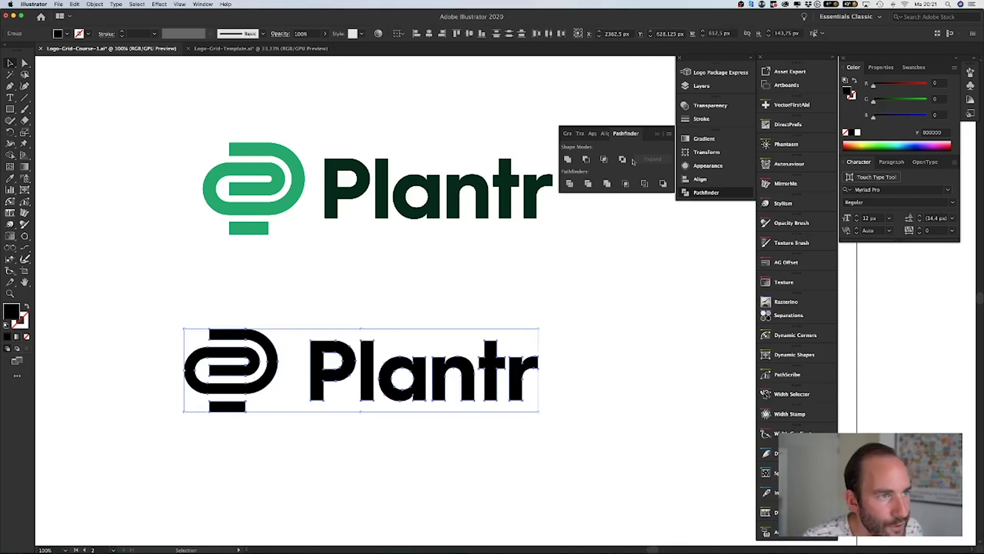
click(605, 134)
click(658, 215)
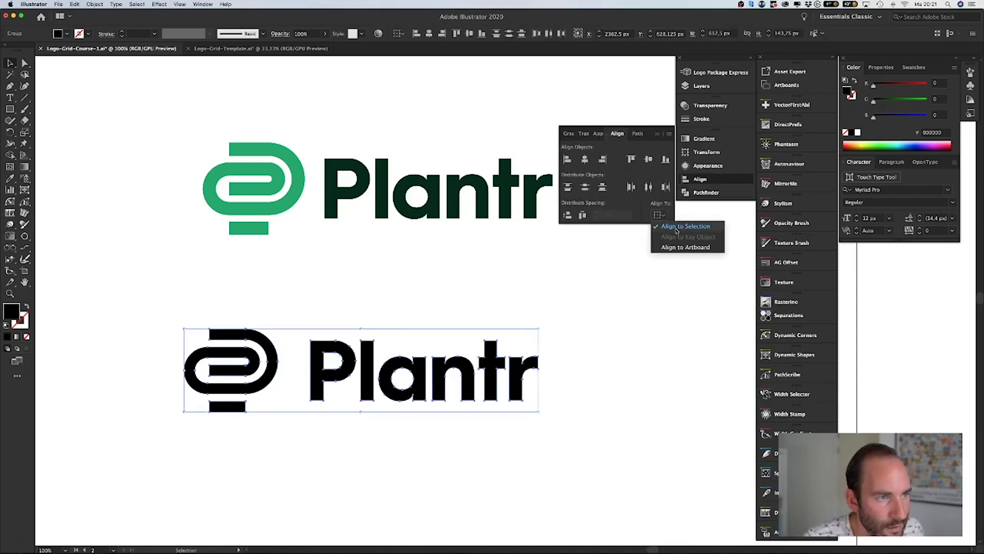
click(669, 227)
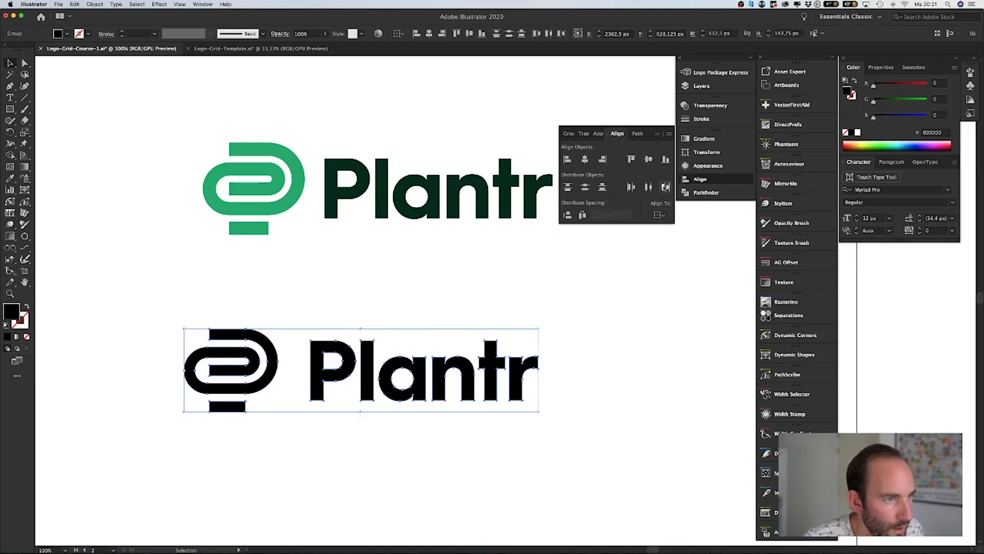
click(396, 445)
click(362, 366)
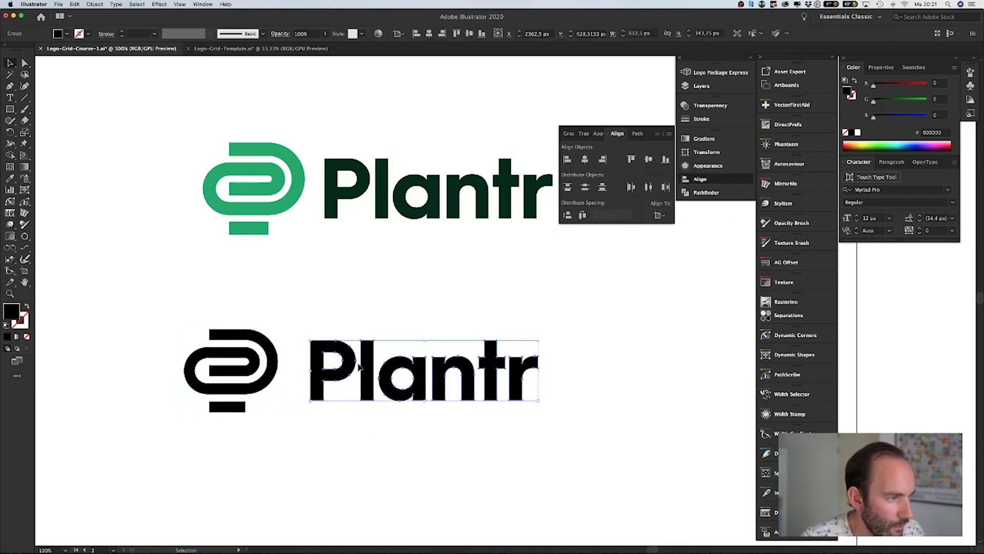
Nudge the black wordmark left so it sits closer to the black mark
key(Left)
key(Left)
key(Left)
key(Left)
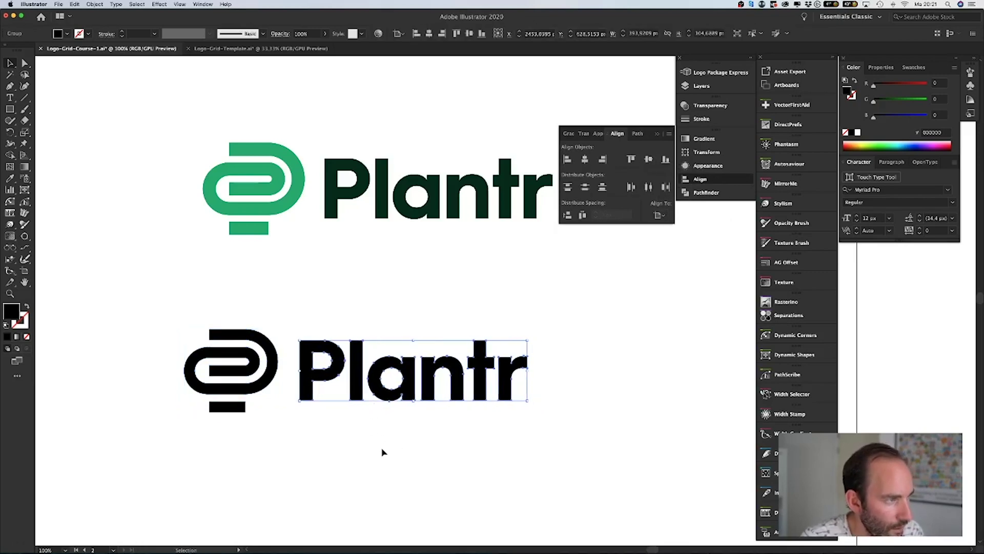
click(517, 462)
Move the black mark and wordmark together right and down so they sit beneath the green original
drag(220, 335, 221, 335)
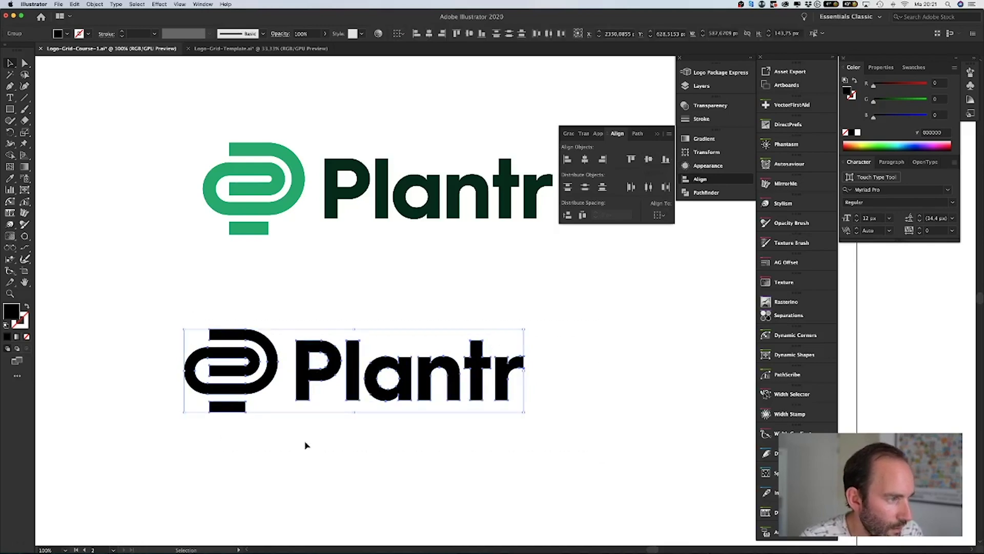
key(Right)
key(Right)
key(Right)
key(Down)
key(Down)
click(396, 470)
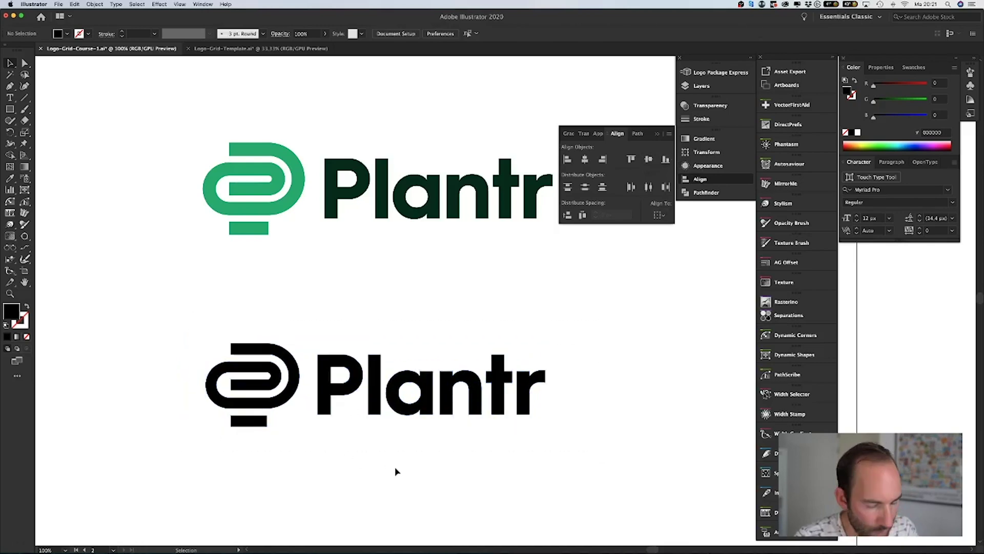
Show the grid behind the black logo and toggle Snap to Grid
key(super+apostrophe)
key(super+equal)
scroll(383, 450, down, 5)
scroll(383, 450, left, 5)
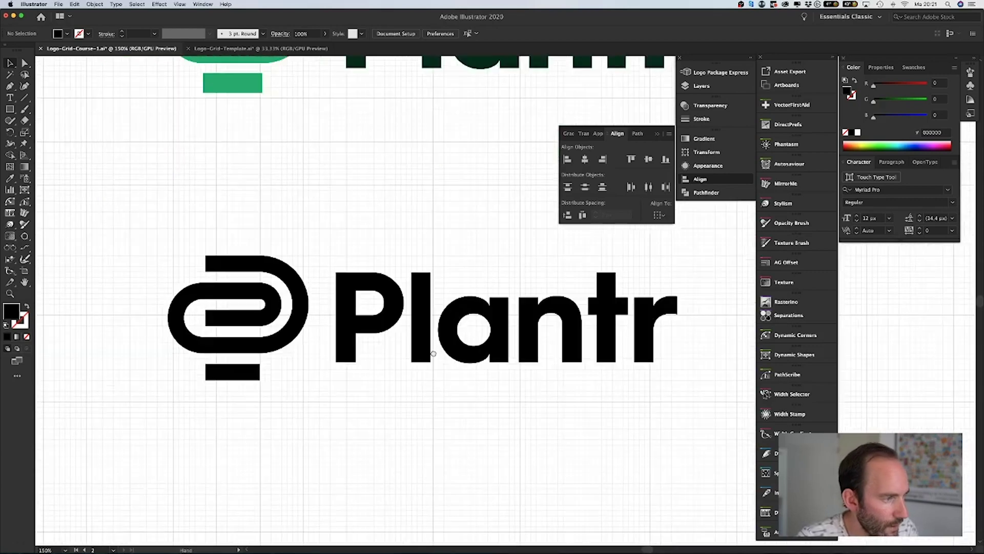
click(181, 5)
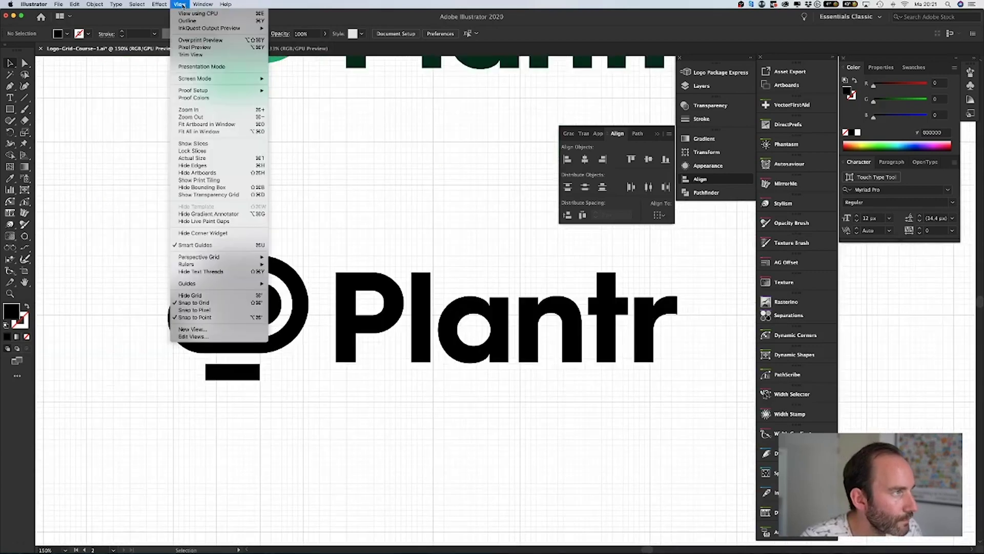
click(249, 302)
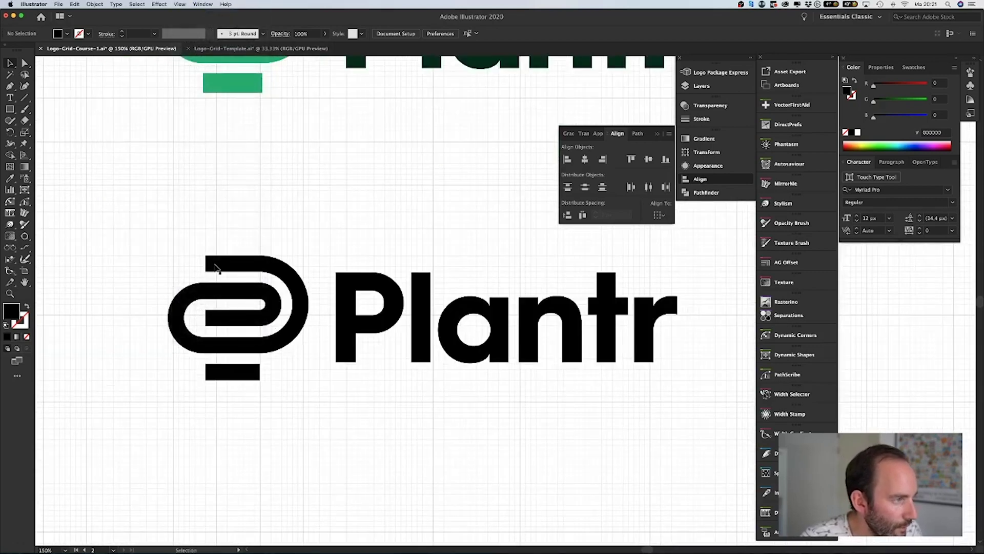
Move the black mark down onto the grid, and shift the wordmark down and farther right of it
drag(218, 269, 219, 291)
click(337, 412)
drag(350, 350, 345, 377)
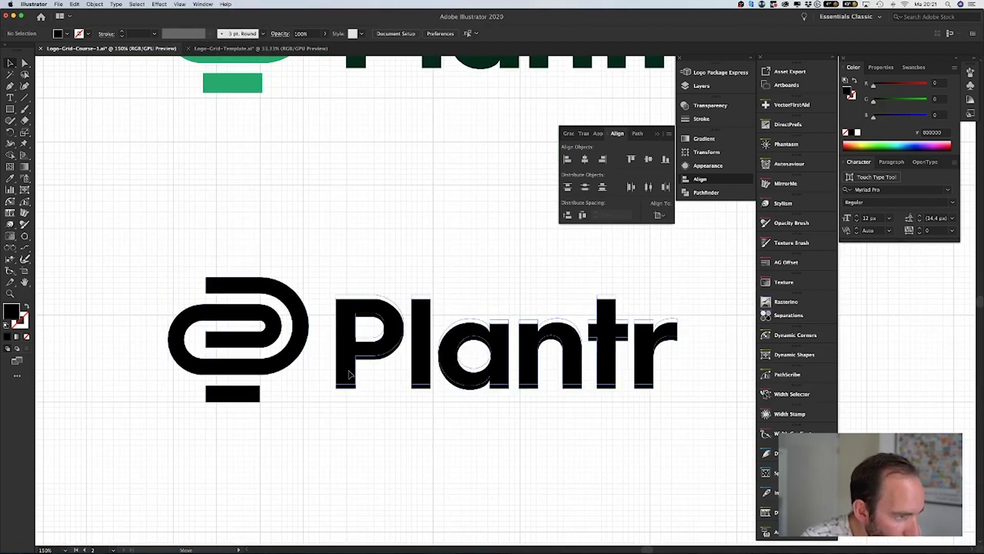
mouse_move(348, 374)
mouse_down()
mouse_move(318, 369)
mouse_move(361, 369)
mouse_up()
click(385, 435)
scroll(395, 424, right, 2)
click(330, 413)
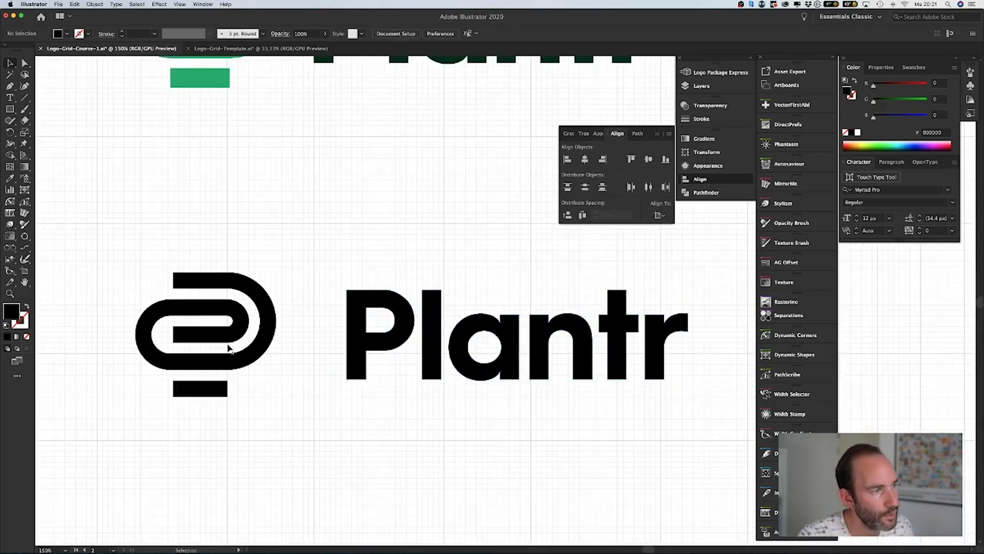
Set the black mark's opacity to 30%
key(super+minus)
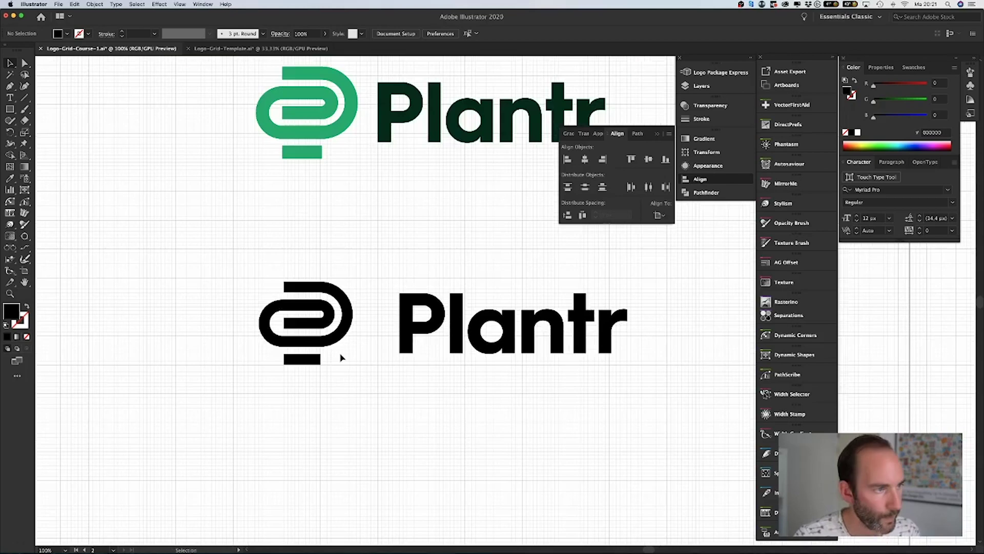
scroll(322, 350, down, 2)
scroll(312, 340, left, 2)
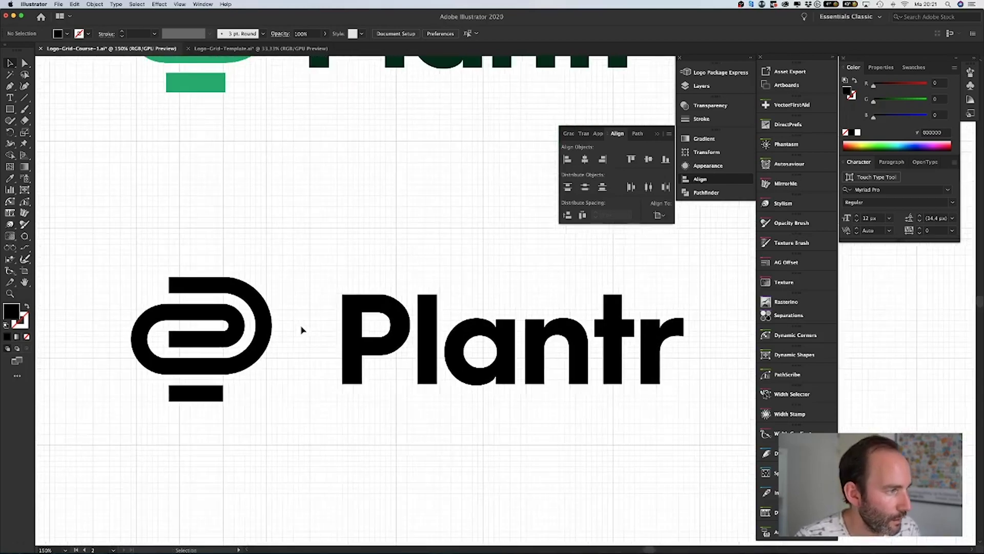
key(m)
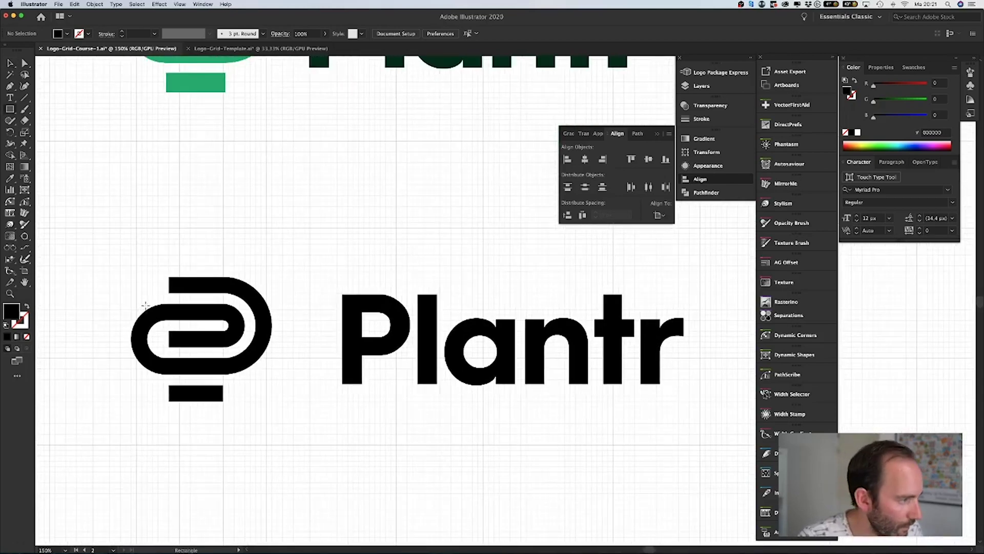
key(v)
click(168, 319)
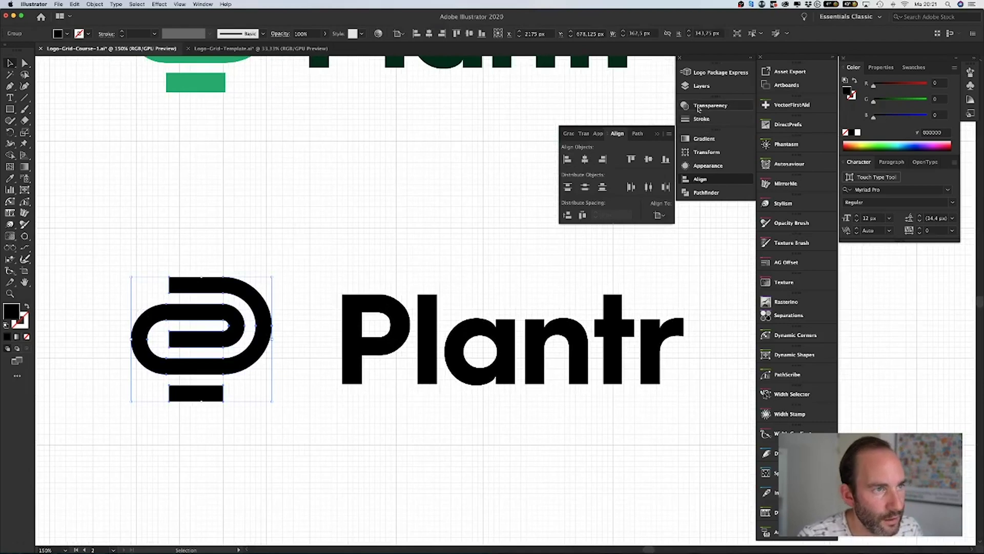
click(698, 107)
click(641, 116)
text(30)
key(Return)
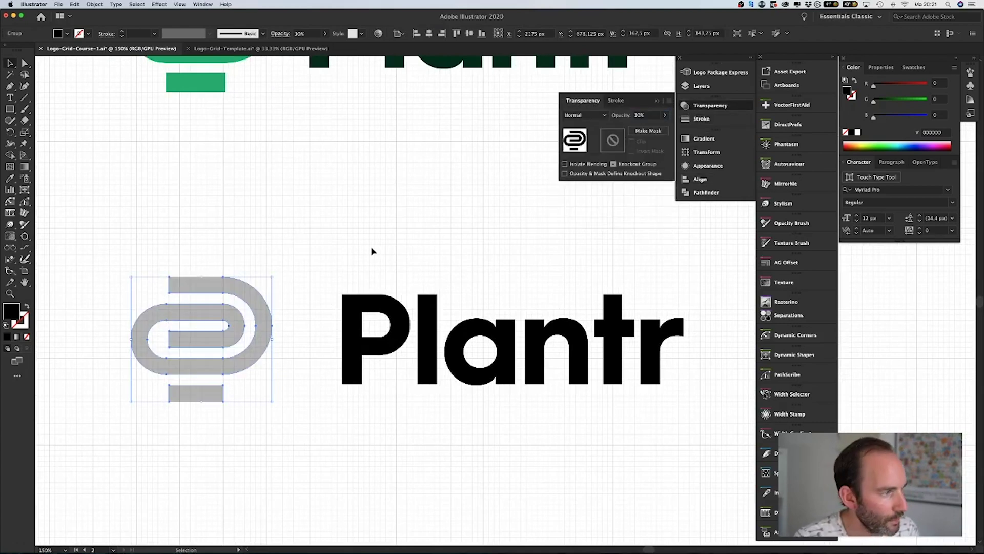
Move the black wordmark far to the right to clear space around the faded mark
click(372, 251)
drag(371, 252, 400, 221)
drag(380, 313, 592, 312)
scroll(413, 270, left, 3)
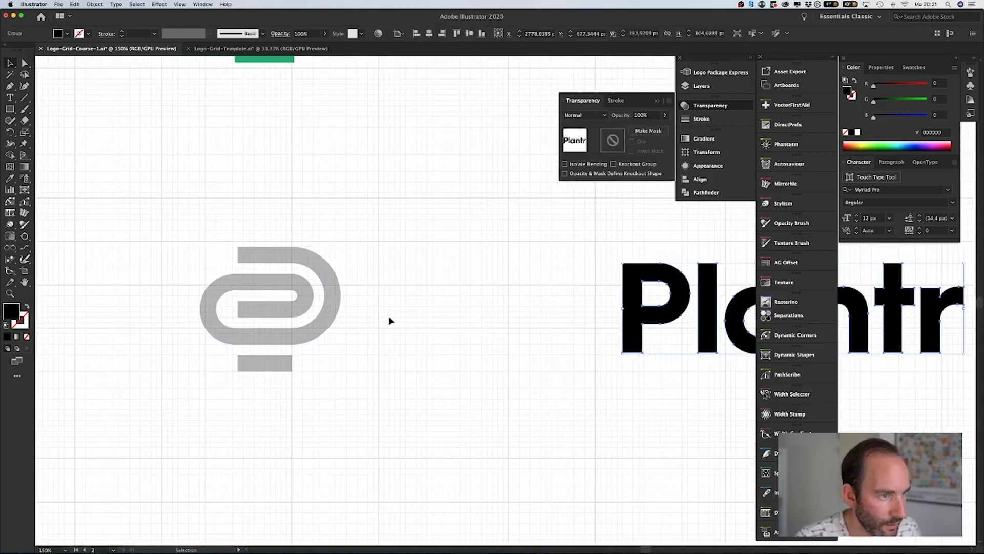
click(451, 327)
Draw a 162.5 × 143.75 px rectangle exactly enclosing the faded mark
key(m)
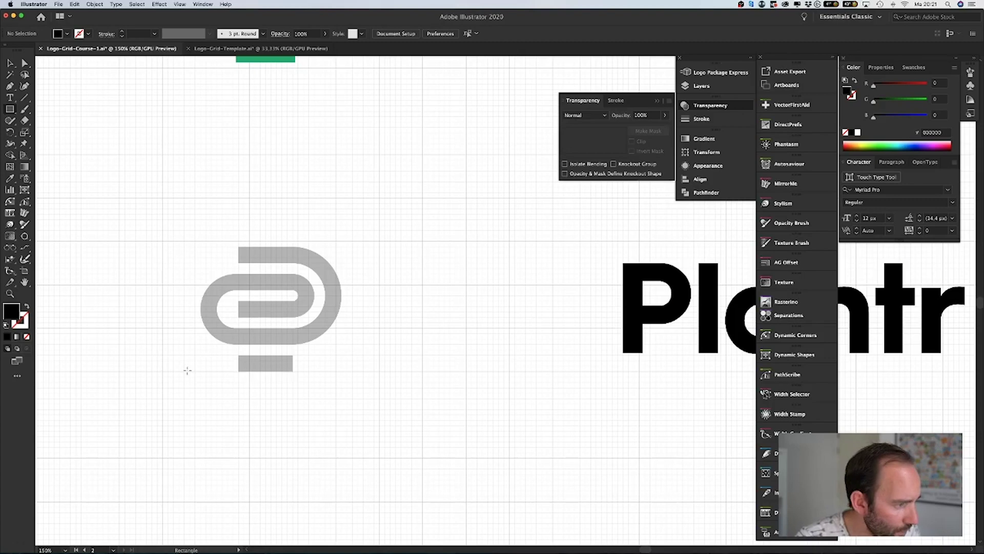
drag(195, 370, 336, 247)
key(v)
drag(329, 282, 335, 281)
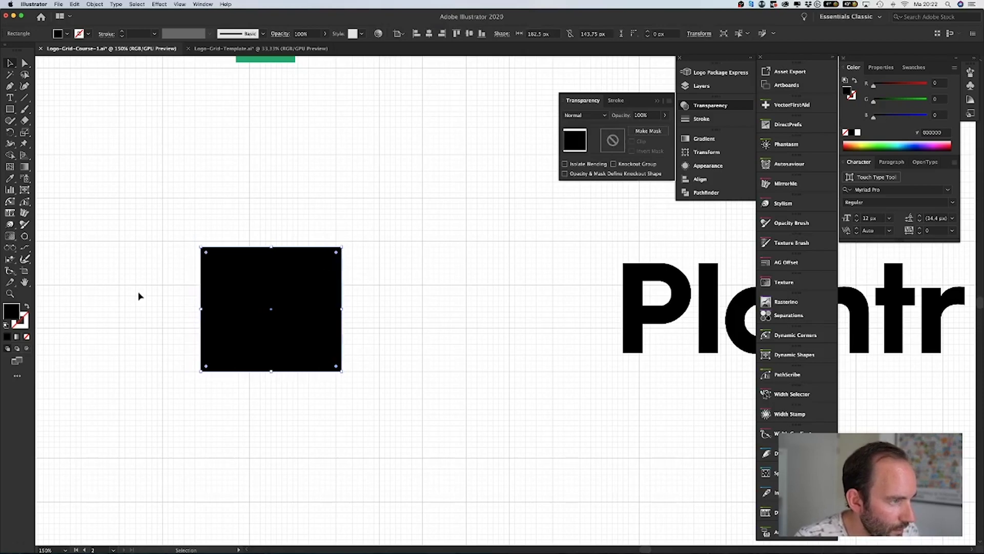
Swap the rectangle's fill to an outline and colour the stroke bright blue, 00BCFF
key(shift+x)
click(701, 119)
key(super+equal)
key(super+equal)
drag(918, 117, 927, 117)
click(913, 102)
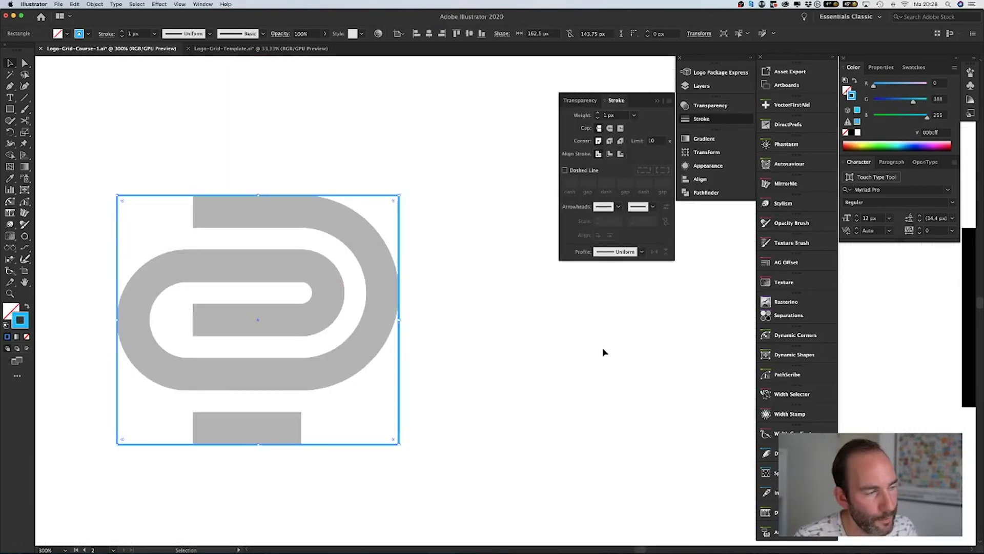
click(428, 355)
Draw a horizontal line across the frame along the bottom bar's upper edge and set its stroke to 0.3 px
key(p)
click(122, 417)
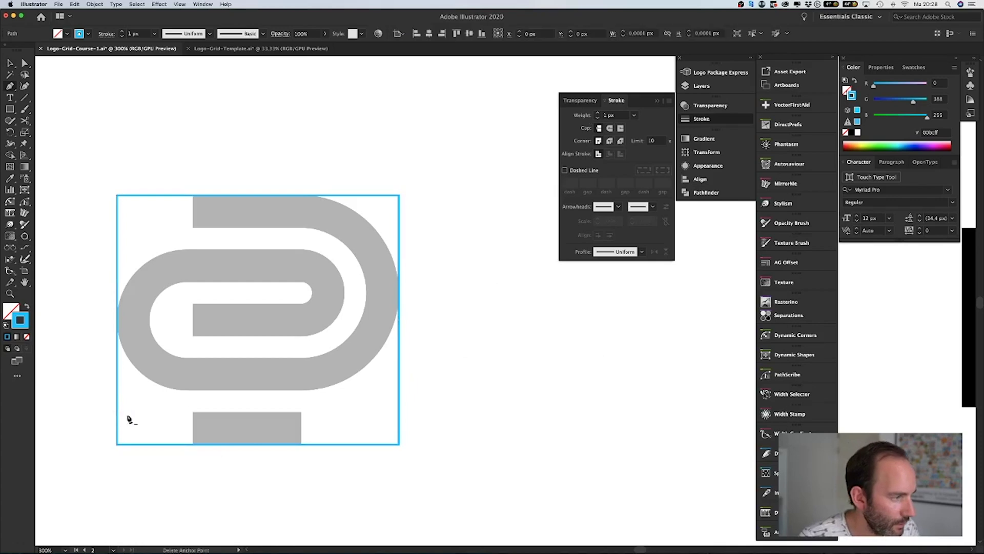
click(399, 411)
key(v)
click(589, 117)
text(0)
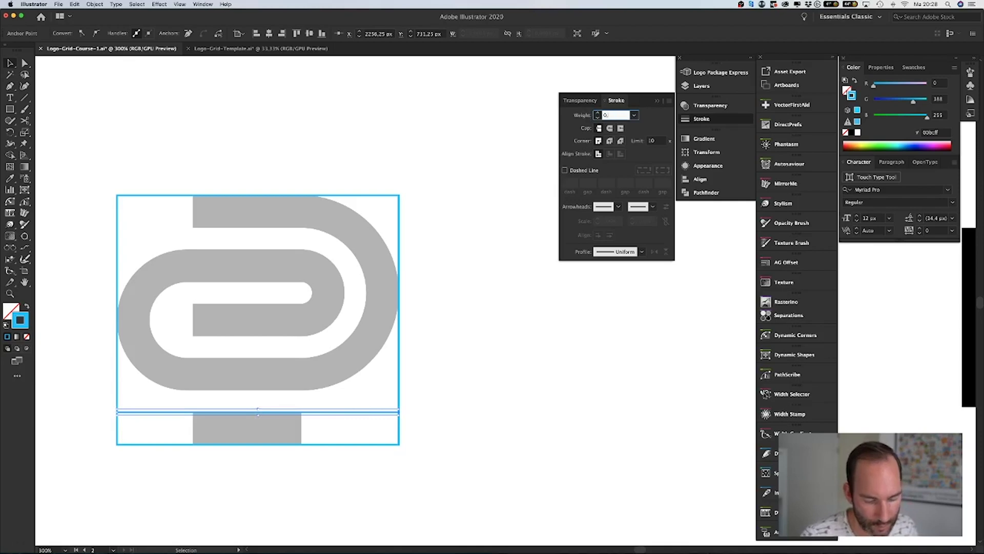
text(,3)
key(Return)
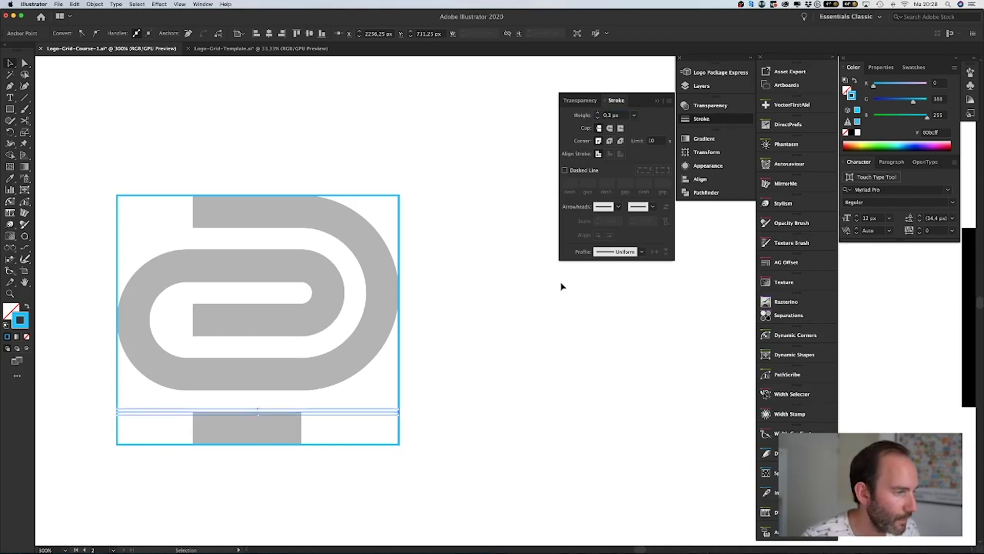
Copy the horizontal line onto every other horizontal edge of the mark, up to the top bar's lower edge
click(451, 435)
drag(385, 412, 325, 228)
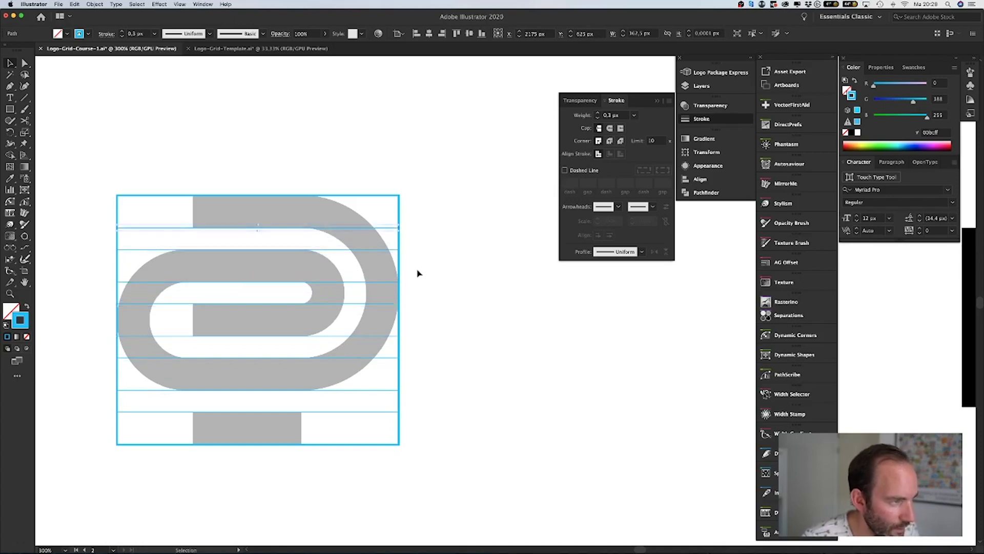
click(417, 274)
Draw a full-height vertical line at the bars' left ends and copy it to the left loop's inner edge
key(p)
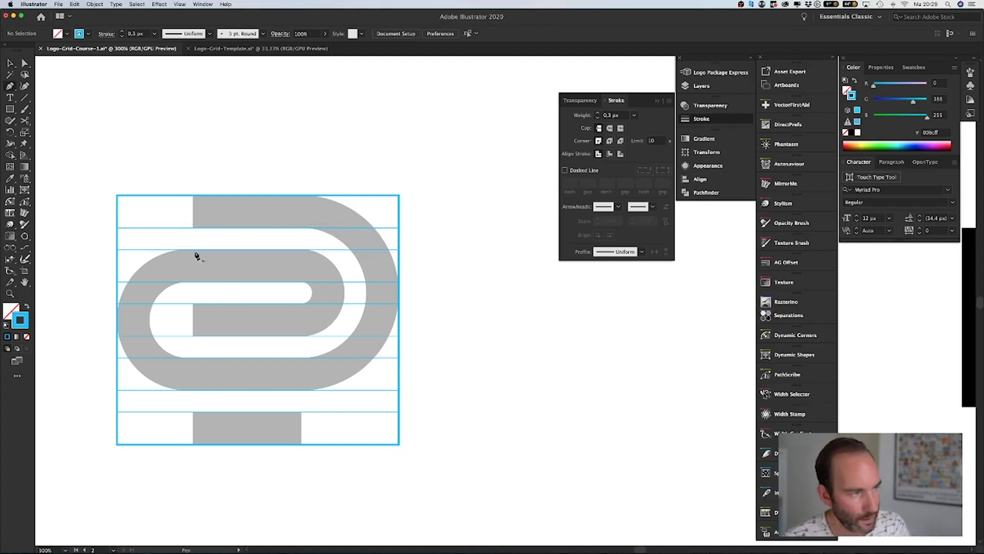
click(193, 197)
shift+click(200, 445)
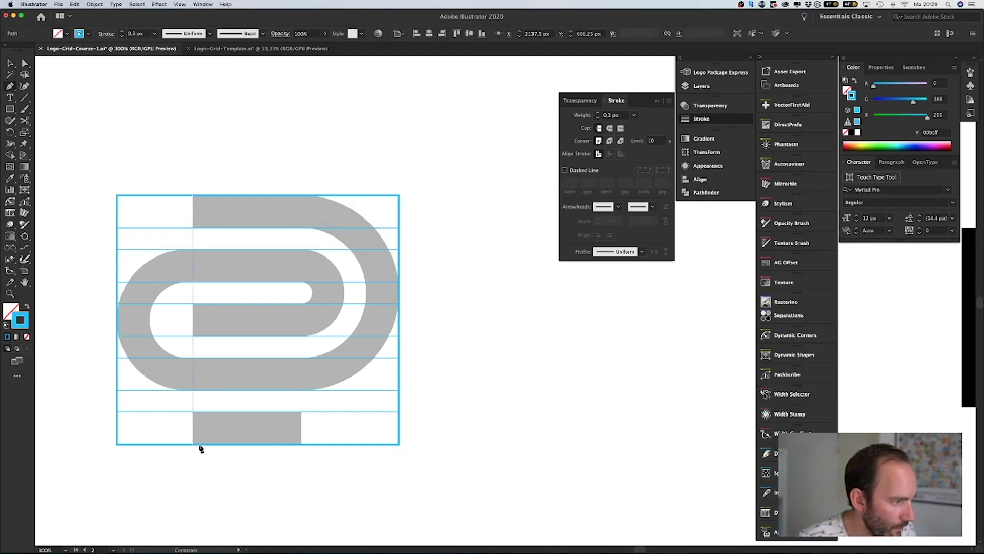
key(v)
drag(191, 400, 153, 398)
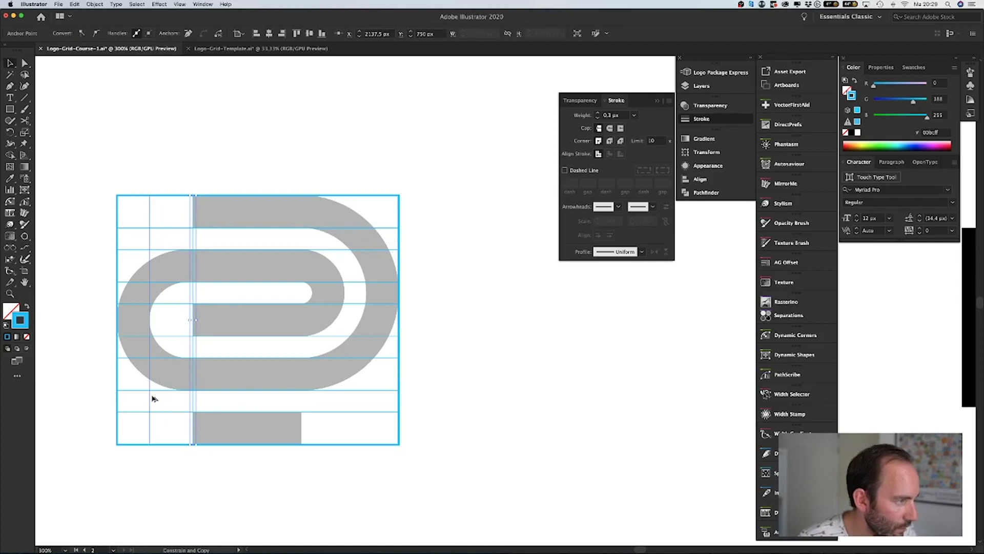
click(168, 393)
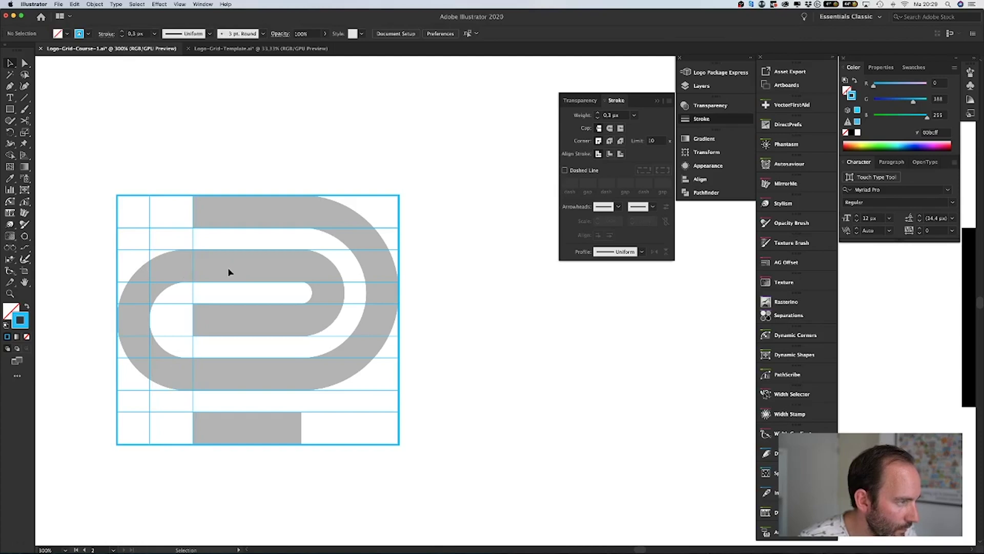
Nudge the vertical line at the bars' left ends left until it is one bar width from its neighbour
click(193, 351)
key(Left)
key(Left)
key(Left)
key(Left)
key(Left)
key(Left)
key(Left)
click(215, 352)
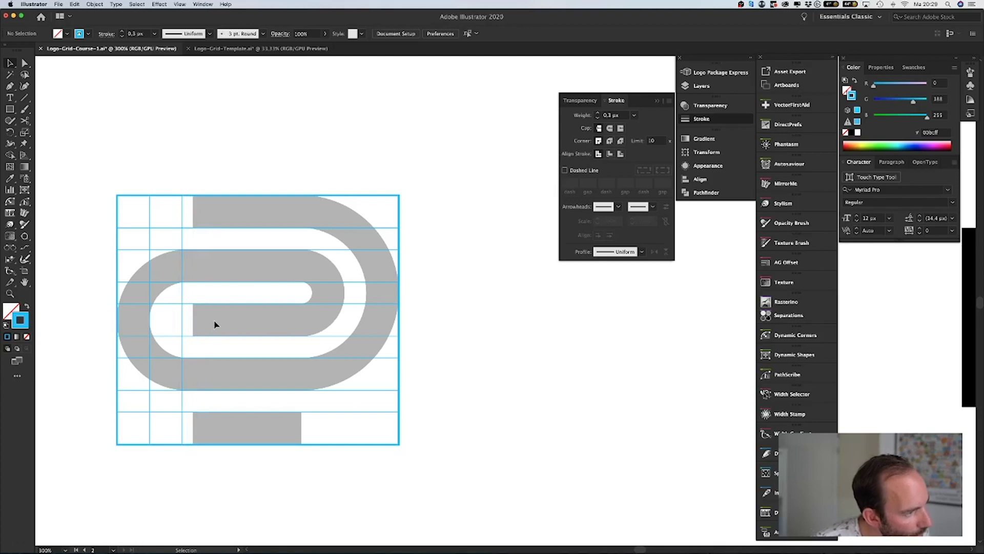
Isolate the mark's main path and extend the left ends of the top and middle bars to the vertical line
key(a)
key(super+a)
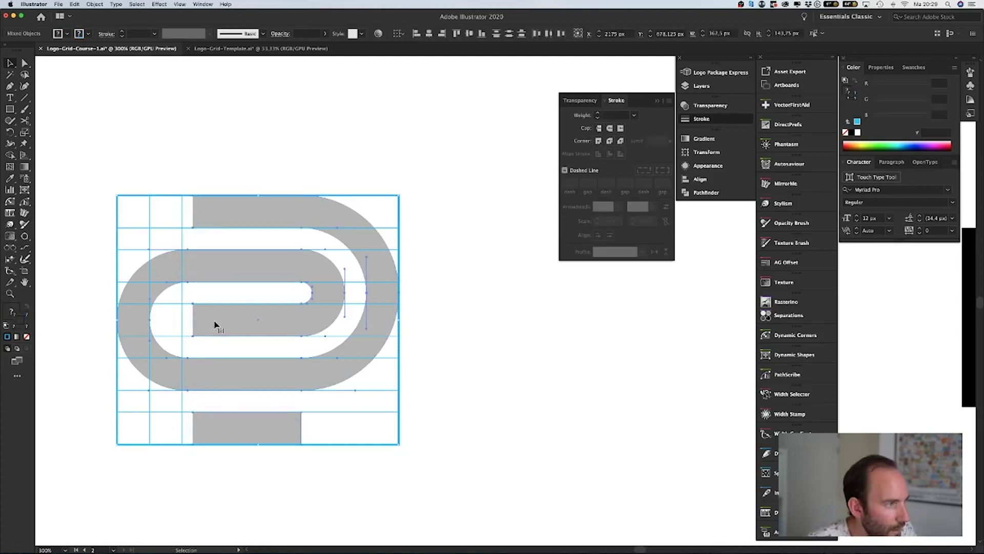
key(v)
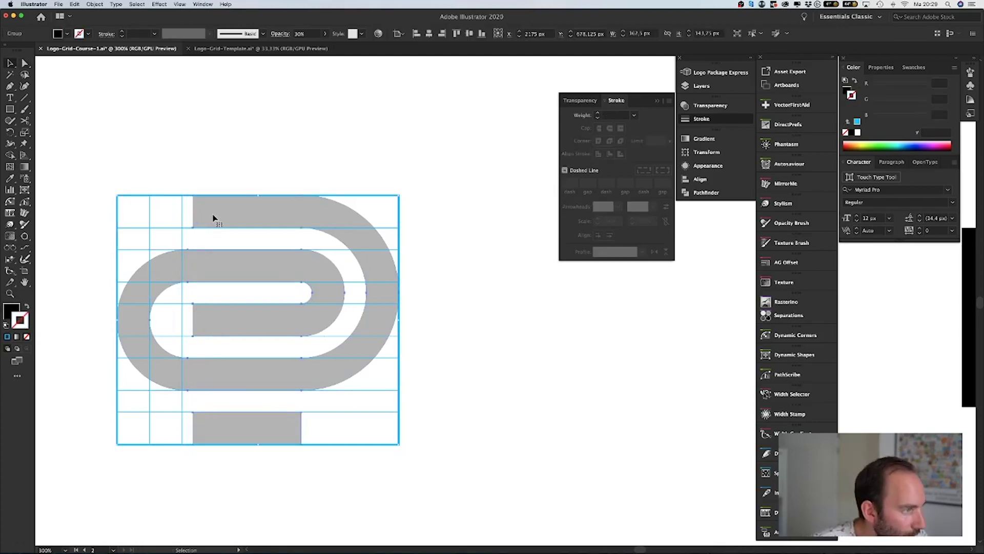
double_click(214, 215)
key(a)
double_click(209, 215)
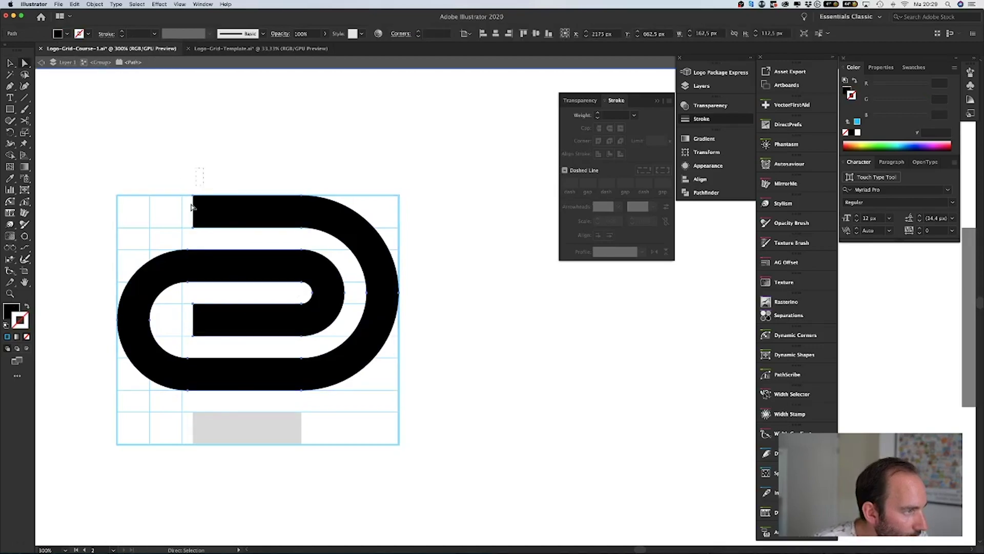
drag(180, 241, 180, 242)
key(Left)
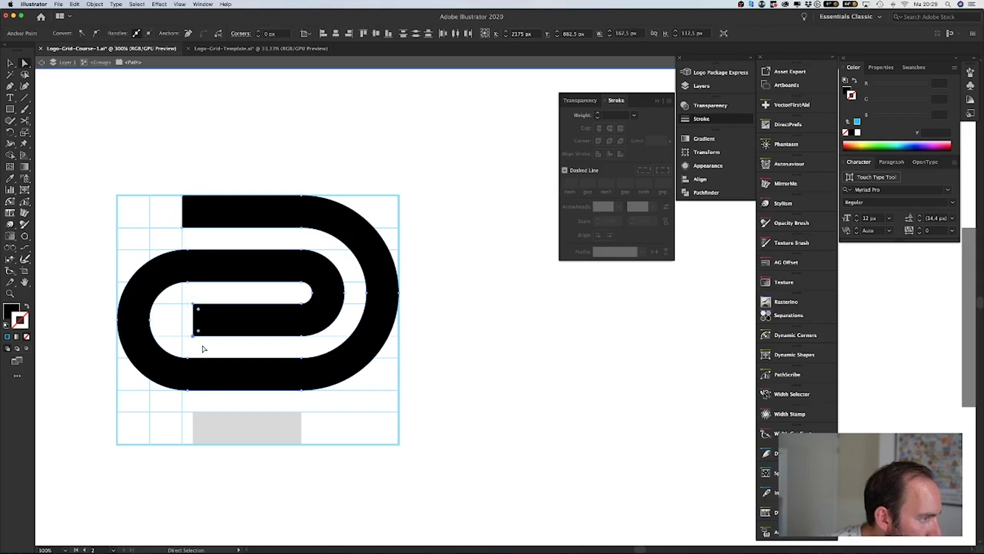
key(Left)
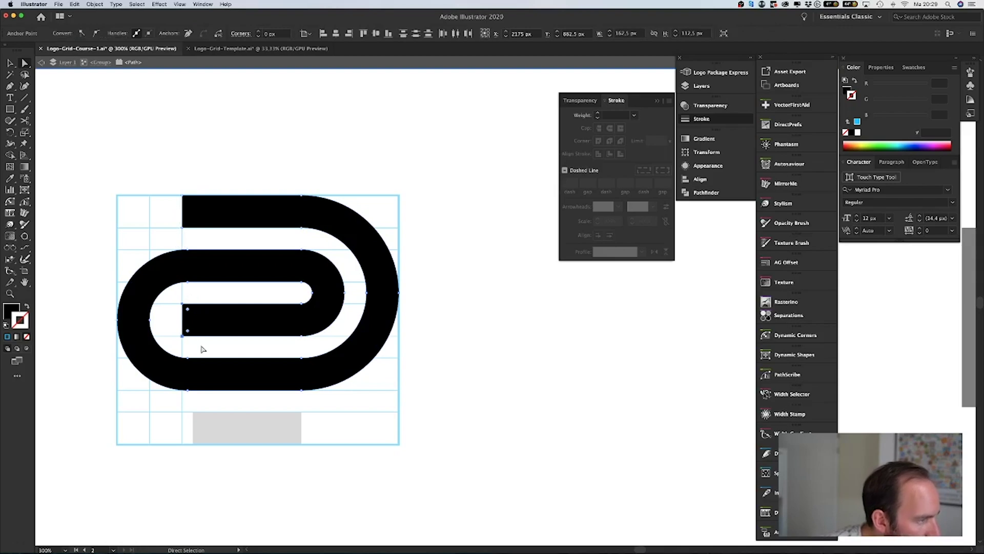
Leave isolation mode and extend the bottom bar's left end to the same vertical line
double_click(190, 411)
click(204, 422)
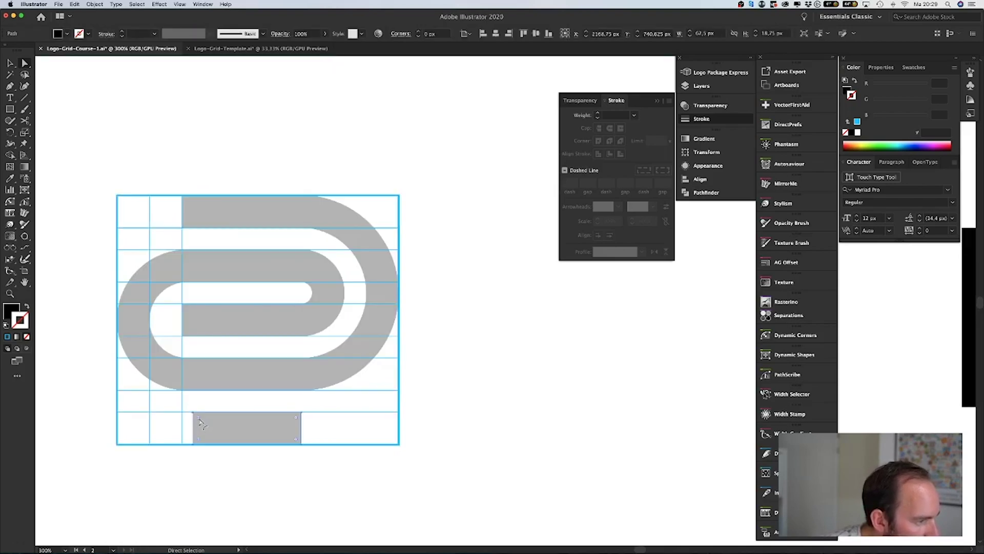
click(193, 413)
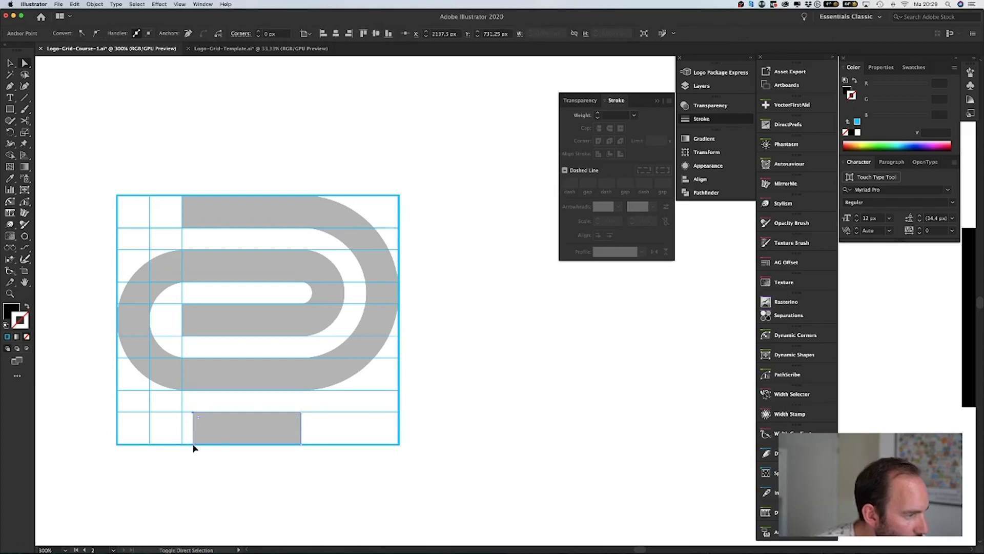
key(Left)
click(218, 486)
Copy the vertical line at the bars' left ends one bar width to the right
key(v)
drag(184, 408, 217, 402)
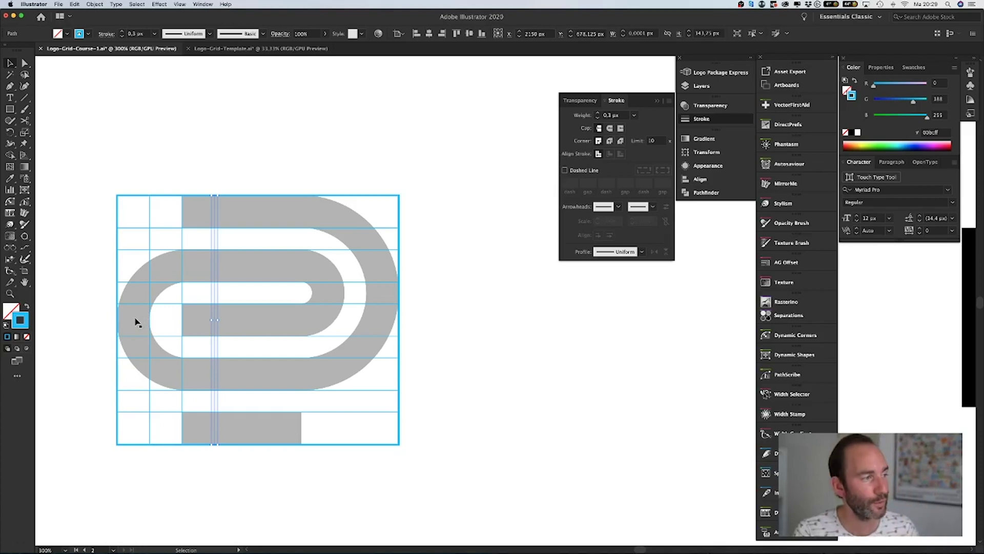
click(227, 350)
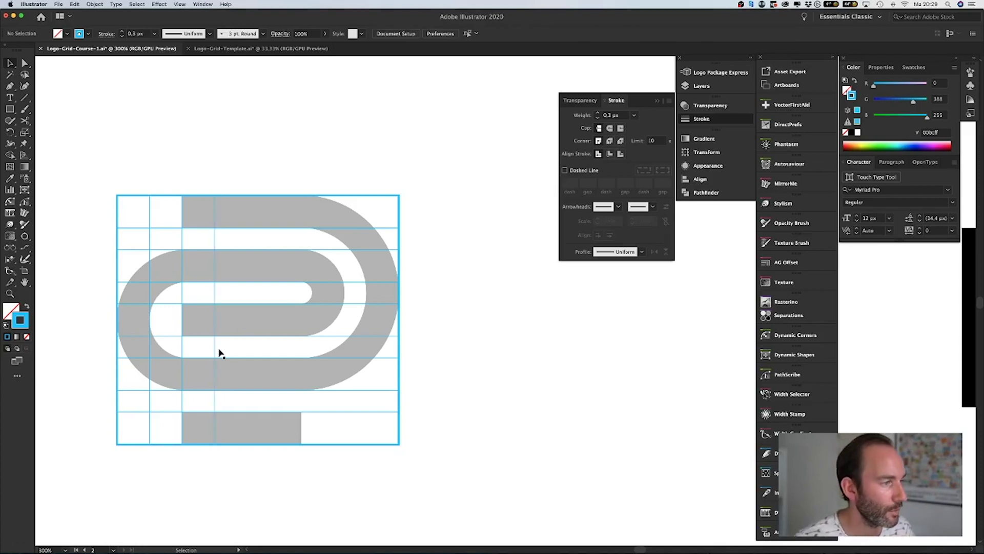
Copy the vertical construction line one bar width to the right and repeat the copy across the mark to the last column
drag(218, 351, 246, 349)
key(super+d)
key(super+d)
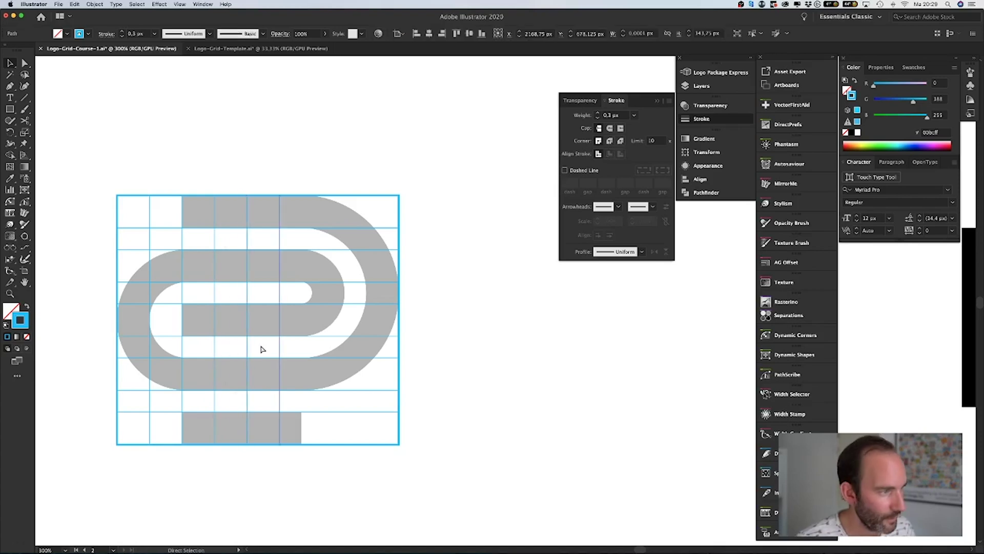
key(super+d)
key(super+d)
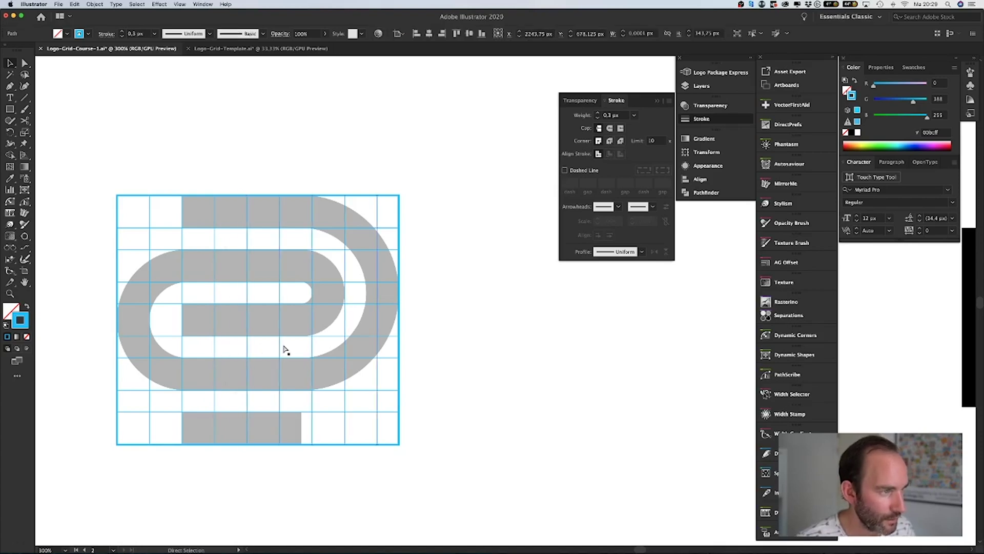
click(417, 307)
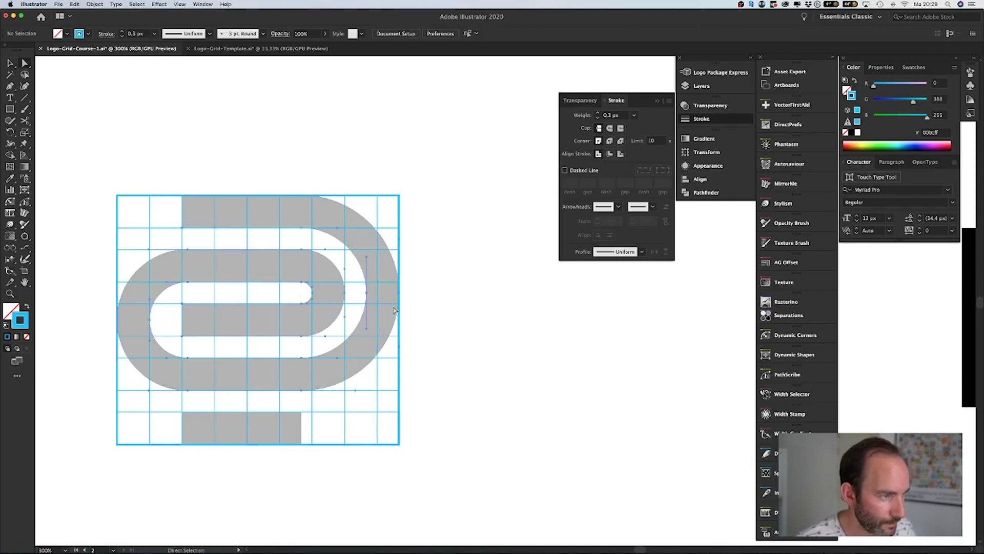
double_click(392, 323)
key(a)
drag(415, 464, 395, 175)
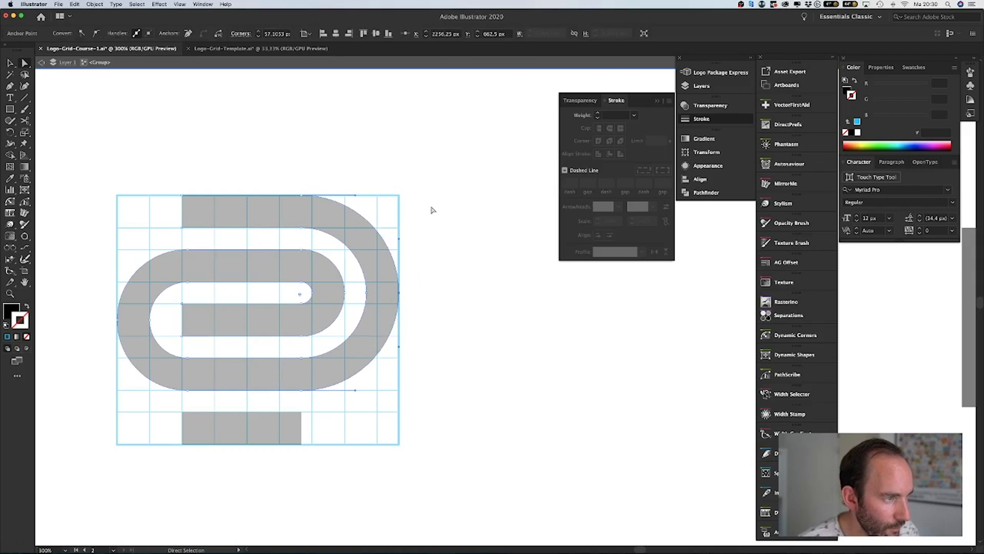
key(Escape)
key(v)
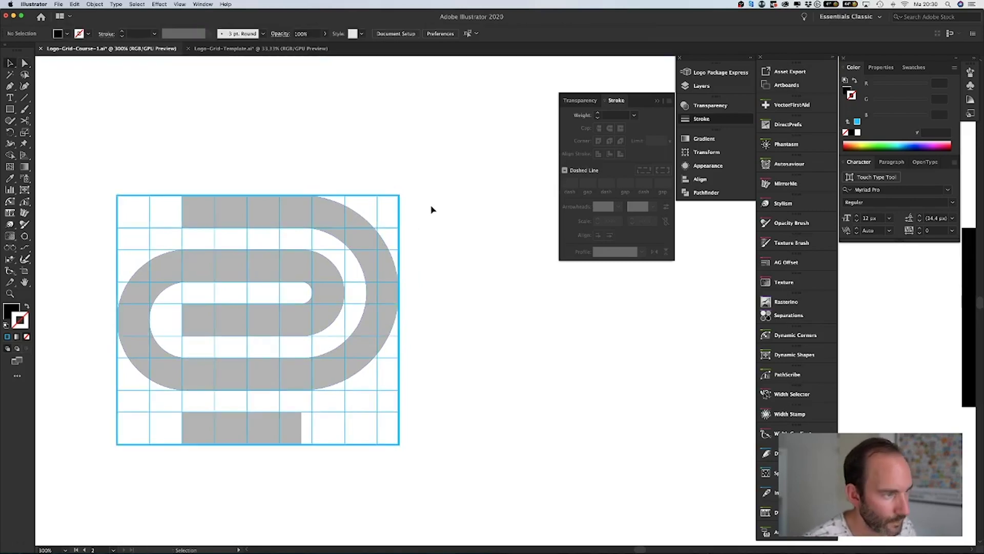
Widen the outer frame by moving its right edge outward until the last grid column is one bar width
key(a)
drag(433, 485, 410, 203)
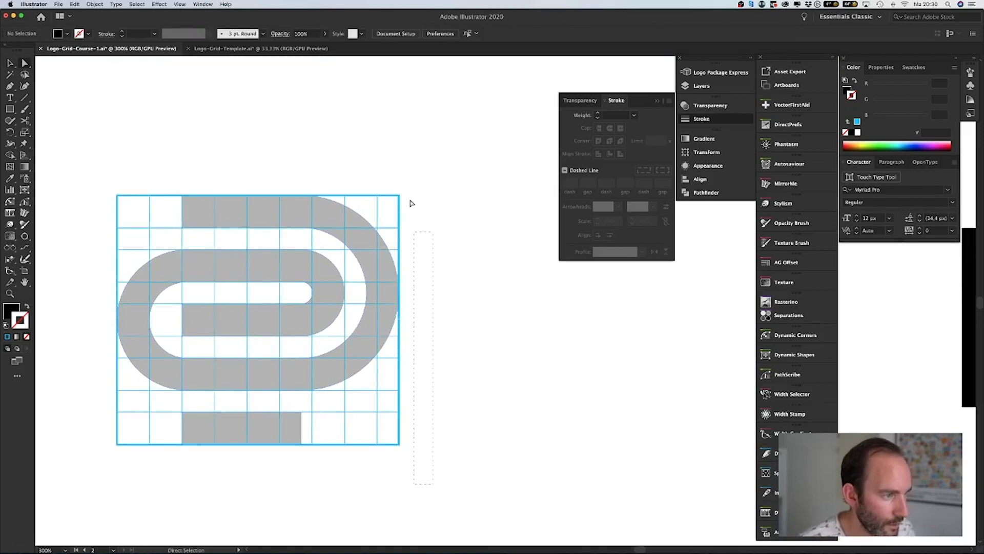
drag(389, 136, 389, 136)
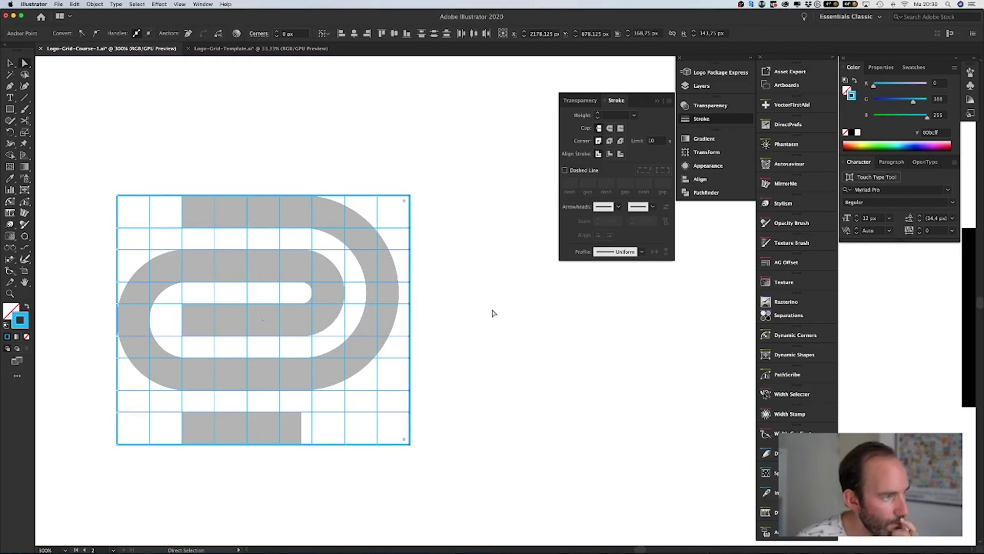
click(480, 328)
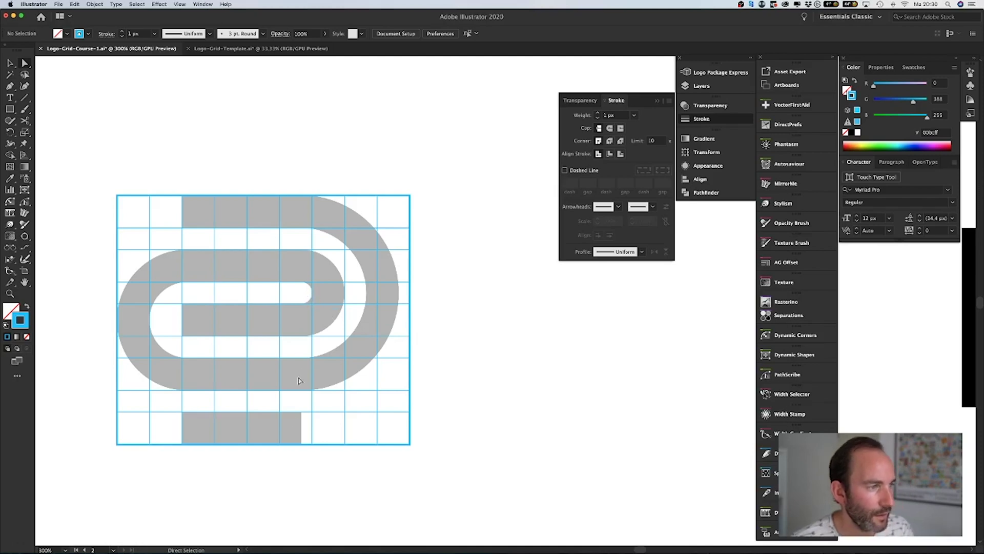
click(314, 426)
click(323, 425)
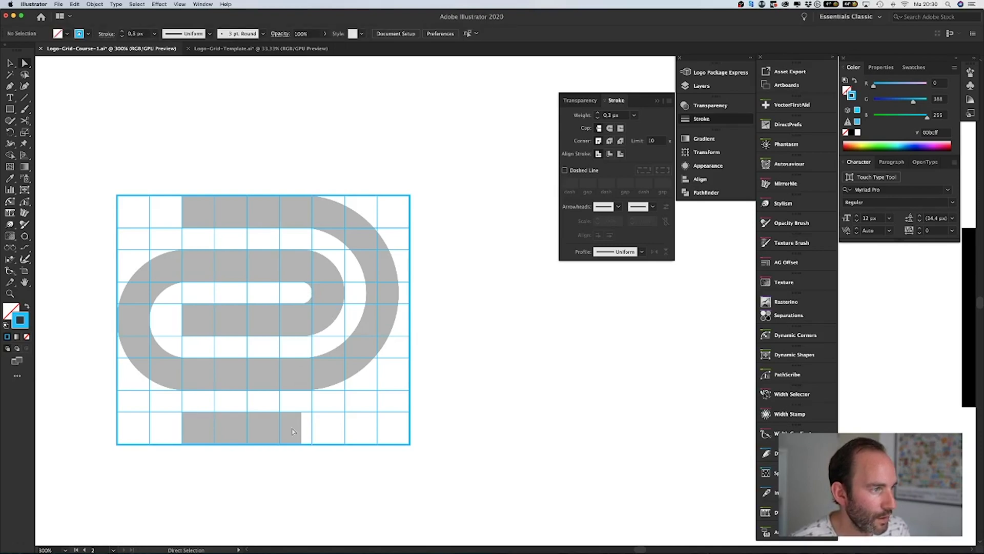
key(v)
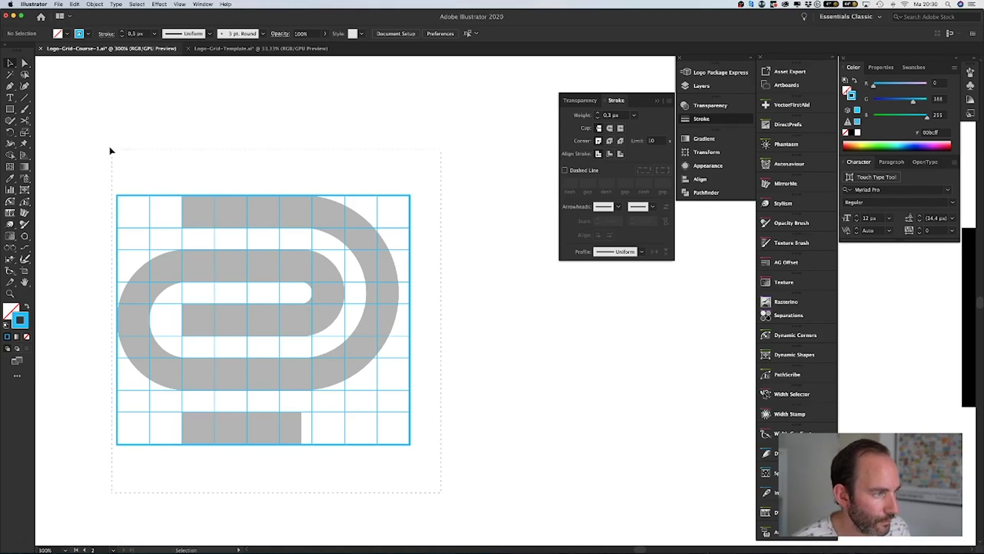
drag(118, 159, 119, 160)
click(424, 398)
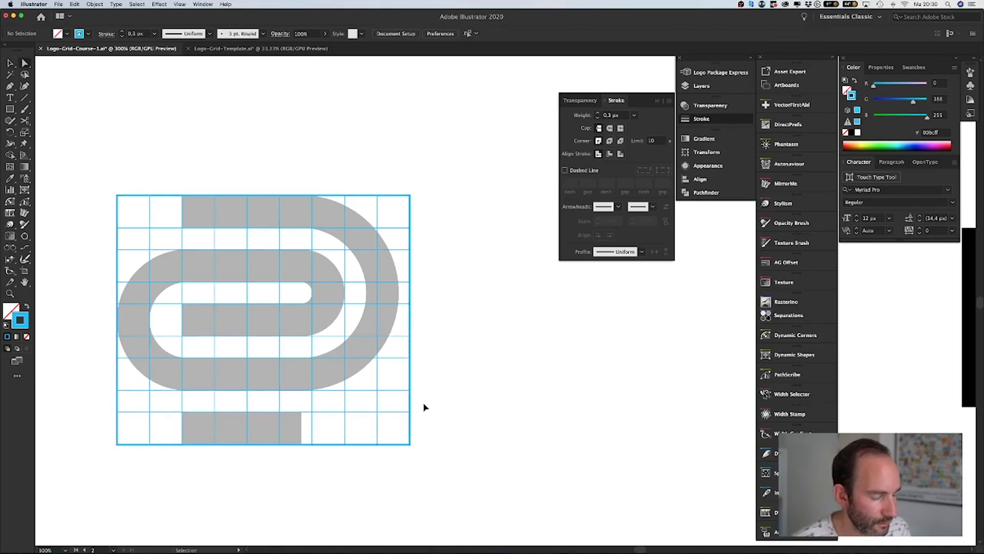
Isolate the mark's main path and try nudging its curved right ends left toward the nearest vertical grid line
click(362, 351)
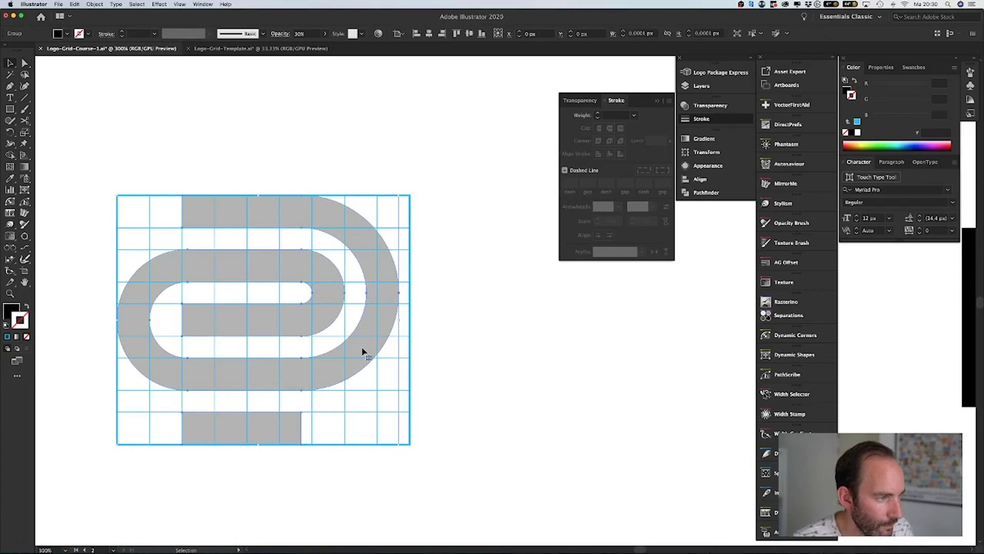
double_click(364, 351)
double_click(368, 350)
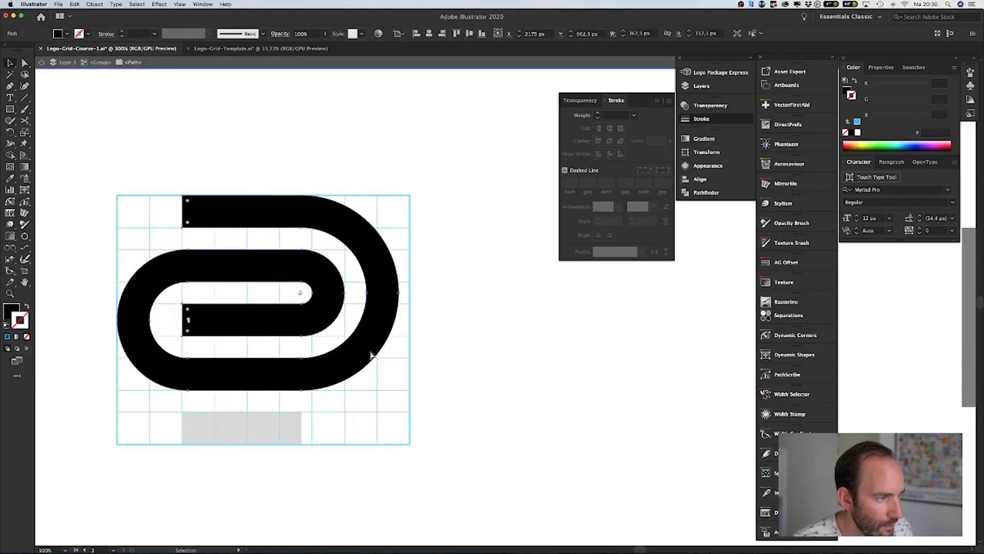
key(a)
drag(429, 400, 282, 183)
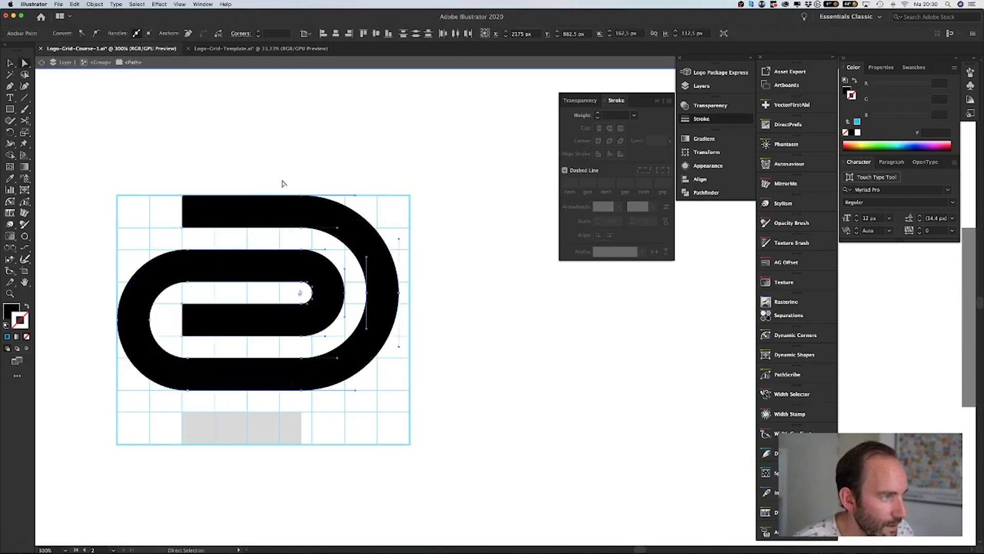
key(Left)
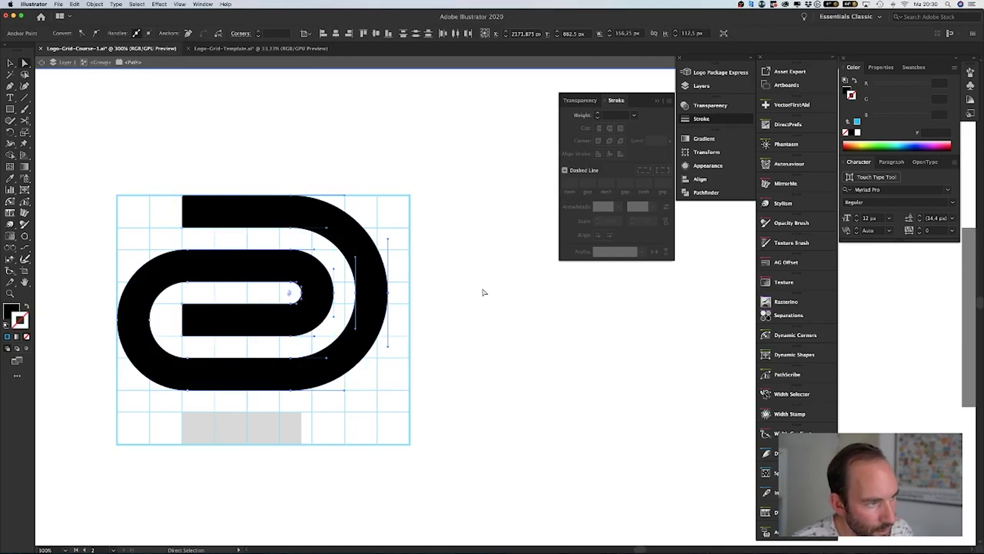
key(Left)
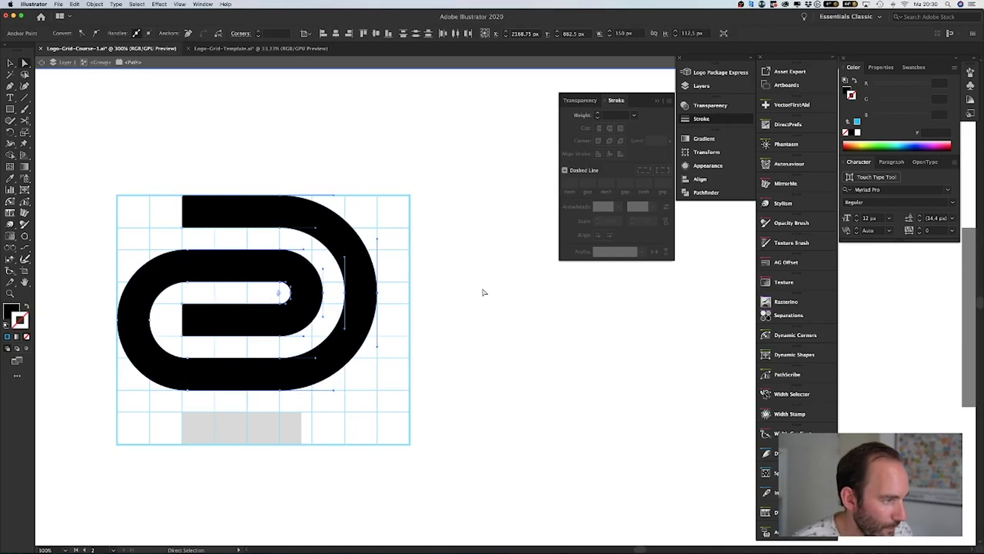
double_click(480, 293)
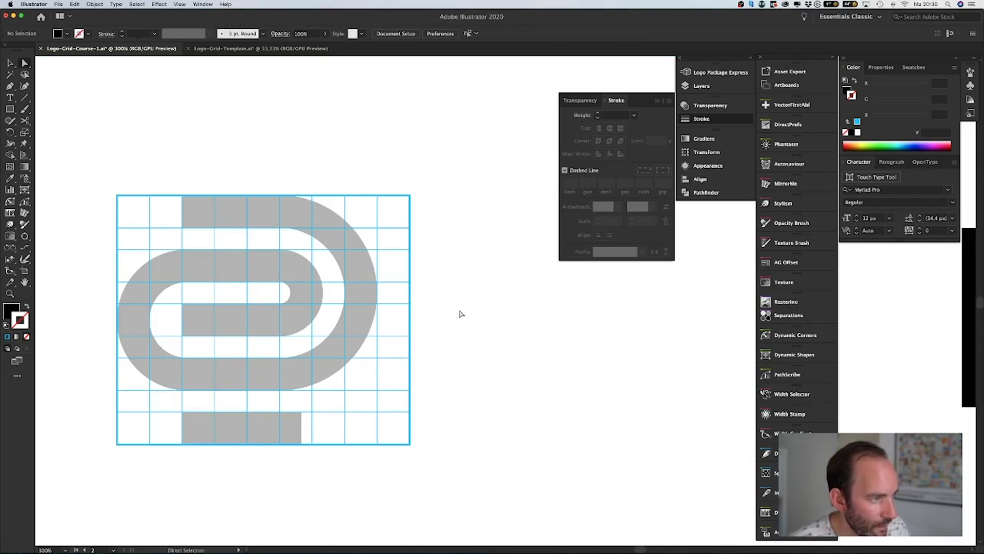
Undo the last leftward nudge of the mark's curved right ends
key(super+z)
key(super+z)
double_click(446, 329)
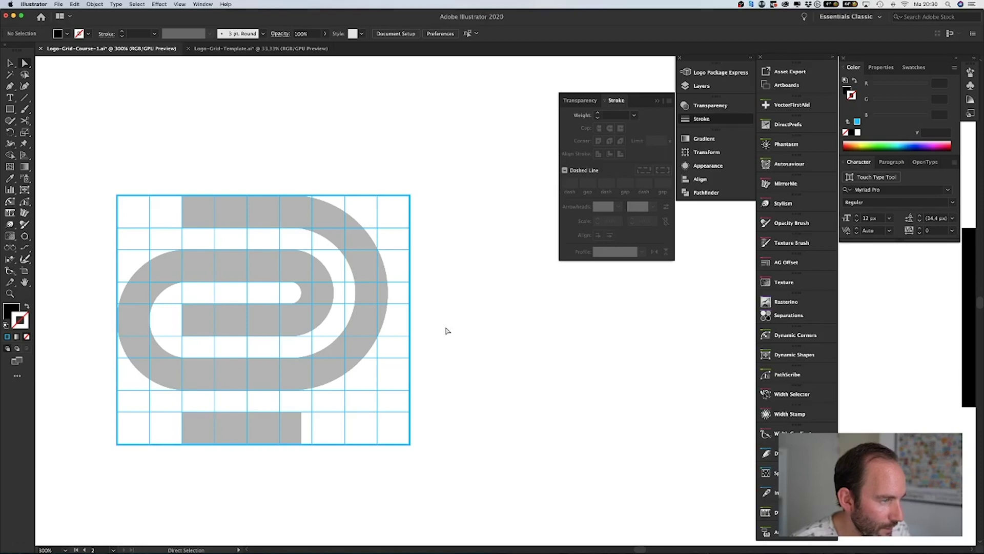
click(300, 428)
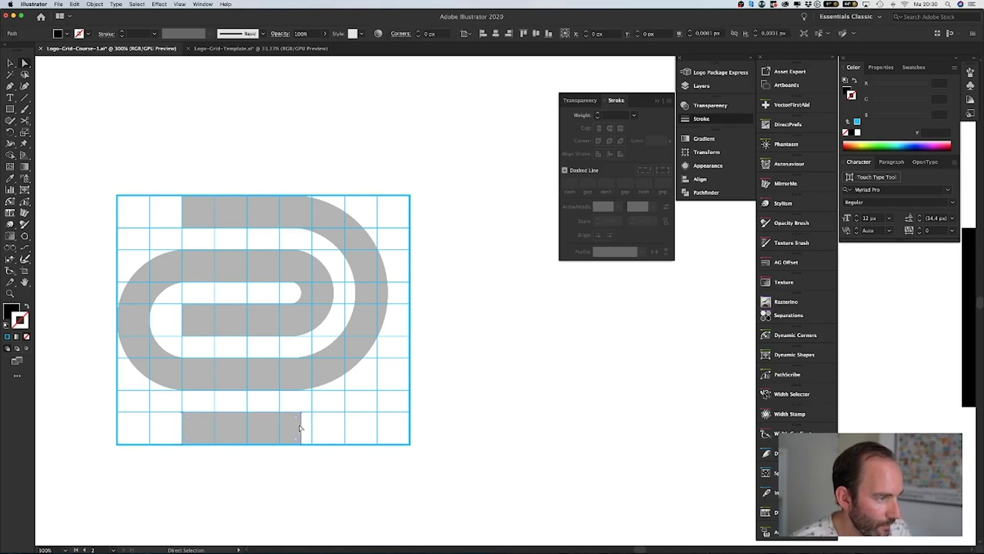
key(v)
click(433, 427)
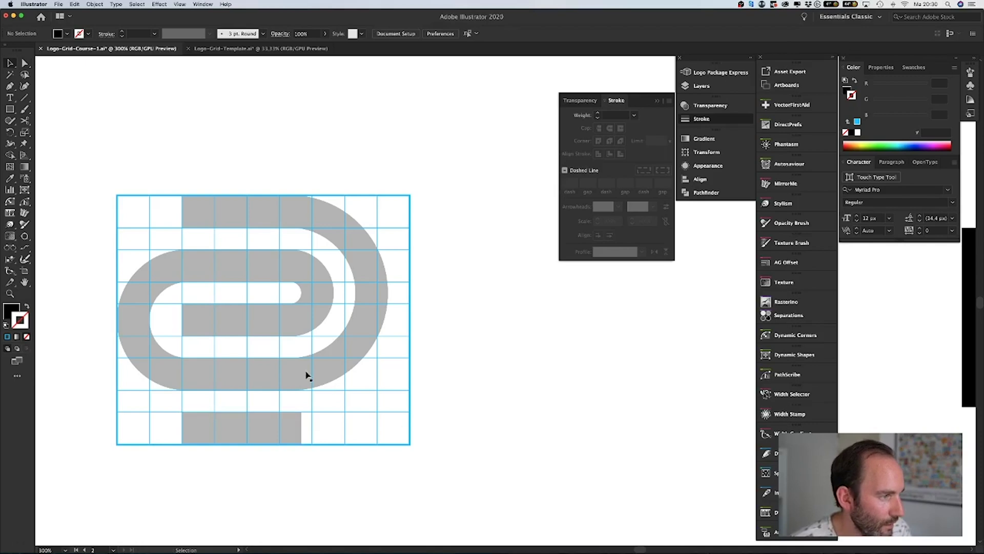
Isolate the mark and nudge the main path's curved right ends back to the right, restoring its original width
double_click(303, 321)
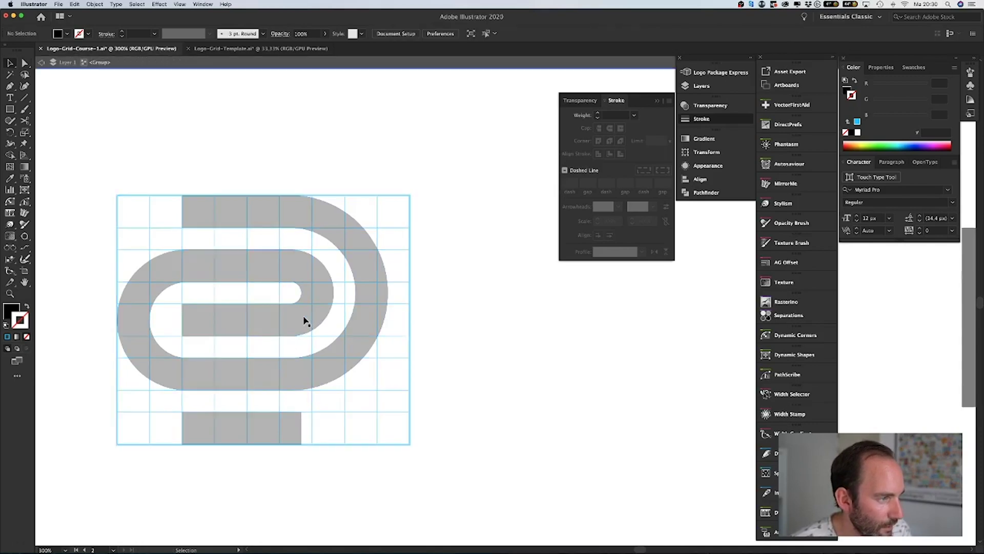
key(a)
drag(395, 393, 279, 193)
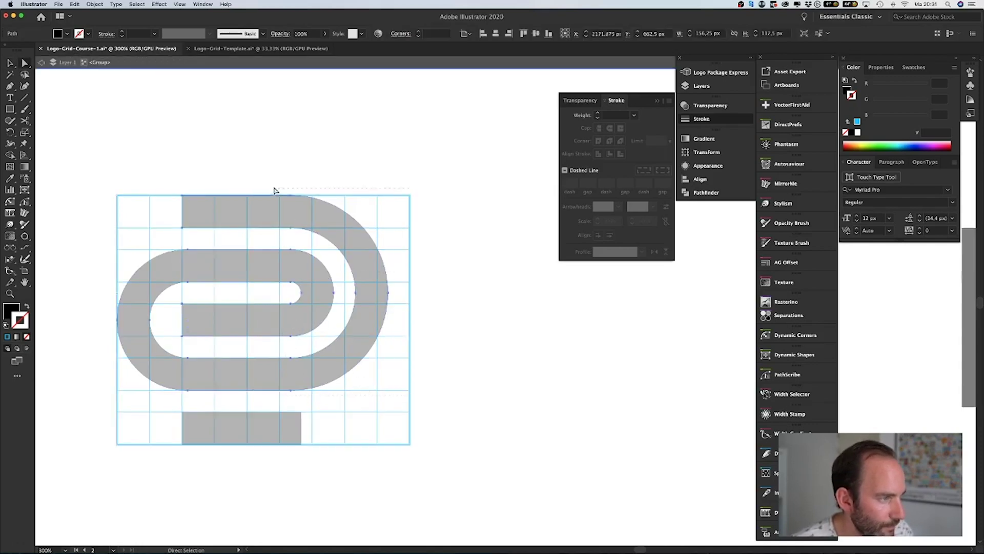
key(Right)
key(Right)
key(Right)
key(Right)
key(Right)
key(Right)
key(Right)
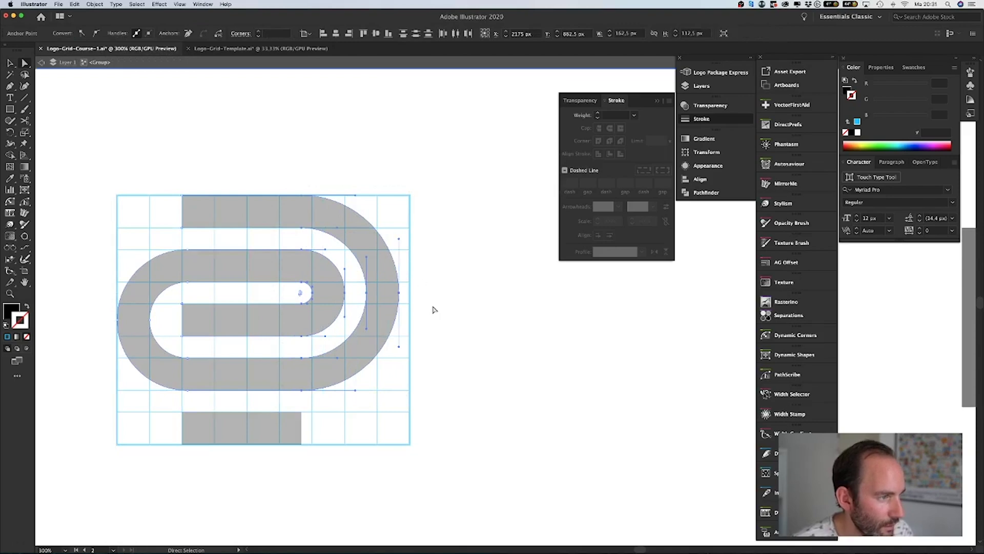
double_click(433, 310)
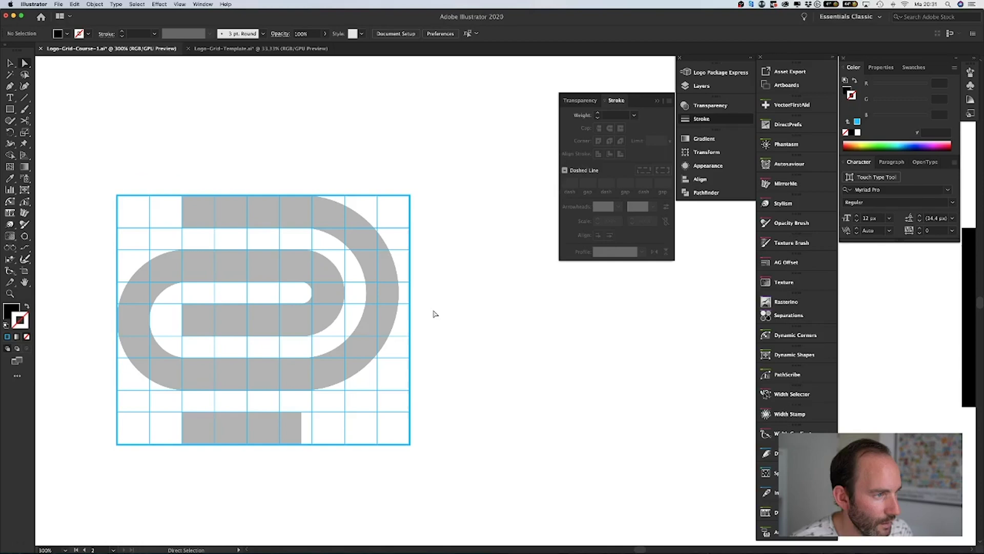
Bring the outer frame's right edge back to the outermost curve of the mark
key(shift+Left)
click(472, 213)
scroll(473, 214, left, 2)
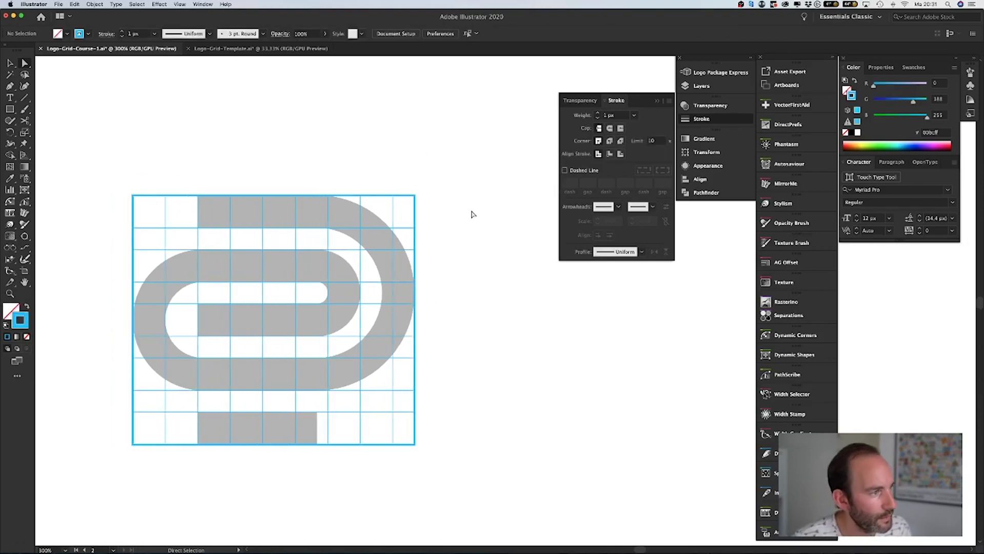
Move the Plantr wordmark left so it sits close beside the mark
key(super+minus)
key(super+minus)
scroll(459, 270, right, 5)
key(v)
drag(543, 322, 301, 333)
click(318, 391)
scroll(318, 391, left, 3)
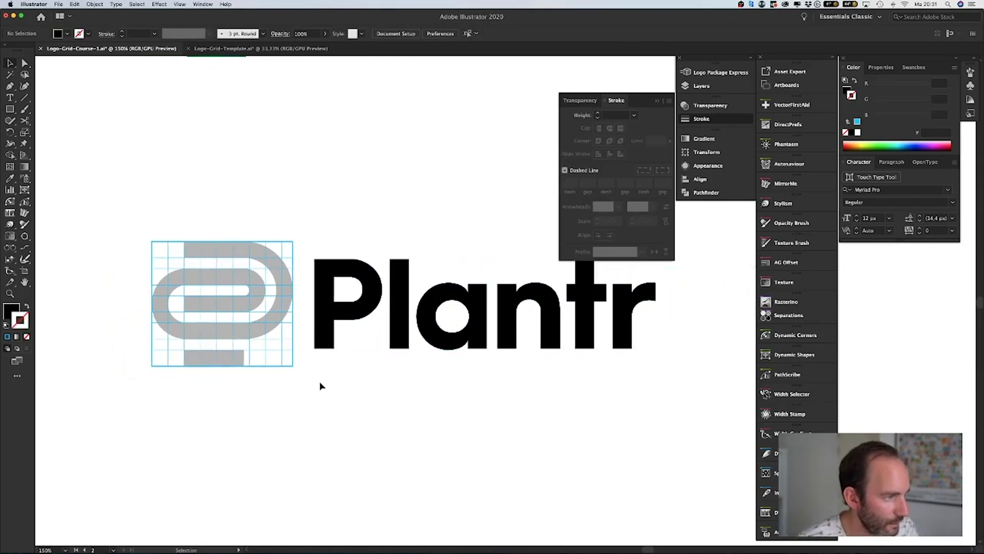
Copy the nearest vertical grid line left to the right end of the mark's bottom bar
scroll(321, 384, up, 2)
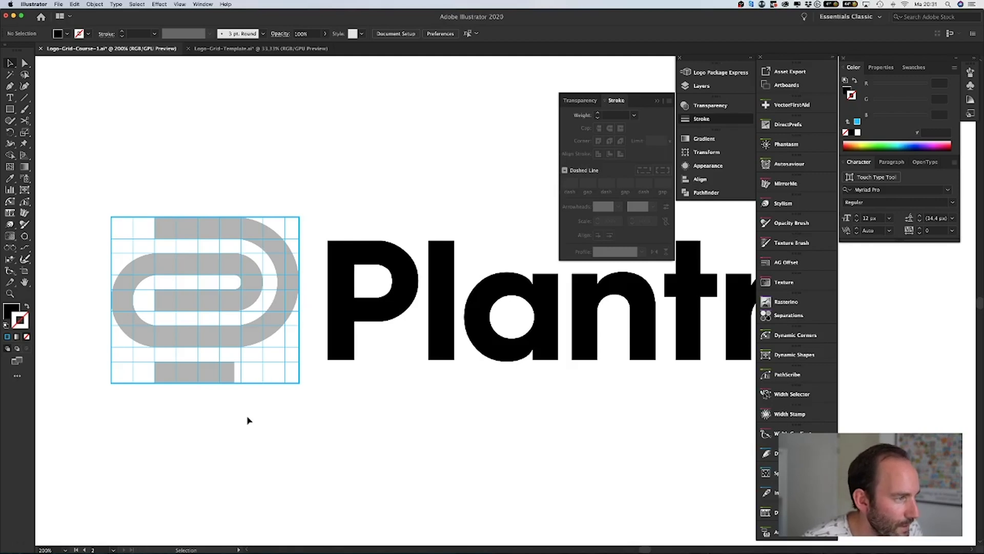
drag(241, 355, 231, 356)
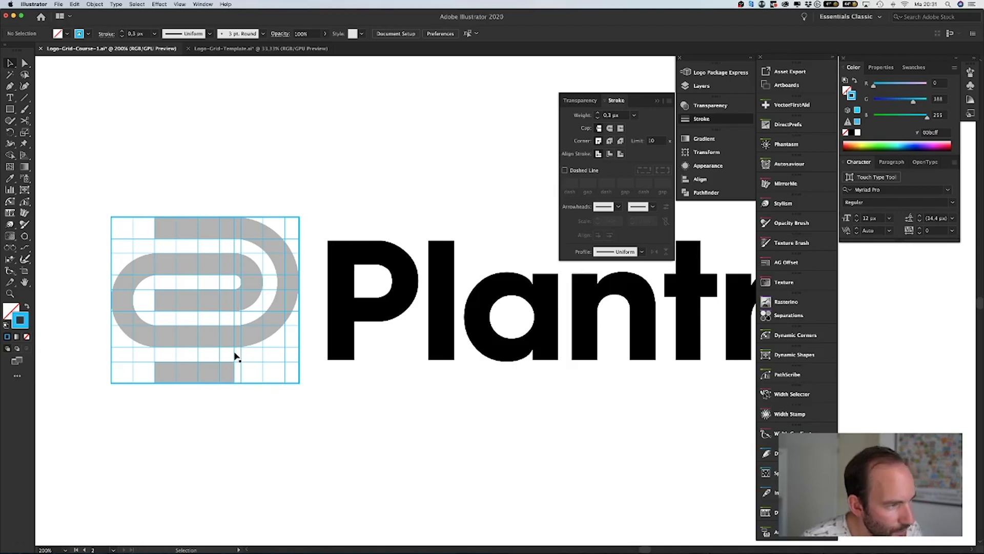
scroll(254, 404, left, 1)
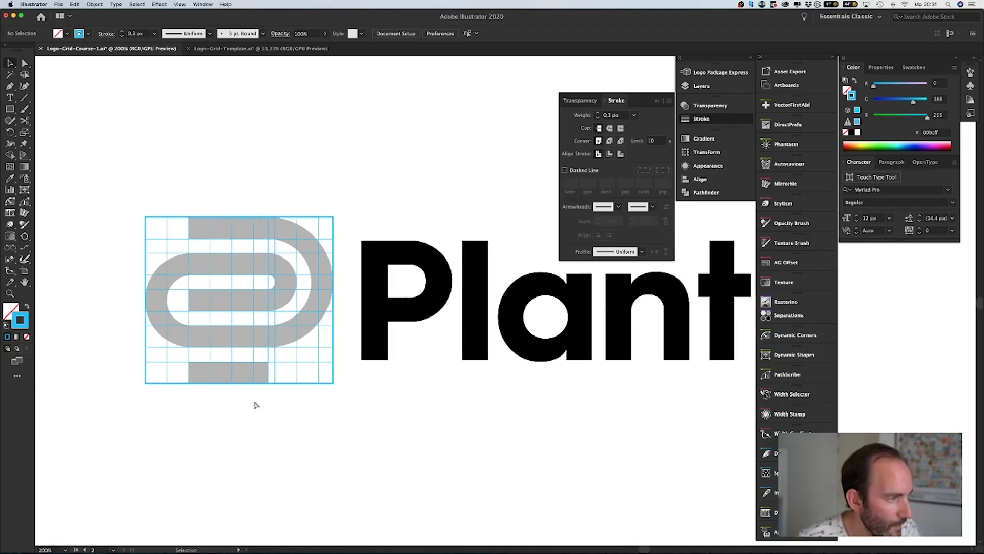
Draw a 12.5 px circle fitting the innermost rounded end, centred on the vertical line at the bottom bar's right end
key(super+plus)
key(super+plus)
scroll(339, 374, left, 8)
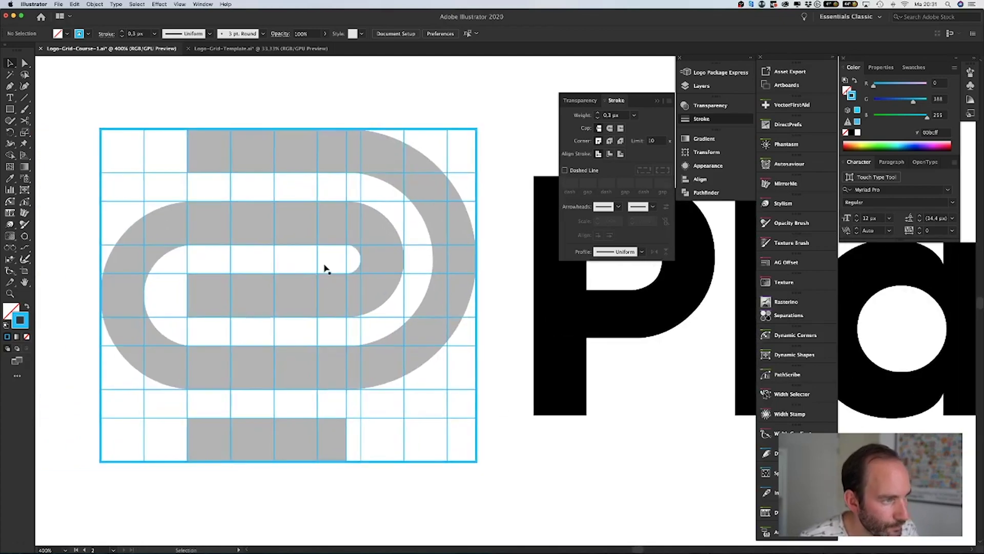
key(l)
mouse_move(339, 252)
mouse_down()
mouse_move(355, 247)
mouse_move(346, 272)
mouse_move(347, 261)
mouse_up()
key(v)
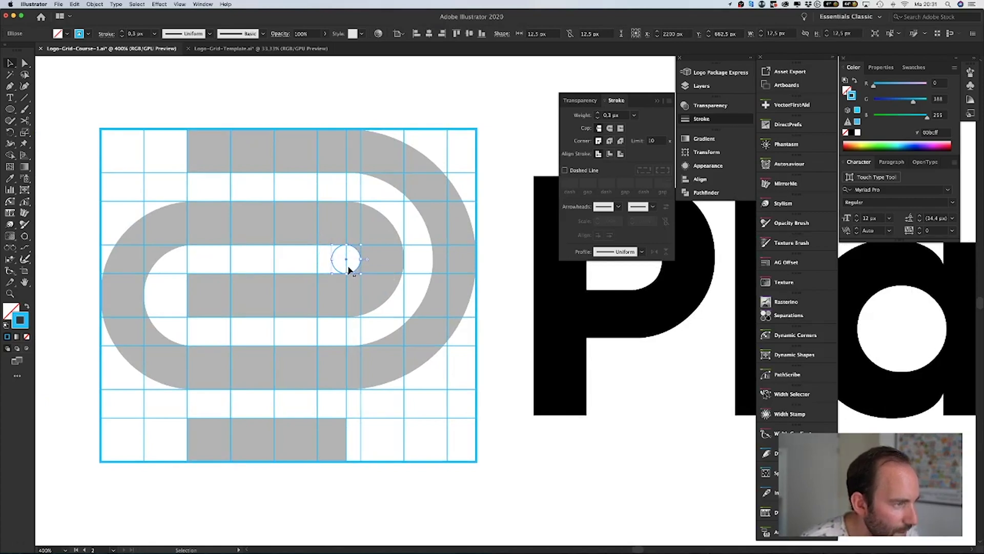
Give the circle a very dark blue-grey stroke and make it dashed with 2 px dashes and gaps
double_click(21, 321)
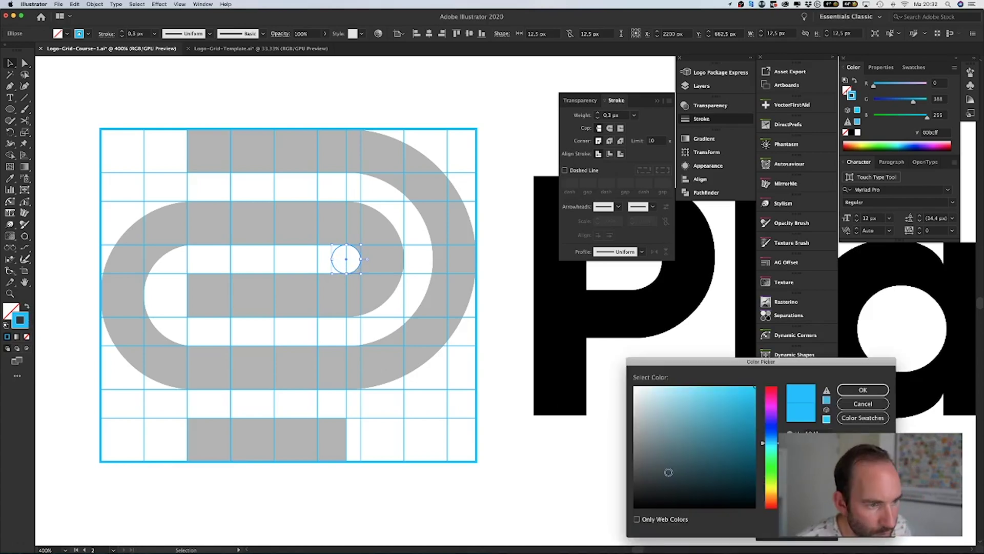
click(670, 485)
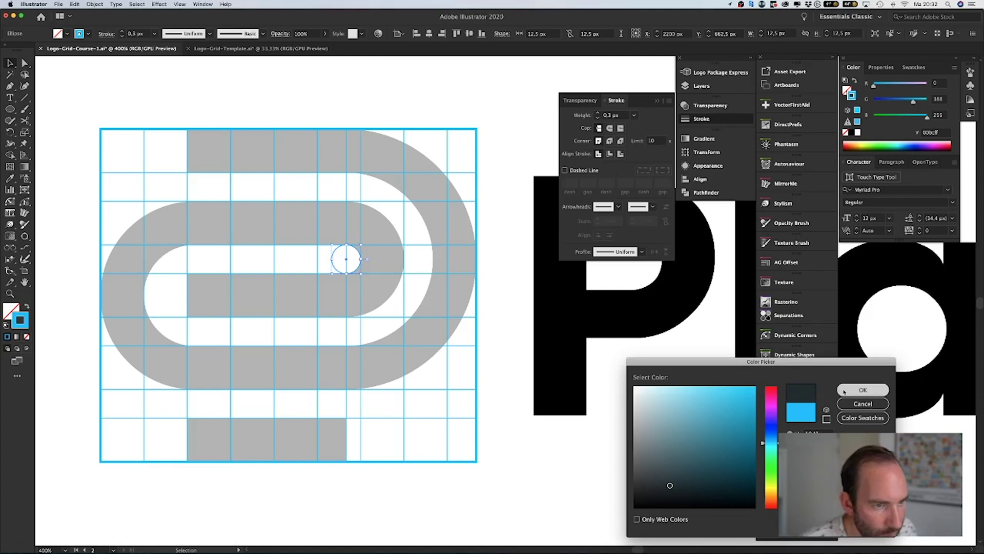
click(863, 390)
click(580, 168)
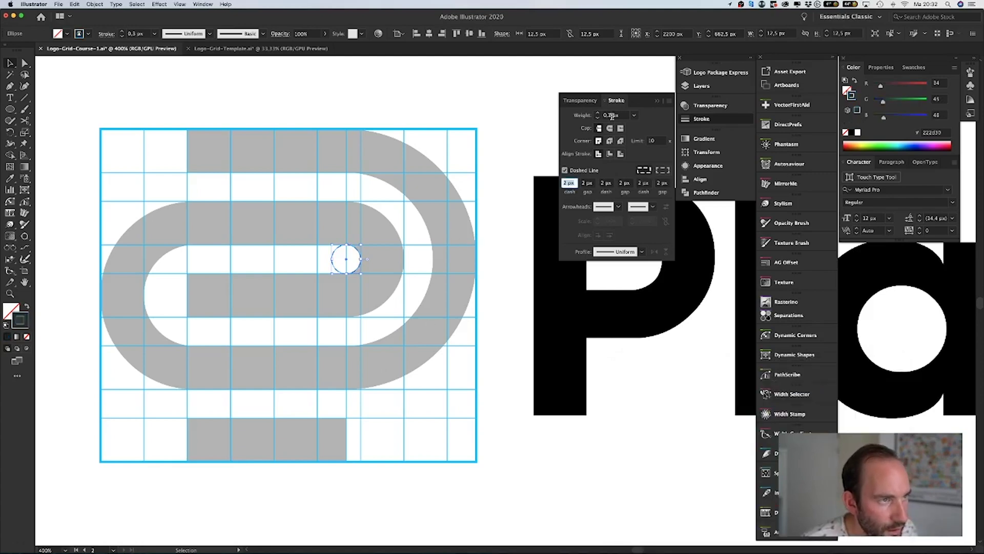
click(462, 111)
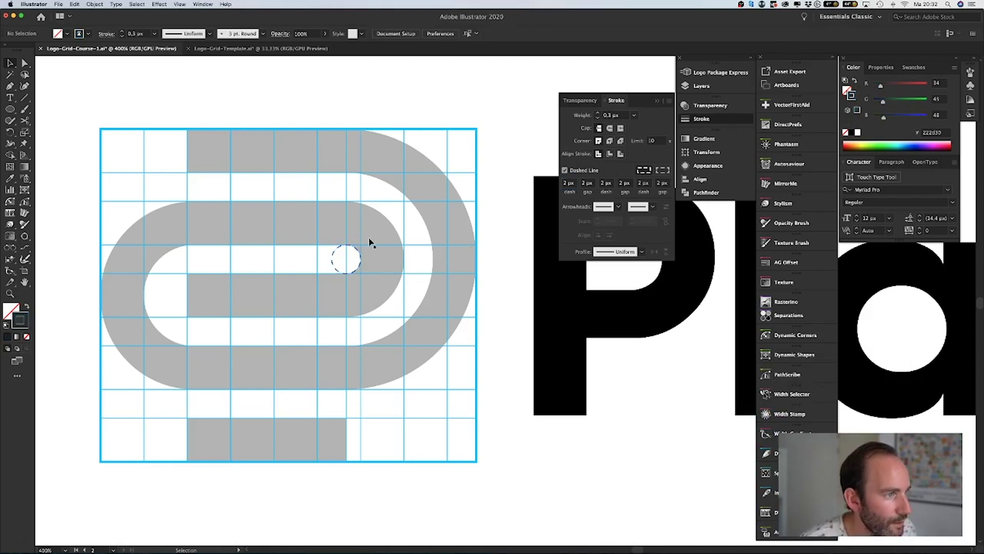
Add a 50 px concentric copy of the small dashed circle and match it to the original's 0.3 px dashed stroke
mouse_move(334, 260)
mouse_down()
mouse_move(336, 222)
mouse_move(347, 316)
mouse_up()
key(i)
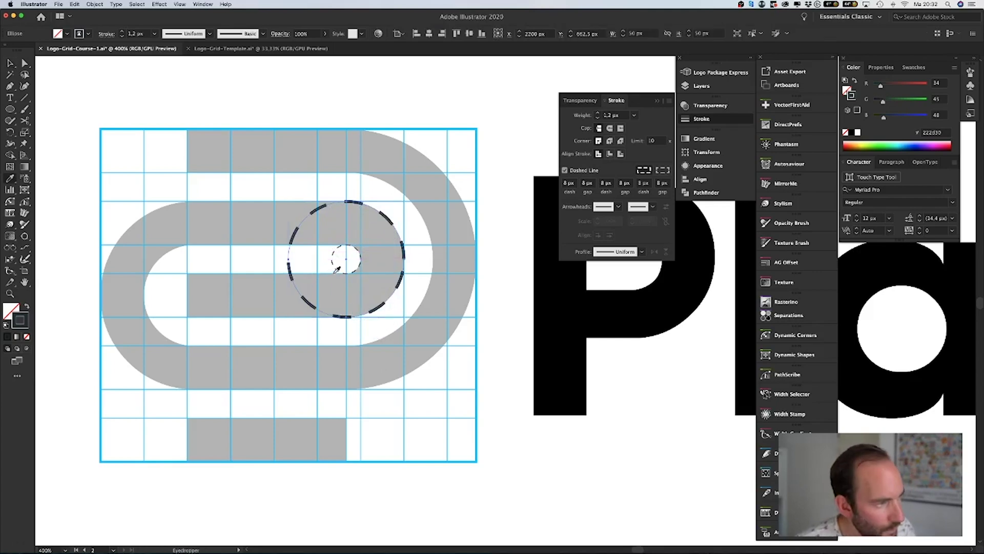
click(338, 265)
key(v)
click(285, 264)
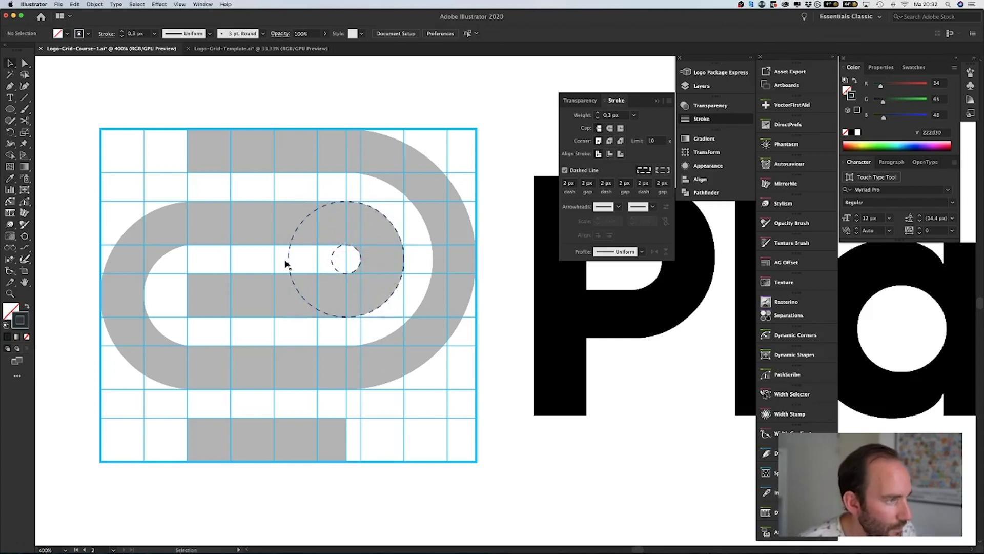
Add a 75 px concentric copy along the next curve of the mark and match its stroke to the 50 px circle
mouse_move(289, 263)
mouse_down()
mouse_move(319, 260)
mouse_move(262, 261)
mouse_up()
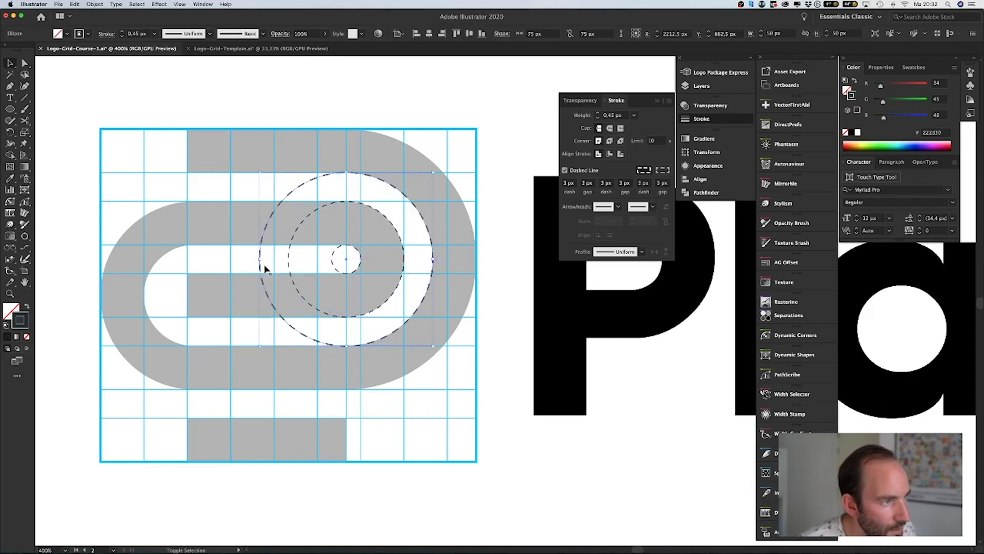
key(i)
click(290, 255)
key(v)
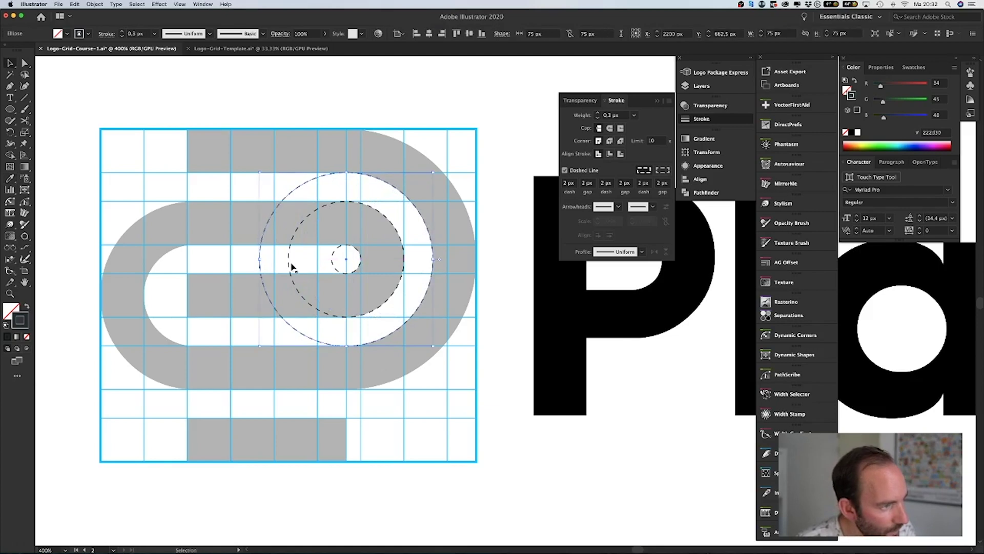
click(340, 264)
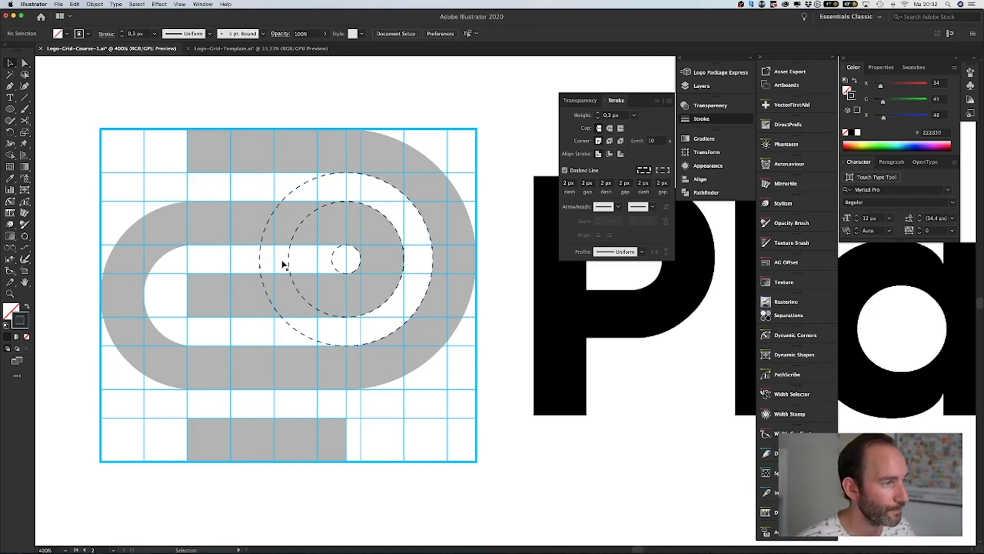
Copy the 50 px circle to the left inner rounded end, fit it at 43.75 px and match the other circles' dashed stroke
drag(287, 260, 147, 300)
drag(203, 359, 197, 341)
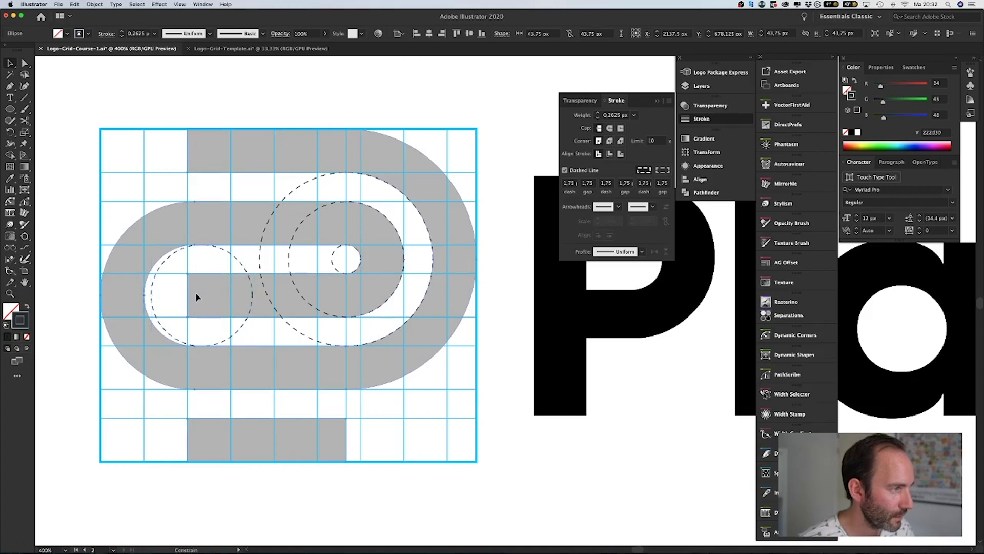
click(196, 302)
key(super+shift+a)
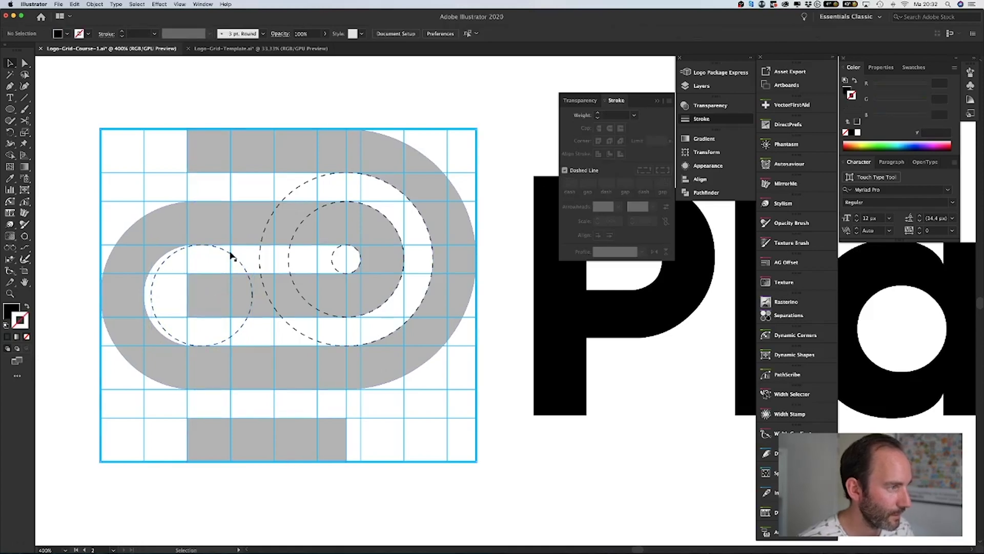
click(219, 254)
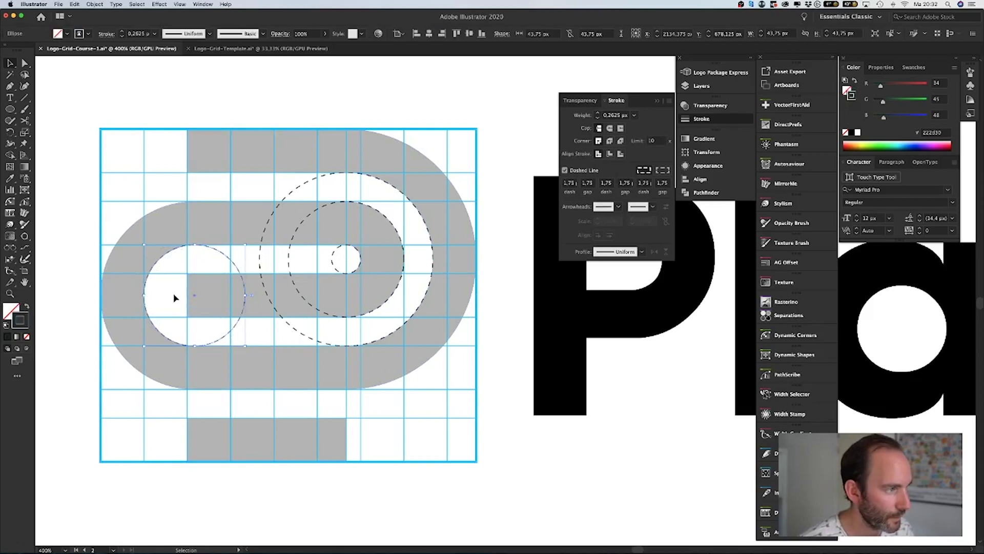
key(i)
click(263, 262)
key(v)
key(super+shift+a)
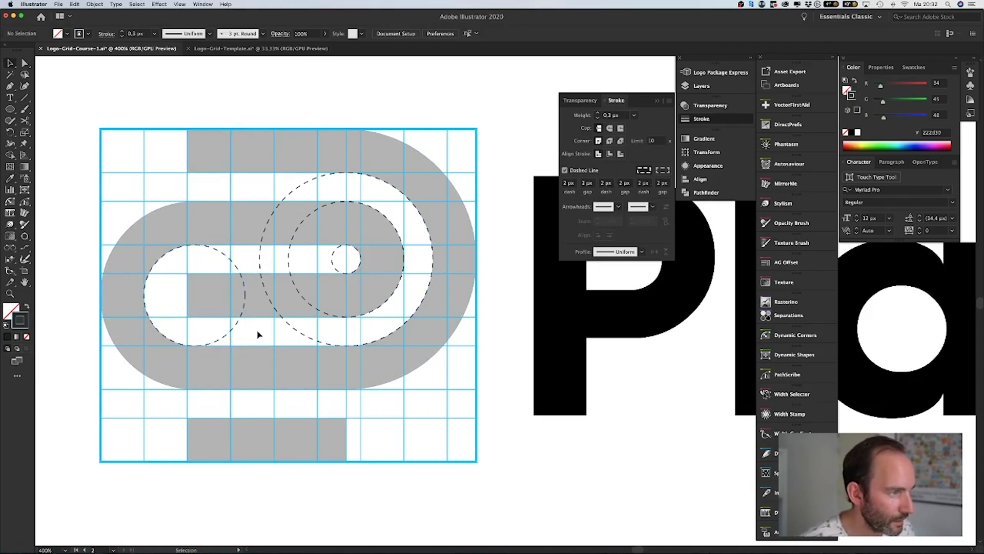
Draw an 81.25 px dashed circle and move it left to fit the mark's left outer rounded end
scroll(258, 335, down, 2)
scroll(257, 334, left, 2)
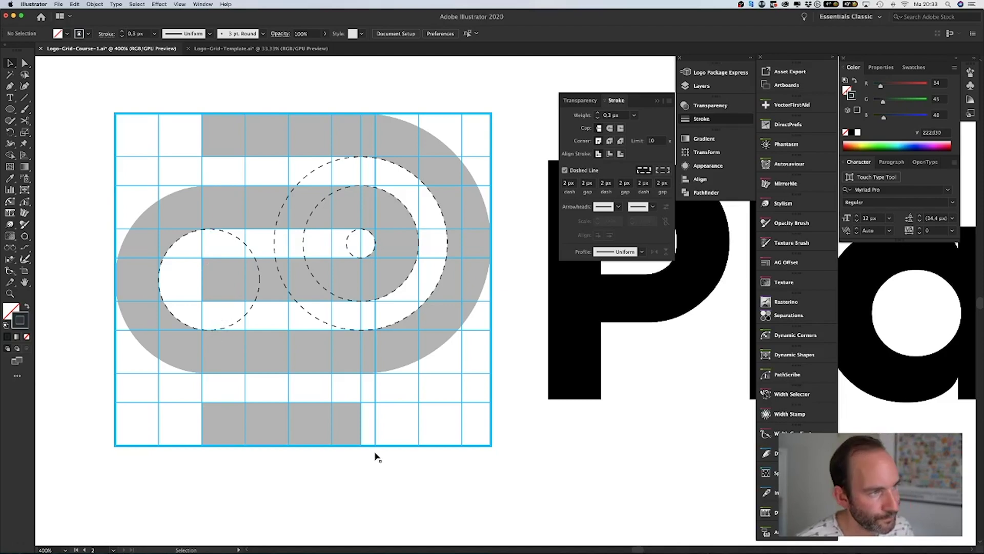
key(l)
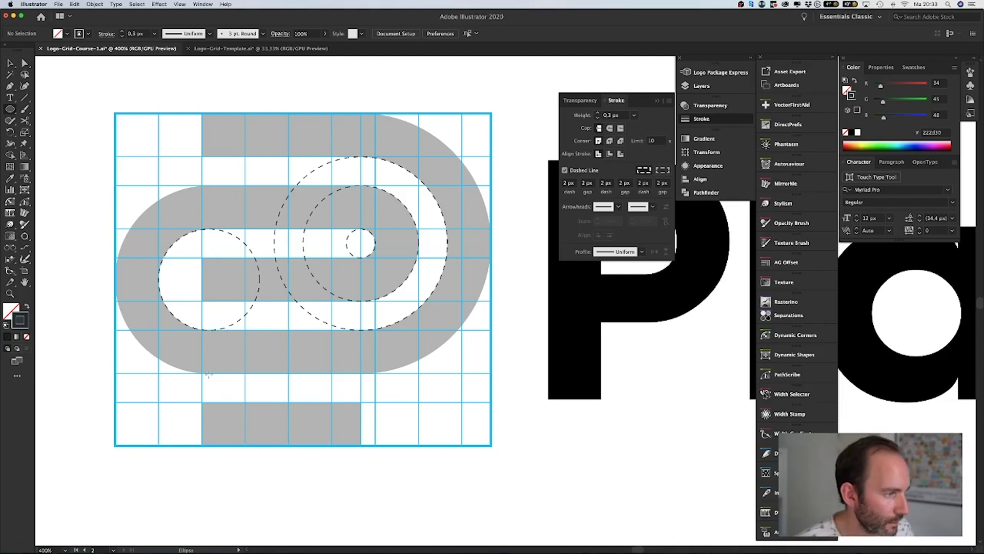
drag(240, 284, 251, 185)
key(v)
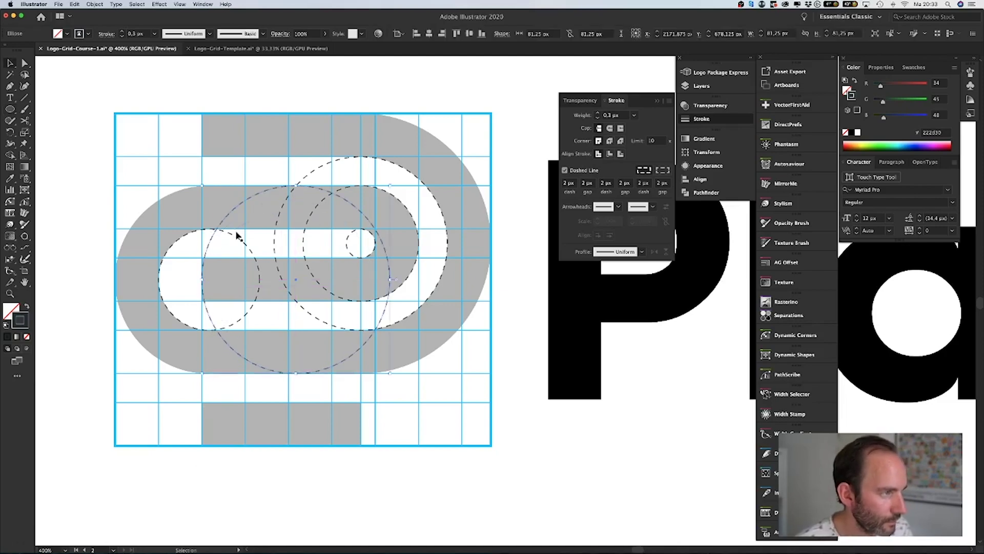
drag(210, 245, 125, 245)
click(78, 253)
Draw a 112.5 px dashed circle and shift it left to fit the mark's large right outer curve
key(l)
drag(317, 374, 577, 113)
key(shift+Left)
key(shift+Left)
key(shift+Left)
key(shift+Left)
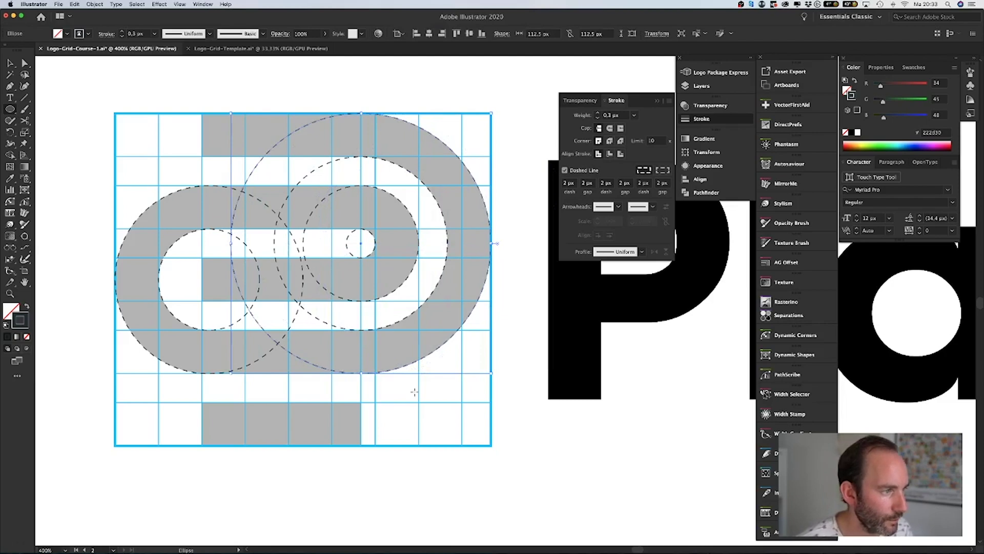
key(super+shift+a)
key(v)
scroll(500, 431, right, 3)
scroll(501, 430, up, 2)
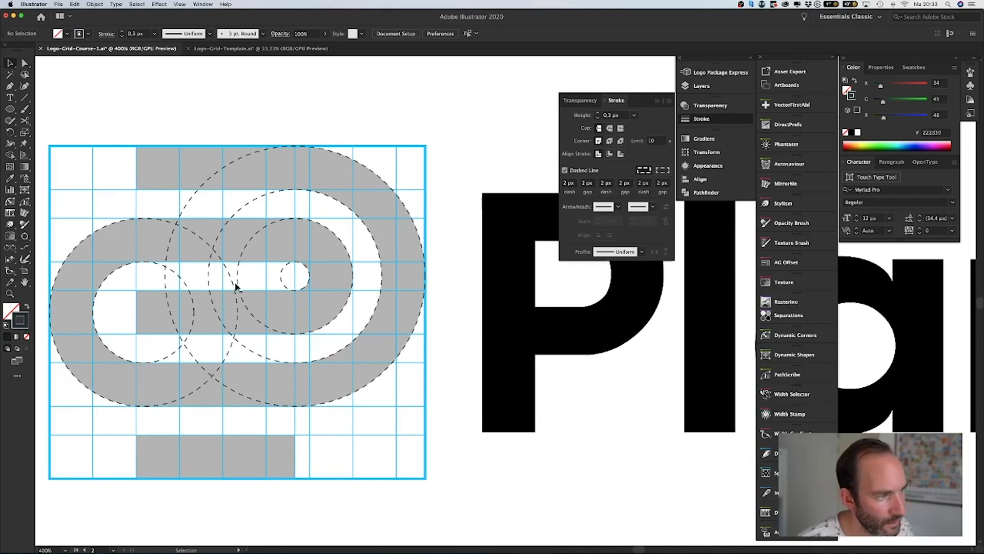
scroll(283, 384, left, 2)
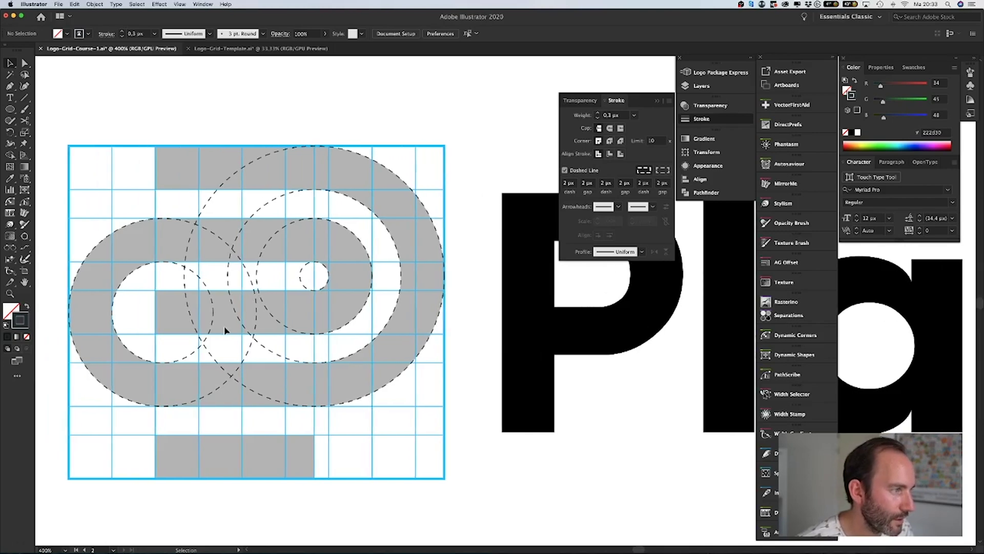
scroll(226, 329, left, 2)
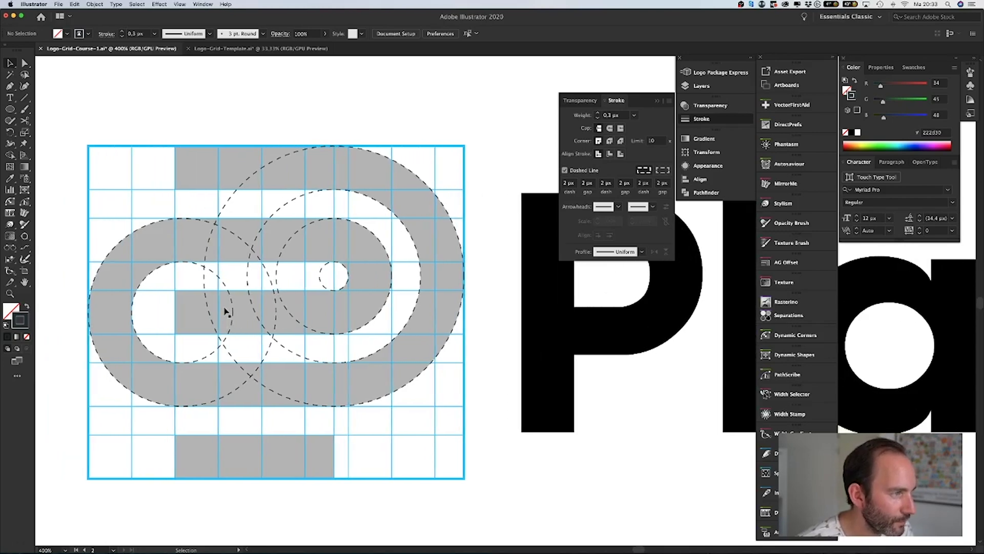
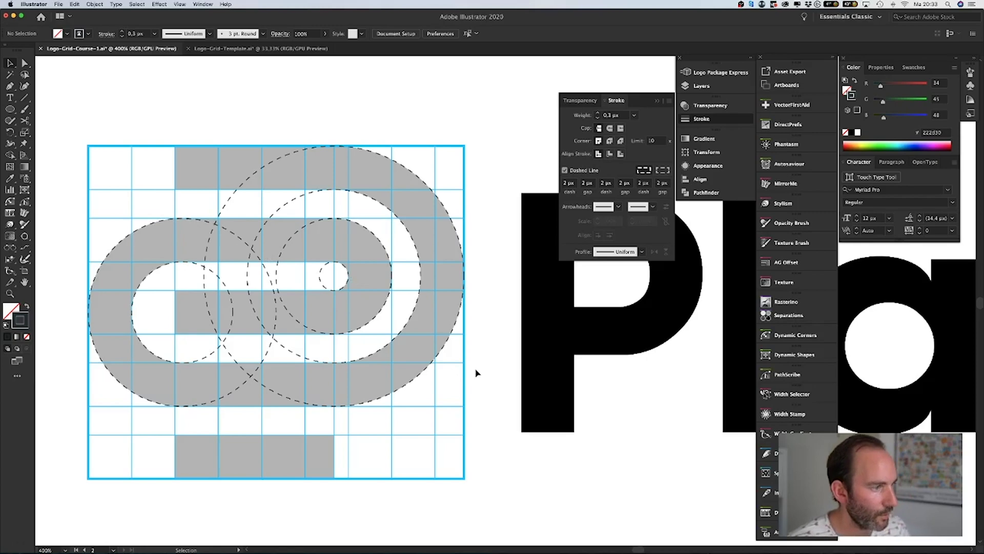
Draw an 18.75 px square as thick as the mark's top bar and place it against the grid's upper right corner
scroll(482, 378, down, 5)
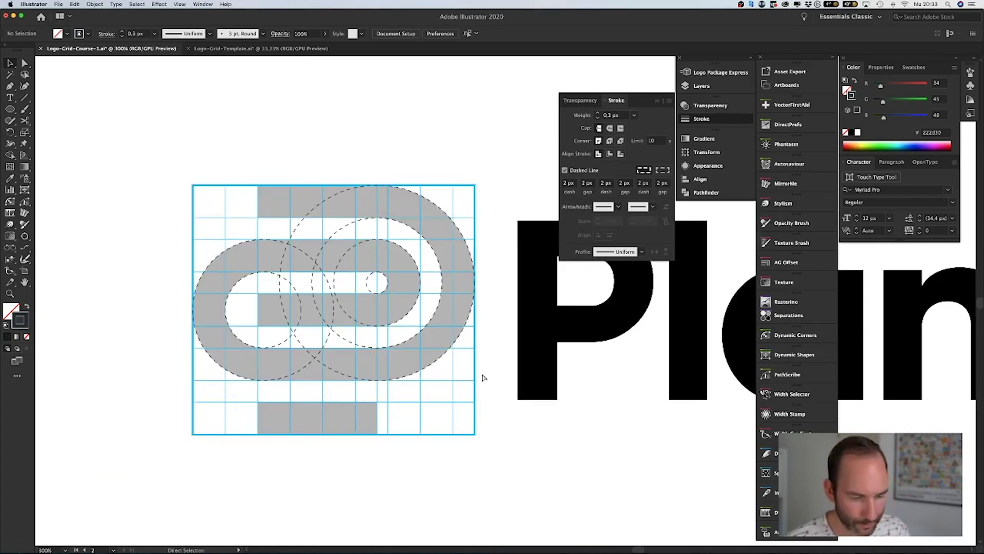
scroll(371, 402, down, 2)
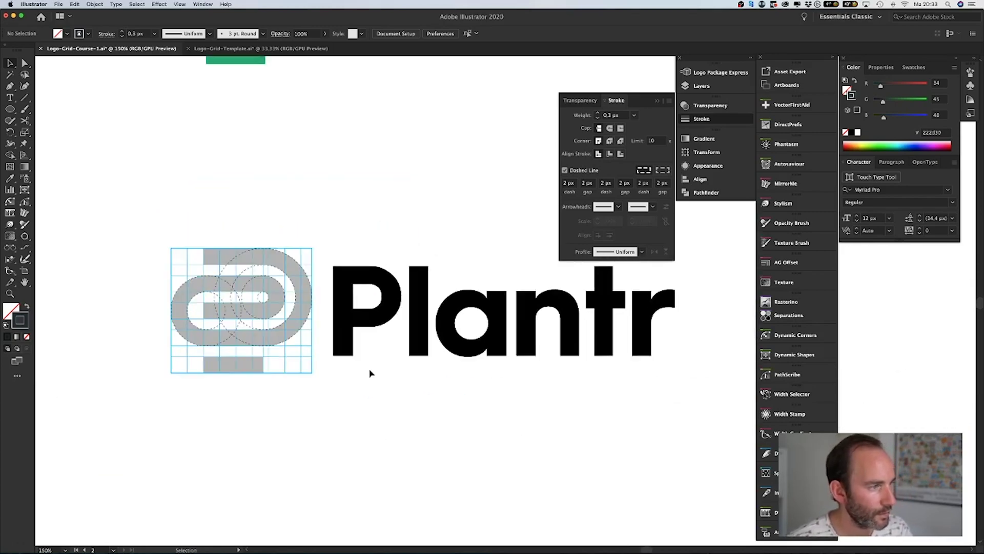
scroll(373, 373, up, 2)
key(m)
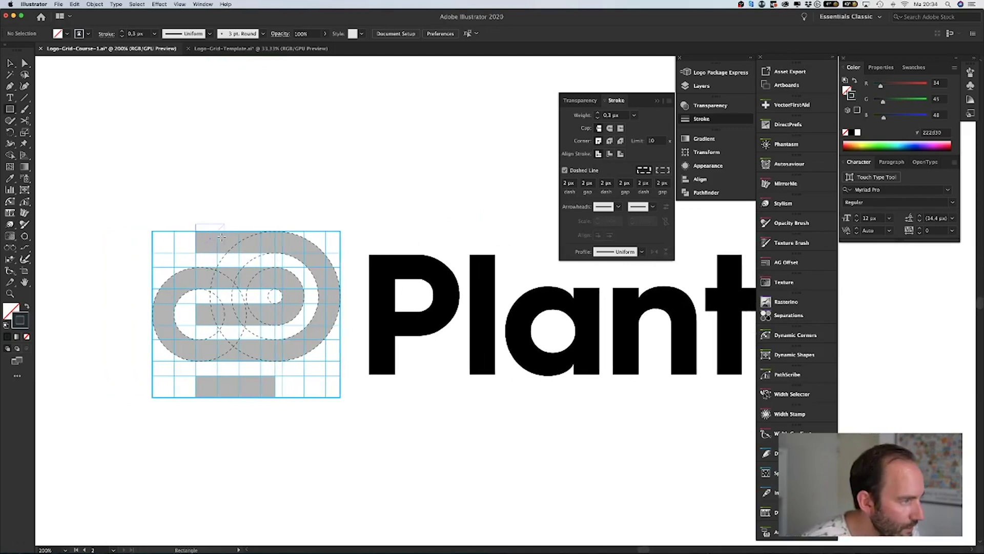
key(v)
mouse_move(196, 231)
mouse_down()
mouse_move(218, 253)
mouse_move(369, 242)
mouse_move(352, 246)
mouse_up()
click(412, 235)
drag(412, 235, 297, 227)
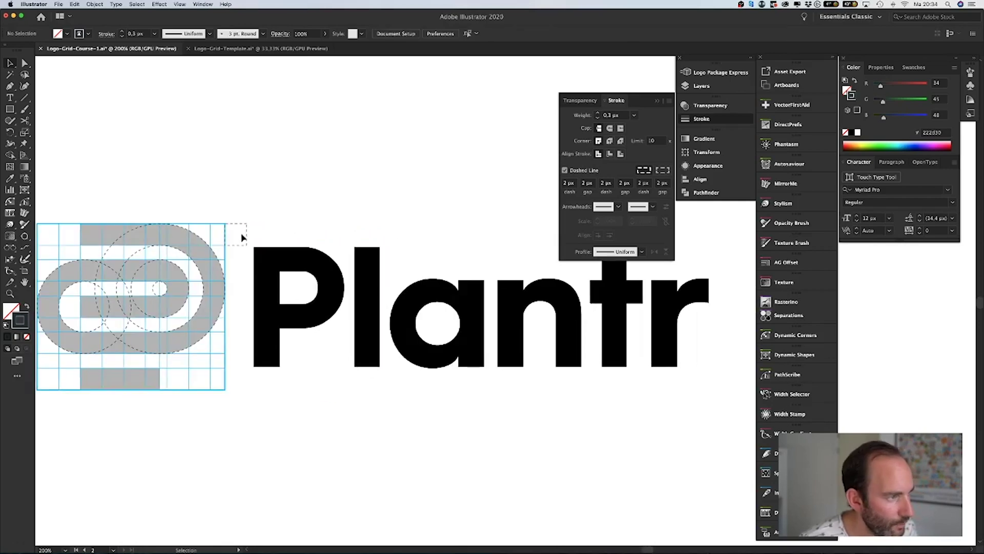
Give the small square the grid frame's solid blue 1 px outline
click(257, 233)
key(i)
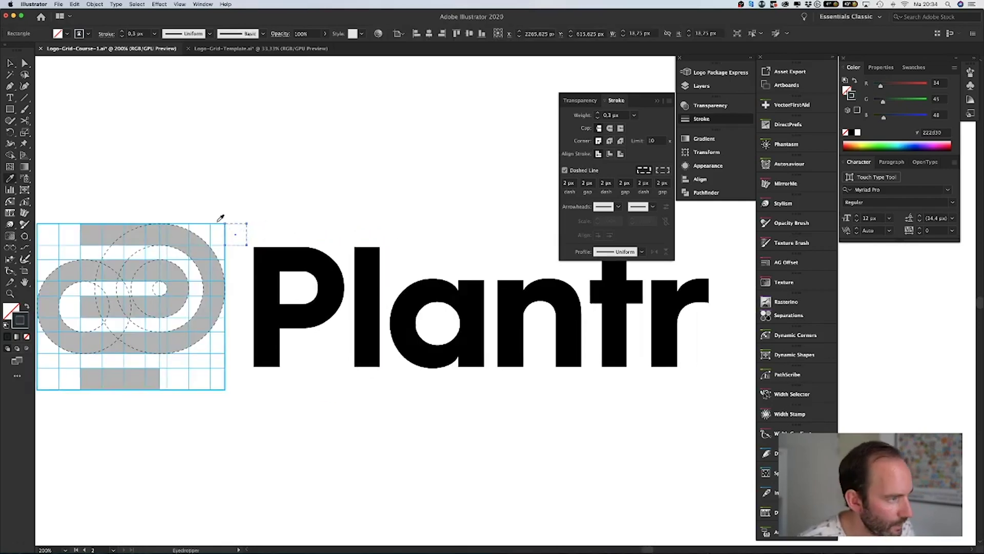
click(219, 220)
key(v)
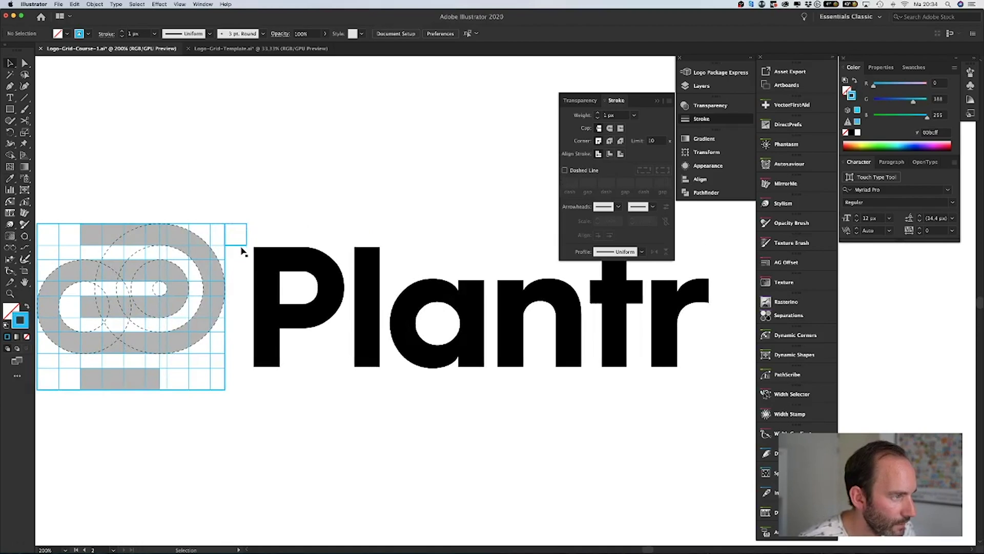
Stretch the square to the full 143.75 px grid height and move the Plantr wordmark left against it
mouse_move(238, 246)
mouse_down()
mouse_move(231, 406)
mouse_move(233, 389)
mouse_up()
drag(268, 334, 262, 334)
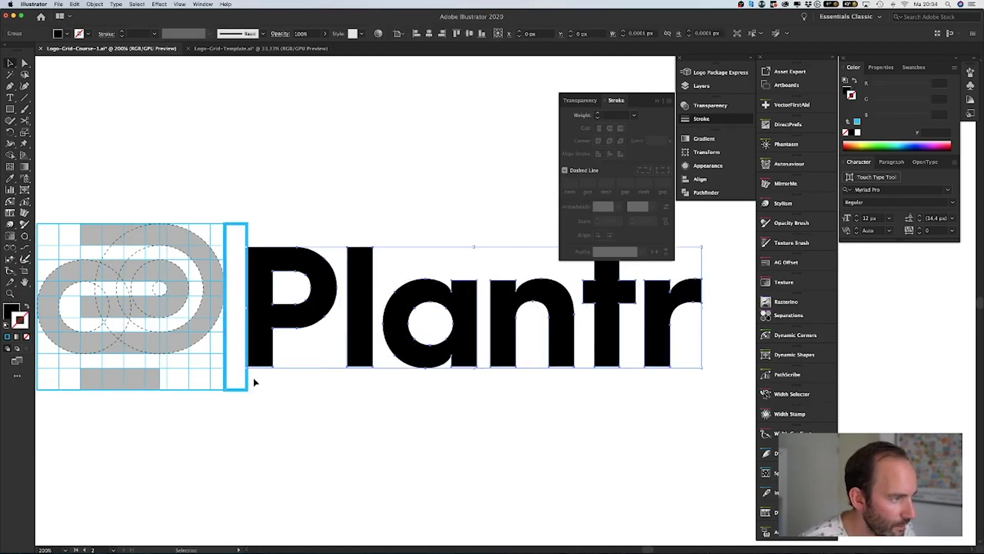
Set the spacer rectangle's stroke weight to 1 px
click(237, 388)
click(615, 115)
key(Tab)
click(615, 116)
text(1)
key(Return)
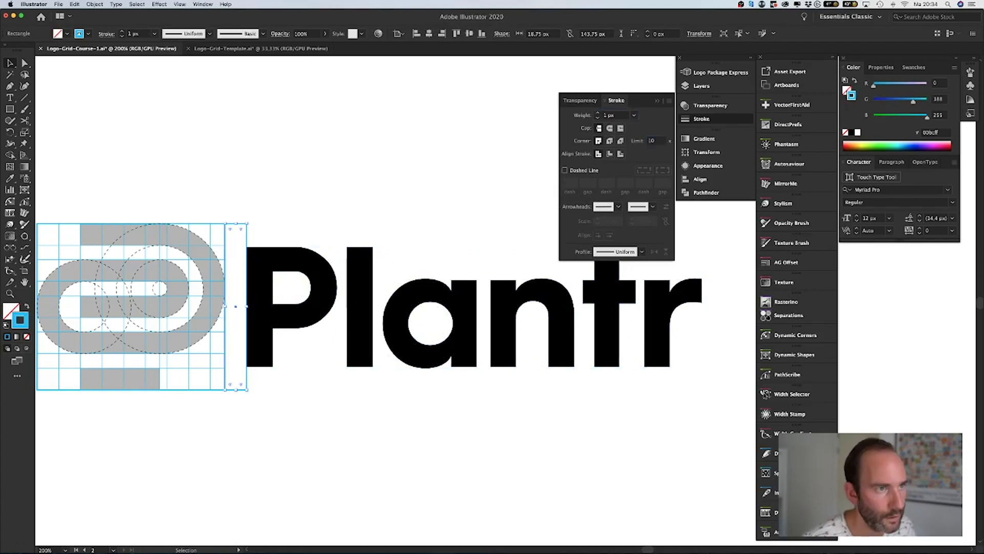
Move the Plantr wordmark slightly right, away from the spacer rectangle
click(289, 263)
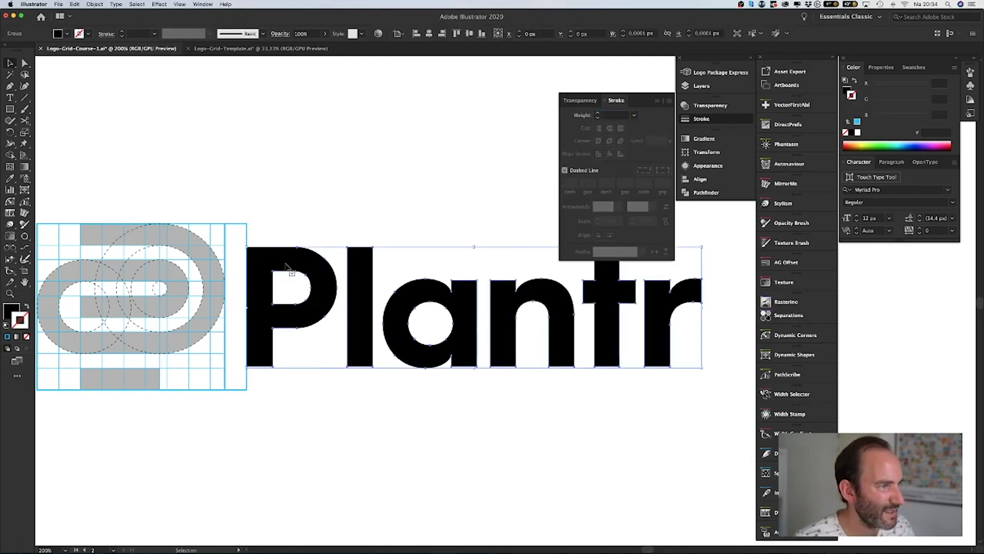
drag(298, 264, 312, 263)
click(317, 216)
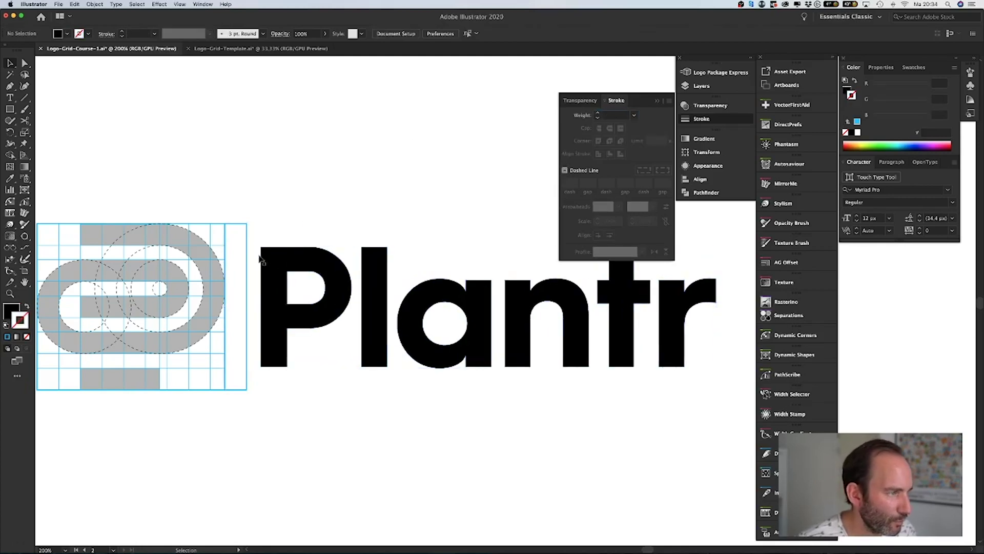
Widen the spacer rectangle to reach the wordmark's left edge
click(251, 283)
drag(247, 305, 261, 305)
click(351, 463)
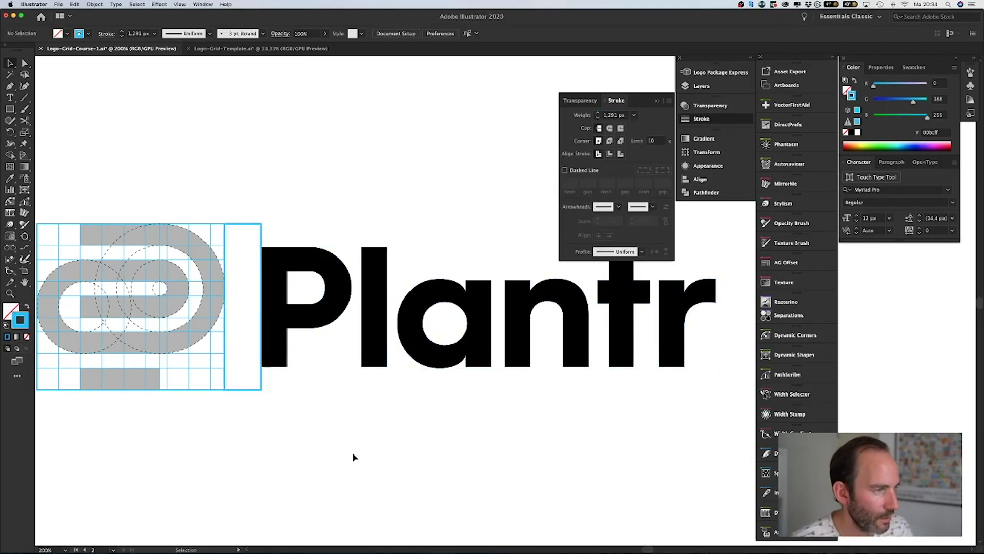
Delete the blue spacer rectangle between the mark and the wordmark
key(super+minus)
key(super+minus)
key(super+minus)
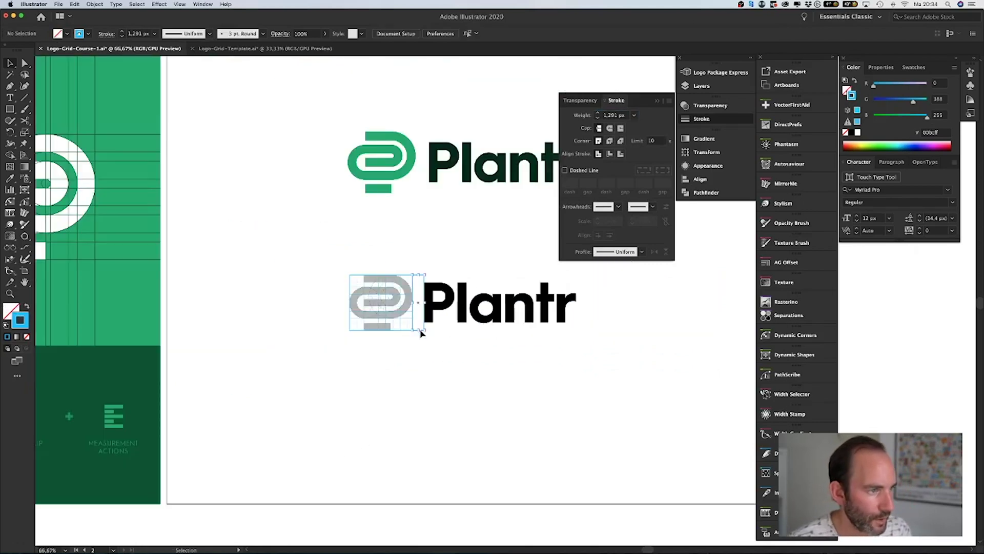
scroll(453, 369, right, 5)
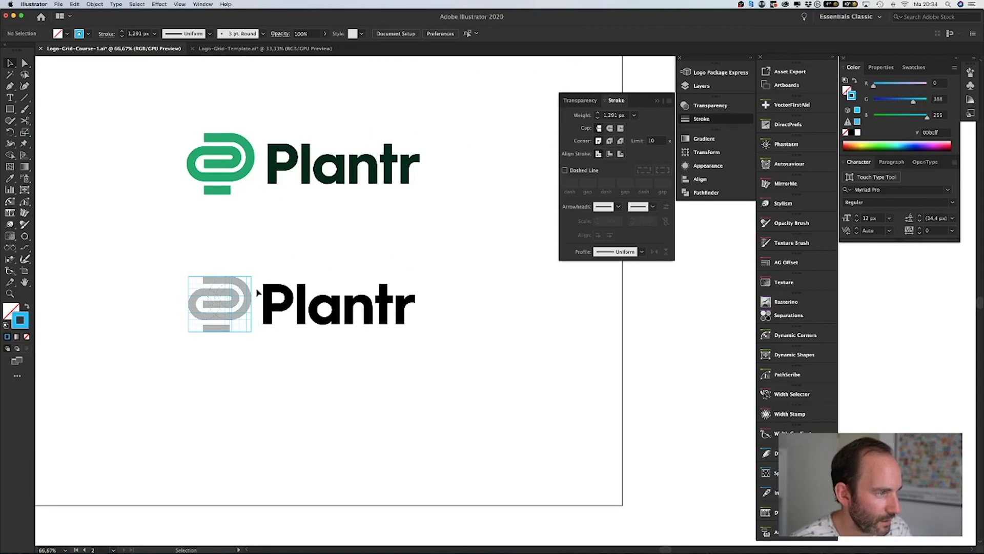
Draw a blue rectangle 37.5 px high, place it above the gap beside the mark and fit its width to 31.25 px
scroll(267, 338, up, 5)
scroll(200, 402, down, 3)
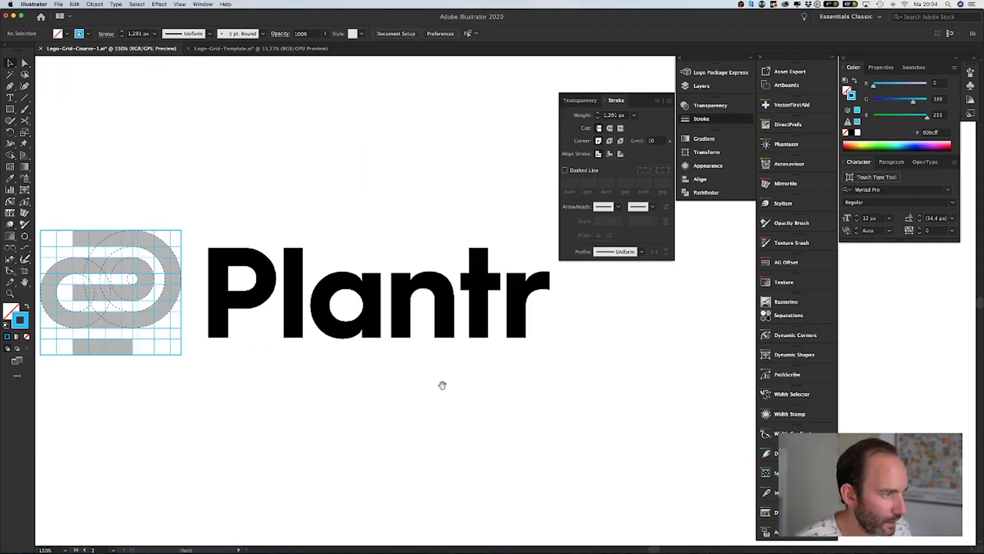
drag(280, 434, 389, 422)
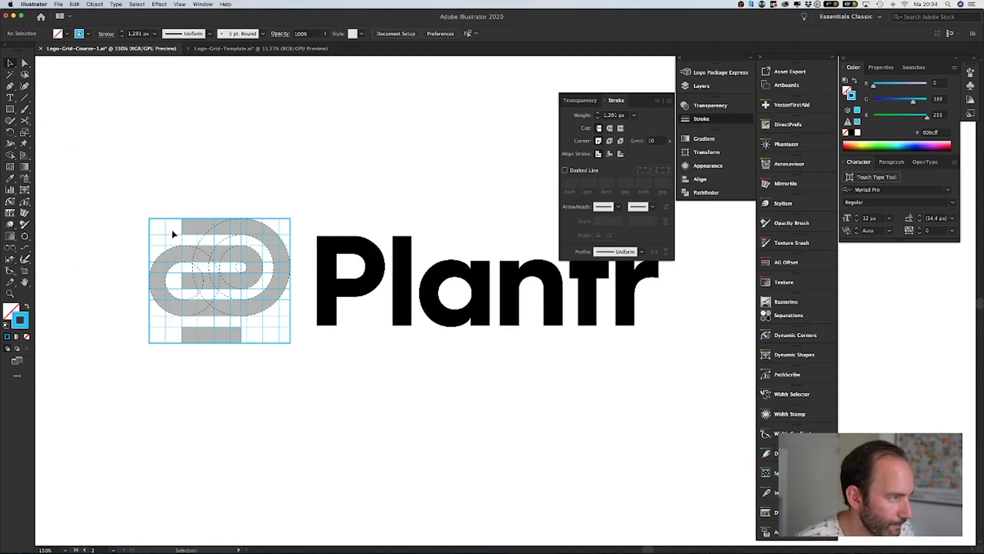
key(m)
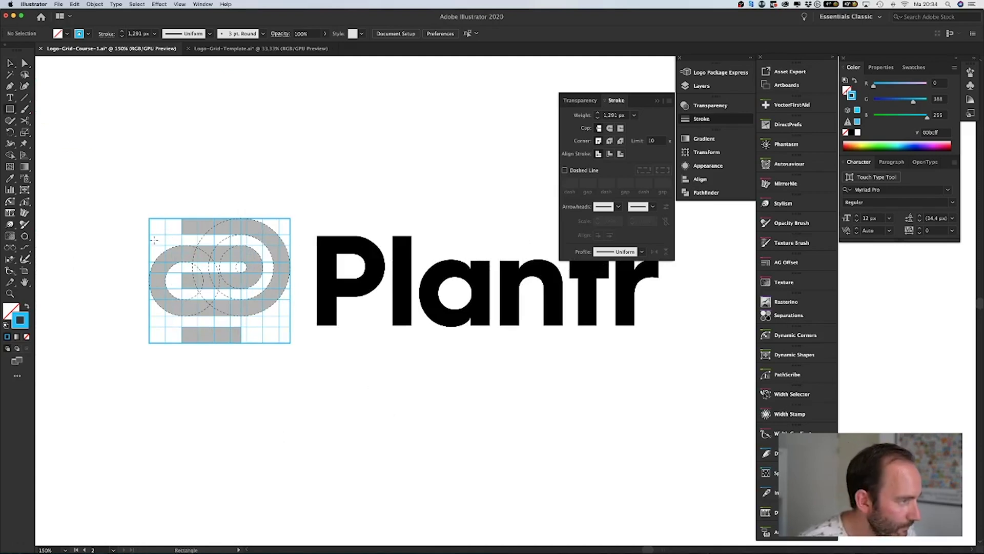
drag(152, 222, 174, 191)
key(v)
click(184, 205)
click(183, 204)
drag(175, 192, 317, 201)
Fit the rectangle into the gap between mark and wordmark, stretching it to the full 143.75 px grid height
key(i)
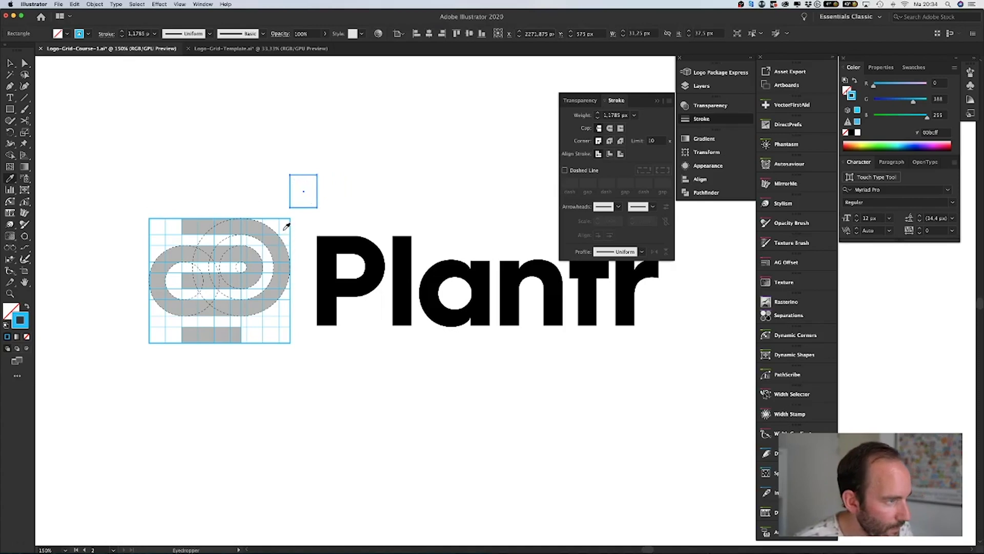
key(v)
drag(302, 211, 303, 343)
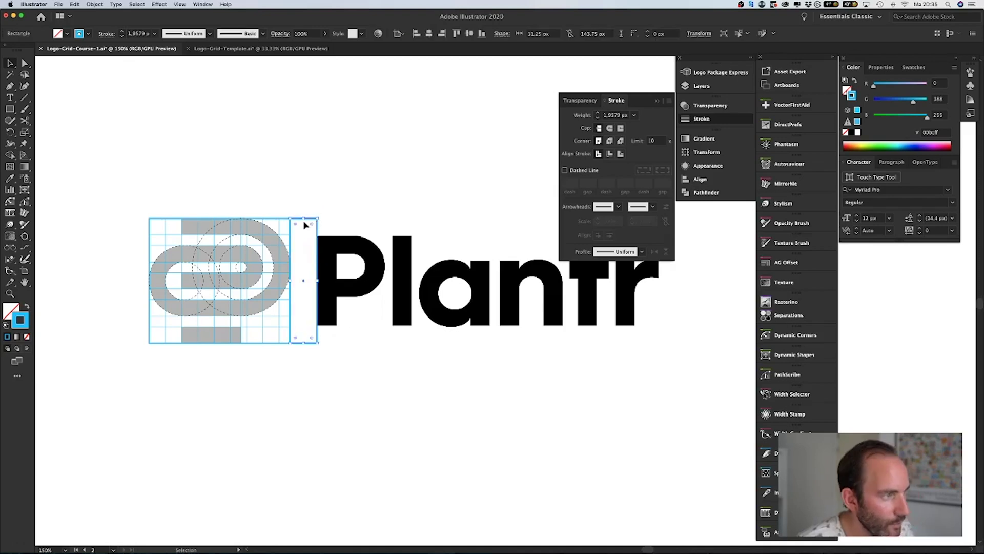
Sample the mark grid's outline style onto the spacer rectangle to give it a 1 px blue stroke, leaving nothing selected
key(i)
click(307, 218)
key(v)
key(super+shift+a)
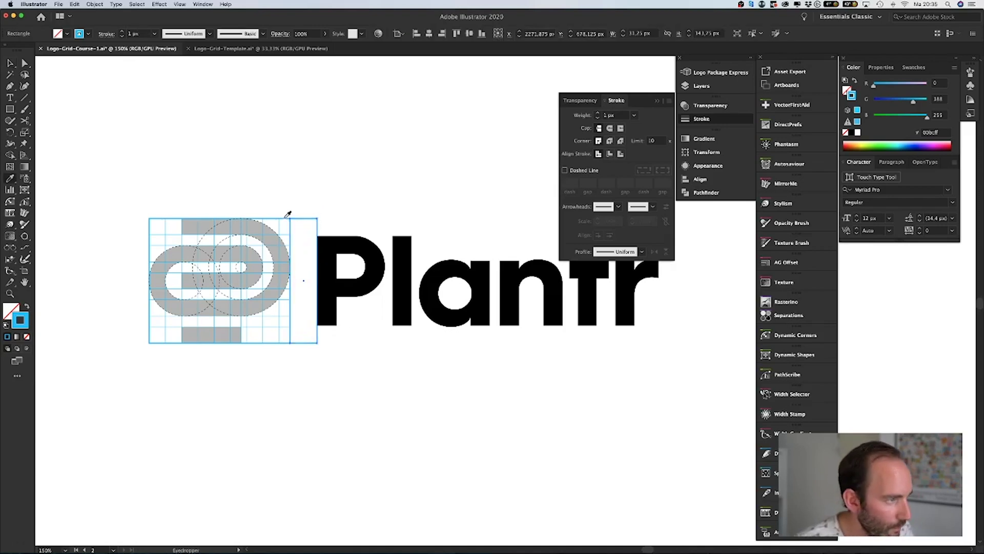
key(super+minus)
drag(463, 357, 349, 361)
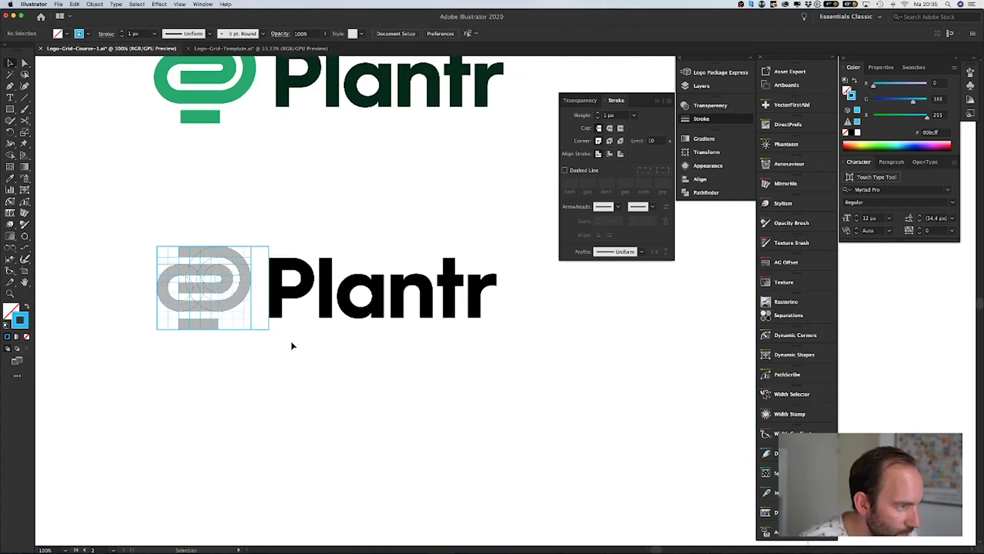
key(super+plus)
drag(209, 406, 347, 393)
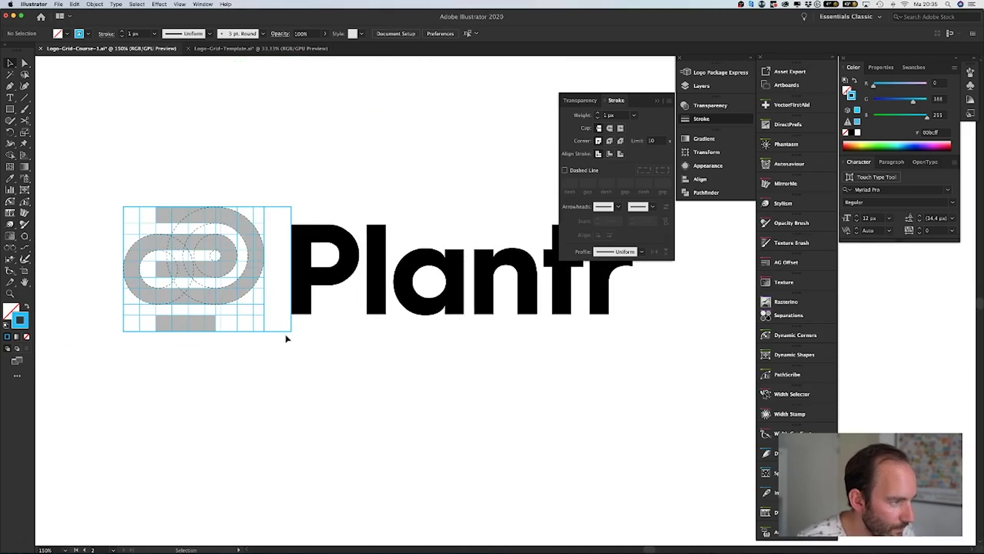
Stretch the spacer rectangle above and below the mark grid by equal amounts to about 206.25 px high
drag(275, 334, 277, 359)
drag(277, 208, 282, 183)
click(317, 221)
scroll(325, 210, up, 3)
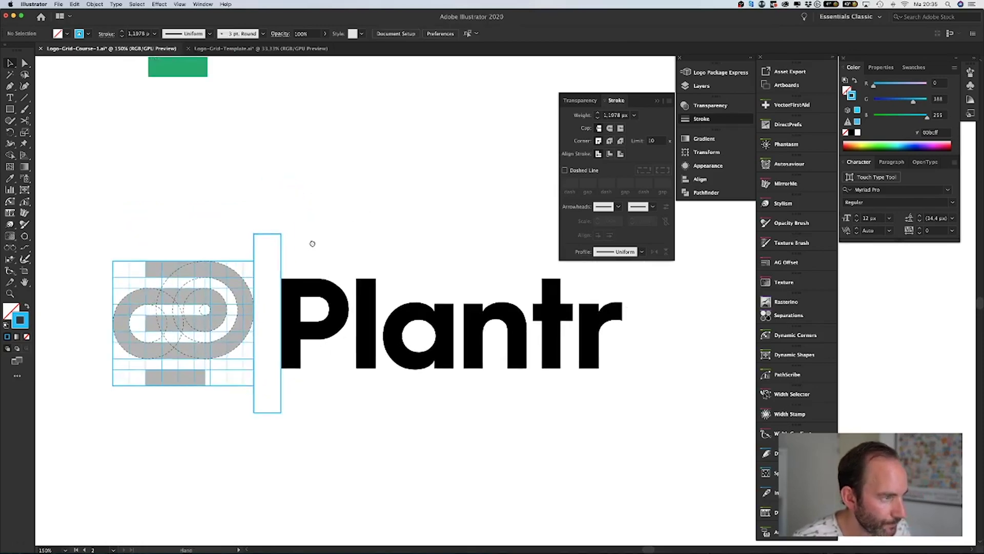
Duplicate the tall spacer rectangle and align the copy with the wordmark's right edge
drag(234, 287, 603, 287)
drag(647, 320, 666, 344)
click(610, 338)
Use a 31.25 px square at the mark grid's upper-left corner to set up a full-height spacer rectangle along the mark's left side
key(m)
mouse_move(261, 292)
mouse_down()
mouse_move(263, 283)
mouse_move(78, 296)
mouse_move(201, 268)
mouse_up()
key(v)
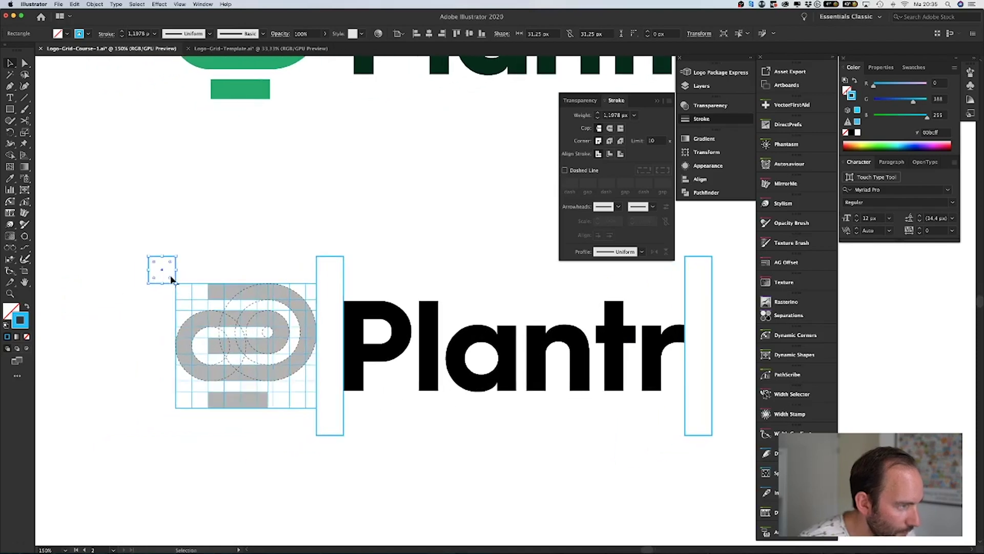
click(203, 268)
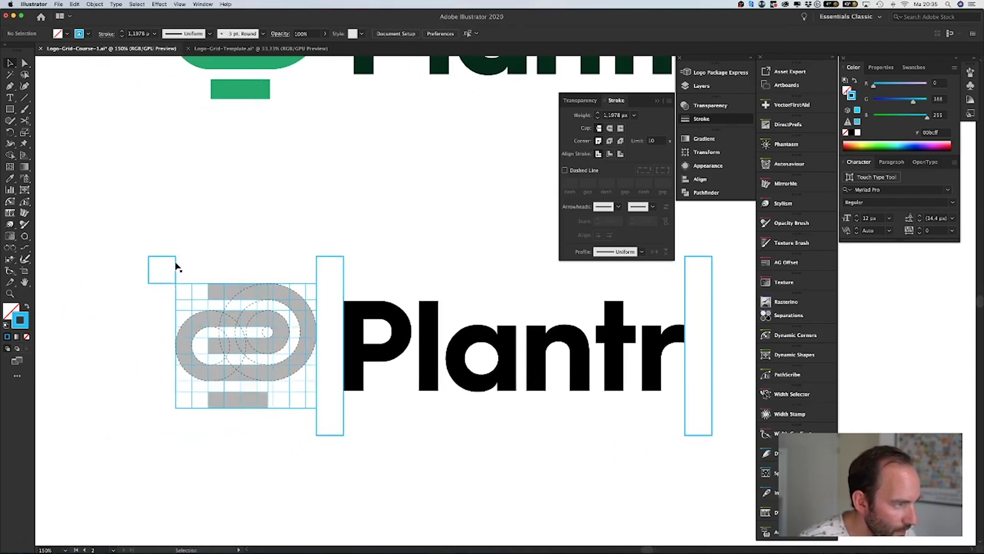
drag(168, 265, 149, 276)
key(super+shift+a)
drag(249, 241, 200, 253)
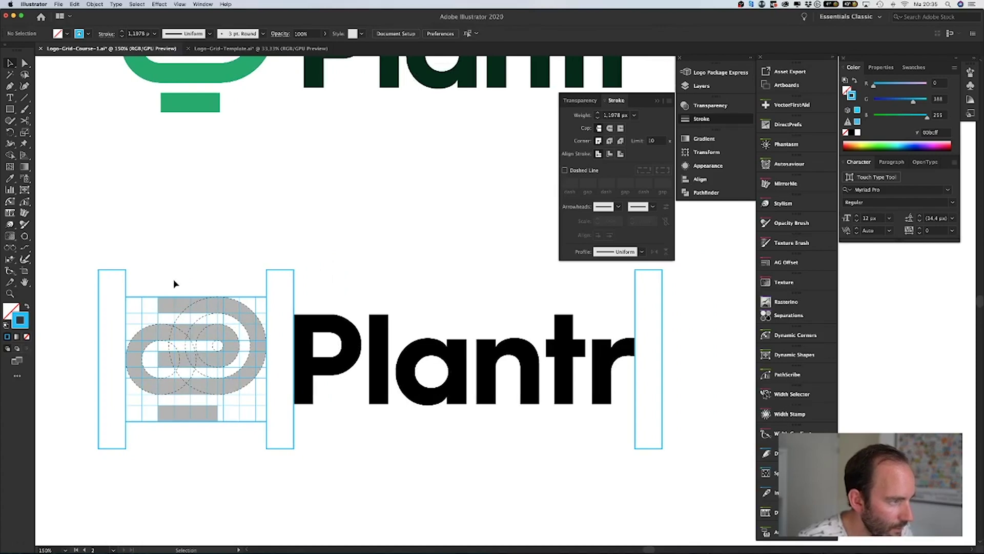
Draw a 650 by 31.25 px rectangle across the tops of the spacers and duplicate it along their lower ends
key(m)
drag(98, 269, 662, 296)
key(v)
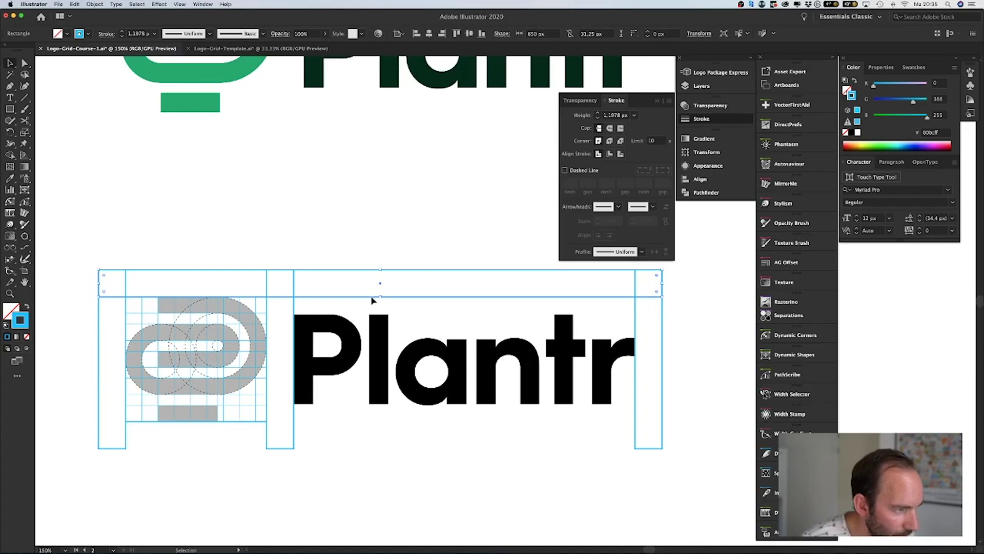
drag(373, 300, 365, 448)
click(385, 480)
drag(385, 480, 361, 464)
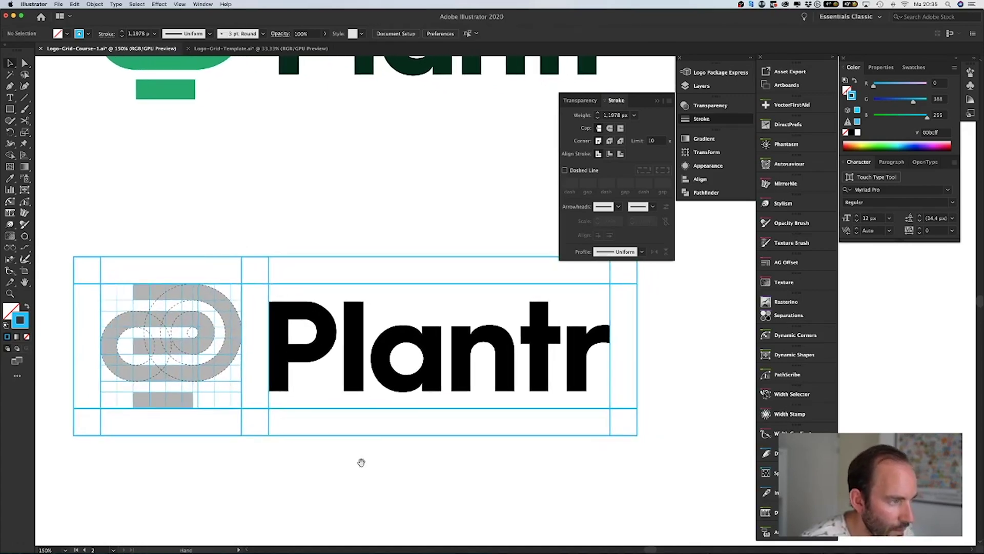
Extend the mark grid's two thin horizontal lines along the wordmark's baseline and cap height to the wordmark's right edge
click(281, 375)
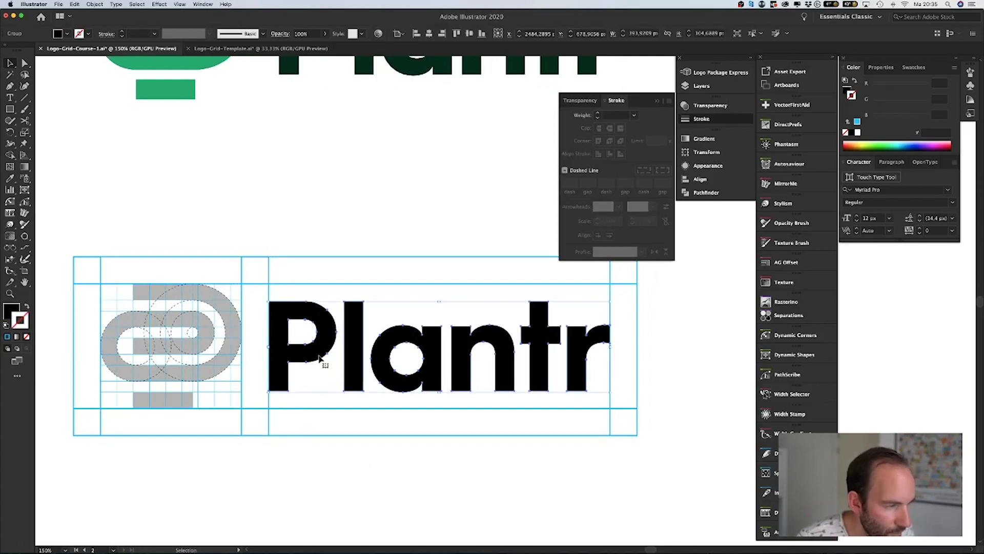
click(308, 379)
key(p)
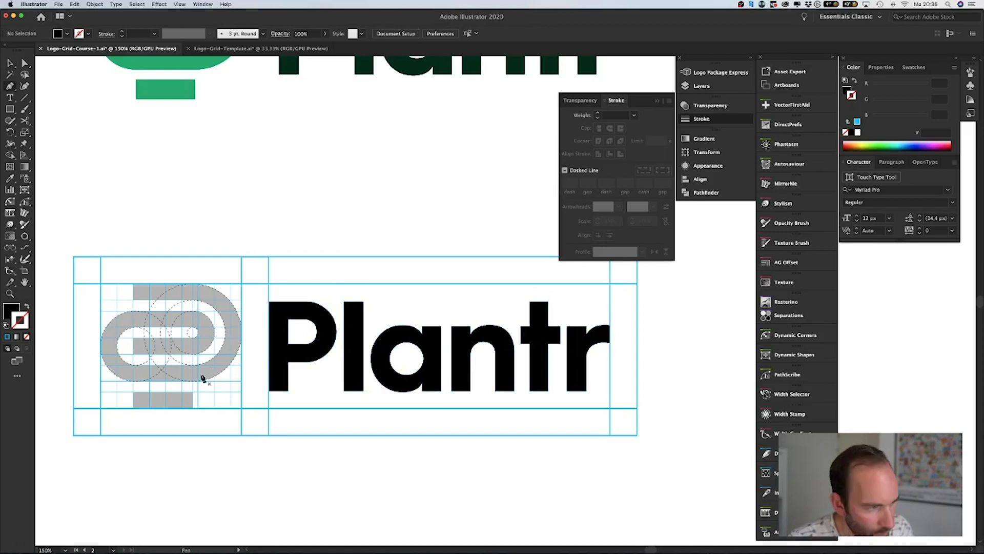
click(101, 391)
click(240, 391)
click(268, 391)
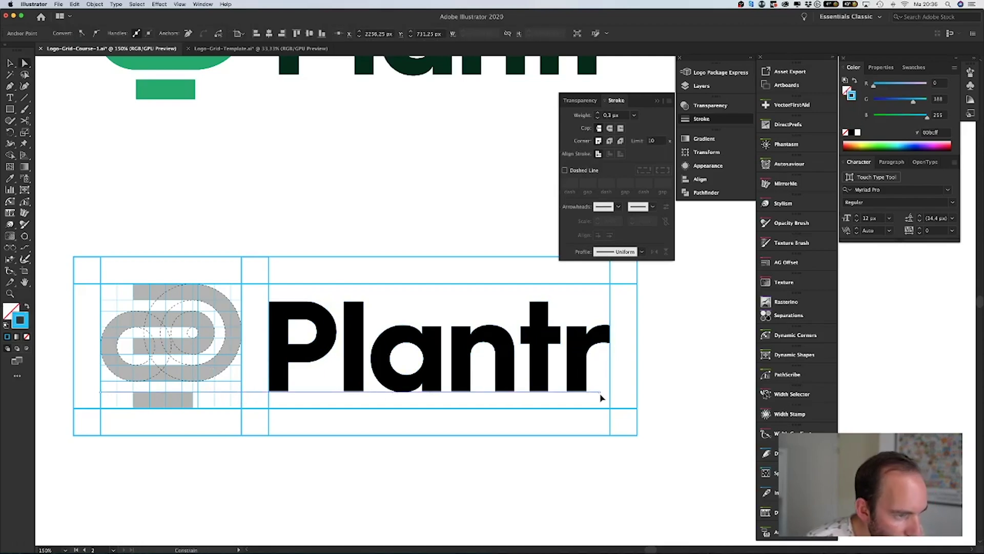
key(v)
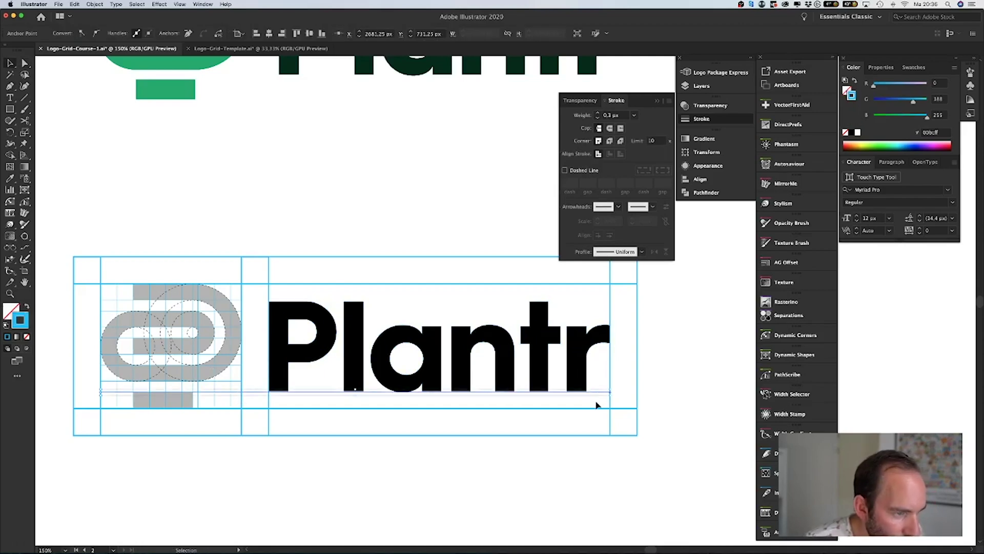
click(602, 393)
key(a)
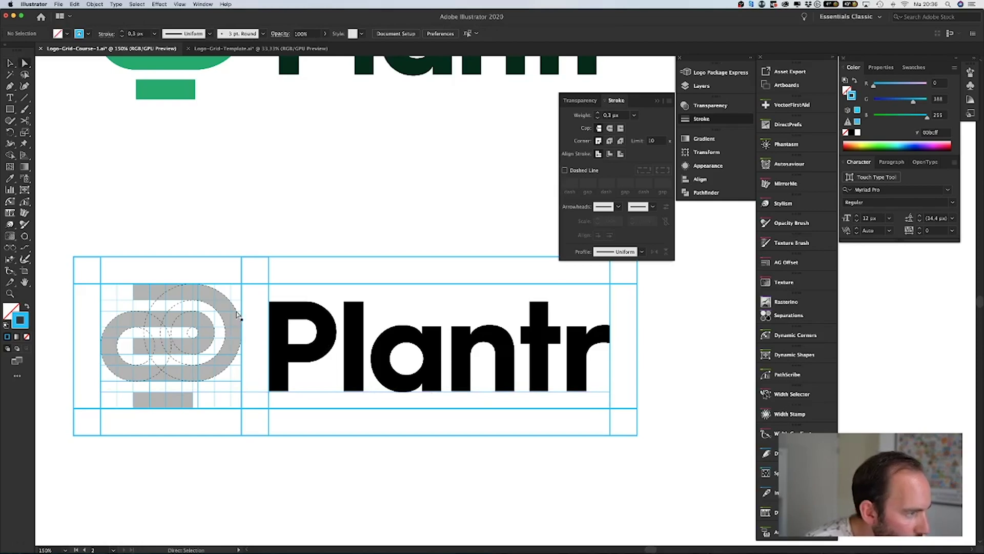
drag(239, 302, 610, 303)
Scale the wordmark up slightly toward the thin cap-height and baseline grid lines
key(v)
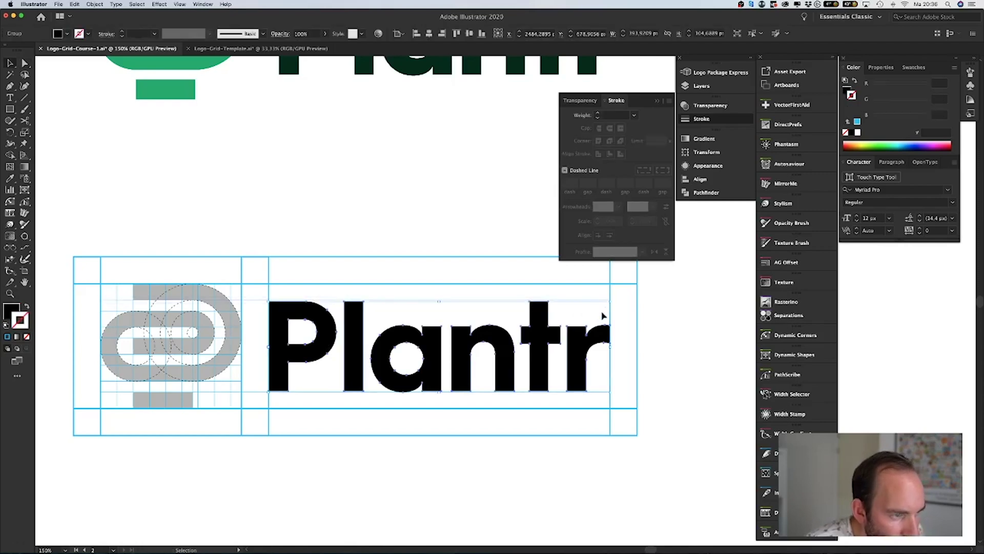
drag(611, 303, 616, 300)
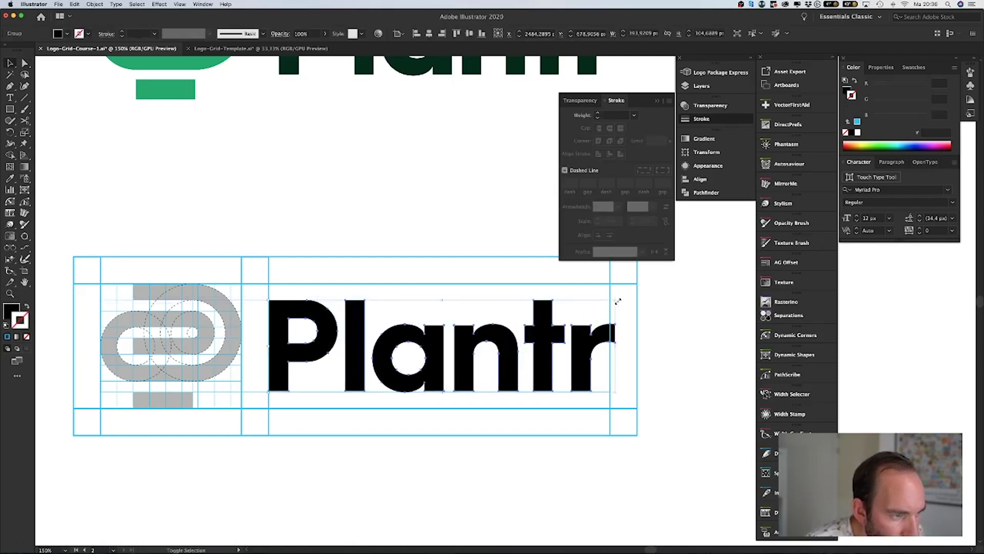
drag(622, 396, 622, 391)
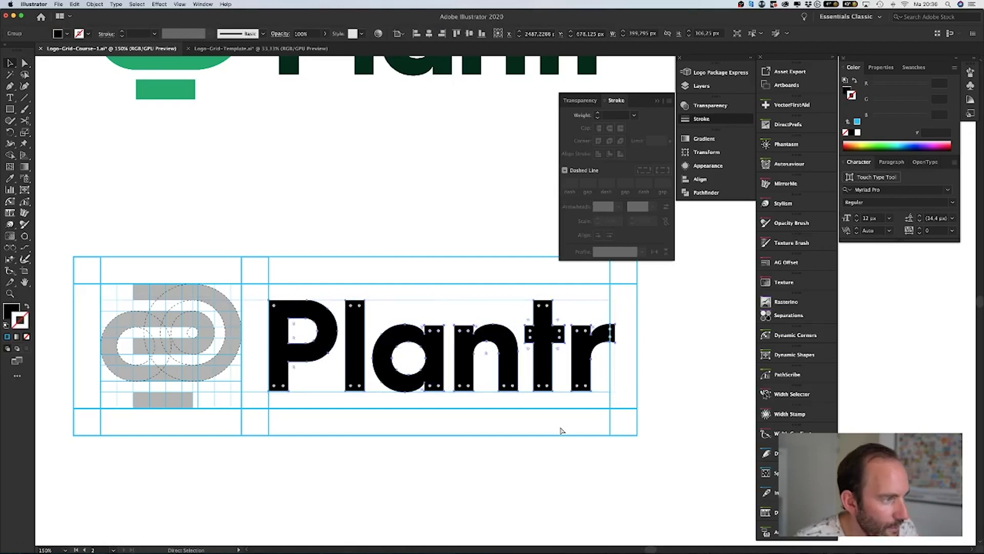
key(super+equal)
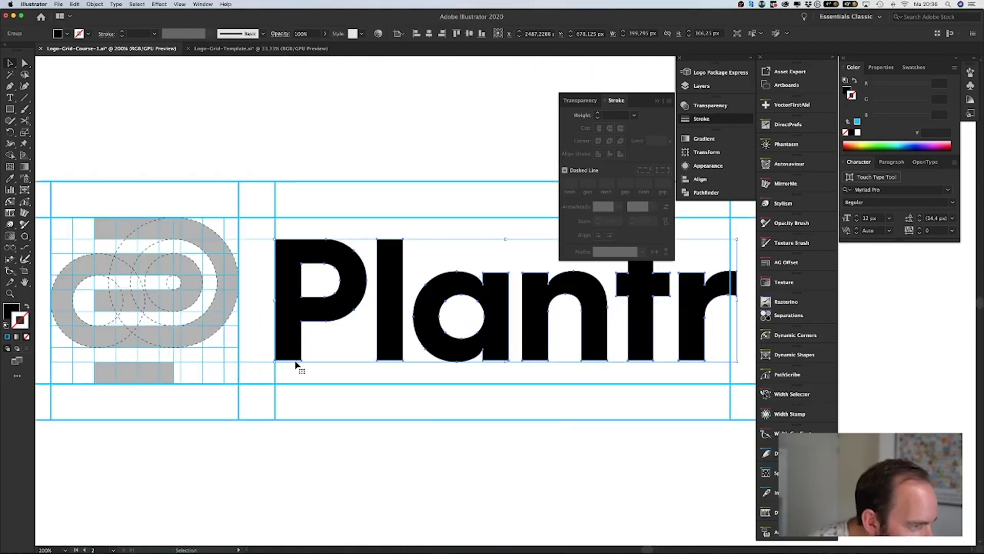
Turn off Snap to Grid and Snap to Point, and enlarge the wordmark to about 404.5 px wide to meet the baseline line
scroll(329, 372, right, 3)
key(a)
key(super+s)
key(v)
click(176, 4)
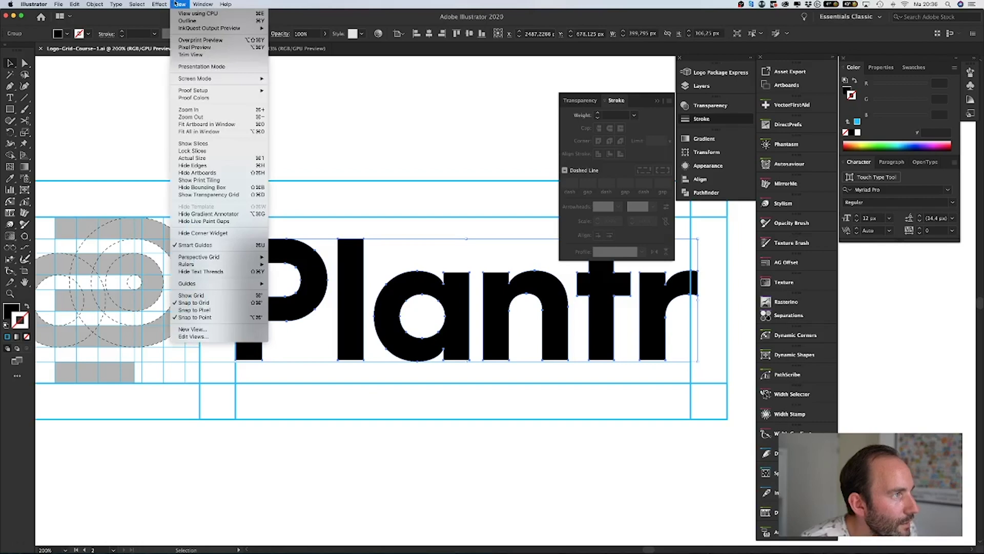
click(201, 303)
click(176, 4)
click(200, 317)
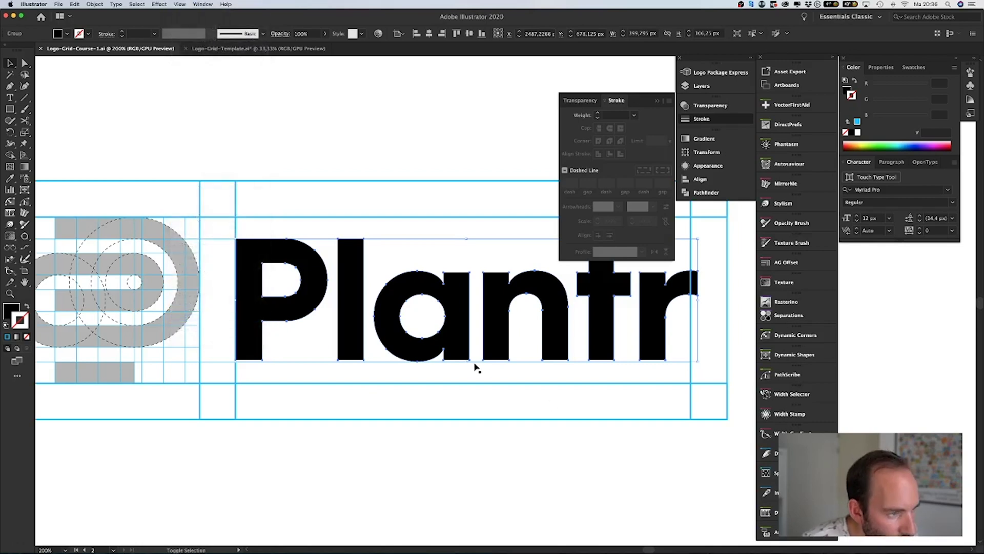
drag(467, 362, 468, 365)
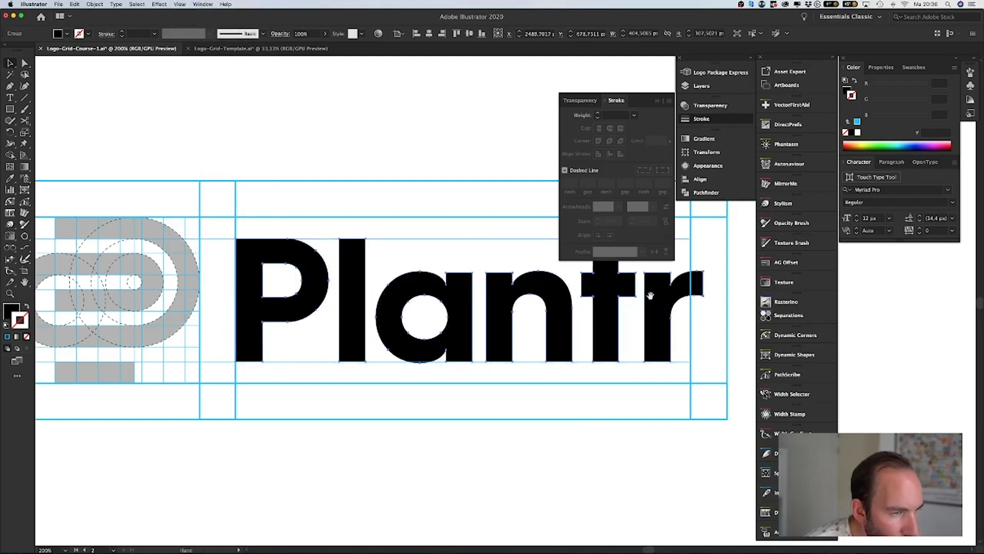
Shift the right spacer and the right ends of both horizontal bands outward to meet the enlarged wordmark's right edge
scroll(358, 303, right, 10)
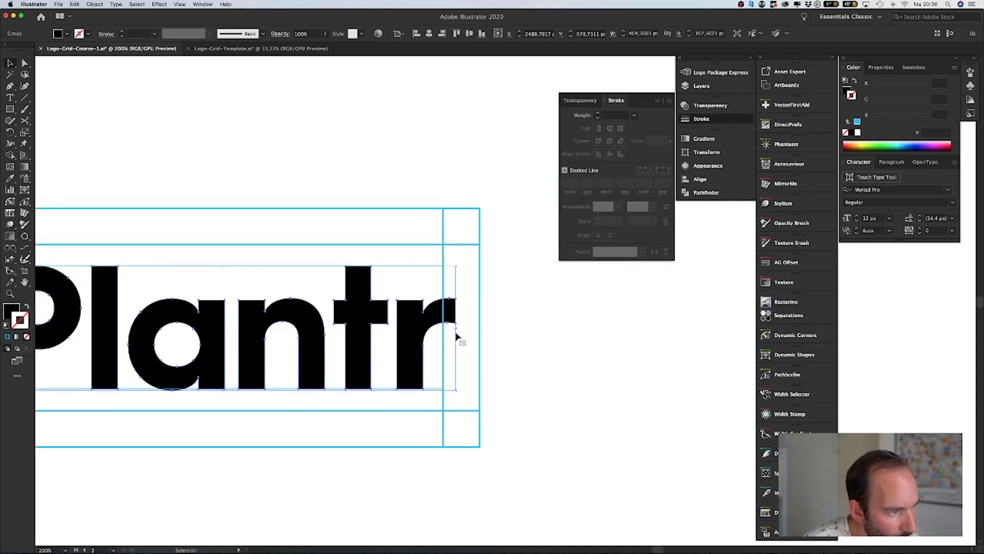
key(a)
drag(437, 410, 437, 409)
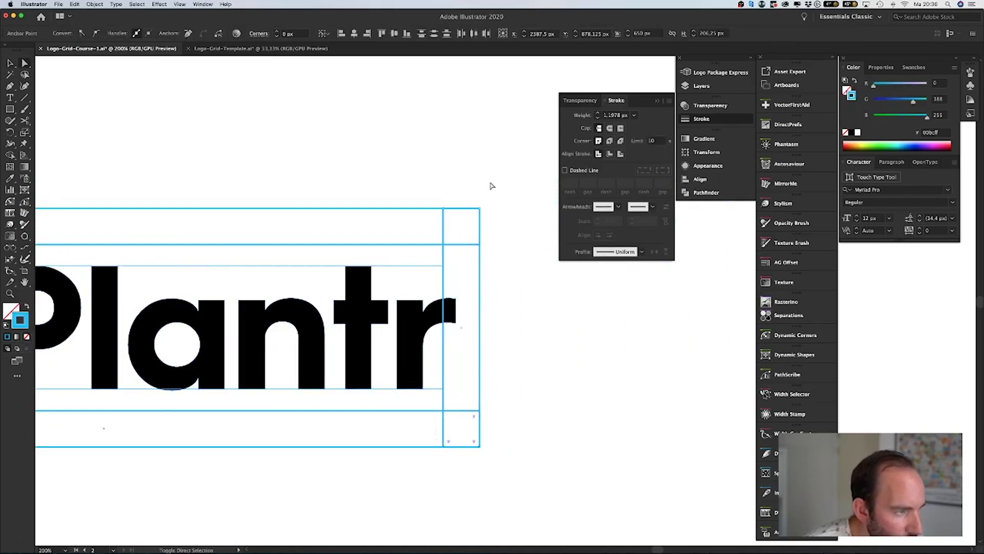
drag(490, 182, 433, 253)
key(Right)
key(Right)
key(Right)
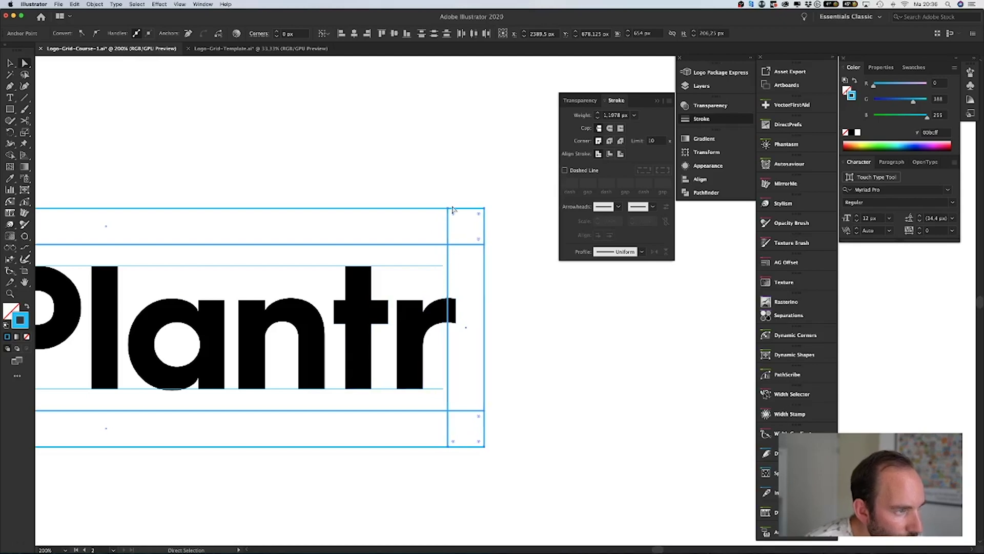
drag(449, 211, 458, 211)
click(521, 340)
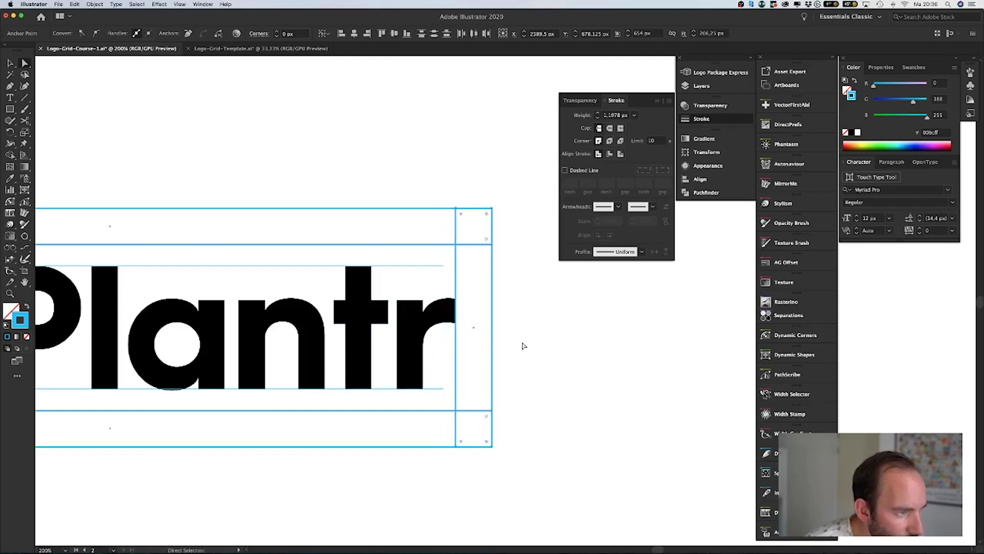
Extend the thin cap-height and baseline lines to the inner edge of the right spacer
key(super+minus)
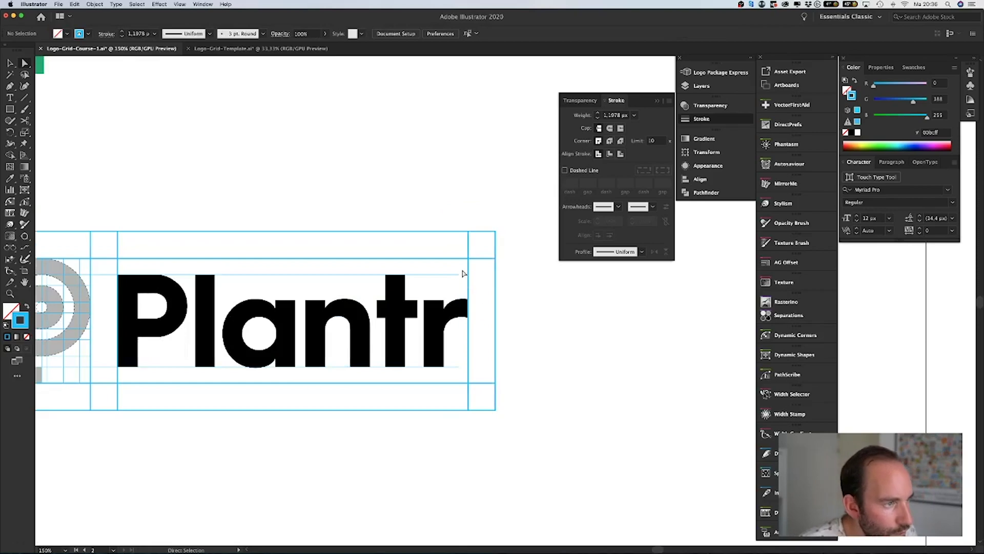
click(458, 274)
shift+click(456, 368)
drag(459, 366, 469, 369)
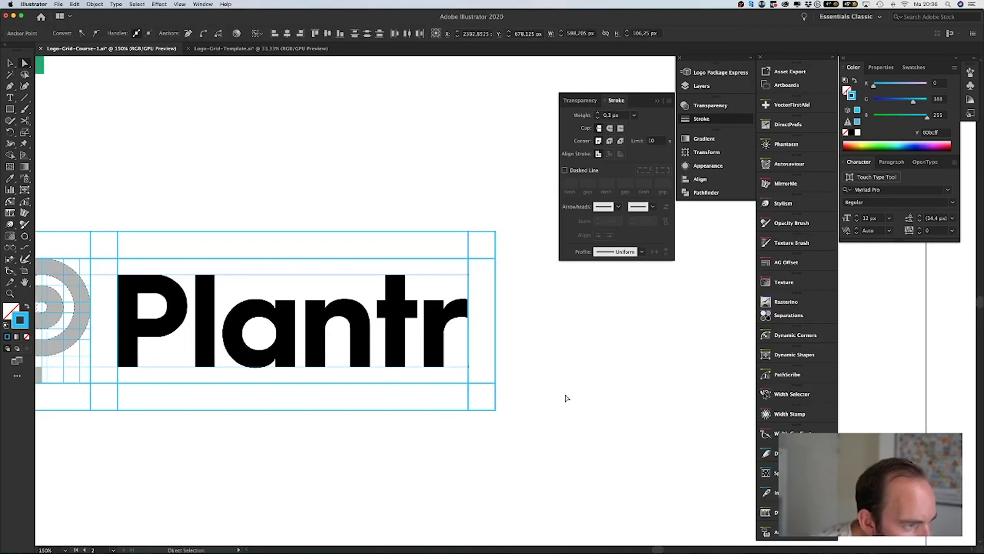
click(549, 408)
Set the wordmark's opacity to 30% and deselect it
drag(542, 413, 637, 409)
key(super+minus)
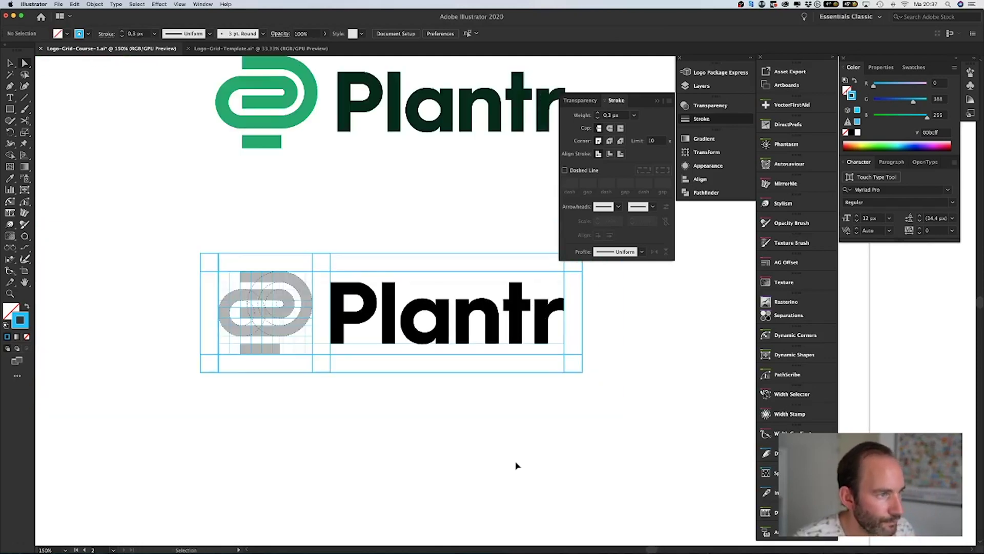
key(super+plus)
key(v)
click(439, 340)
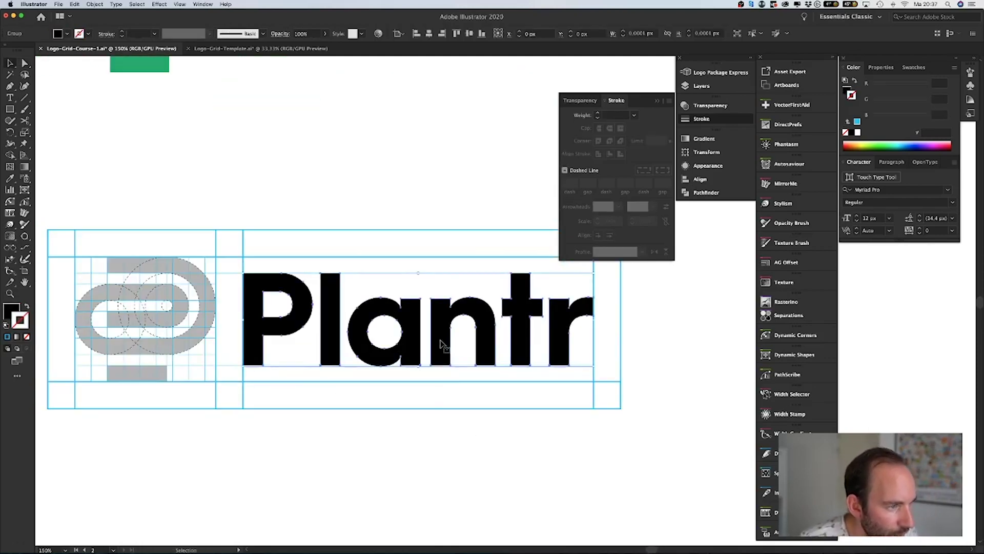
click(570, 102)
click(639, 115)
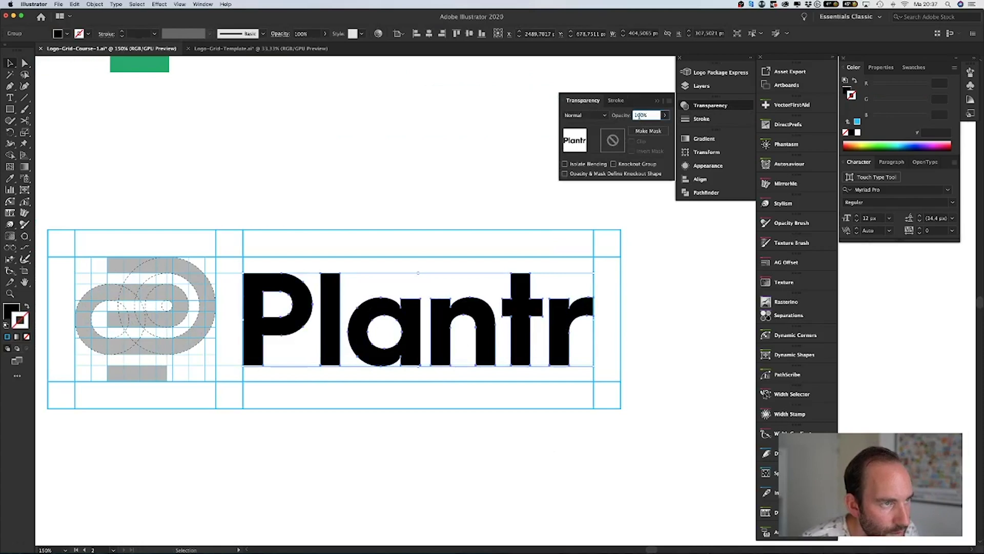
text(30)
key(Return)
click(429, 184)
Draw a rectangle about 660.7 by 30.9 px over the upper clear-space band and give it the grid's blue as fill without stroke
scroll(422, 166, left, 5)
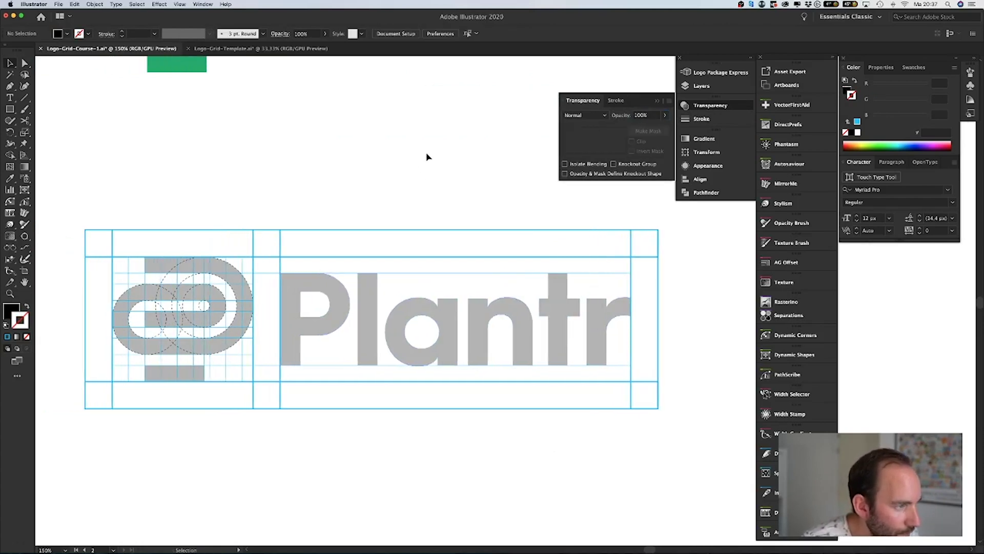
key(super+plus)
drag(427, 156, 474, 166)
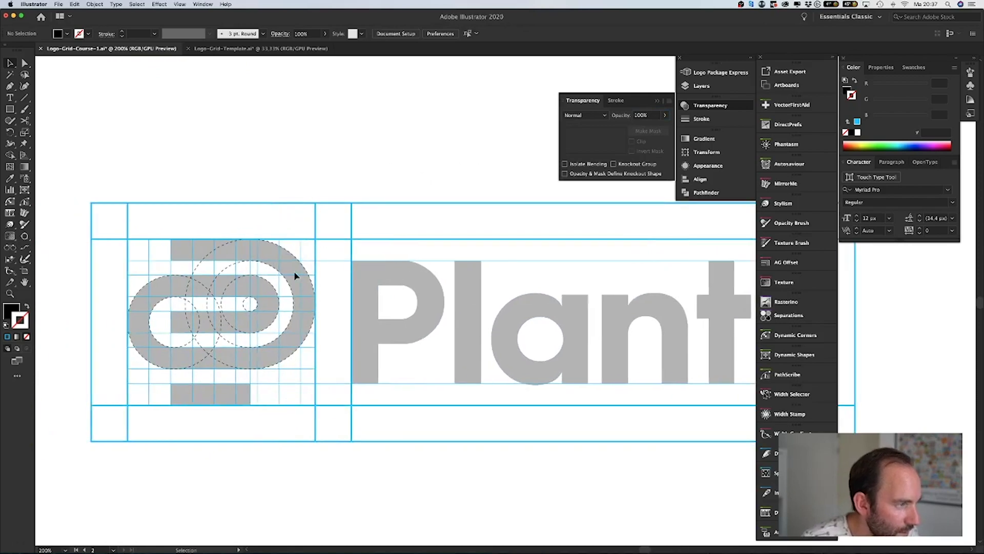
key(super+minus)
drag(462, 457, 353, 455)
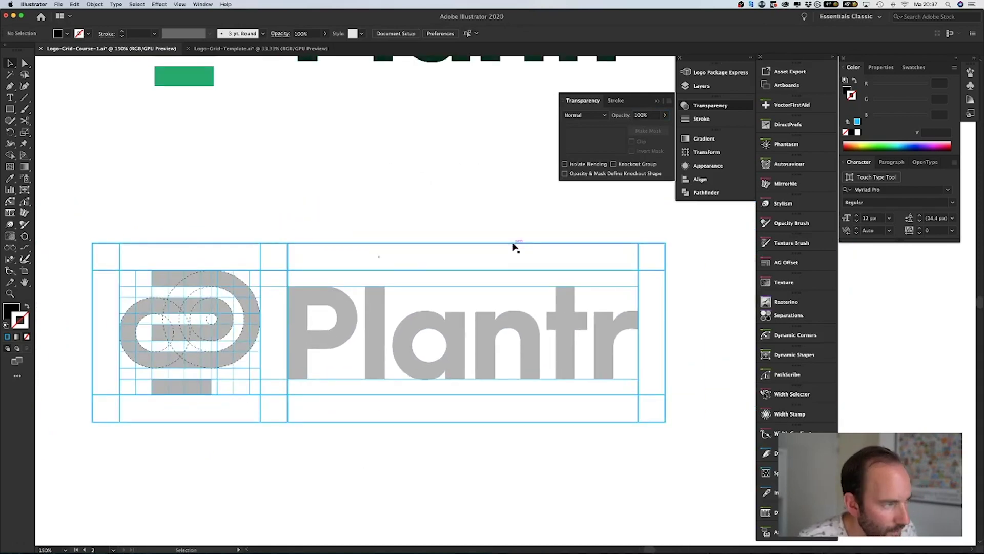
key(m)
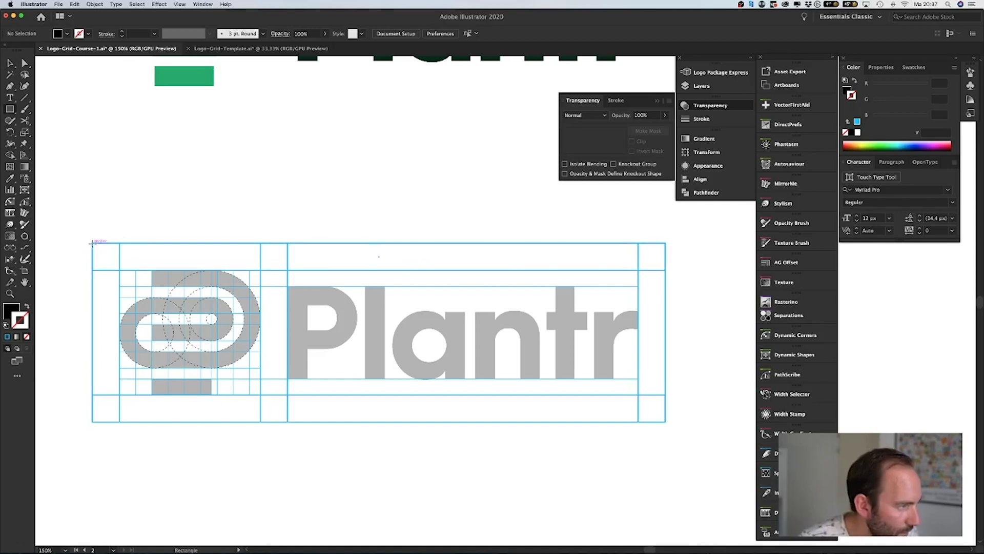
drag(93, 243, 666, 269)
key(i)
click(262, 295)
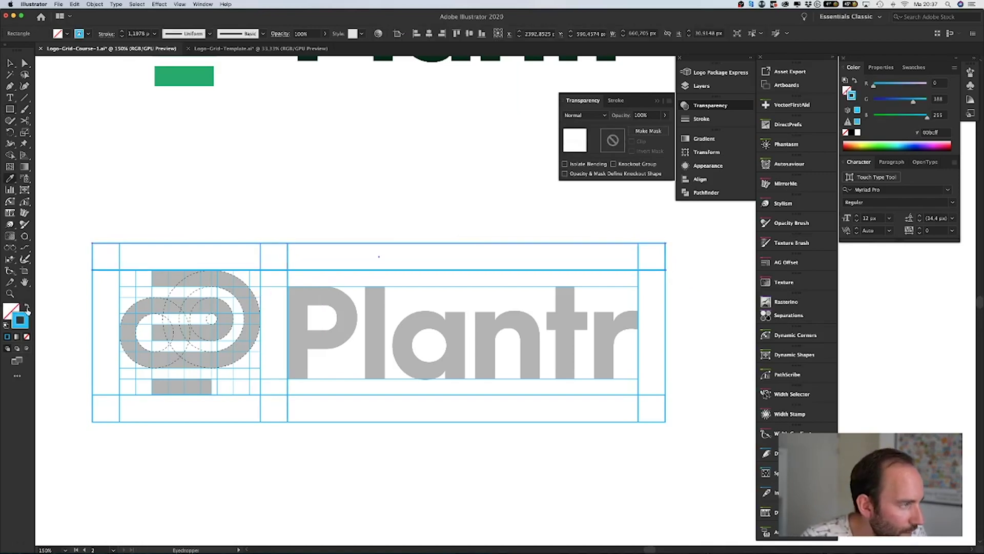
click(27, 307)
Set the blue rectangle's opacity to 10% and deselect it
key(v)
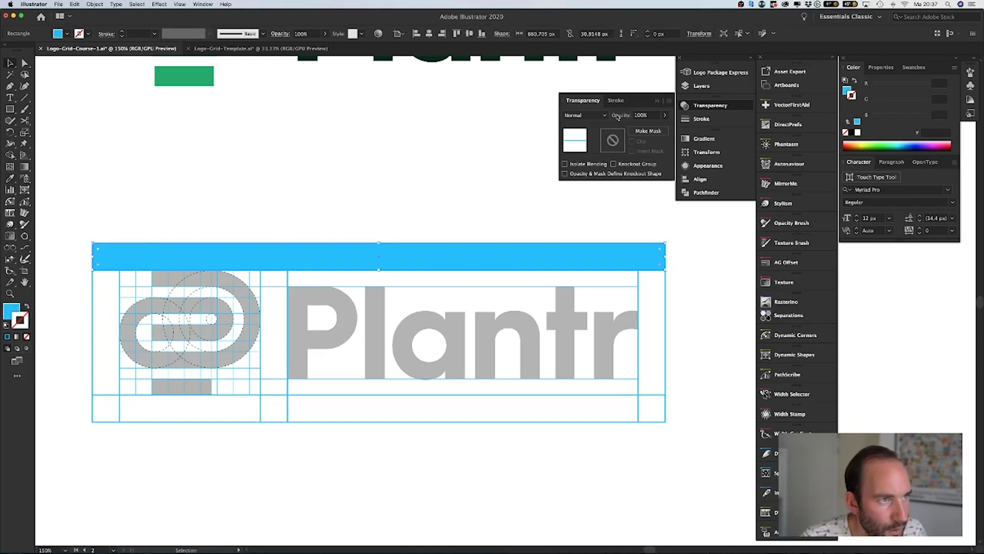
click(640, 116)
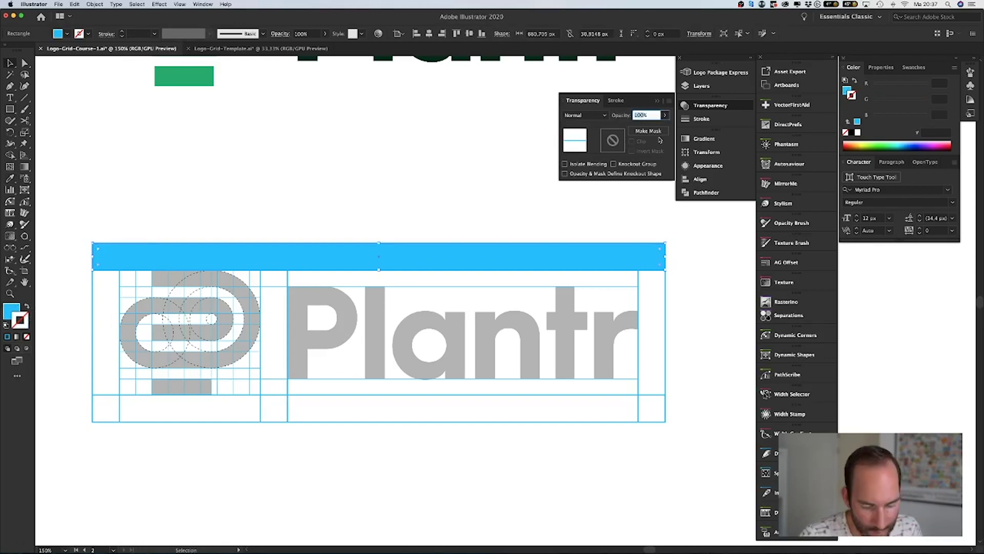
key(Return)
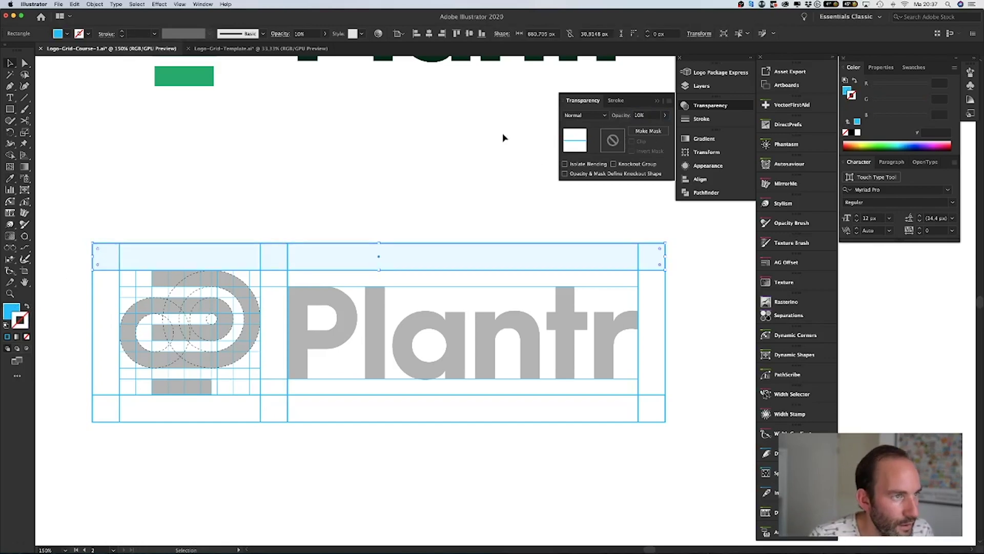
click(431, 177)
Copy the tinted rectangle down to the lower clear-space band and bottom-align it with the band's outline, aligning to the selection
drag(430, 260, 502, 397)
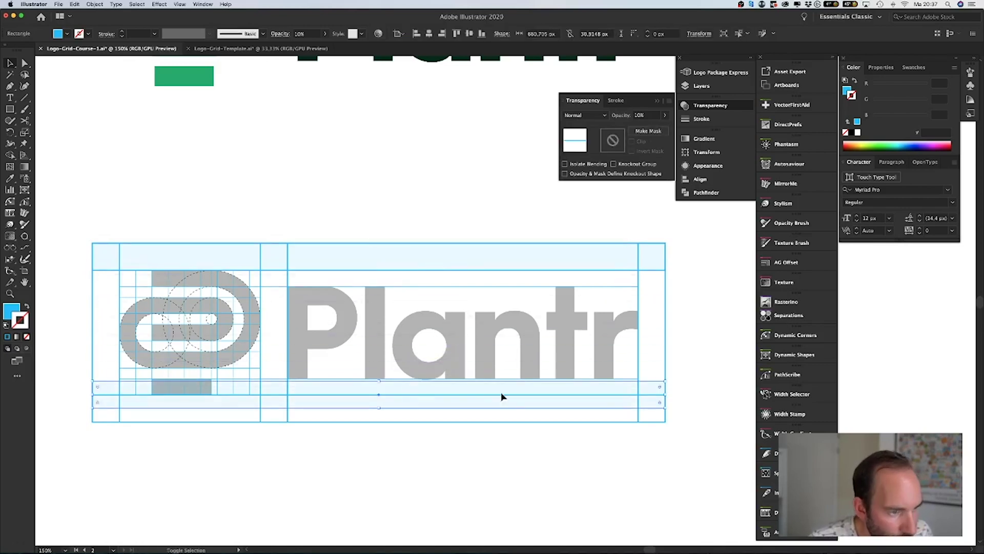
shift+click(520, 423)
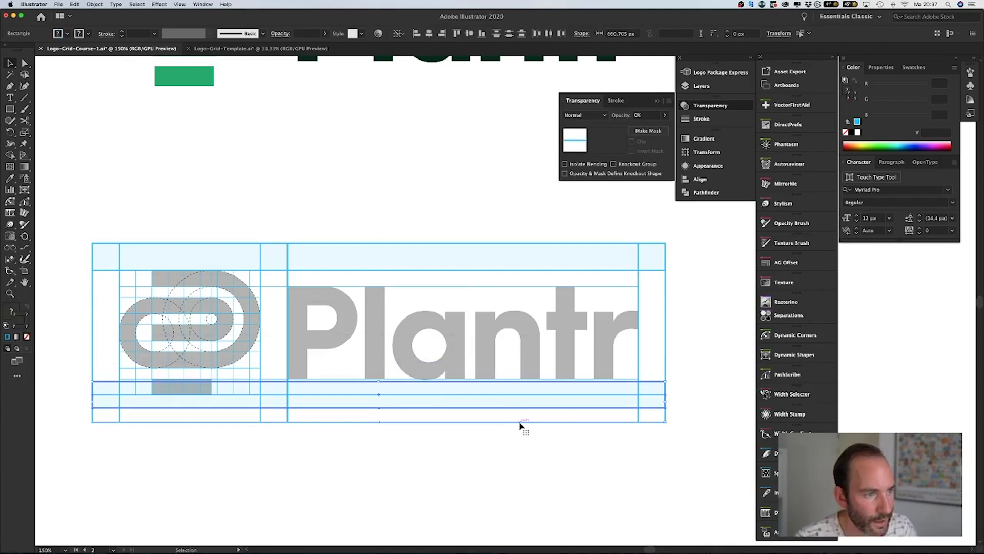
click(700, 178)
click(658, 216)
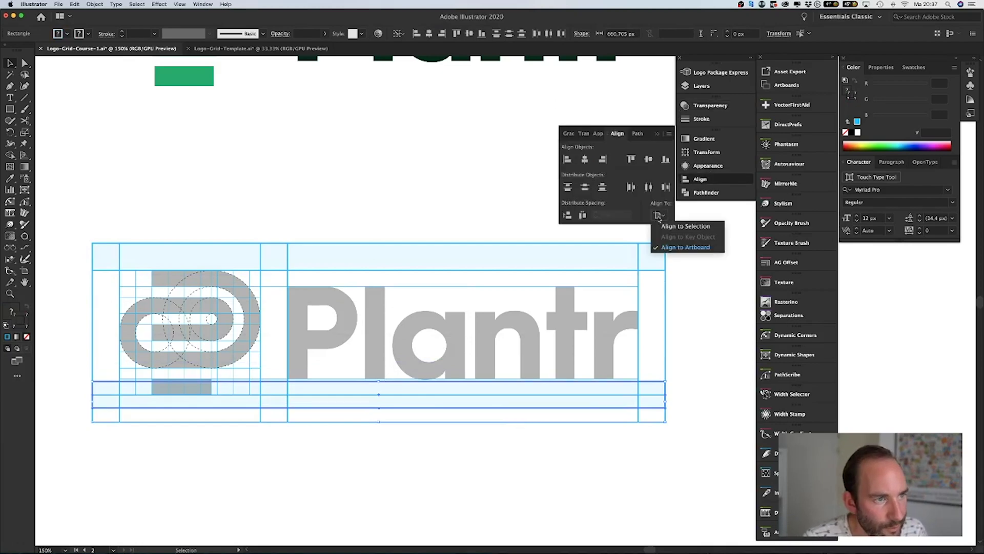
click(685, 226)
click(665, 159)
click(685, 302)
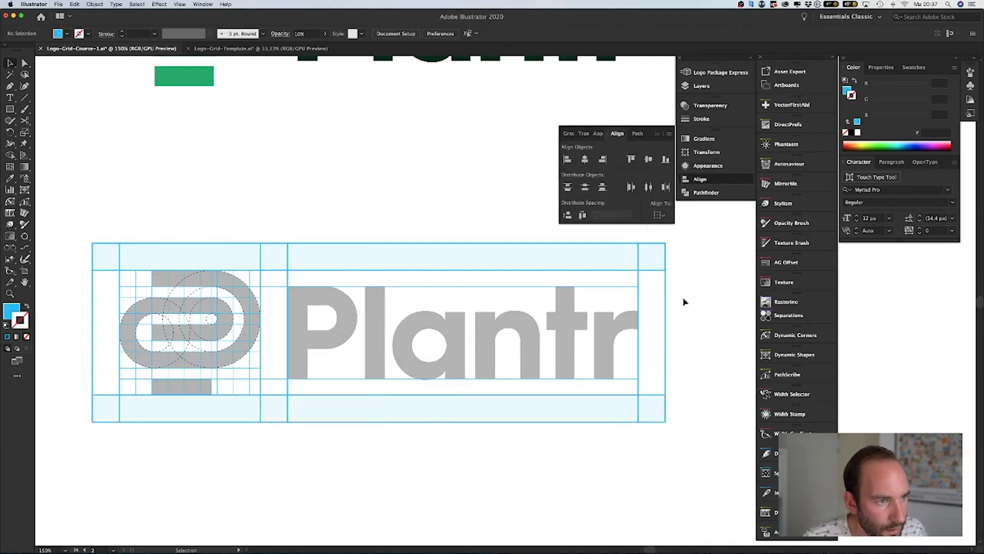
Draw a full-height blue rectangle about 31.8 px wide over the right spacer and set its opacity to 10%
scroll(679, 361, right, 5)
key(m)
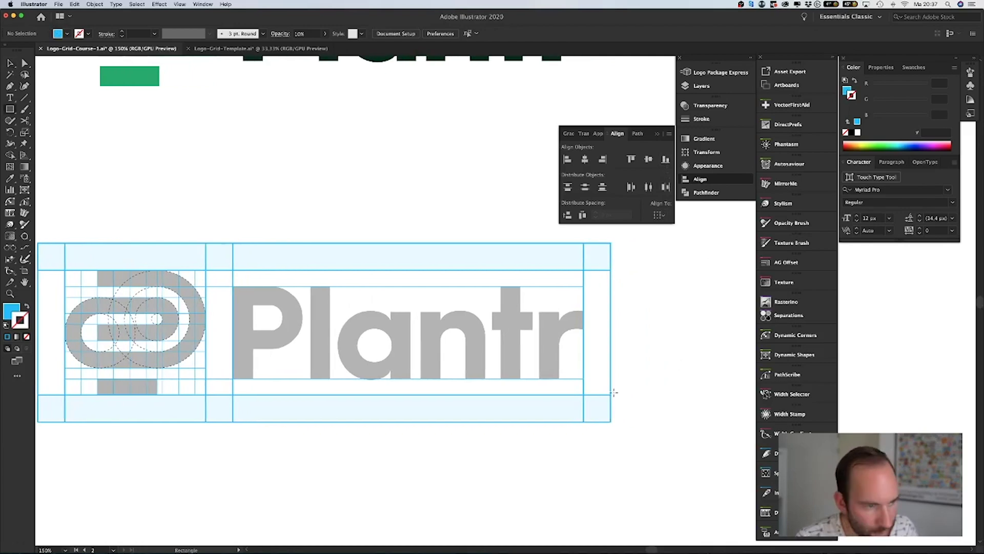
drag(583, 423, 611, 243)
key(v)
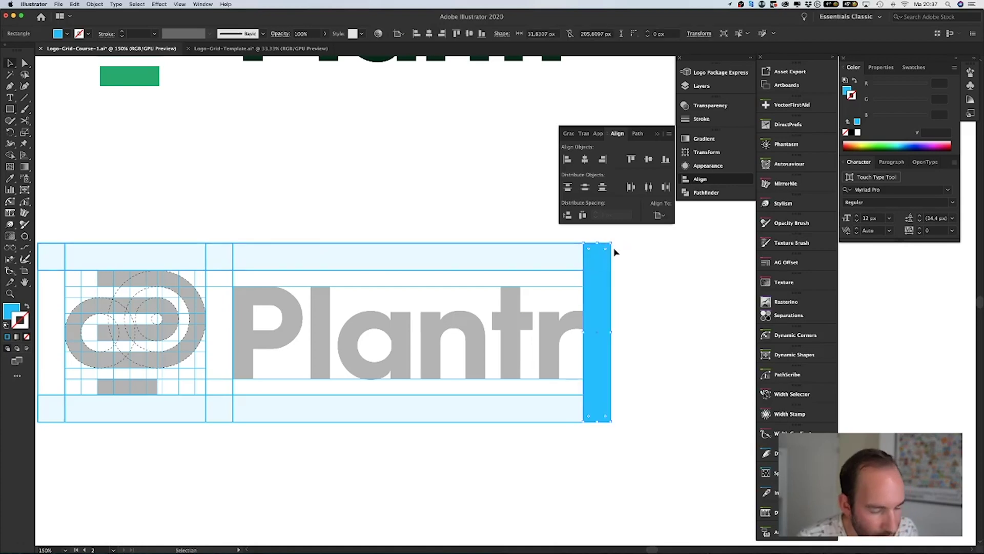
key(1)
click(461, 193)
Copy the tinted vertical strip to the frame's left edge, left-aligned with the band, and into the spacer between mark and wordmark
drag(601, 308, 494, 310)
scroll(512, 308, left, 5)
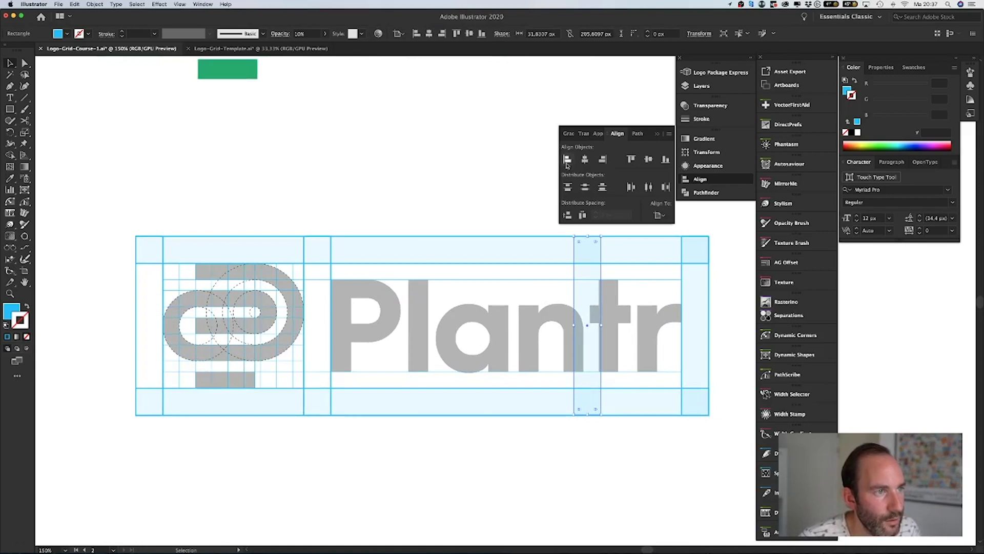
shift+click(154, 251)
click(667, 216)
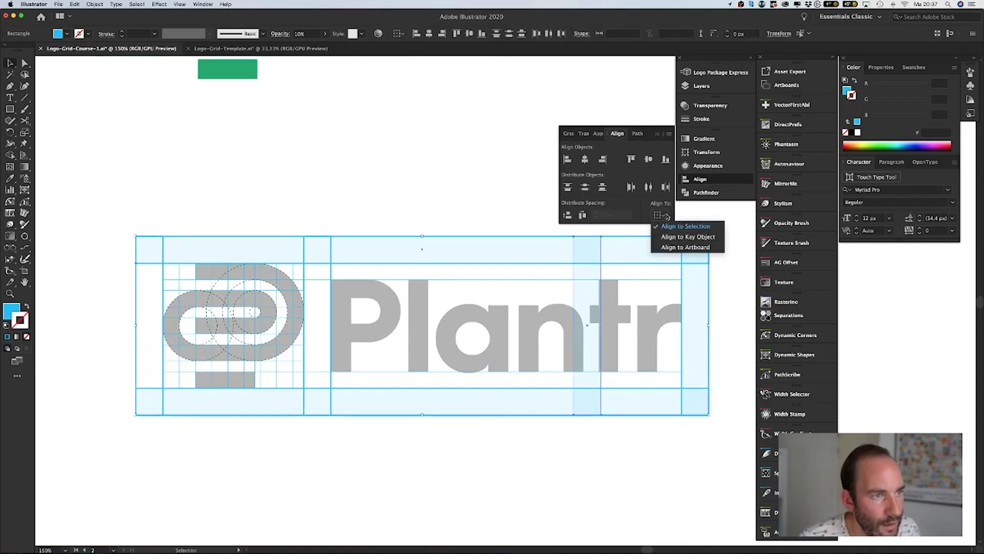
click(567, 160)
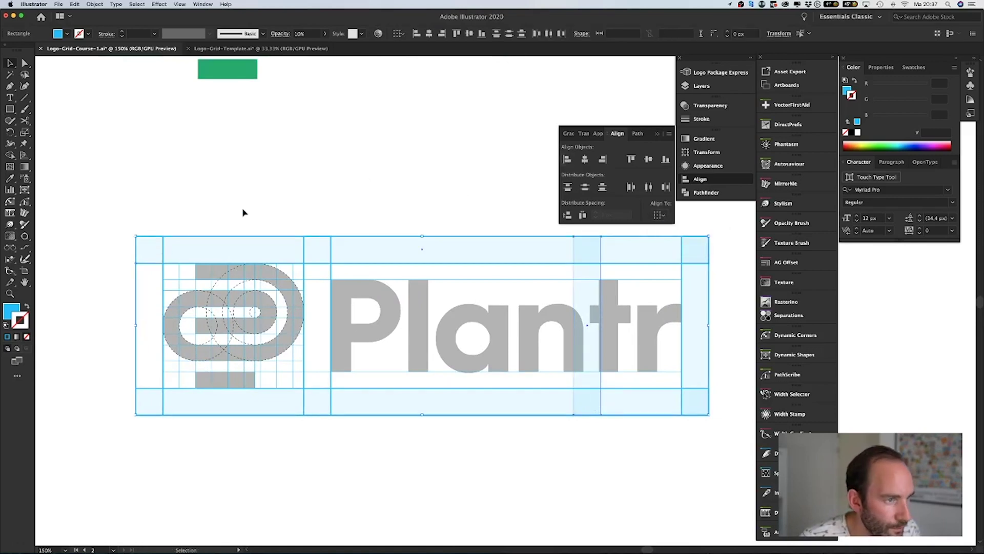
click(566, 159)
click(431, 165)
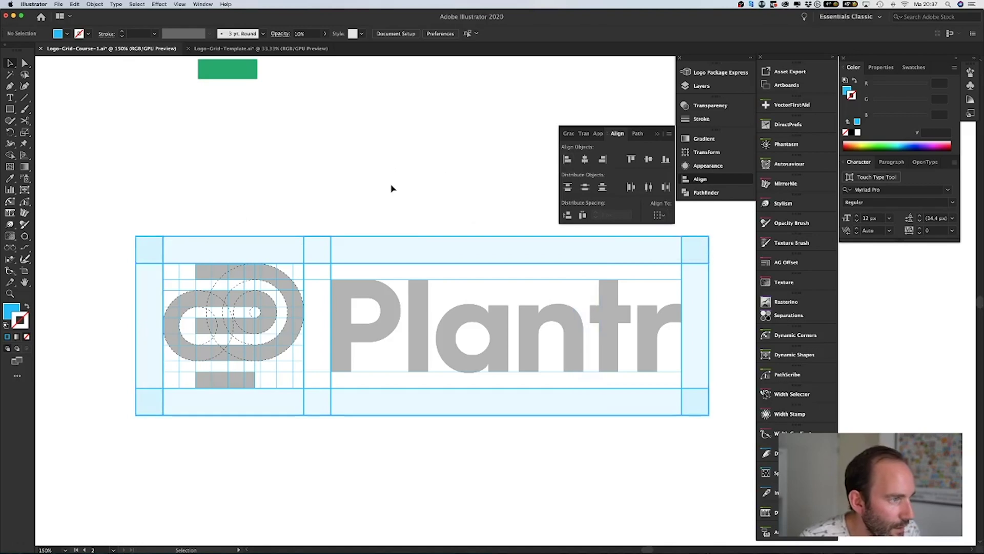
drag(156, 281, 322, 275)
click(341, 207)
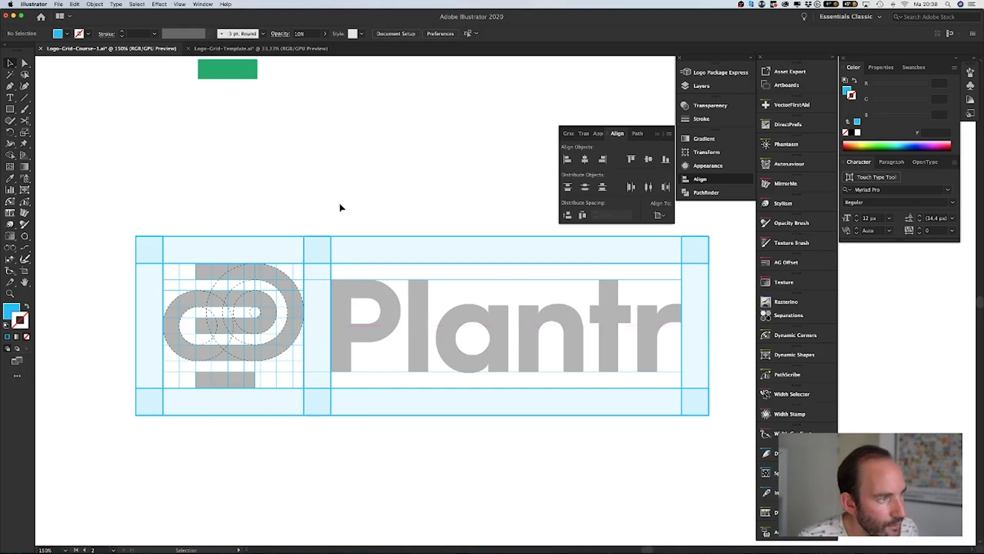
key(super+minus)
scroll(340, 207, right, 5)
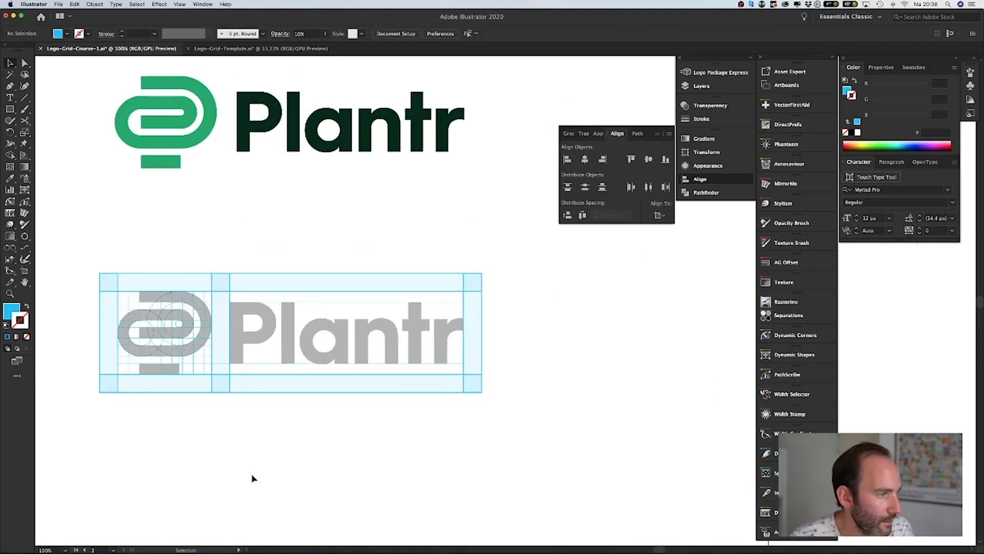
scroll(257, 477, left, 3)
key(super+equal)
drag(259, 474, 373, 455)
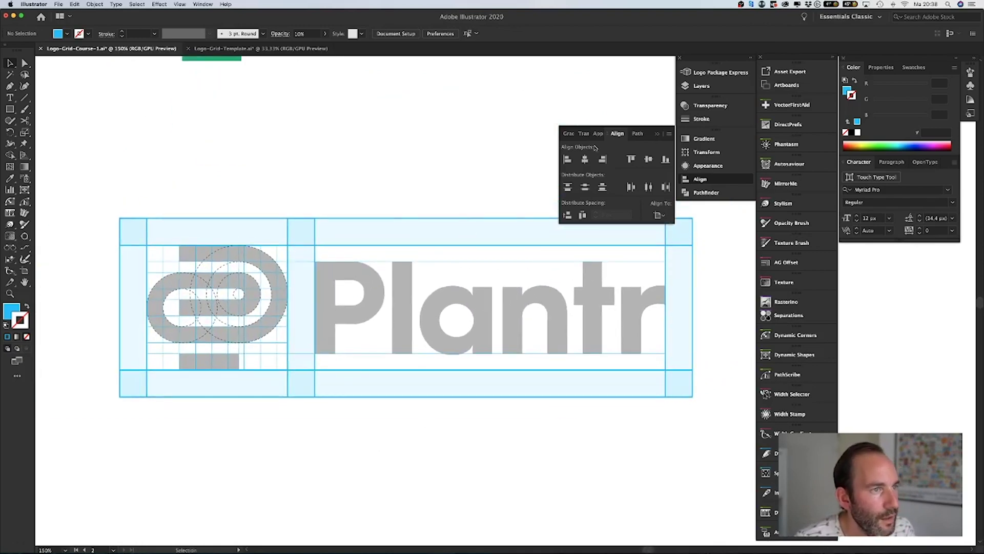
click(615, 137)
scroll(524, 150, up, 2)
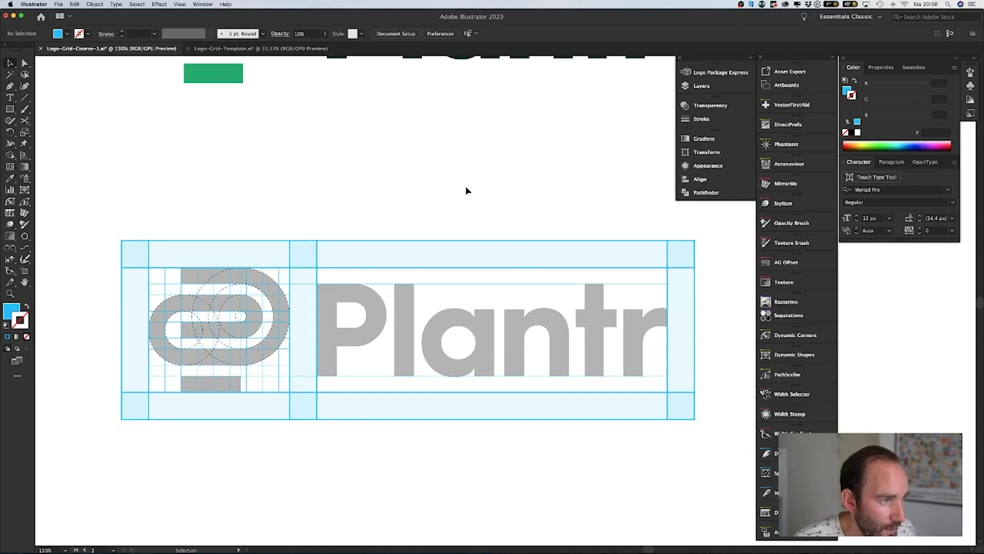
Lower the top-left anchor point of the letter t to Y 629 px so that its top edge slants
key(a)
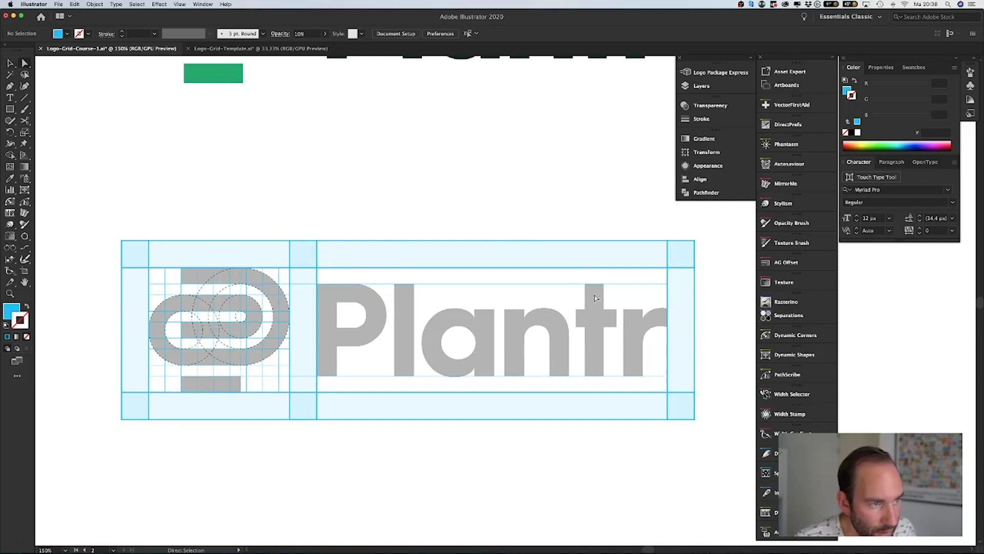
click(594, 298)
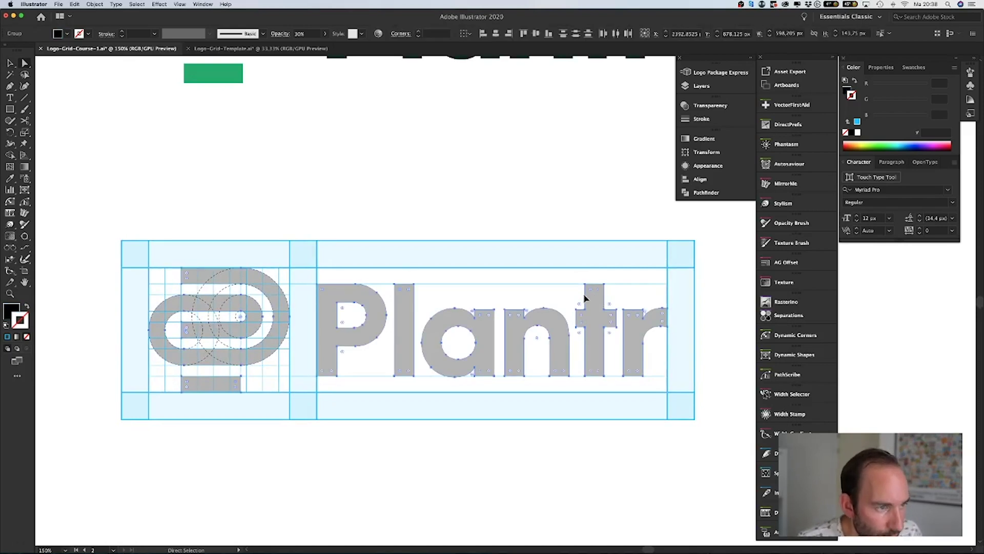
click(580, 296)
click(587, 287)
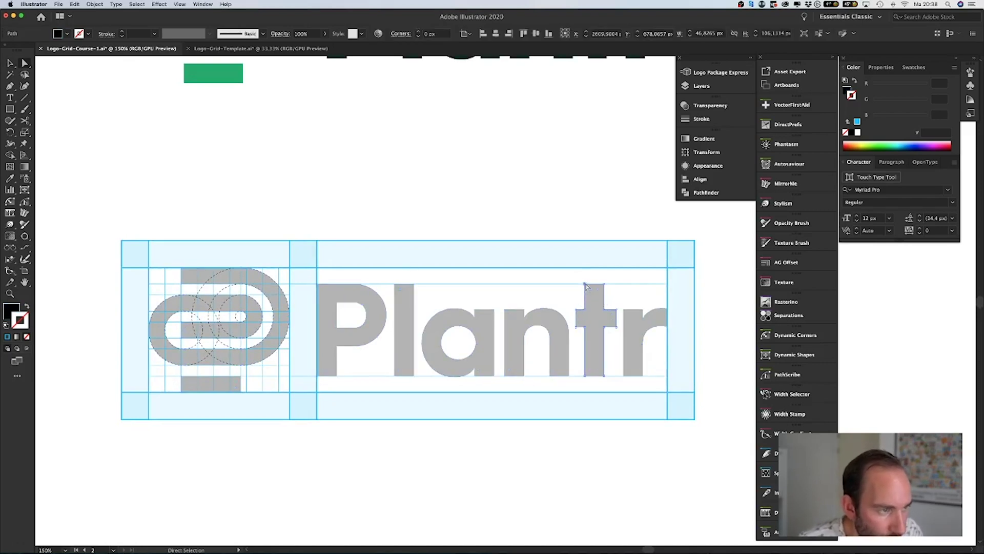
click(585, 284)
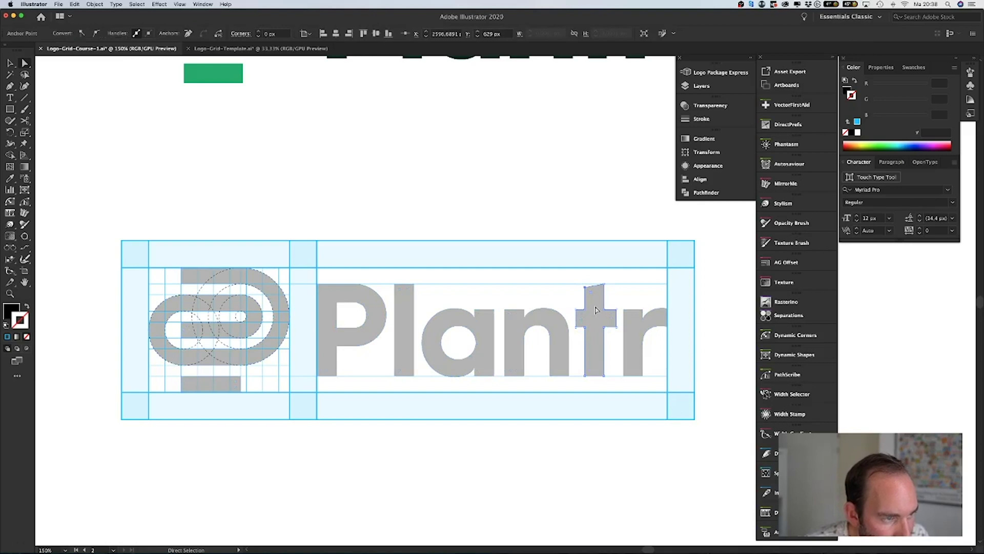
Align the top-left anchor point of the letter l to the lowered t anchor, aligning to the selection, so its top slants too
click(407, 295)
click(396, 285)
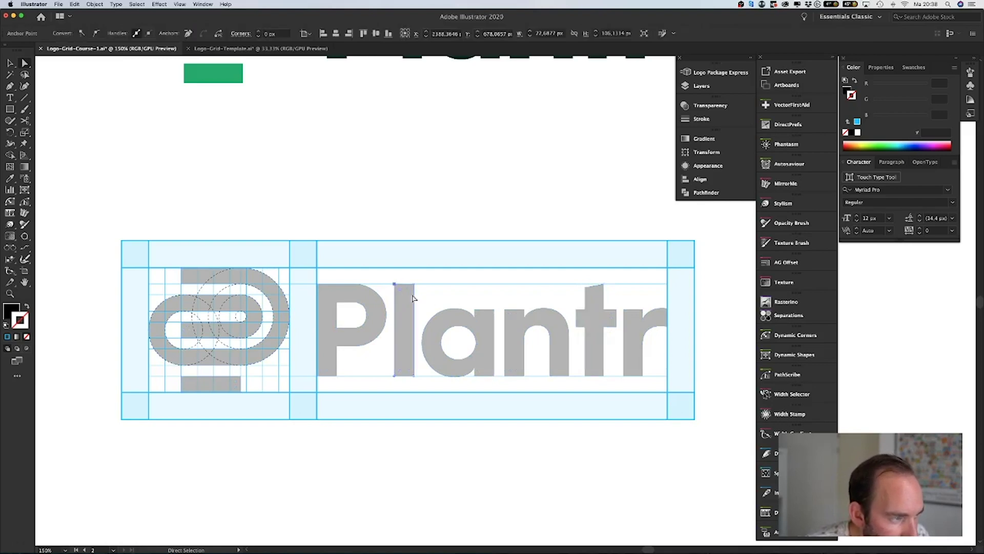
shift+click(587, 289)
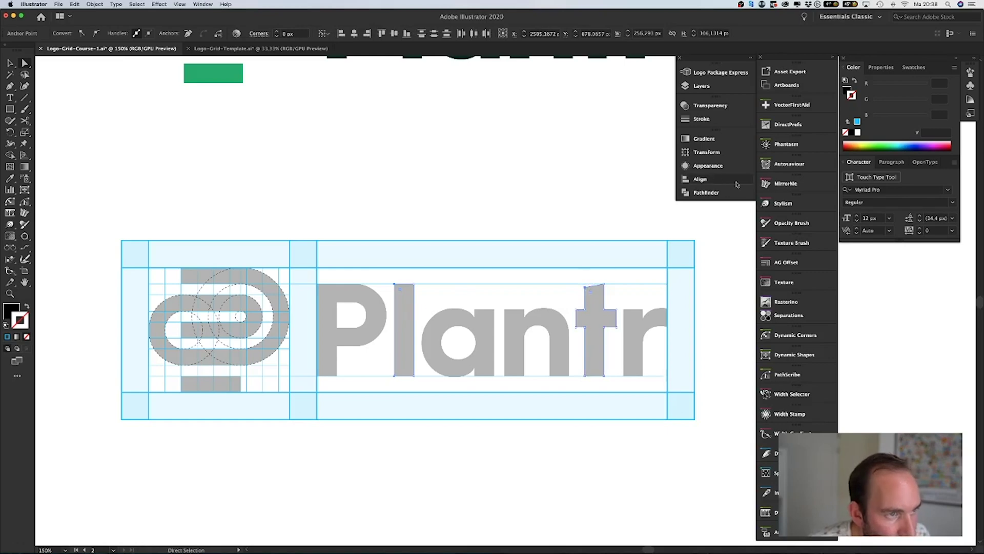
click(700, 178)
click(658, 216)
click(663, 226)
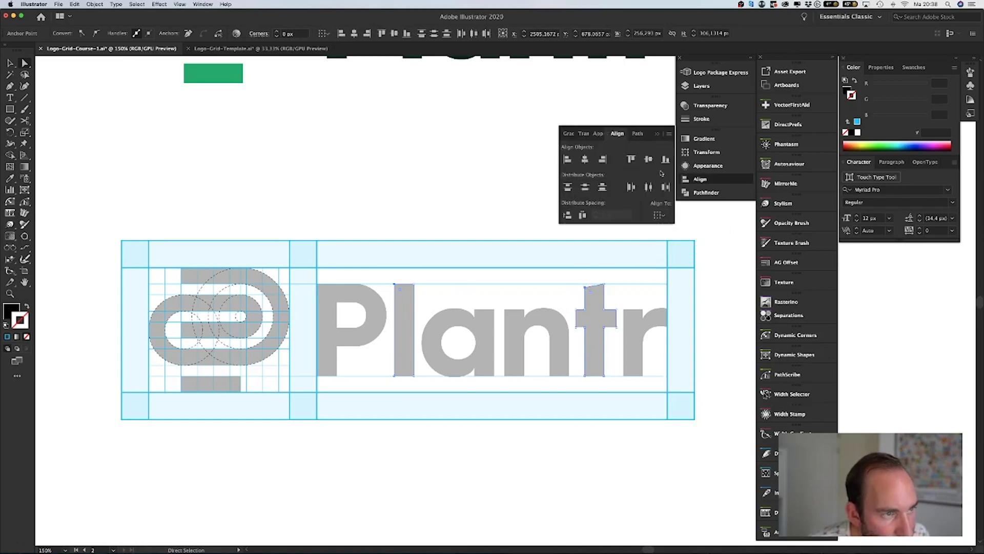
click(477, 191)
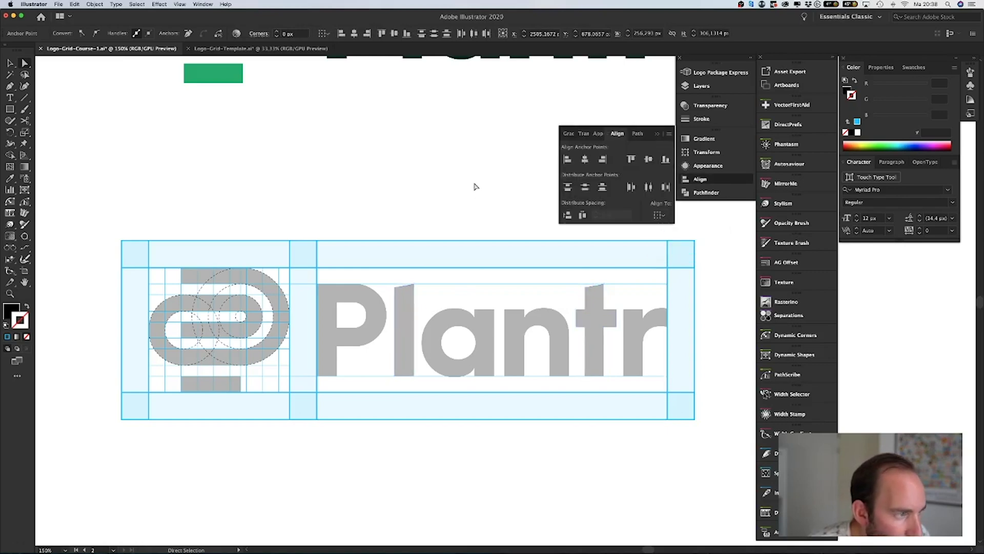
Sample the dashed circle's 0.3 px stroke style for the Pen tool and change the stroke colour to magenta ff00ff
scroll(477, 205, up, 3)
scroll(477, 205, right, 2)
key(i)
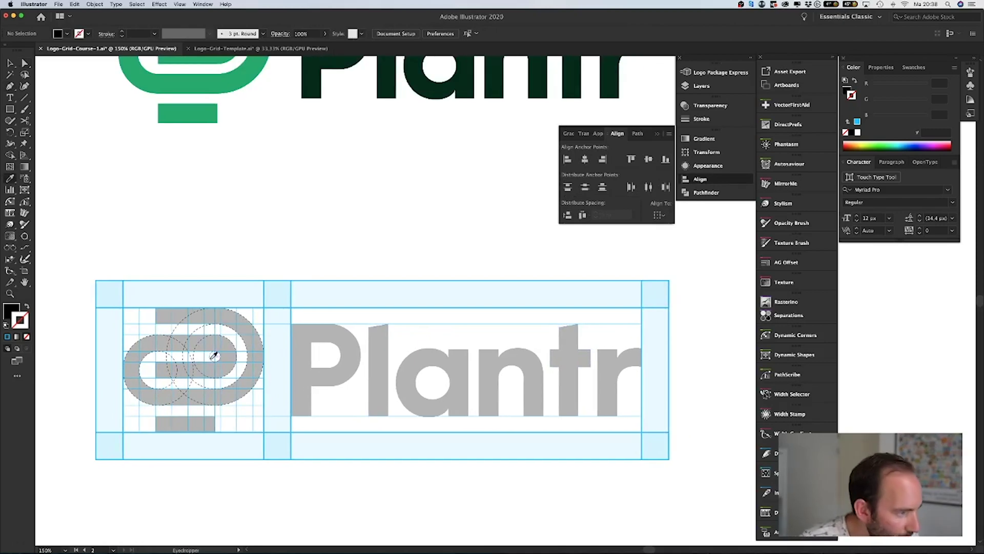
click(212, 354)
key(p)
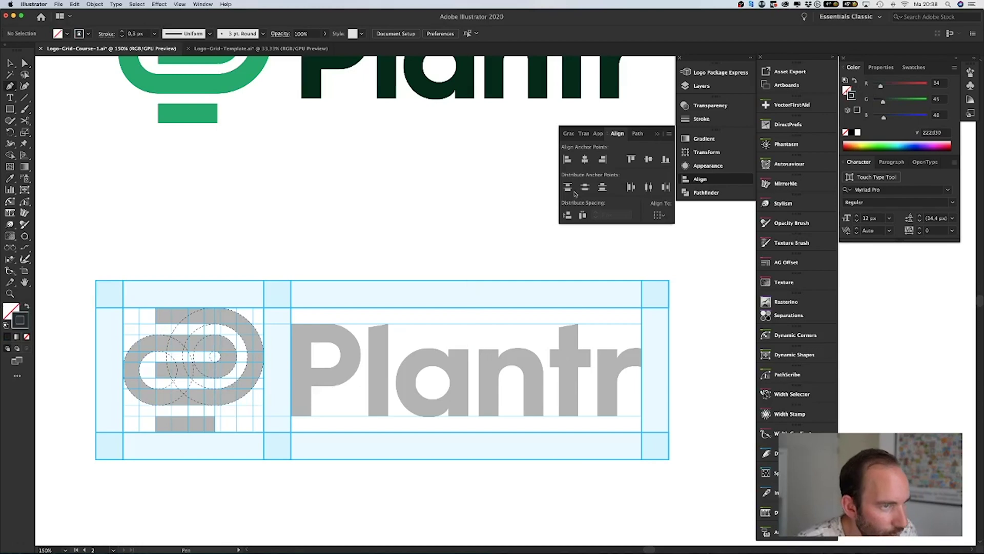
double_click(26, 320)
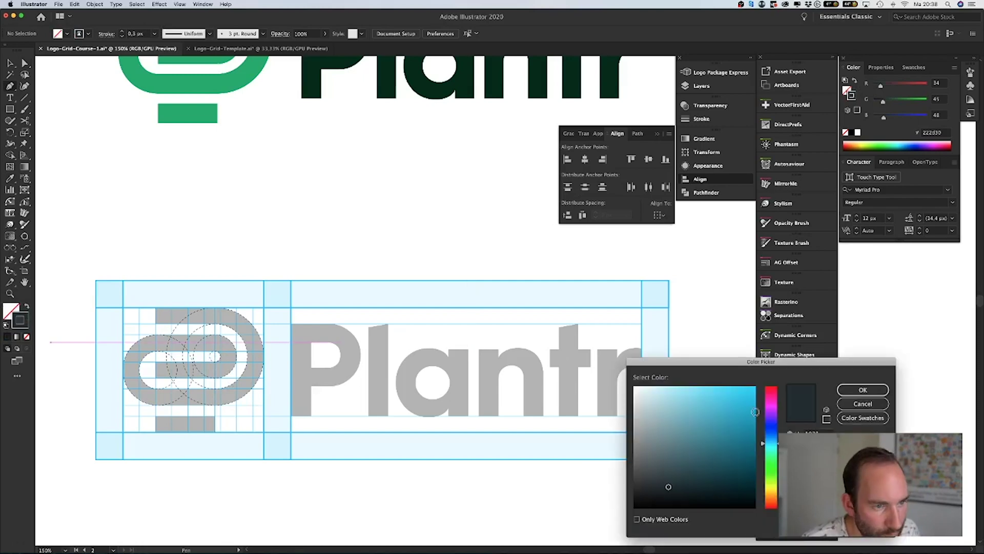
click(756, 386)
click(765, 407)
key(Return)
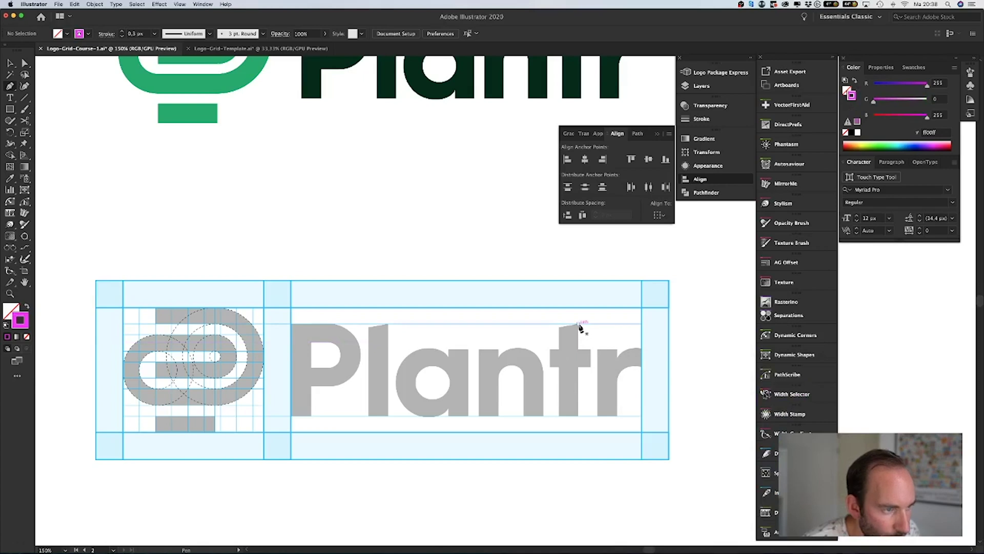
Extend the magenta line along the t's slanted top to reach both the left and right outer edges of the frame
key(a)
drag(560, 328, 96, 414)
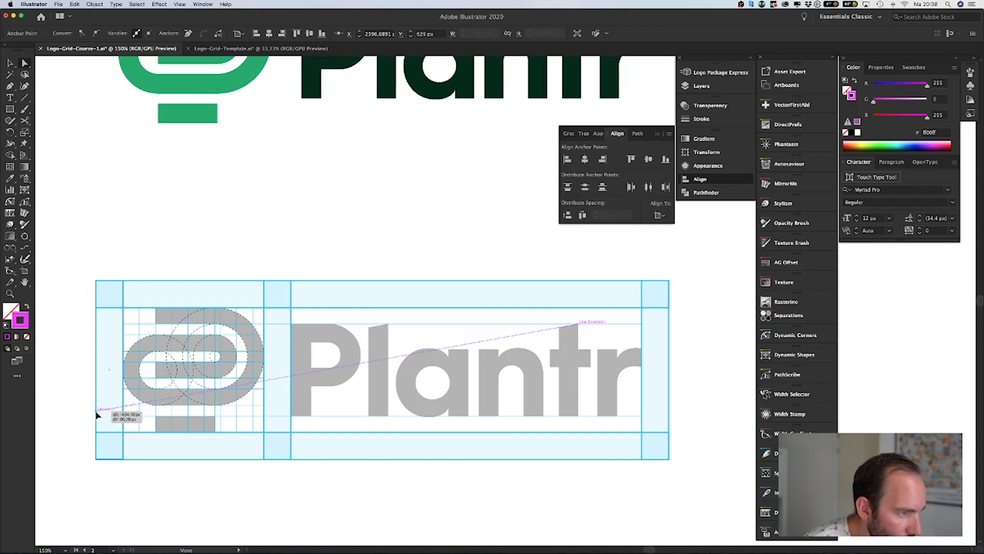
drag(96, 414, 97, 412)
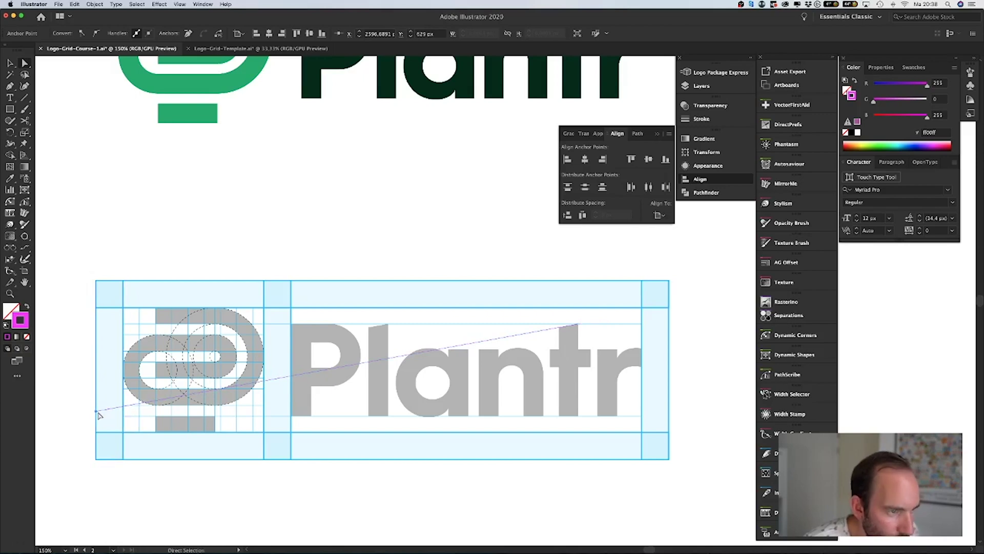
click(185, 4)
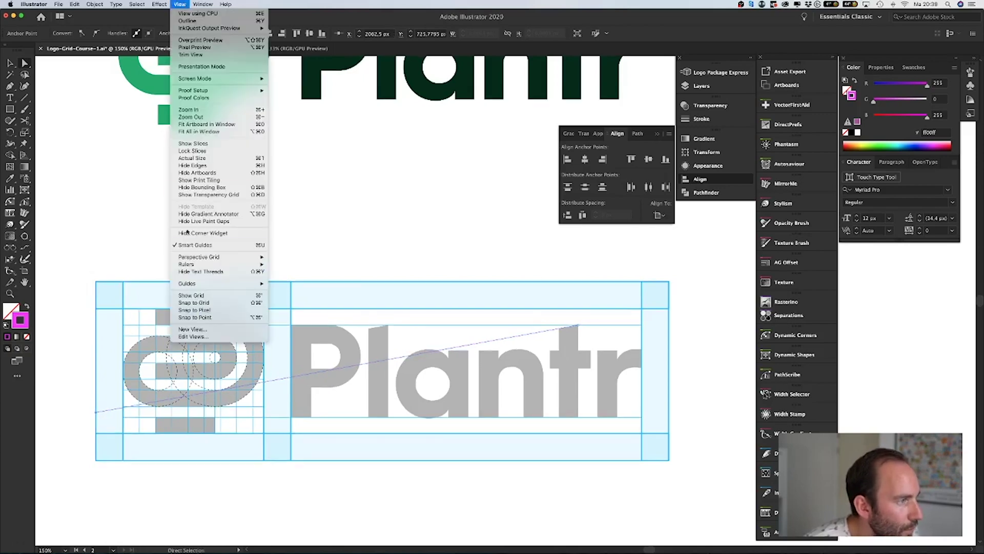
click(250, 248)
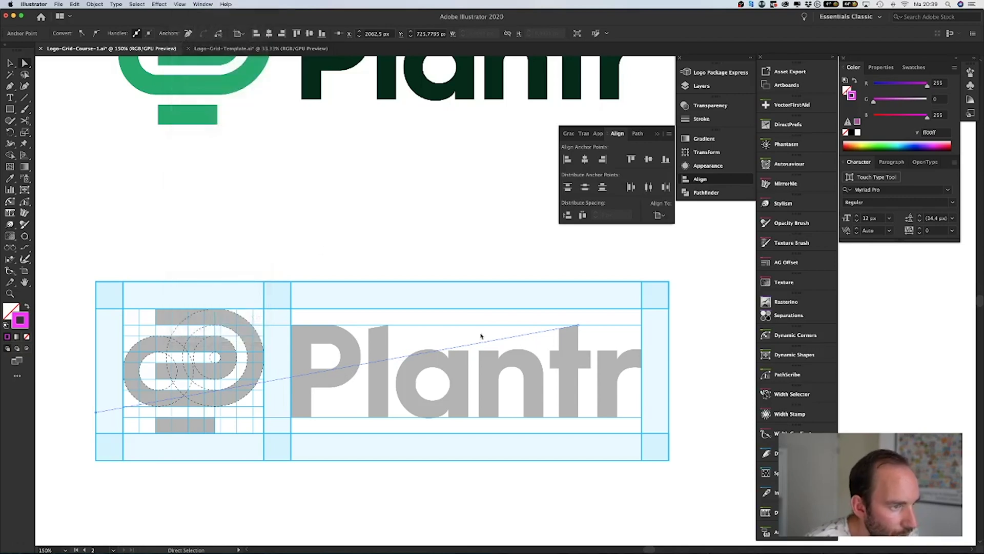
drag(578, 326, 669, 310)
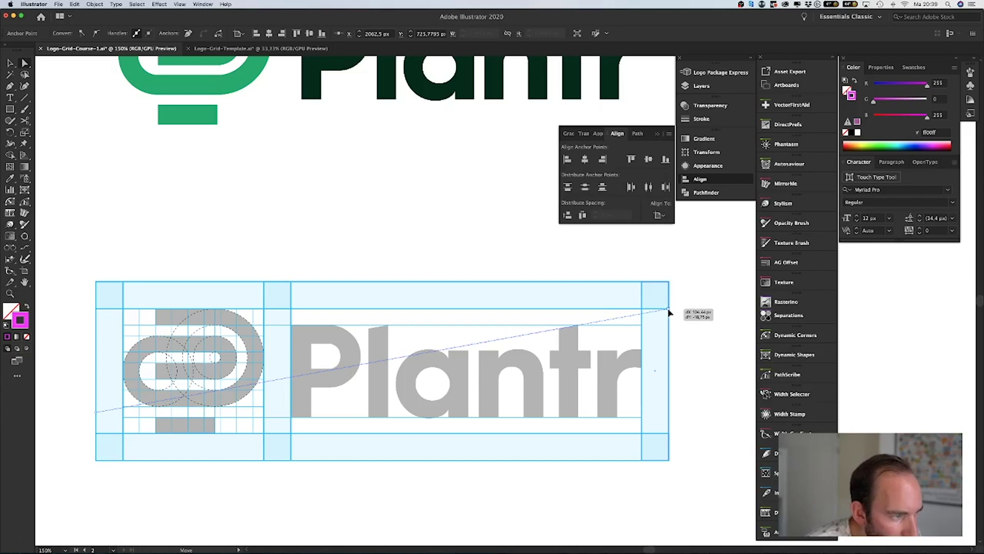
drag(669, 310, 669, 311)
Copy the magenta slanted line upward so that the copy follows the slanted top of the letter l
key(v)
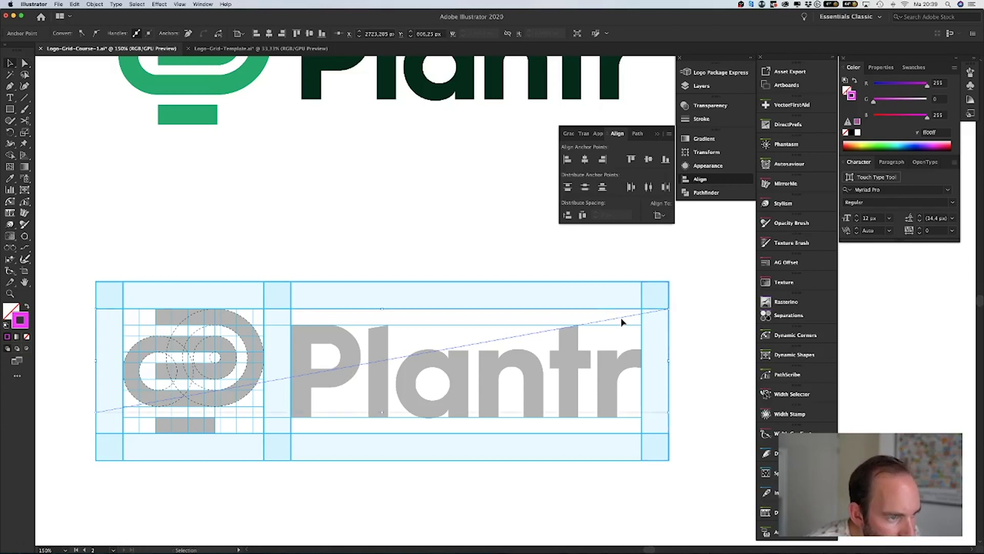
click(625, 321)
drag(625, 322, 627, 282)
Shorten the lower-left end of the copied magenta line so that it ends at the frame's left edge
key(a)
scroll(467, 342, left, 5)
scroll(467, 342, down, 1)
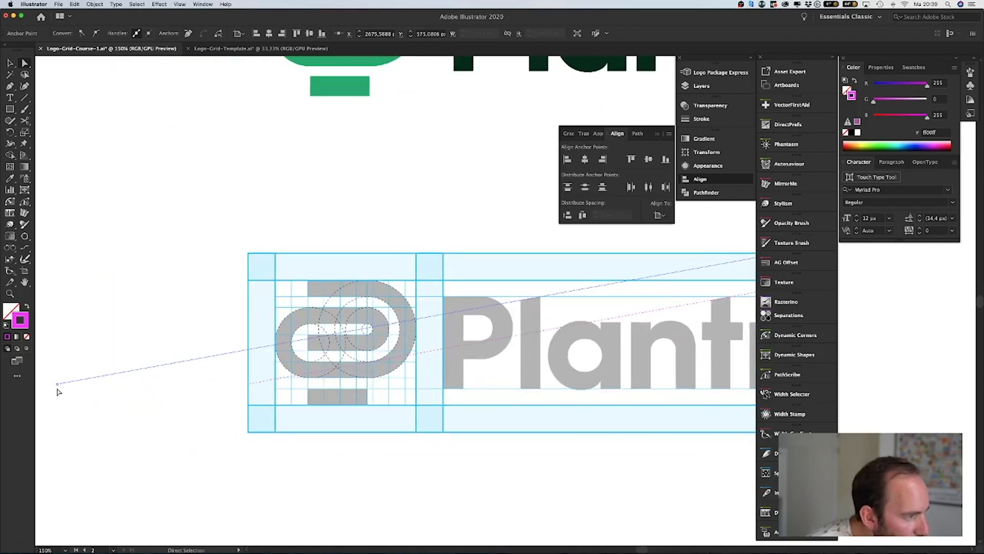
drag(57, 384, 249, 353)
click(211, 376)
scroll(110, 398, right, 5)
scroll(110, 398, up, 1)
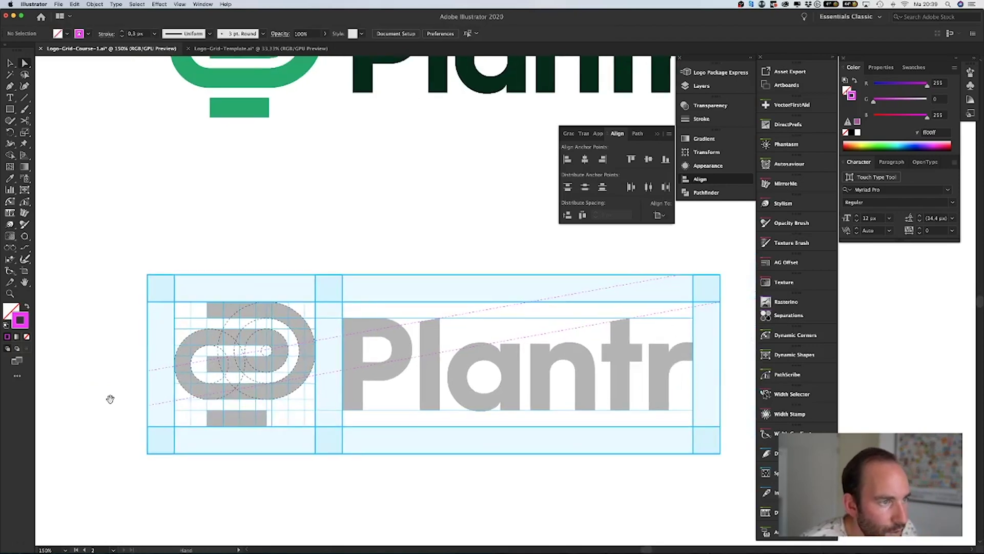
key(v)
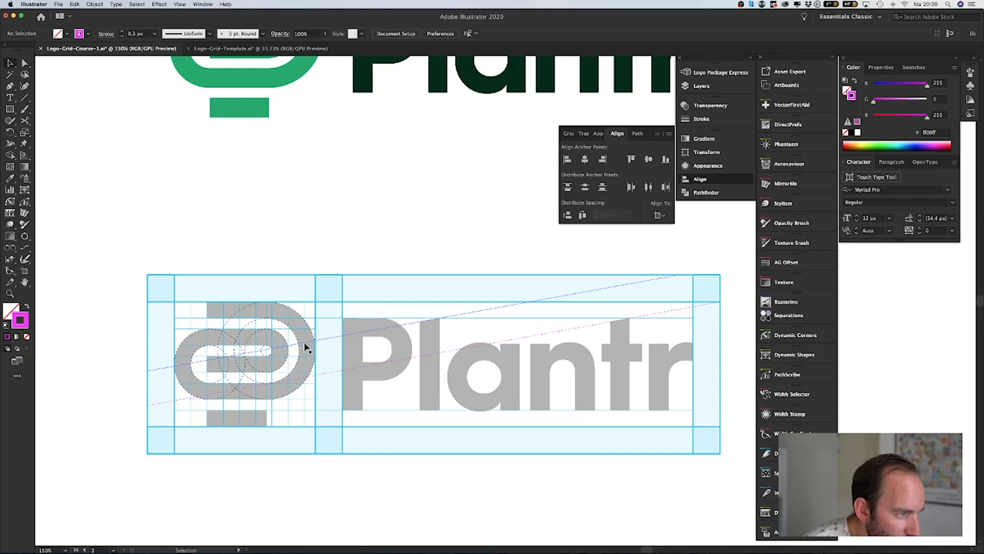
click(347, 335)
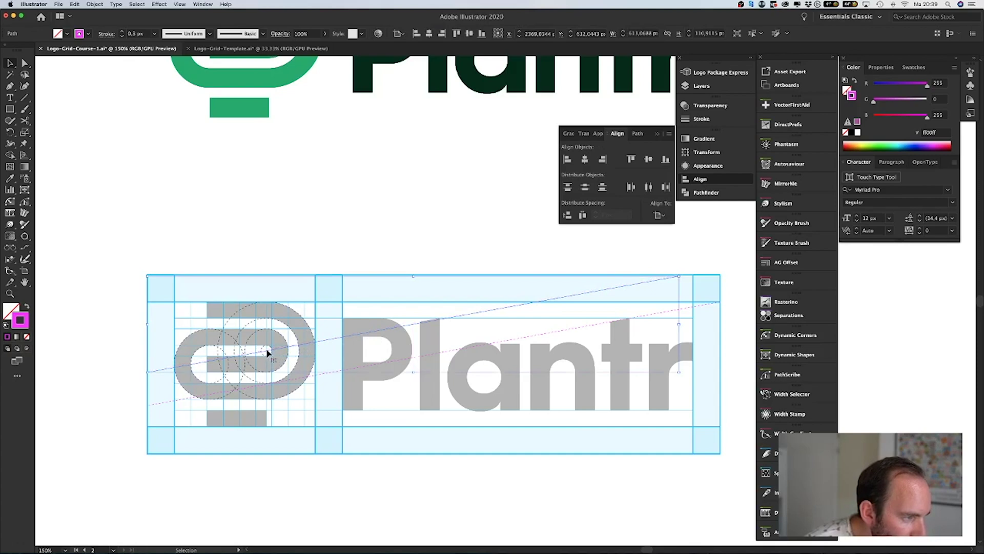
drag(266, 352, 266, 351)
click(345, 476)
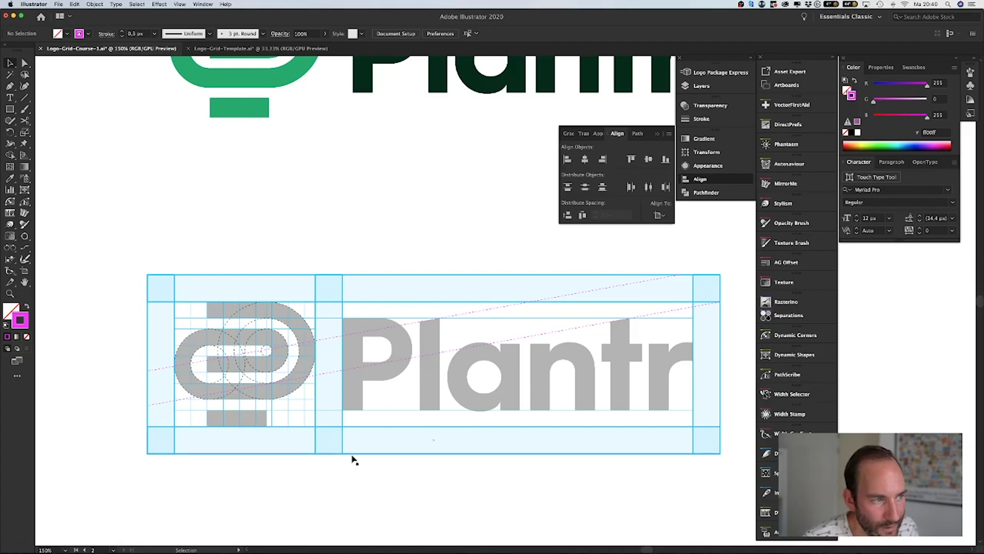
scroll(353, 458, left, 1)
scroll(353, 462, right, 3)
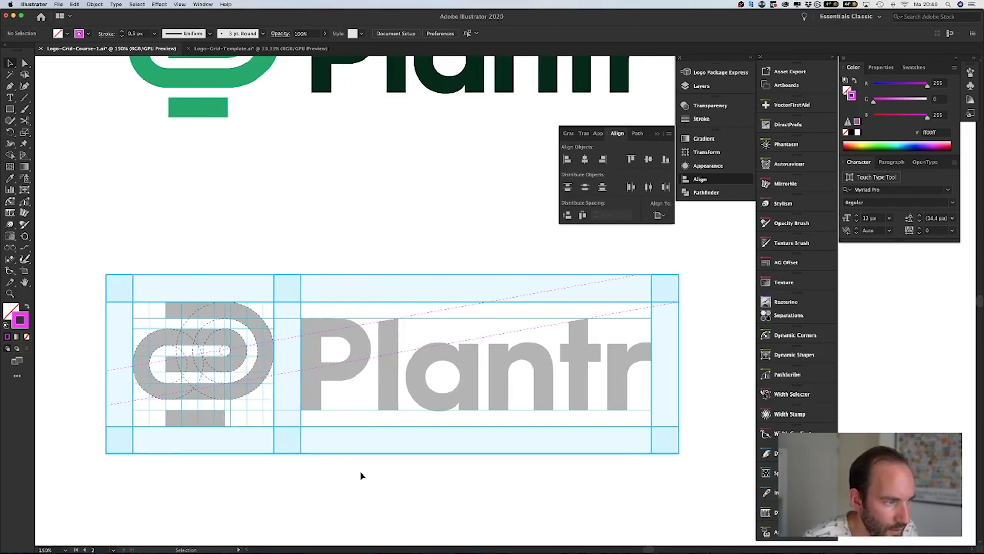
scroll(363, 477, right, 1)
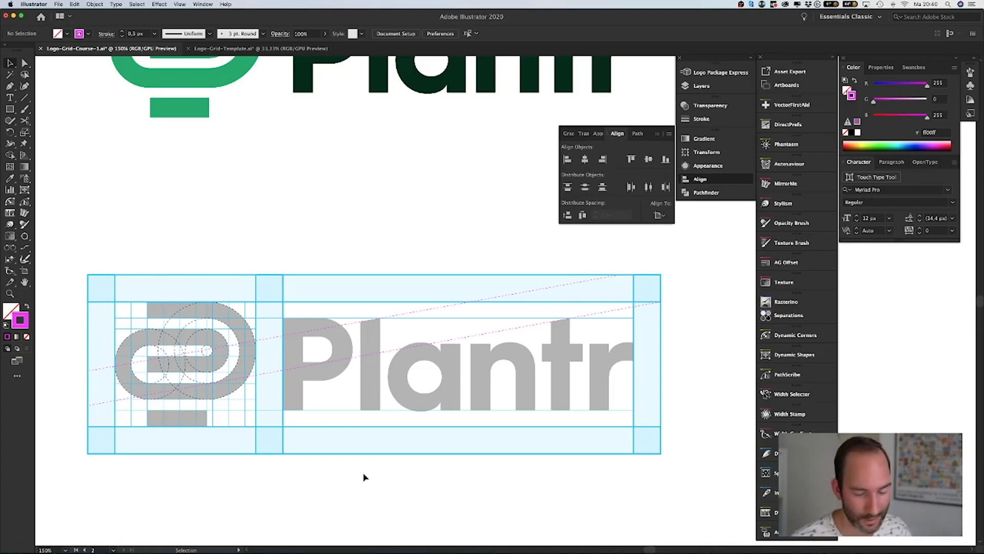
Sample the blue tinted fill of the frame's lower clear-space band for new shapes
key(super+minus)
drag(464, 458, 486, 463)
scroll(380, 450, down, 1)
key(super+plus)
key(i)
click(317, 386)
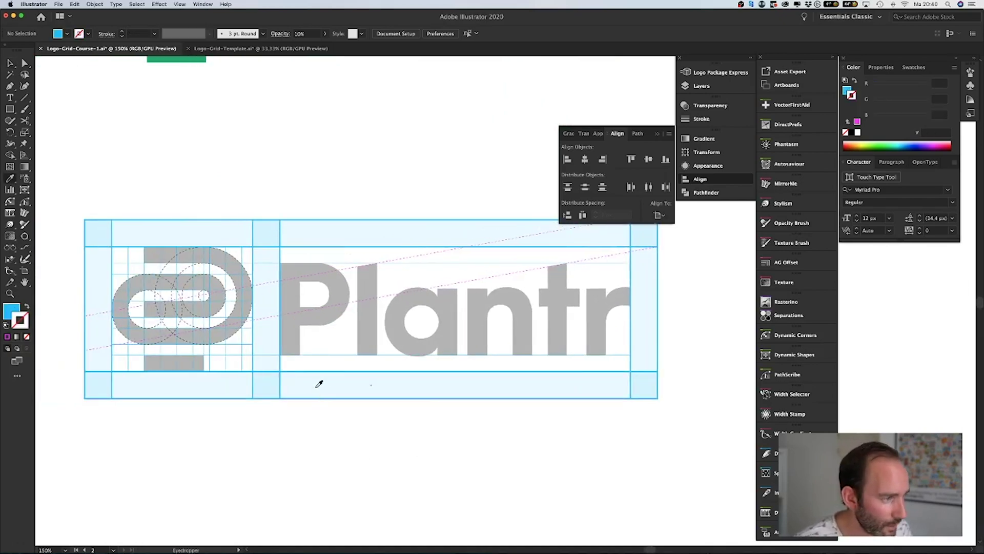
click(16, 310)
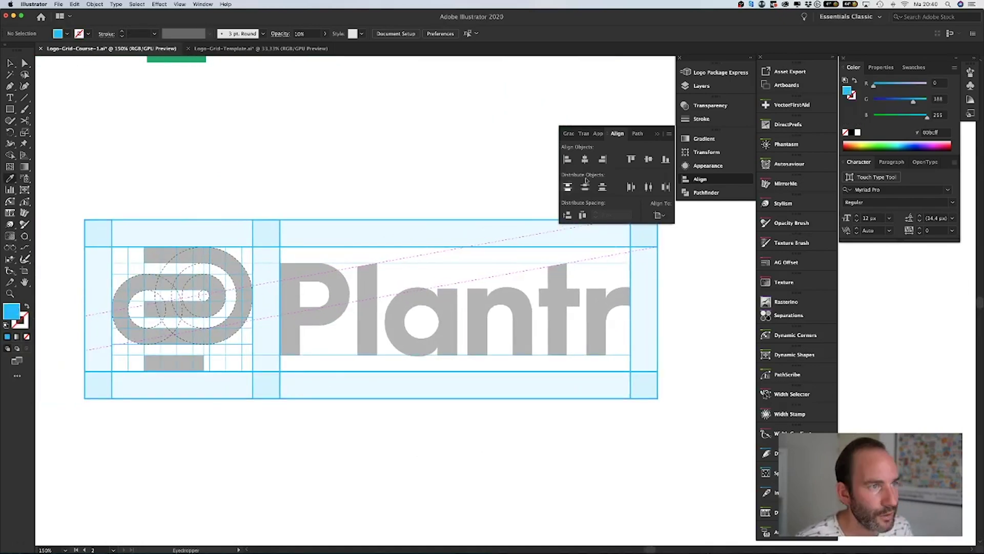
Change the fill for new shapes to black 000000 and set its opacity to 30%
click(701, 108)
click(665, 115)
drag(632, 127, 663, 127)
key(v)
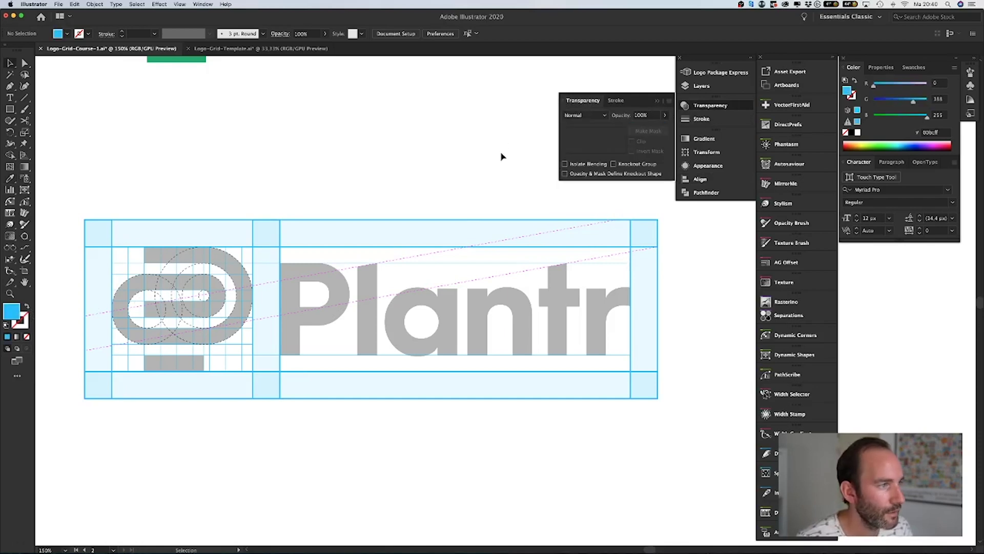
click(852, 132)
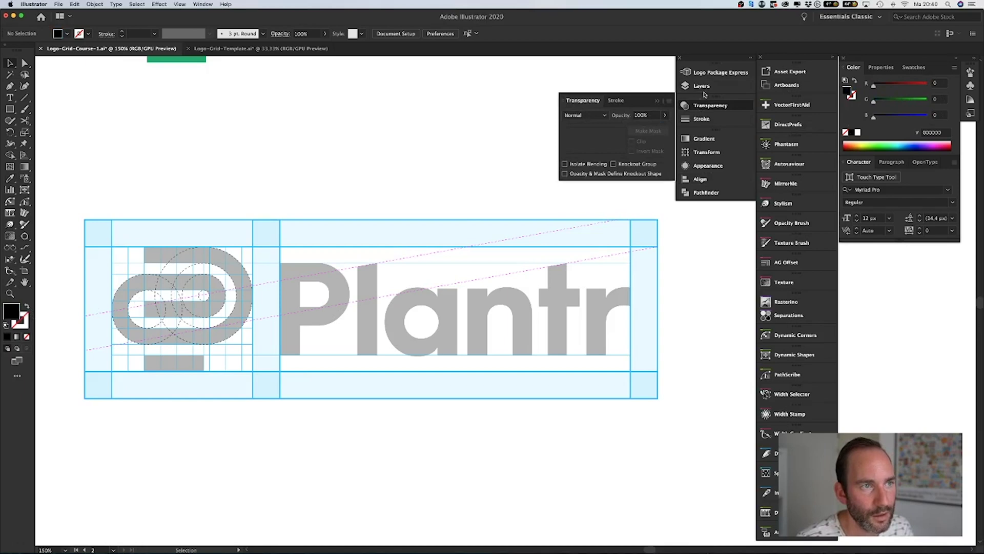
click(635, 116)
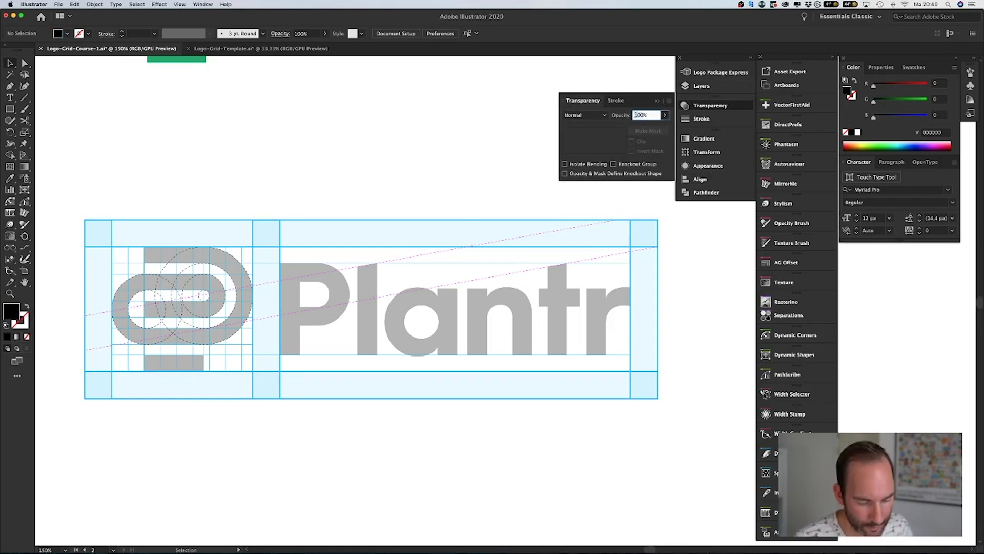
text(30%)
key(Return)
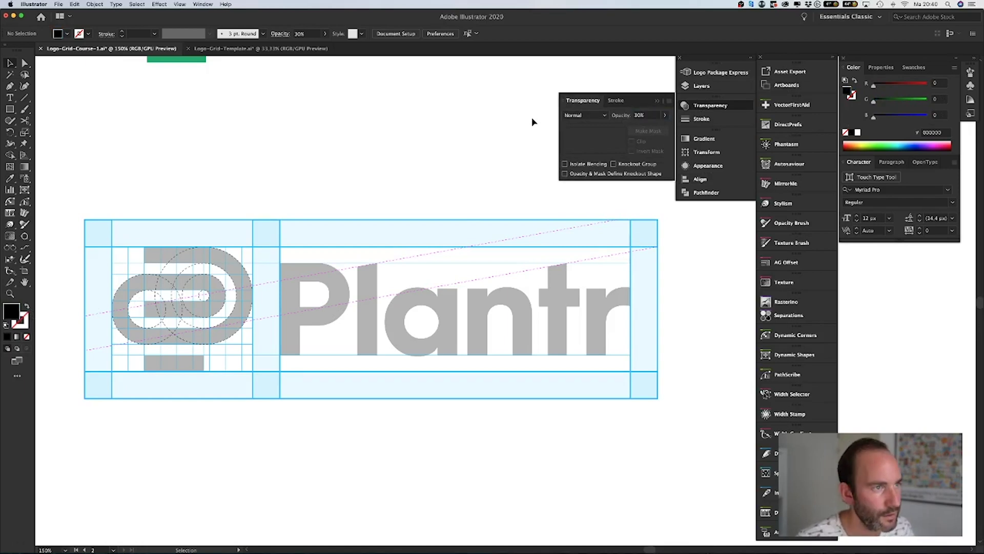
Draw a square of about 18.87 px that fills the lower-left corner cell of the mark's grid
scroll(454, 141, up, 2)
scroll(454, 141, left, 2)
key(m)
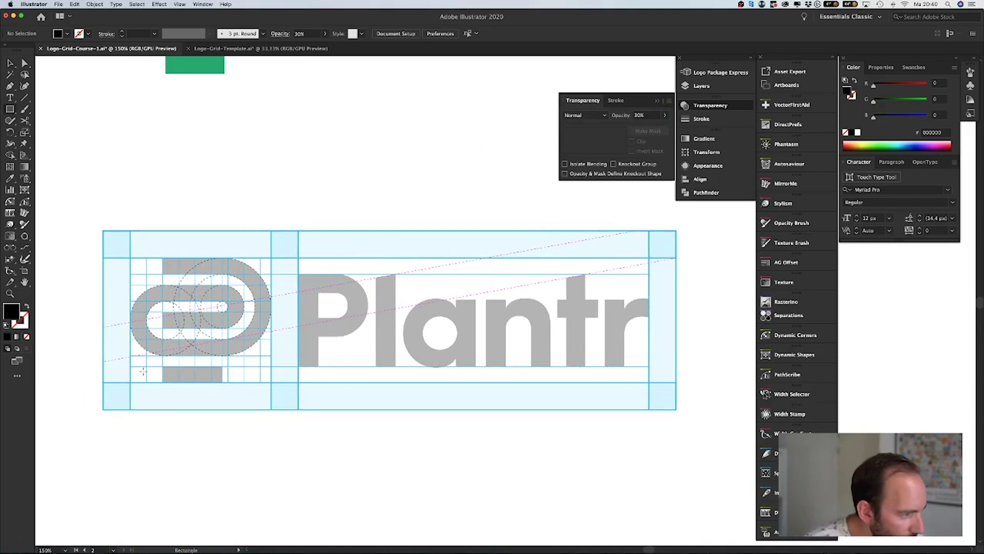
scroll(147, 392, up, 1)
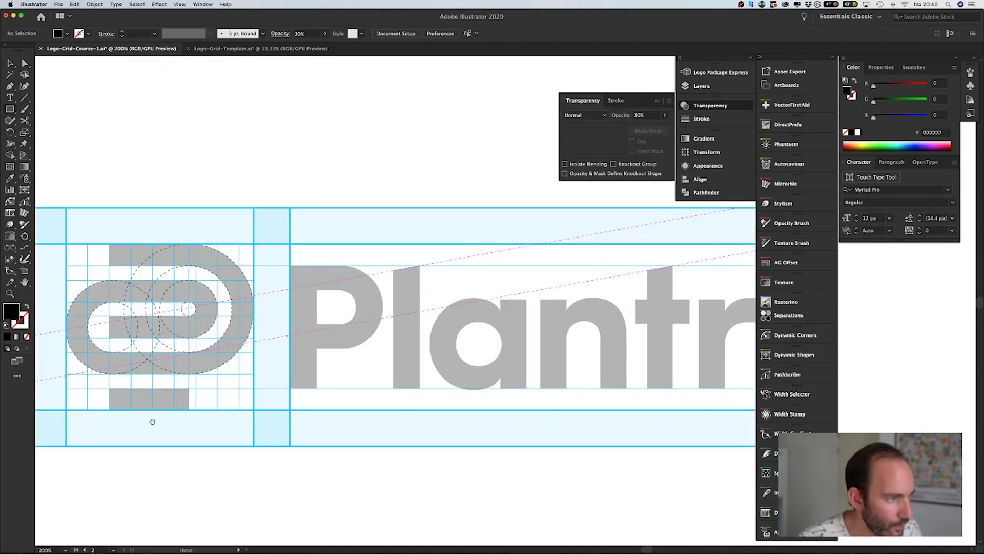
scroll(417, 363, up, 1)
scroll(420, 363, up, 1)
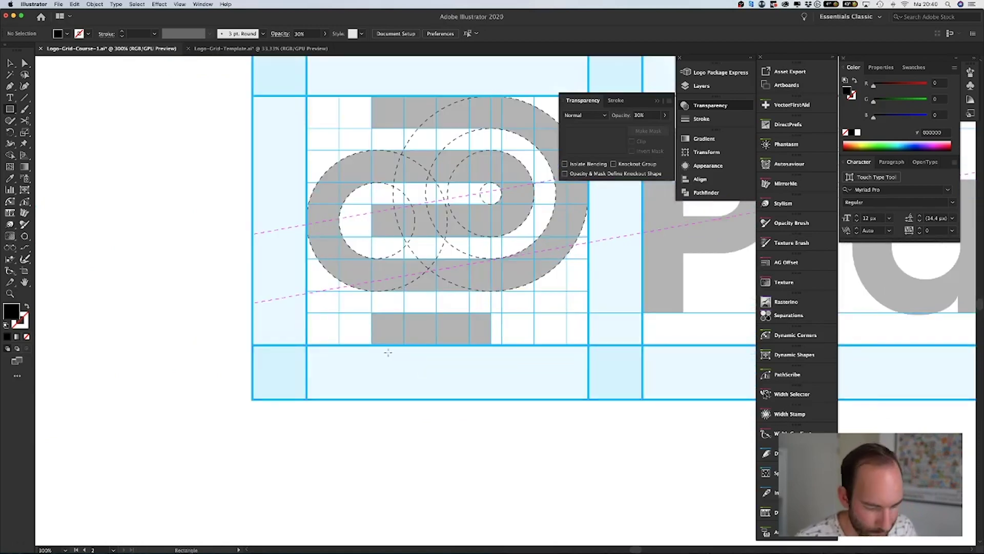
drag(336, 316, 308, 343)
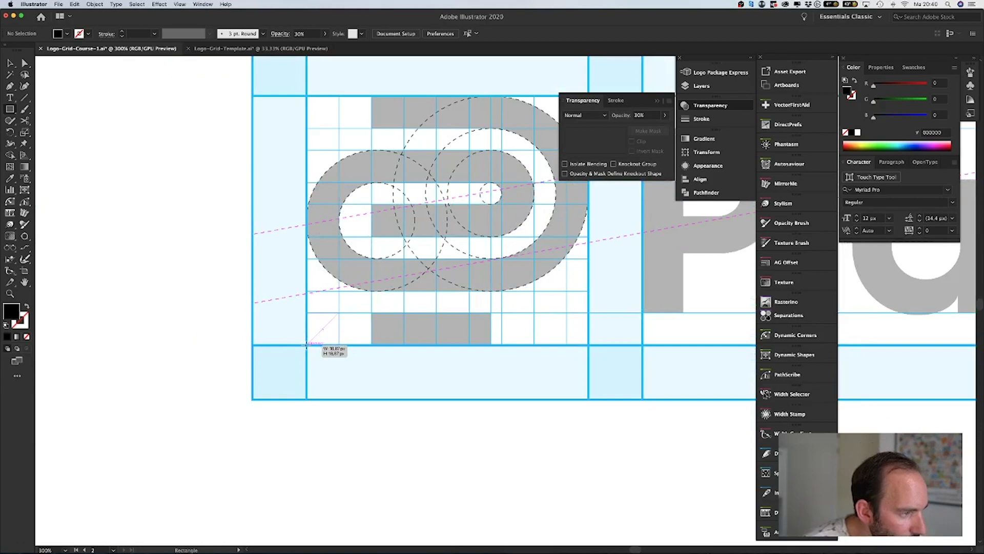
drag(307, 343, 307, 345)
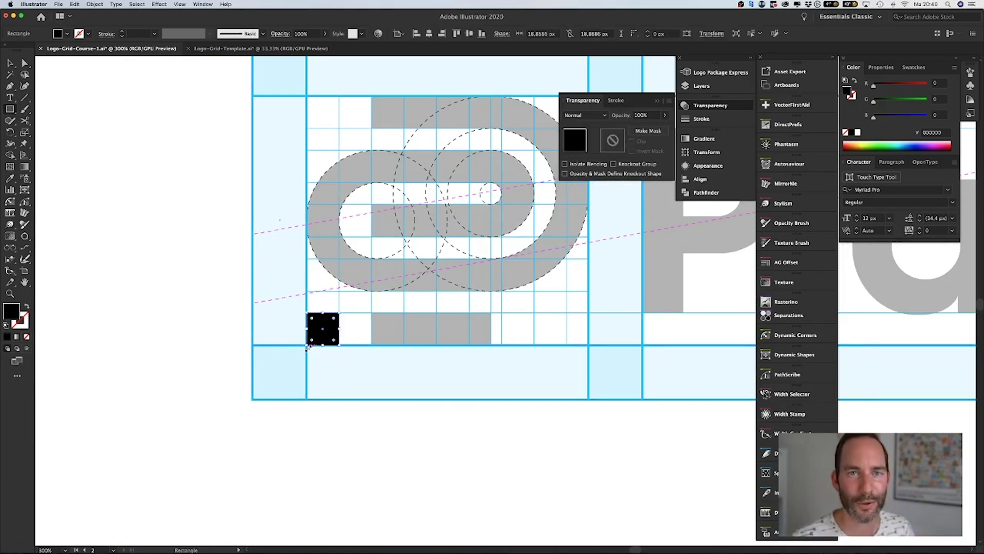
Try a black outline, the mark's black fill and the dashed line's magenta stroke on the corner square
key(v)
click(28, 307)
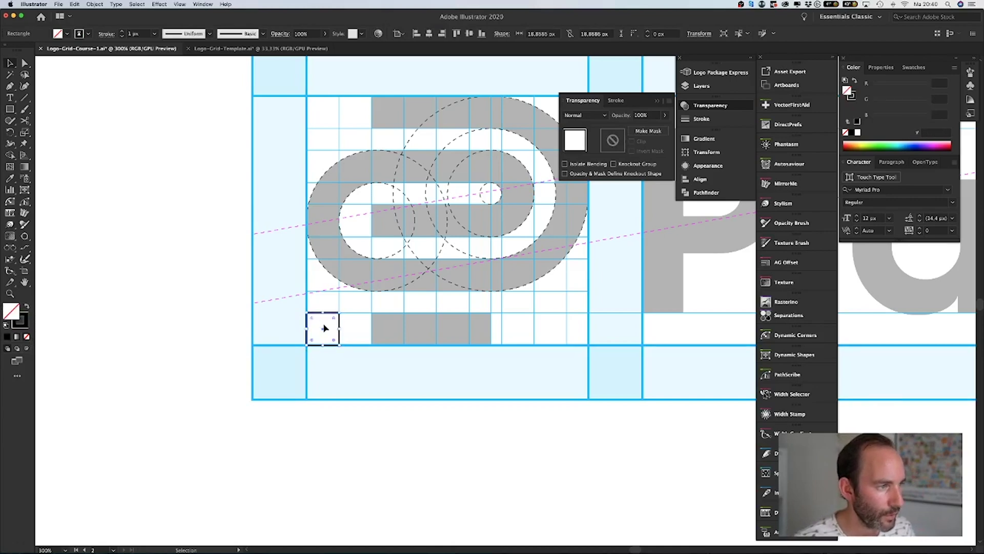
key(i)
click(420, 333)
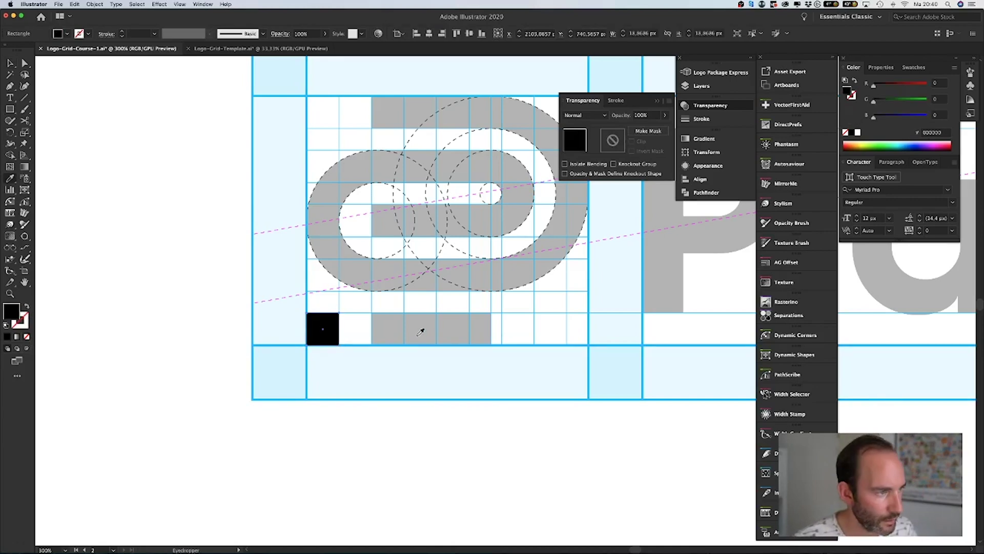
click(301, 293)
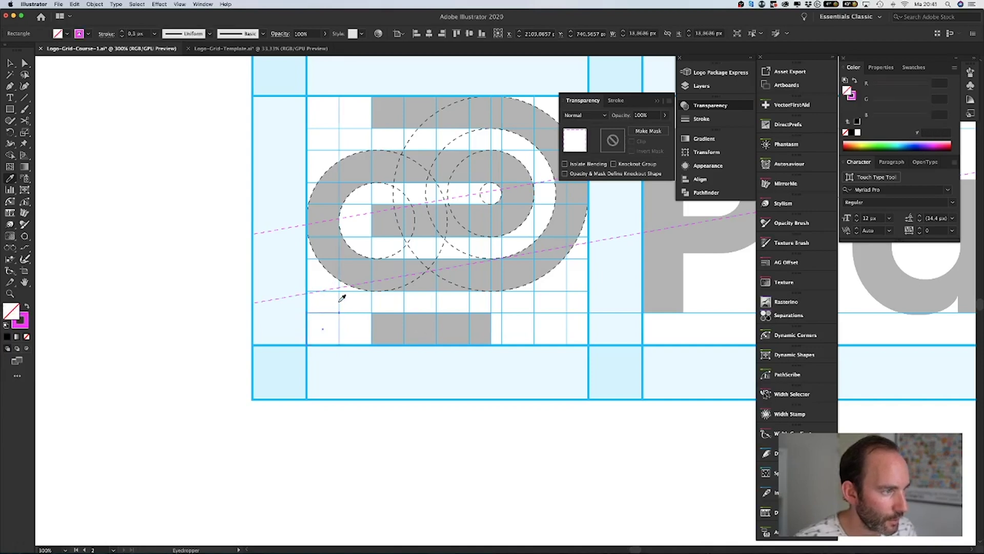
Give the corner square no fill and a 1 px stroke in the band's blue 00bcff, aligned to the inside
click(309, 302)
key(space)
drag(549, 271, 386, 355)
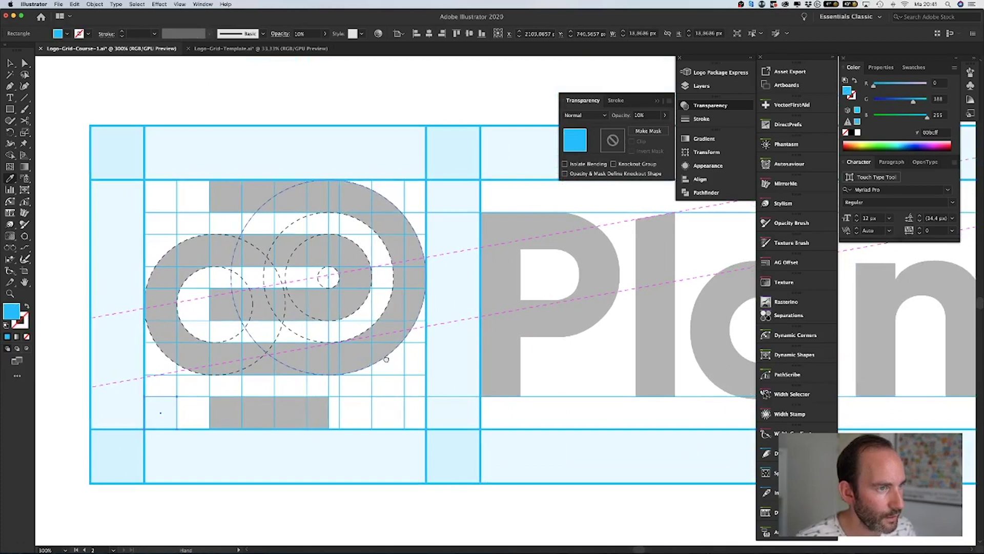
key(shift+x)
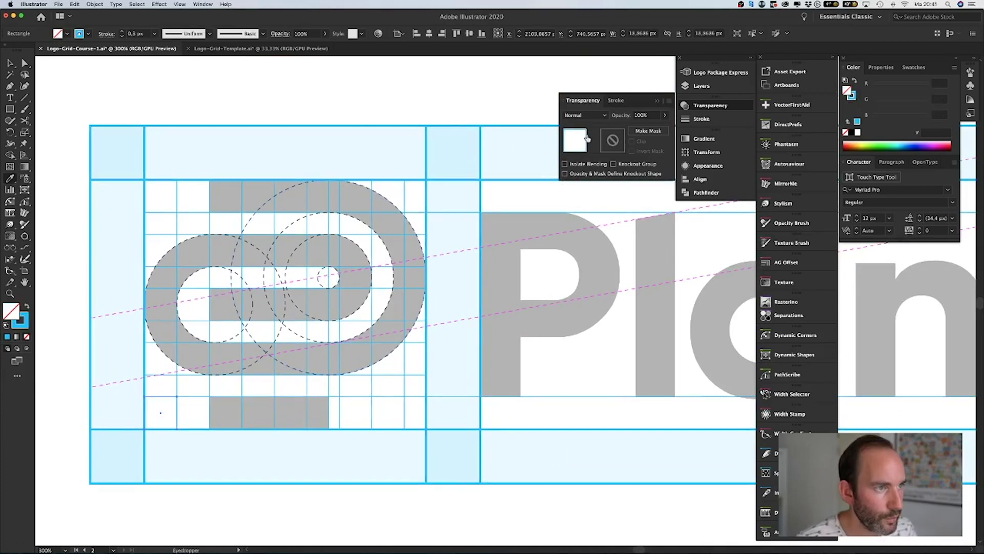
click(616, 101)
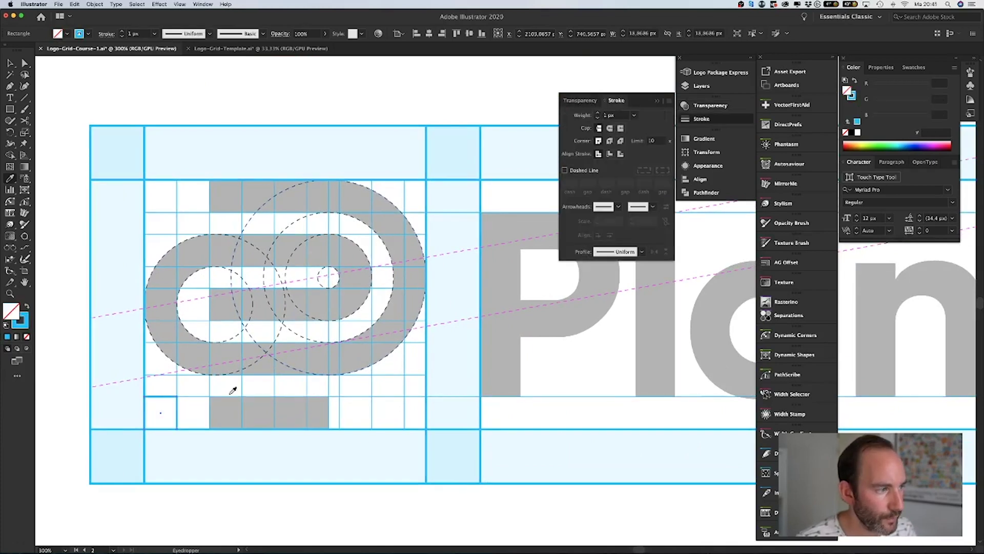
key(v)
drag(193, 520, 246, 380)
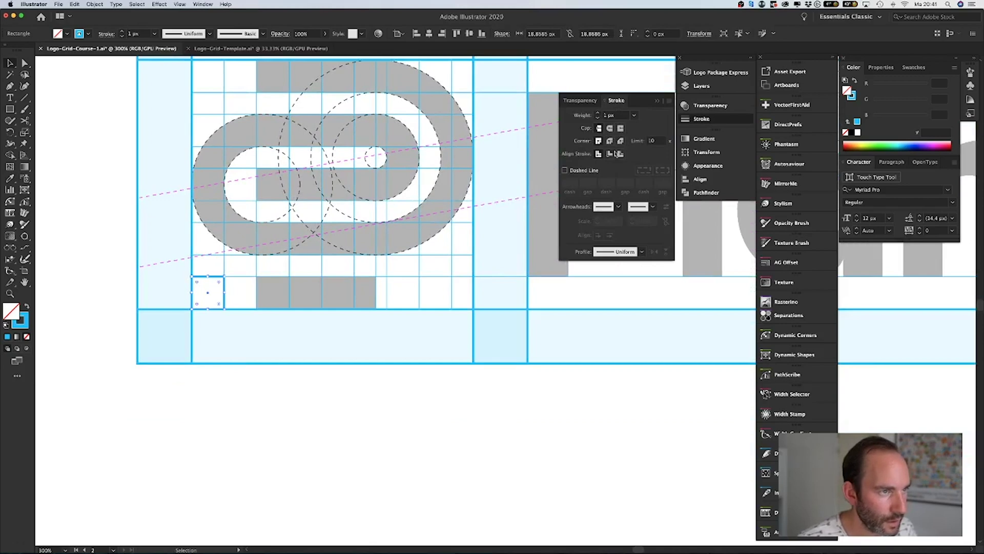
click(610, 154)
click(290, 391)
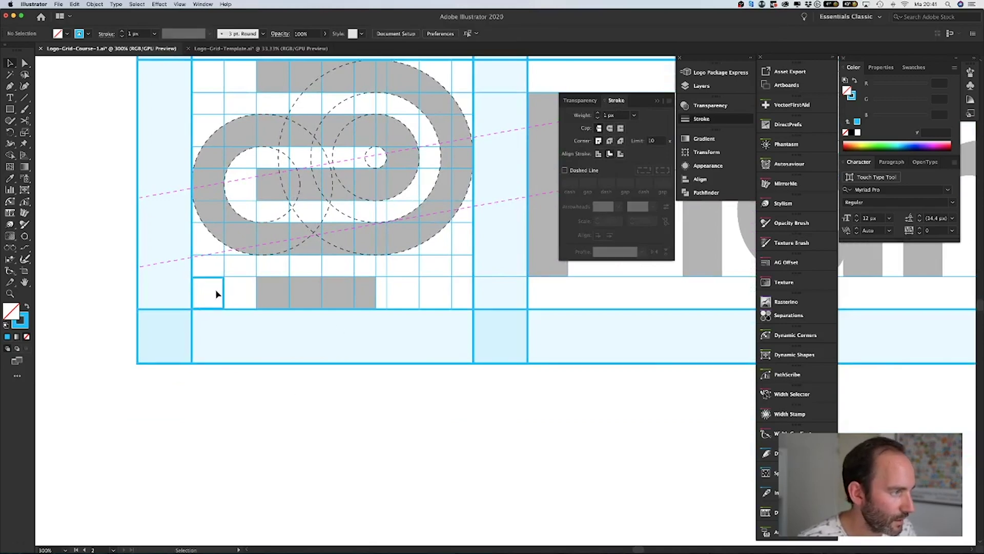
Draw a vertical 1 px blue line from the corner square's centre down to just below the frame
key(p)
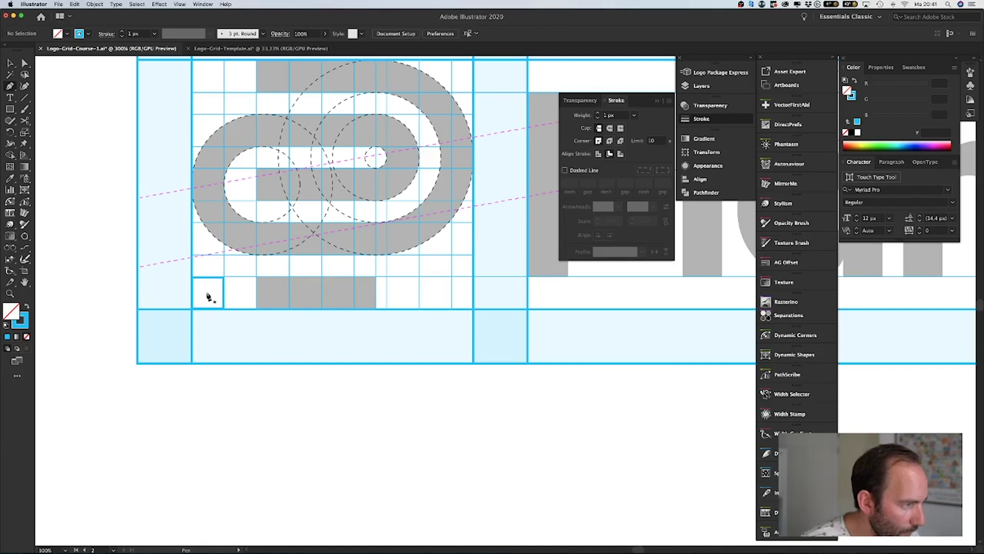
click(207, 294)
click(208, 390)
key(v)
click(236, 405)
scroll(246, 451, up, 2)
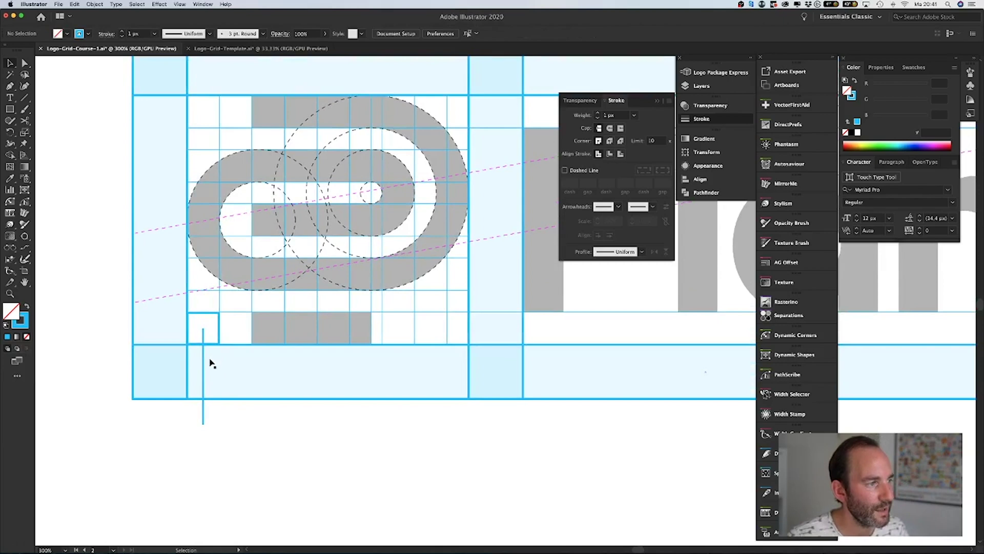
Increase the corner square's stroke weight to 2 px
click(216, 314)
click(597, 113)
click(263, 470)
scroll(273, 471, left, 1)
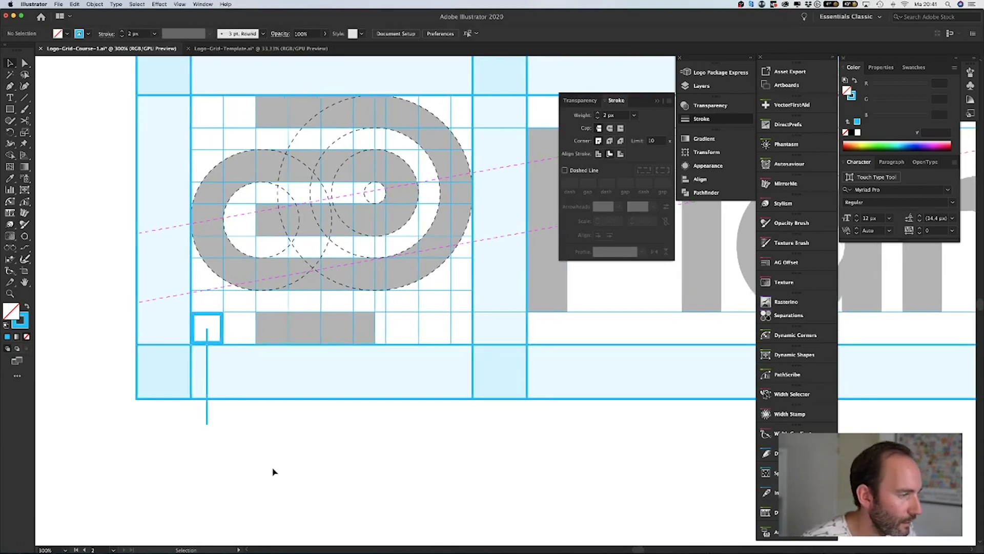
Add a text label "X" centred just below the lower end of the unit square's leader line
scroll(274, 469, left, 2)
scroll(278, 461, down, 1)
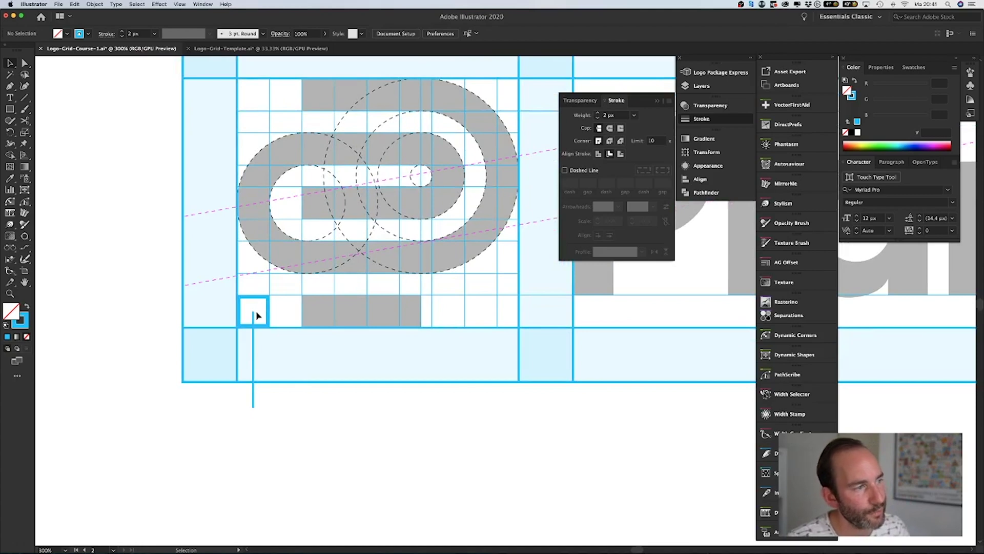
key(t)
click(270, 458)
text(C)
key(BackSpace)
text(X)
click(336, 457)
drag(274, 450, 251, 433)
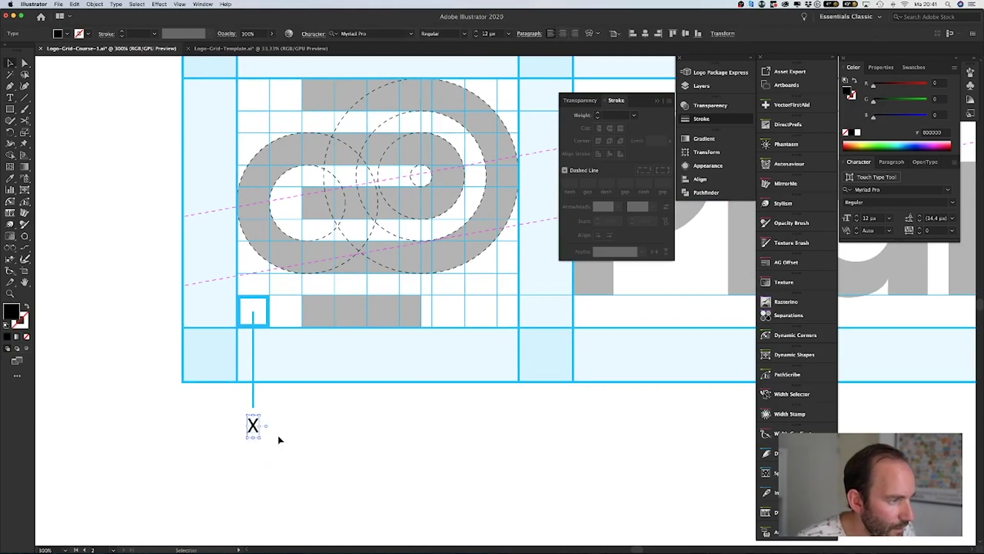
key(super+minus)
drag(352, 422, 193, 445)
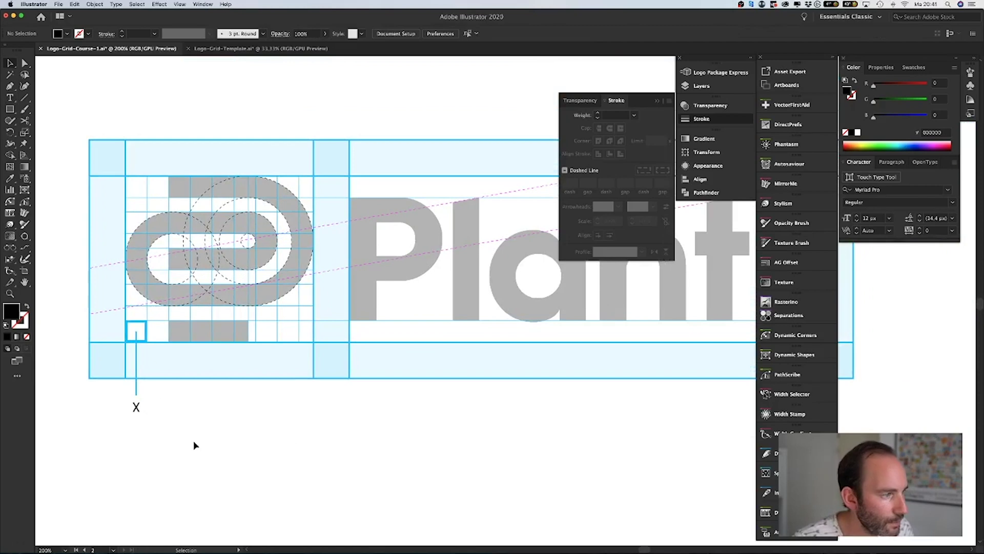
scroll(164, 410, right, 2)
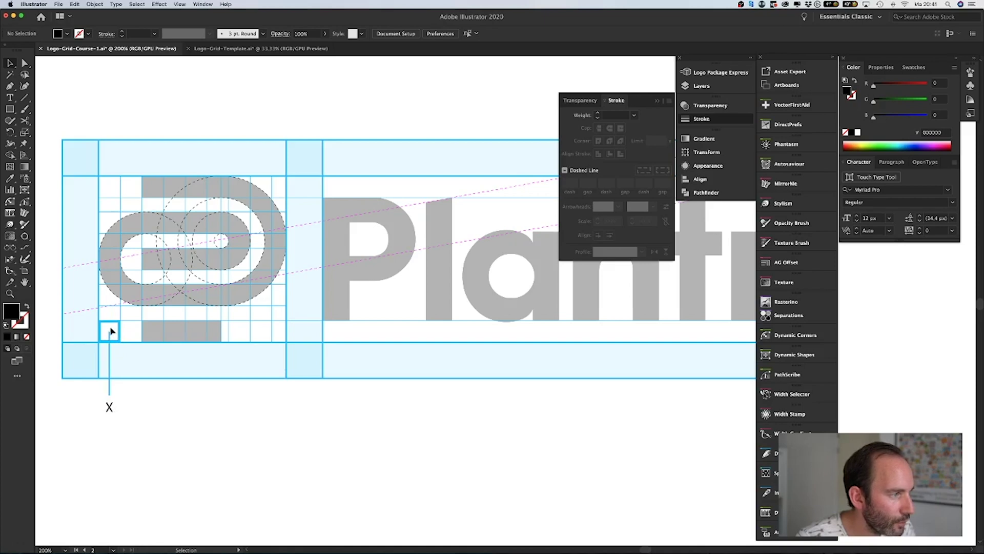
scroll(180, 413, left, 2)
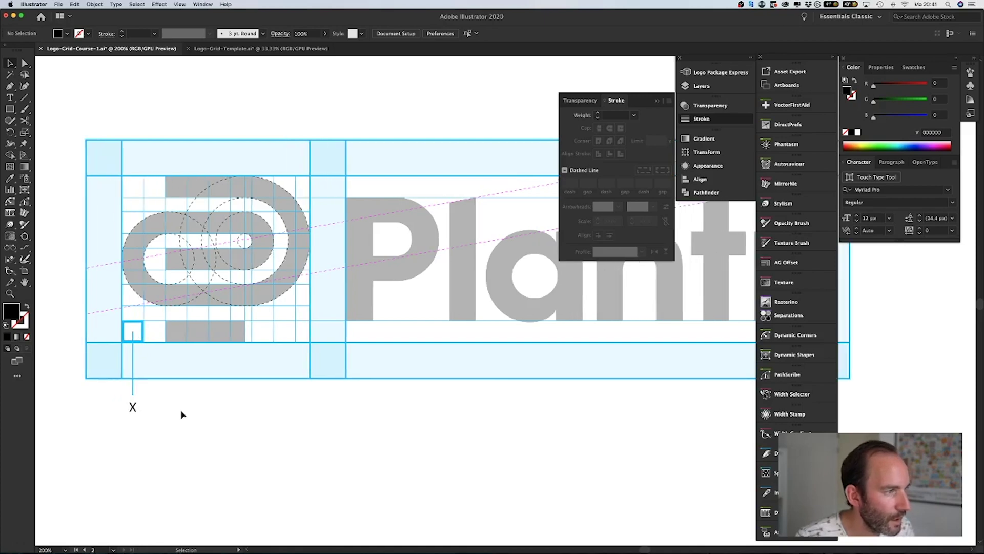
scroll(182, 413, up, 3)
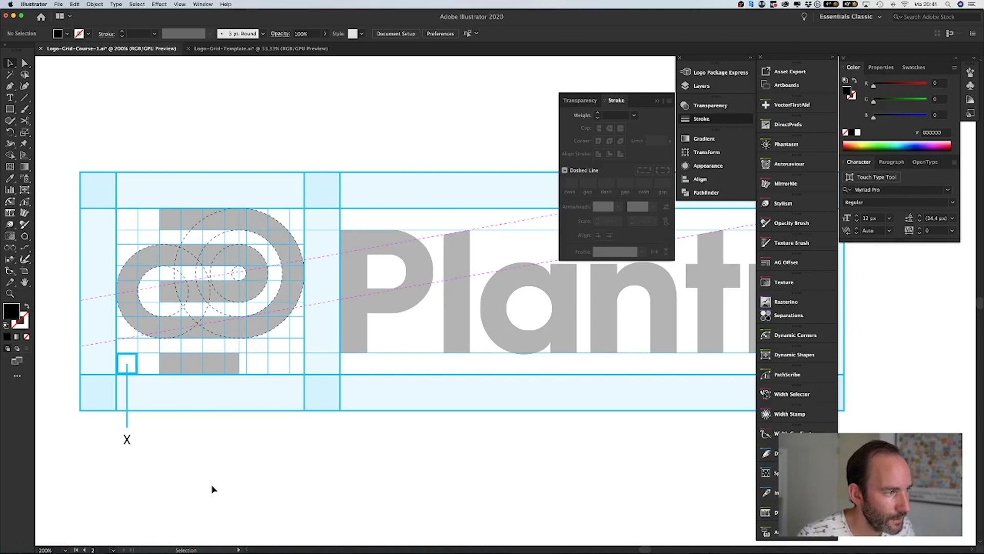
scroll(208, 472, left, 2)
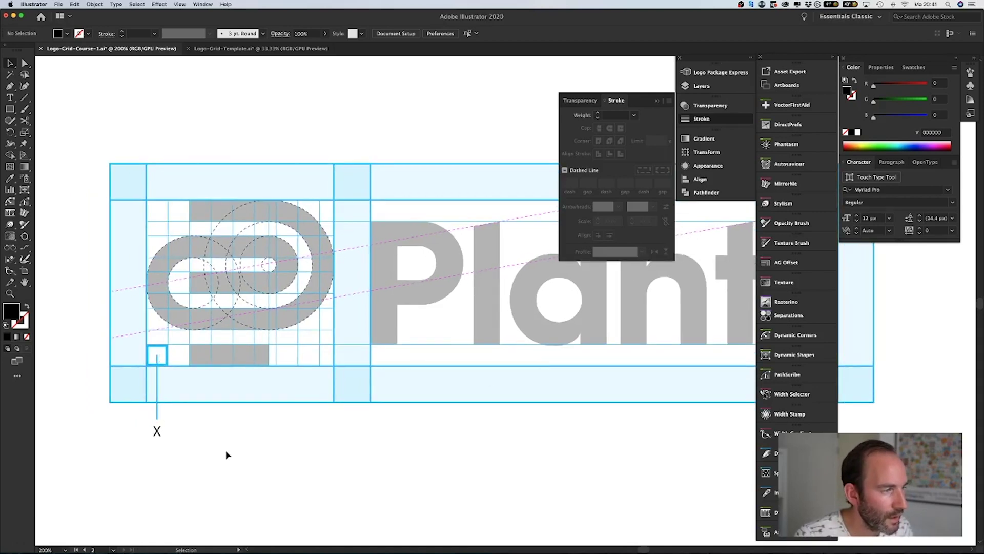
scroll(253, 451, right, 3)
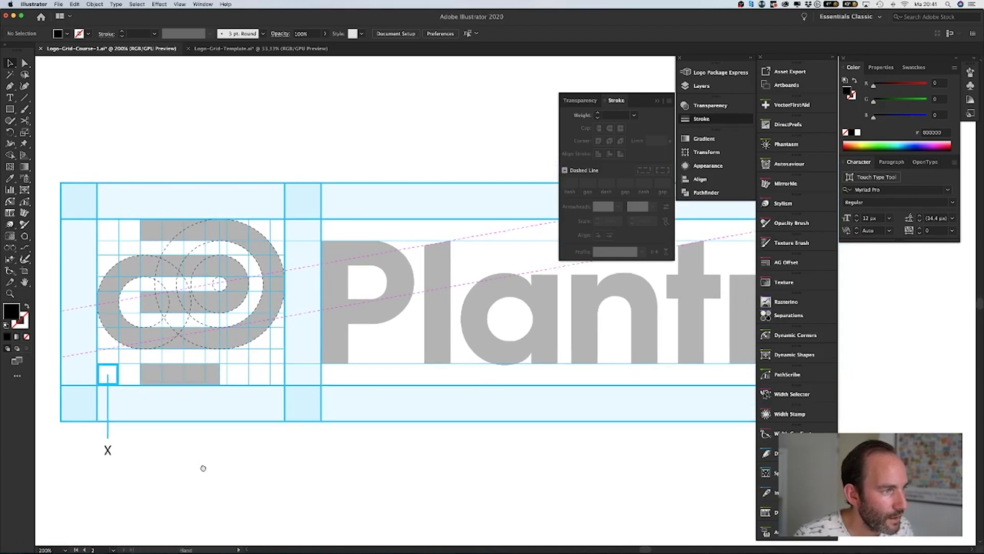
Draw a rectangle about 31 by 17 px below the frame, matching the width of the gap band between mark and wordmark
scroll(202, 466, right, 4)
key(super+minus)
key(m)
drag(291, 388, 319, 403)
key(super+plus)
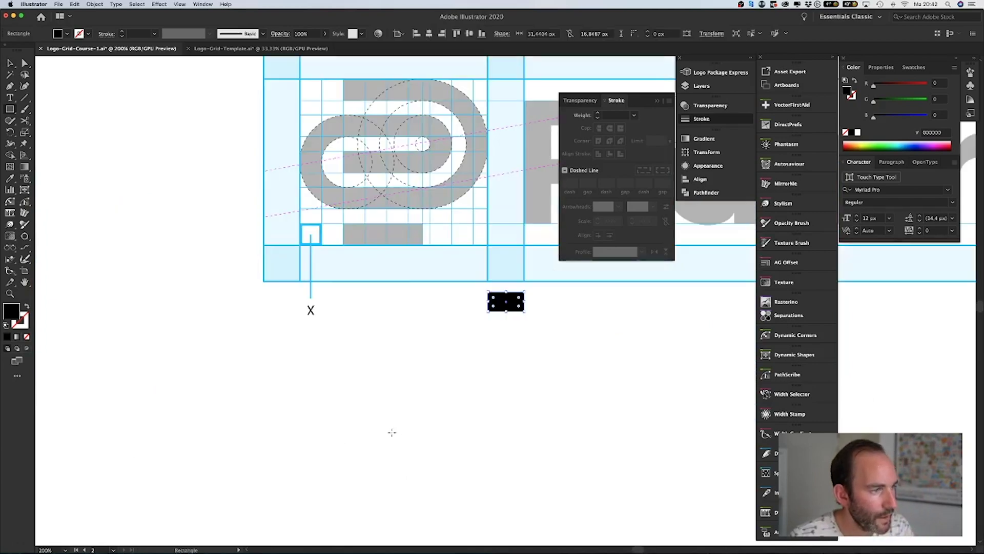
scroll(435, 391, right, 3)
Give the rectangle no fill and the leader line's 1 px blue stroke, and remove its top edge to leave an open bracket
key(i)
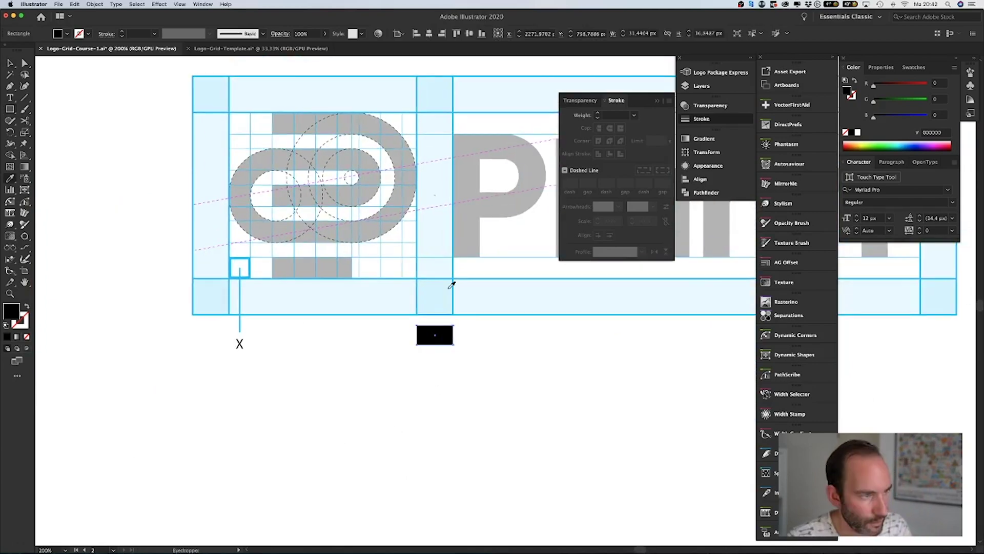
click(505, 256)
click(239, 266)
drag(432, 391, 410, 394)
key(a)
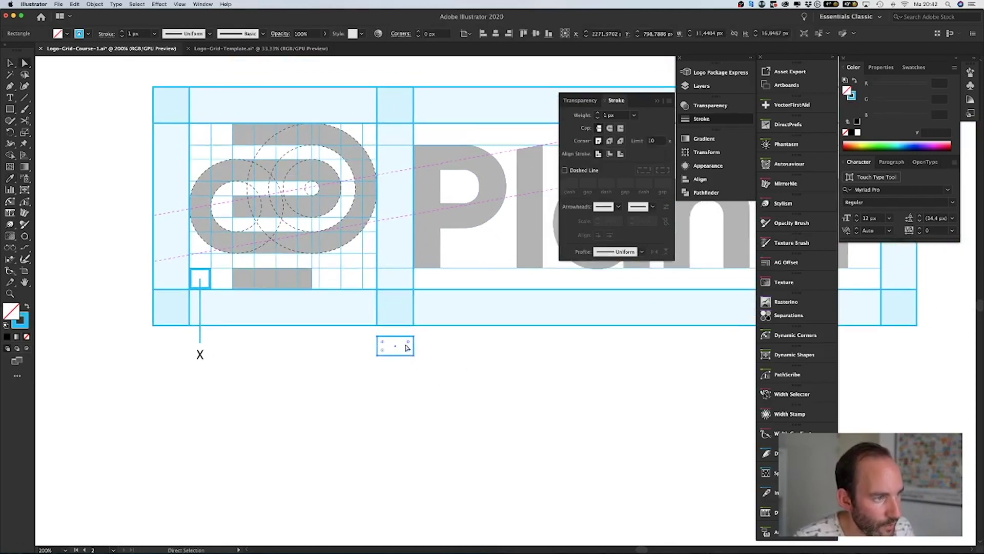
click(406, 337)
key(Delete)
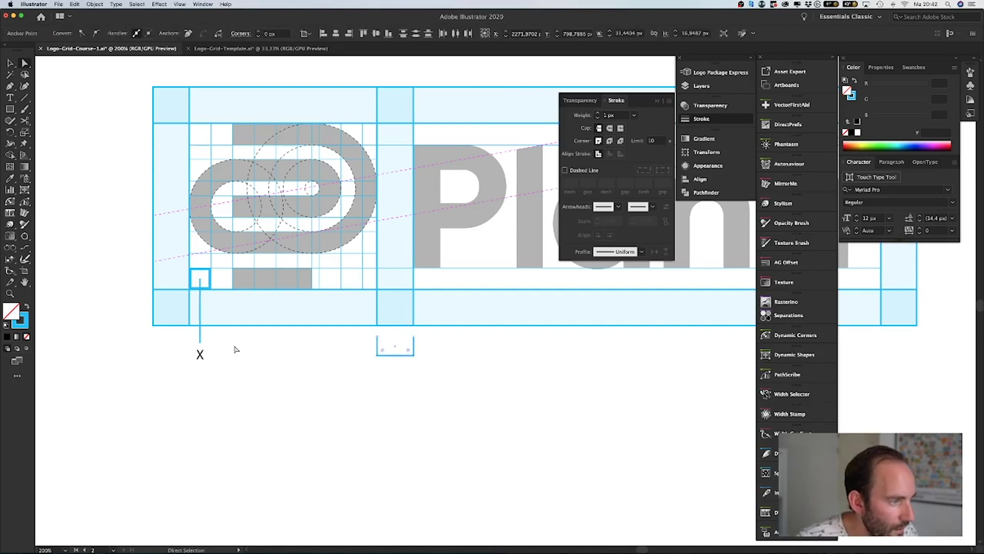
Align the bracket's bottom corner points level with the lower end of the leader line
click(199, 346)
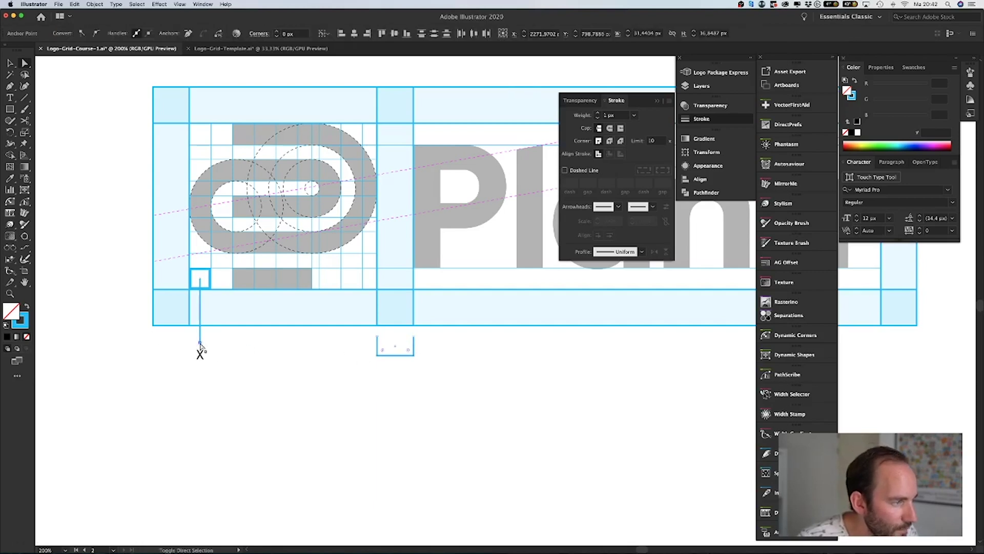
click(700, 178)
click(658, 215)
click(666, 225)
click(631, 160)
click(459, 389)
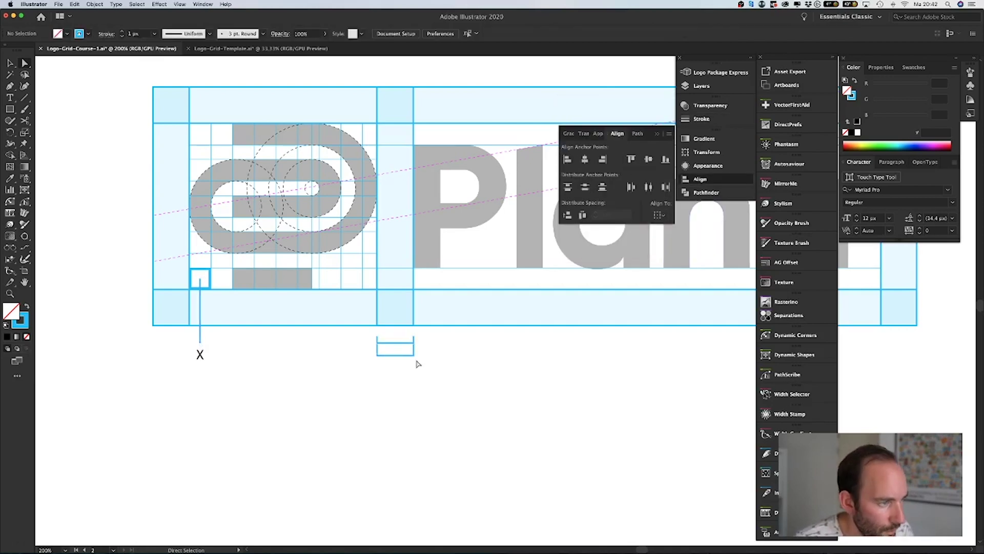
Duplicate the "X" label and place the copy centred below the gap band's bracket
scroll(425, 373, right, 2)
key(super+equal)
scroll(451, 379, left, 5)
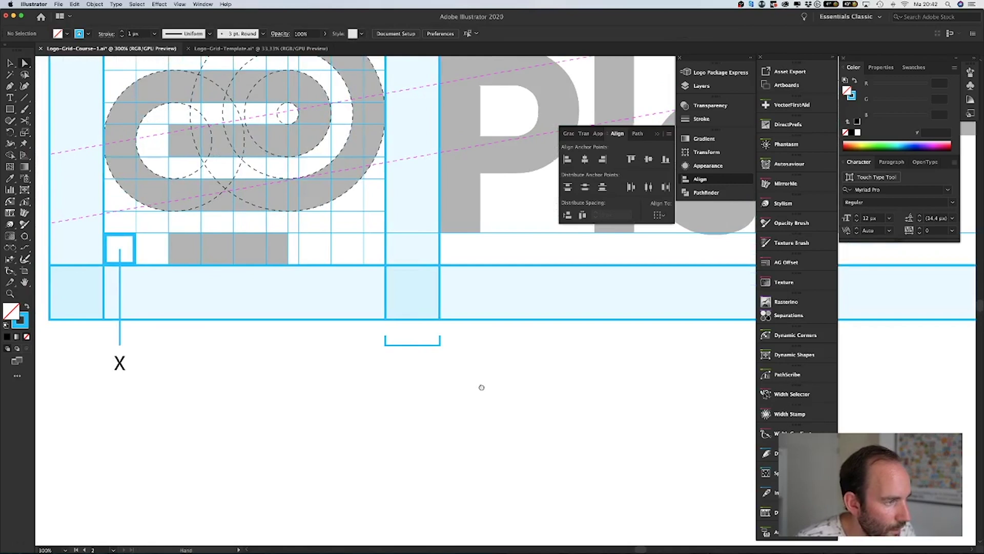
drag(121, 365, 418, 365)
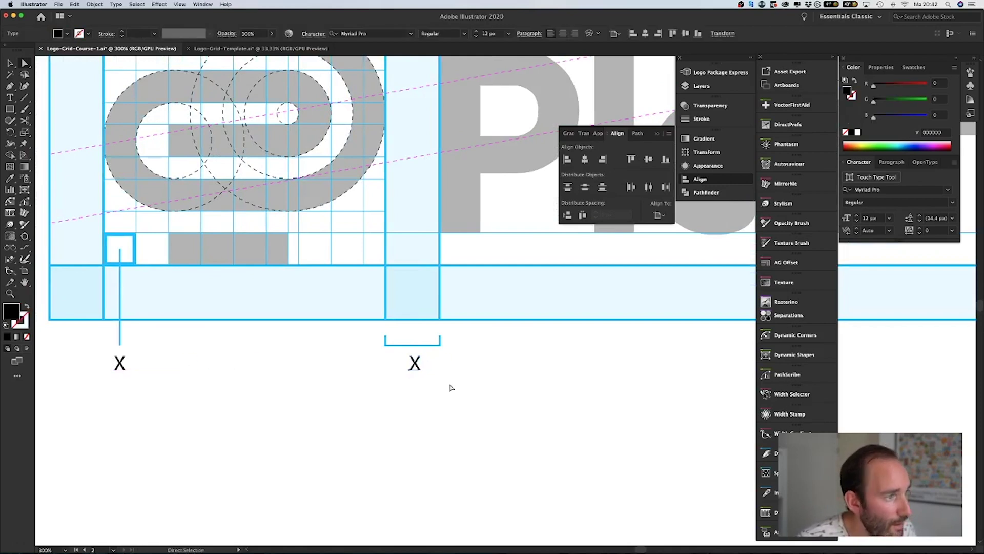
Compare the gap band's width with two side-by-side copies of the unit square, and delete both copies
key(v)
drag(136, 249, 447, 260)
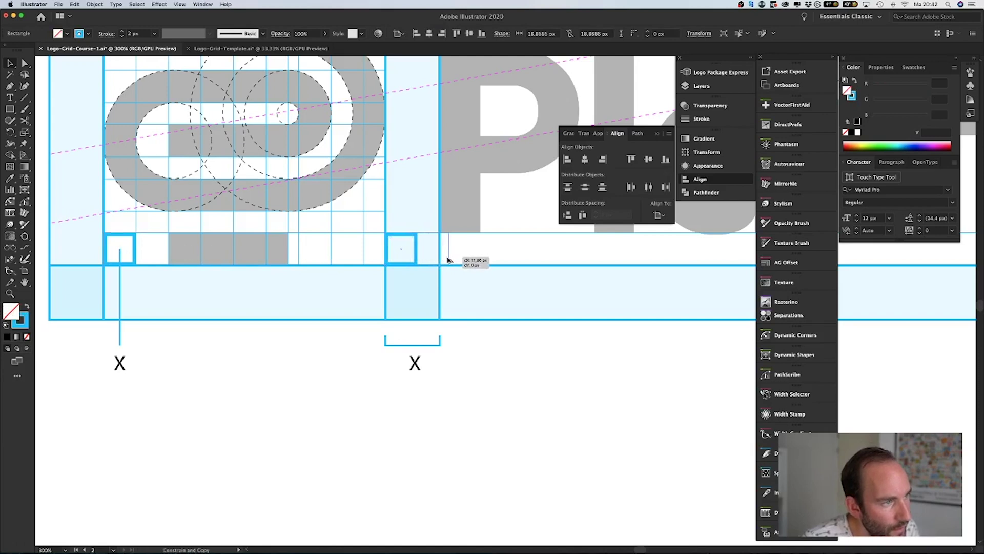
drag(447, 260, 447, 260)
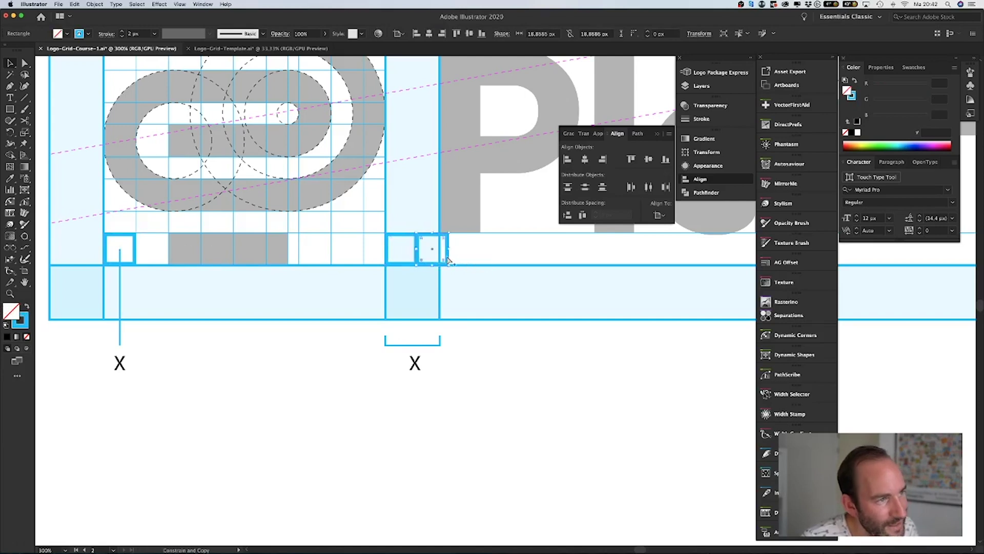
key(Delete)
click(416, 259)
key(Delete)
Extend the copied label to read "X1.75" and centre-align its text below the bracket
double_click(415, 363)
double_click(415, 363)
click(418, 365)
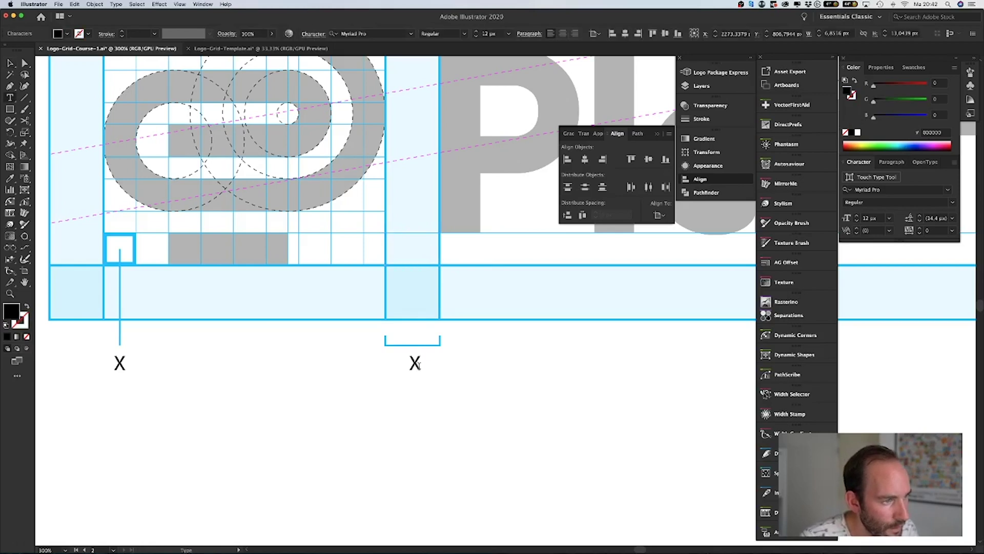
text(1.75)
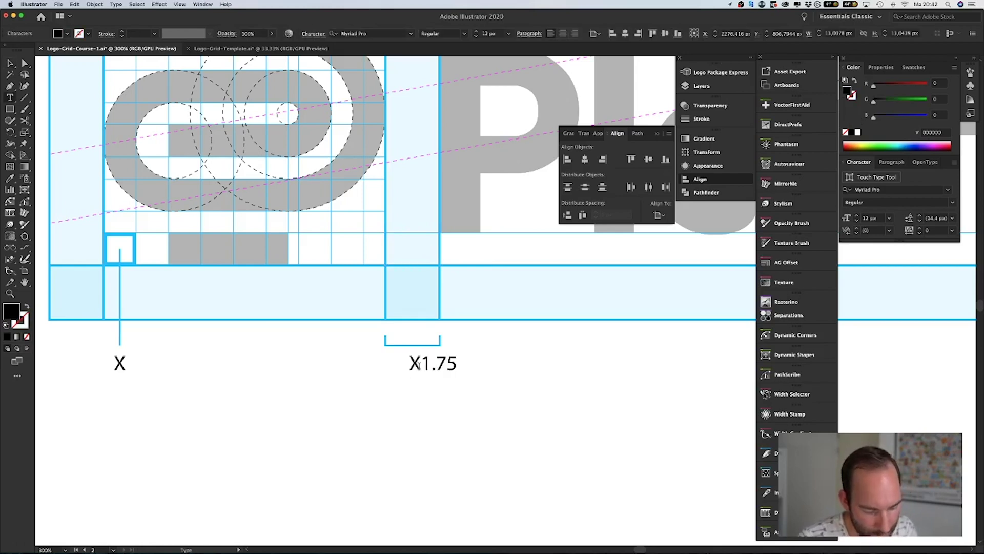
key(Escape)
key(super+shift+c)
click(468, 384)
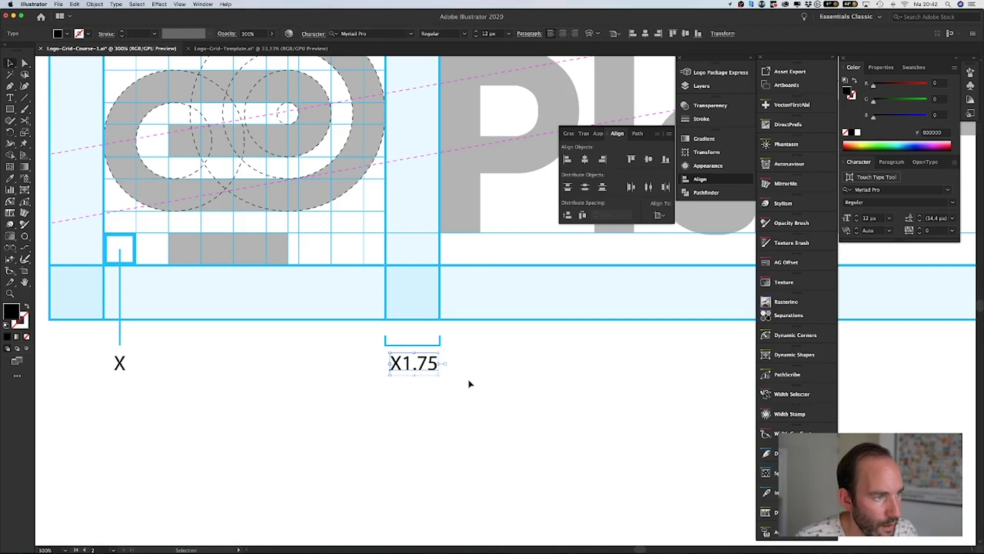
scroll(471, 385, up, 3)
scroll(471, 385, right, 2)
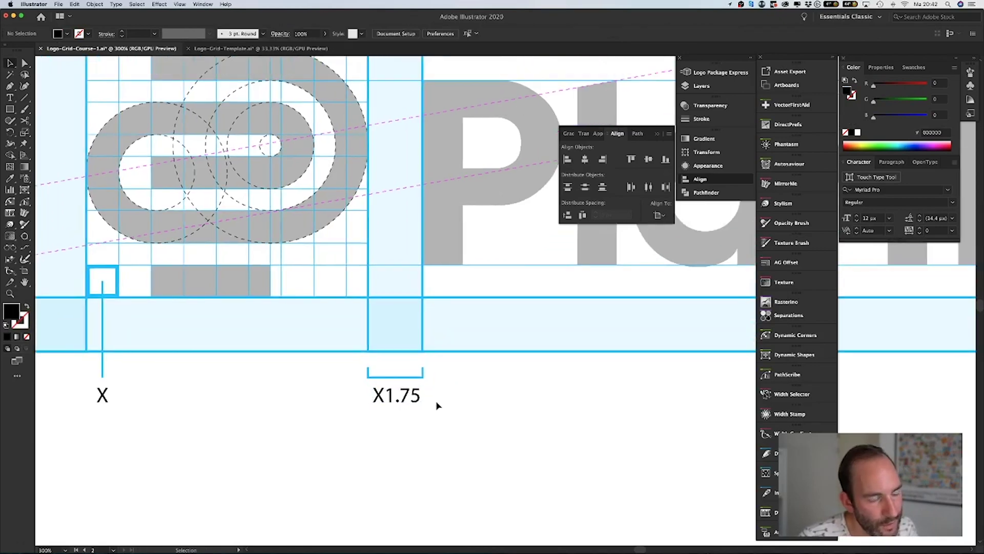
scroll(470, 395, up, 3)
scroll(470, 396, right, 1)
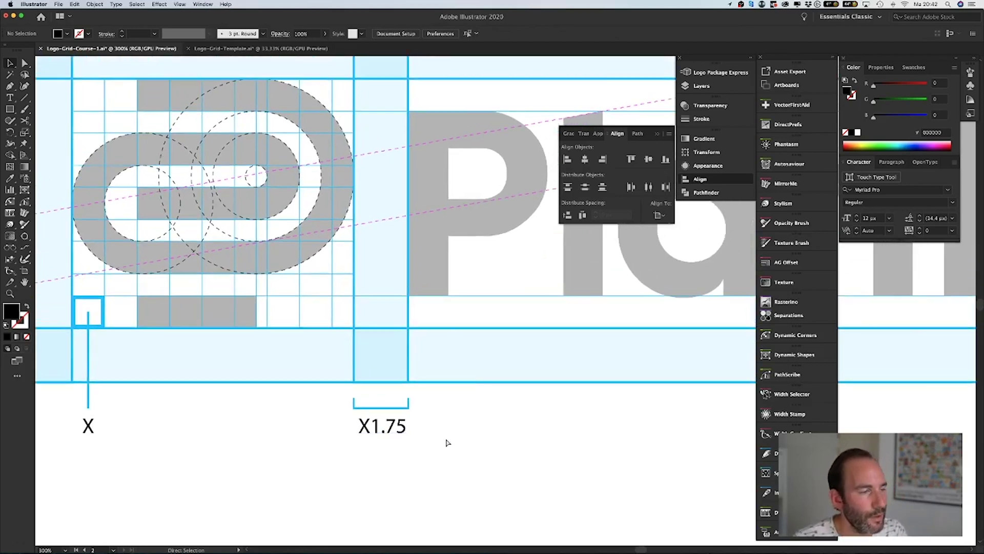
key(super+minus)
scroll(450, 442, up, 2)
scroll(453, 441, right, 3)
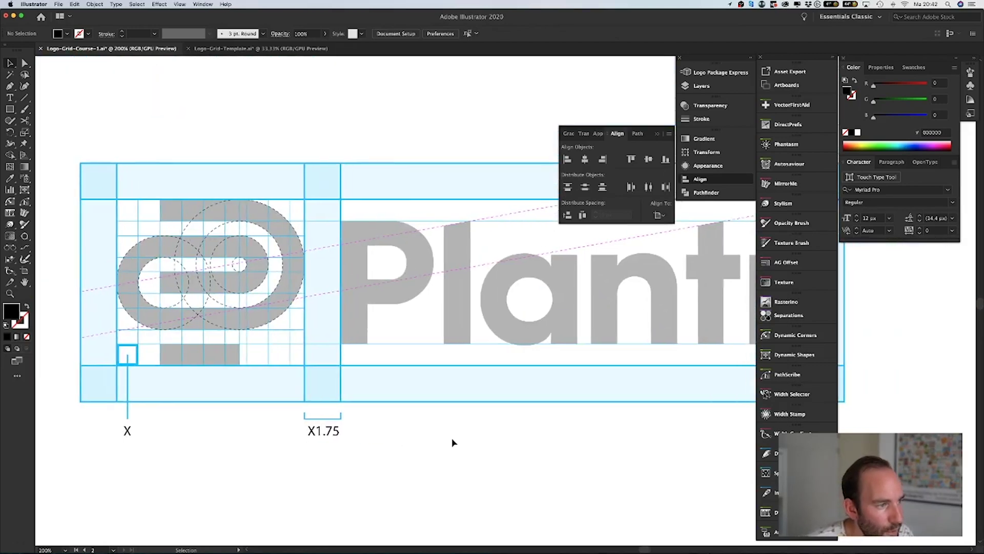
scroll(451, 441, right, 3)
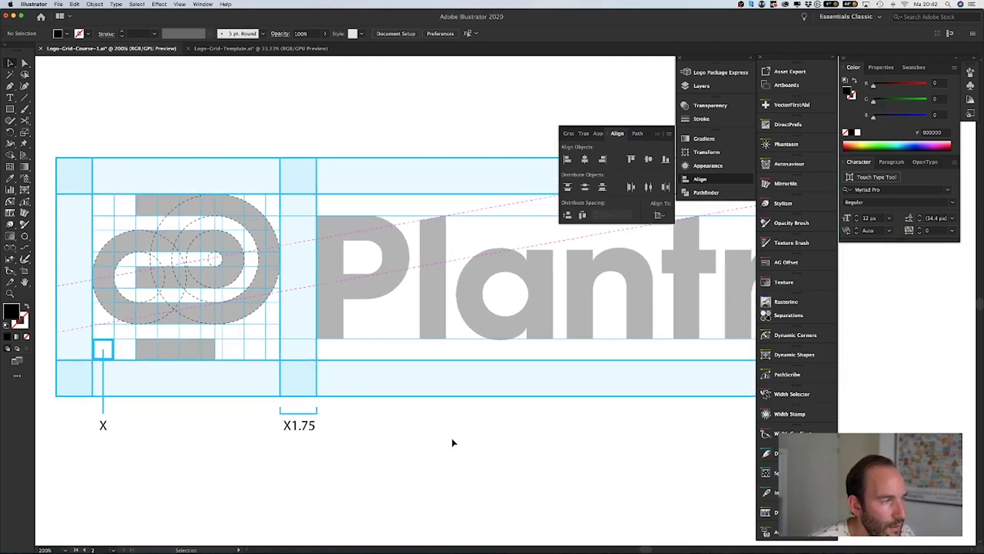
scroll(435, 447, up, 3)
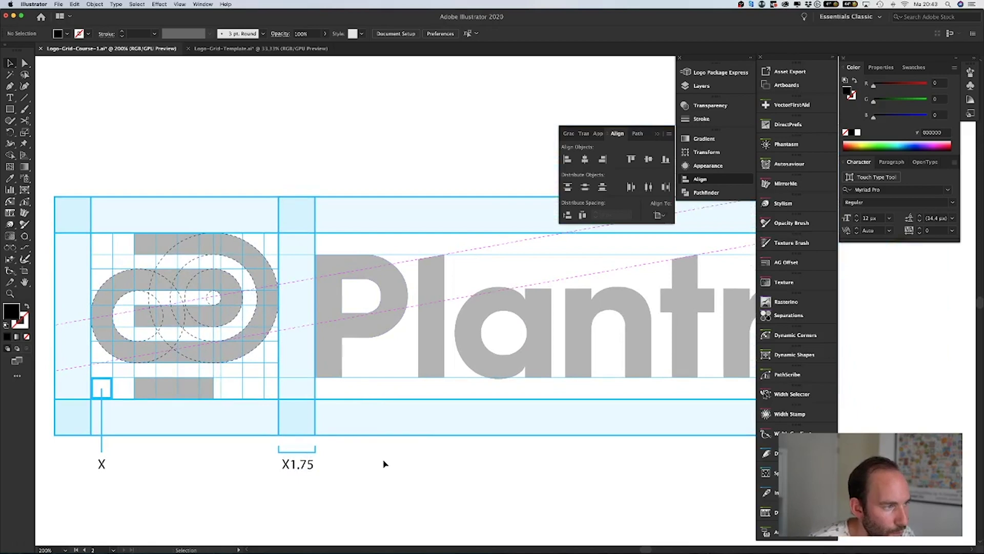
key(super+minus)
scroll(395, 457, up, 3)
scroll(397, 457, right, 2)
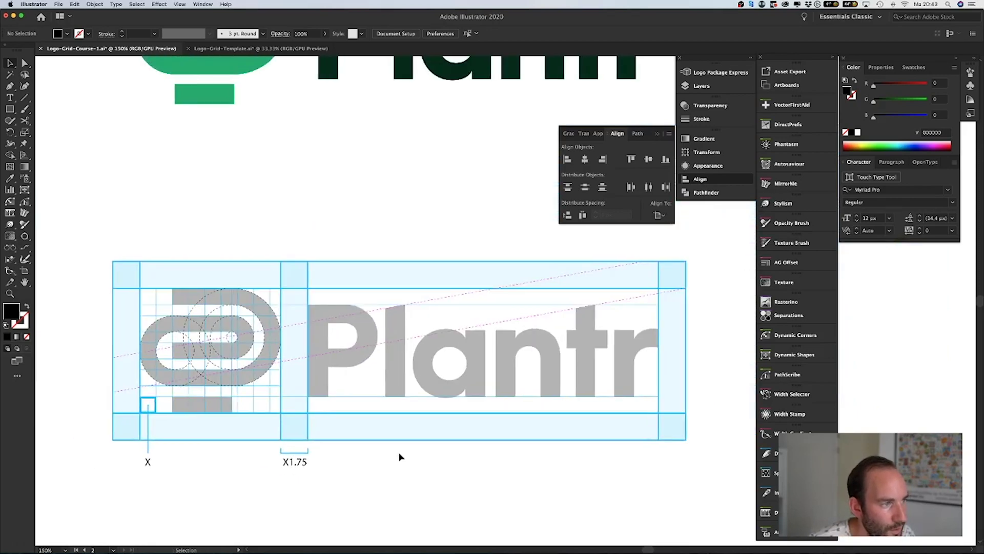
scroll(400, 457, down, 2)
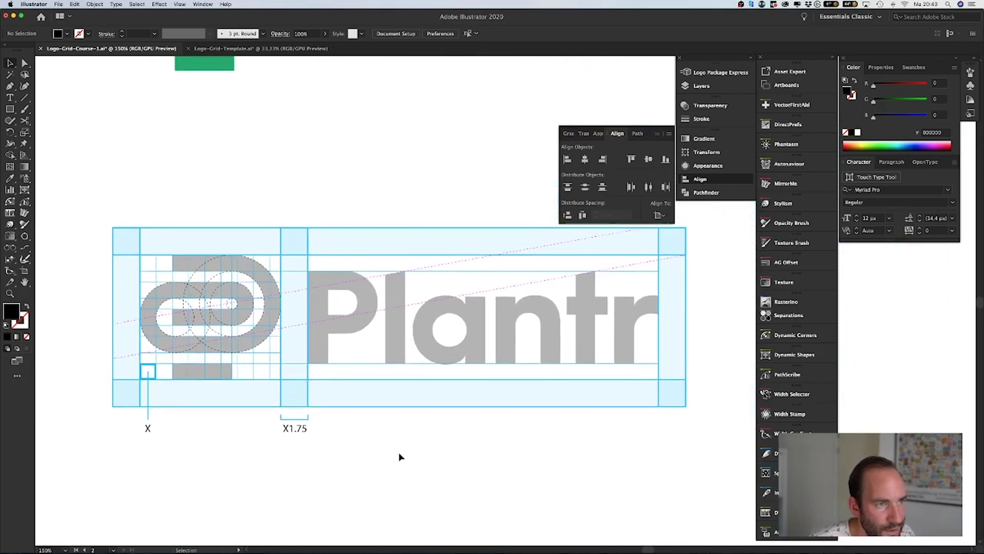
scroll(401, 456, up, 1)
scroll(401, 456, left, 1)
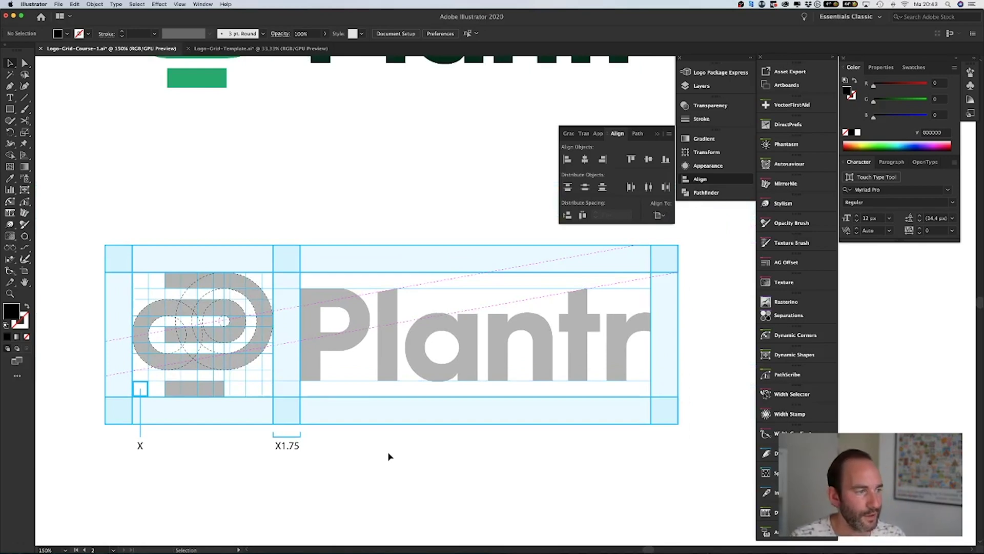
Duplicate the bracket and its label beneath the wordmark, stretch the copy to the end of the "r", and centre the label below it
drag(325, 477, 301, 434)
click(318, 464)
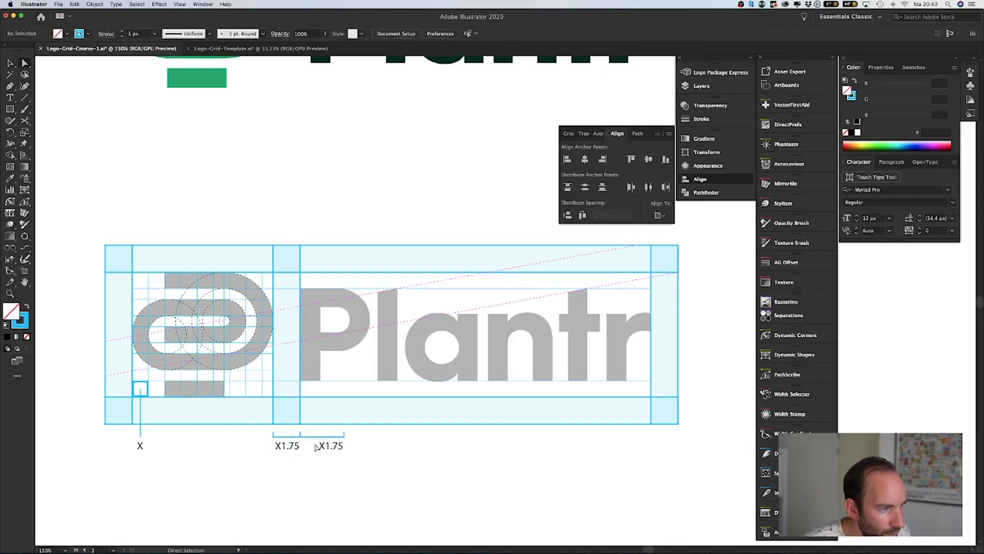
drag(343, 435, 651, 436)
click(633, 476)
drag(329, 447, 485, 449)
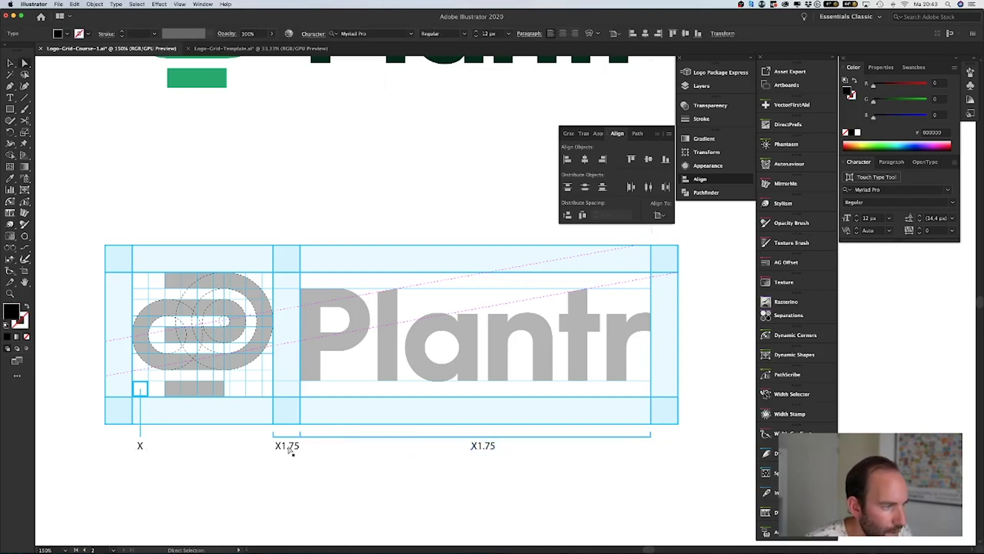
Move the three dimension labels slightly lower and set their font size to 15 px
key(shift+Down)
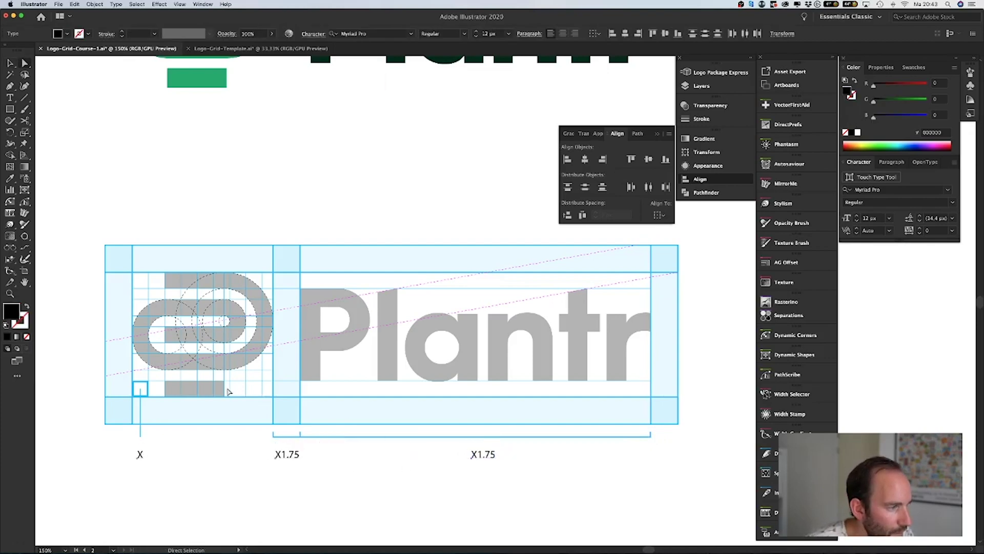
text(15)
key(Return)
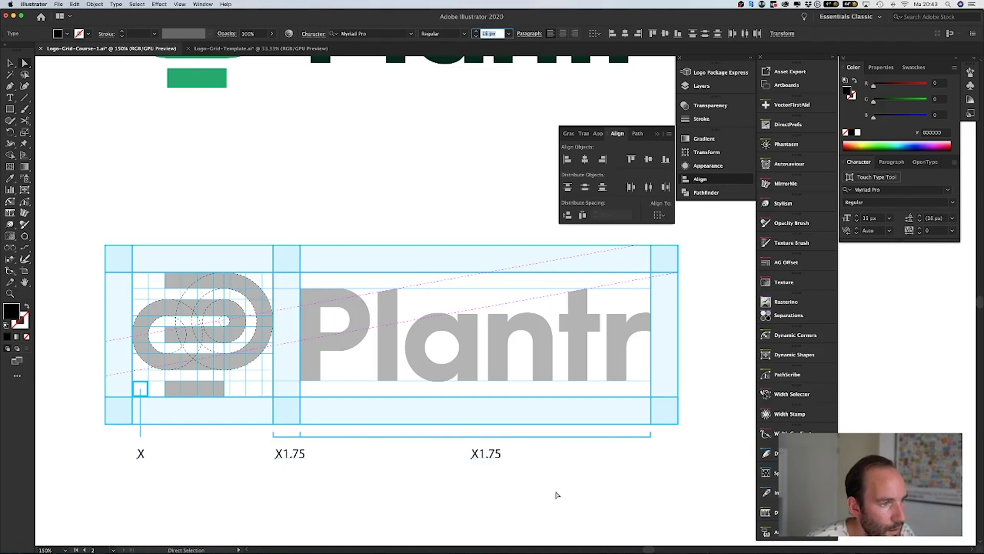
Re-centre the "X1.75" label under the gap band's bracket and the "X" label under the leader line
click(561, 485)
drag(290, 450, 287, 450)
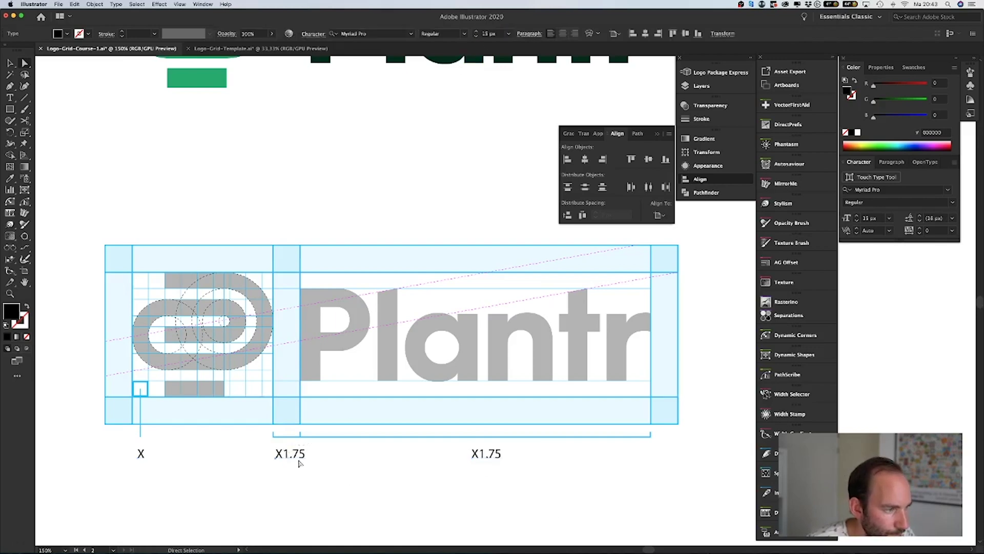
click(359, 506)
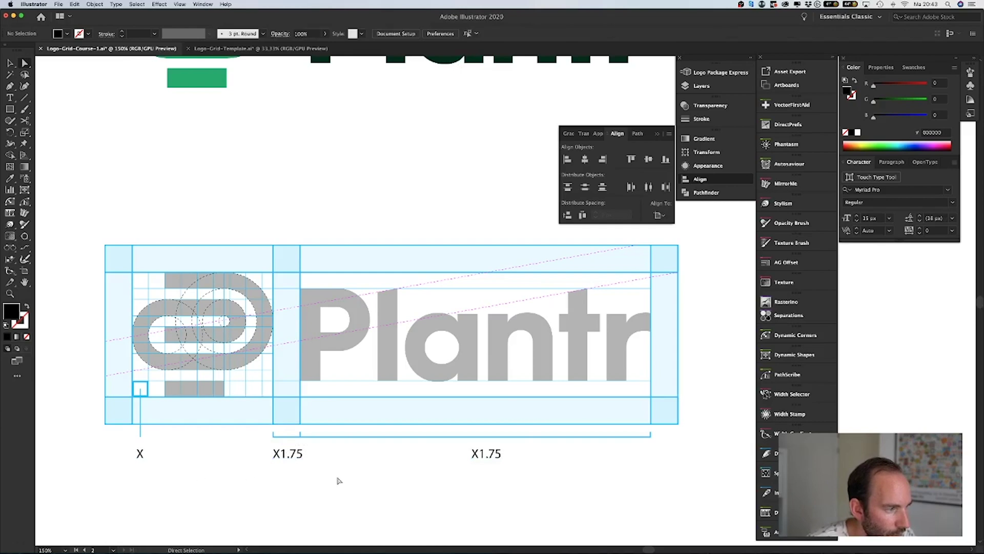
Nudge the dimension label beneath the wordmark slightly to the left to centre it under its bracket
click(493, 456)
key(Left)
key(Left)
key(Left)
key(Left)
key(Left)
key(Left)
key(Left)
key(Left)
key(Left)
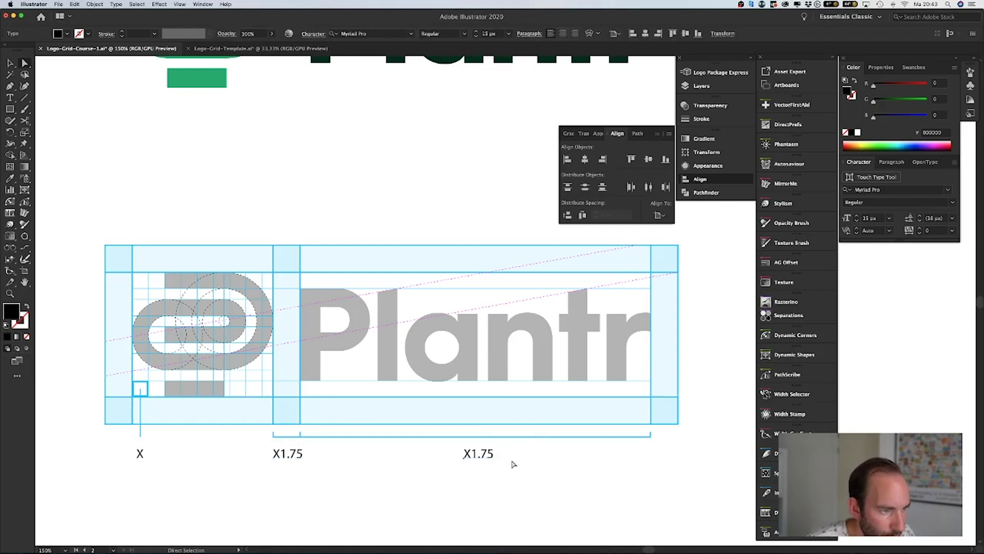
click(330, 504)
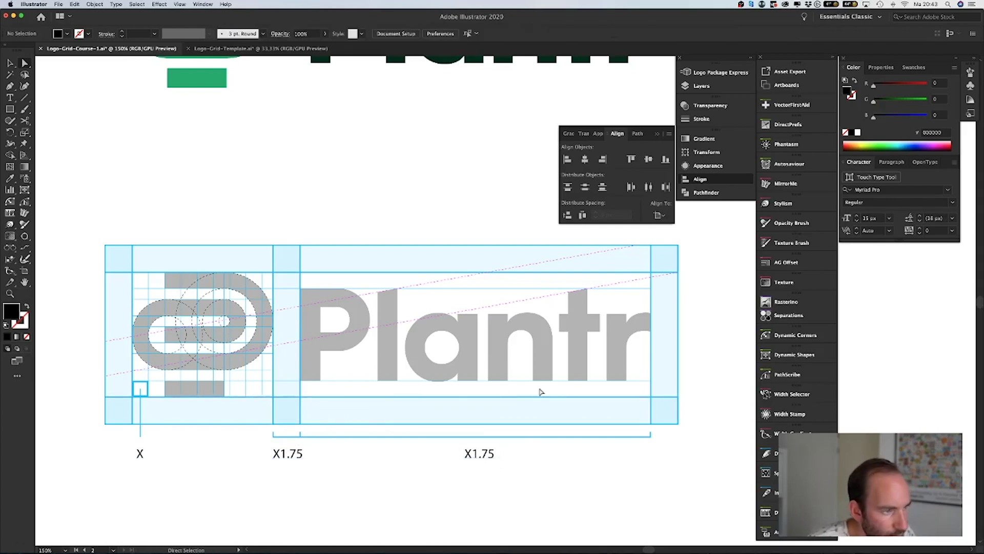
Change the dimension label under the wordmark's long bracket to read "X12"
key(t)
drag(472, 454, 521, 457)
text(12)
key(Escape)
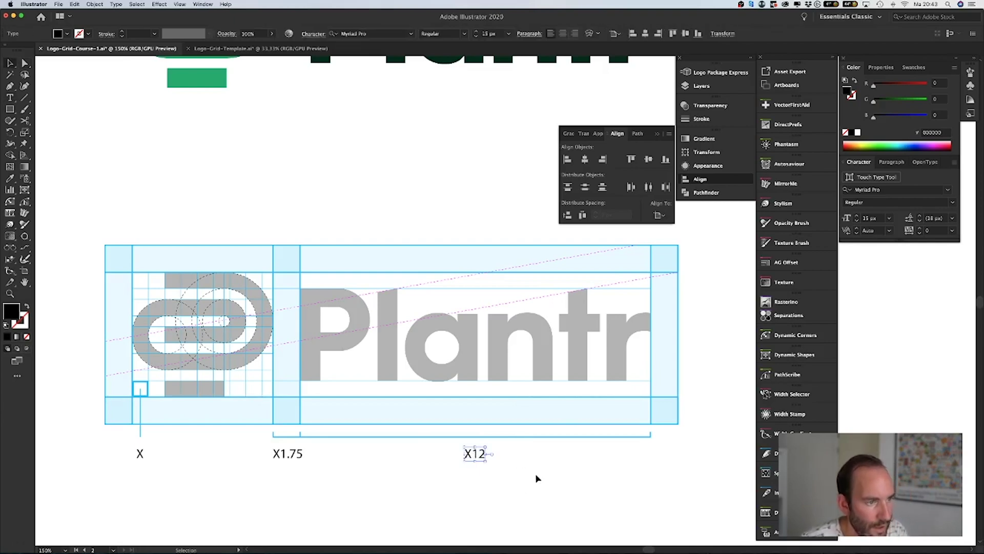
click(588, 478)
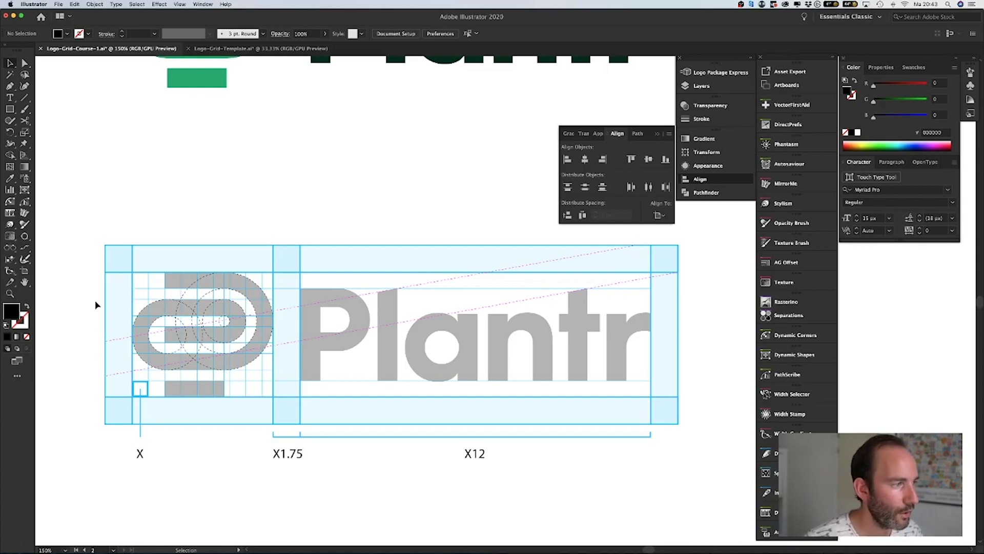
Review the construction grid's slant lines, clear-space bands and dimension labels, and compare it with the original Plantr logo above
scroll(220, 464, right, 2)
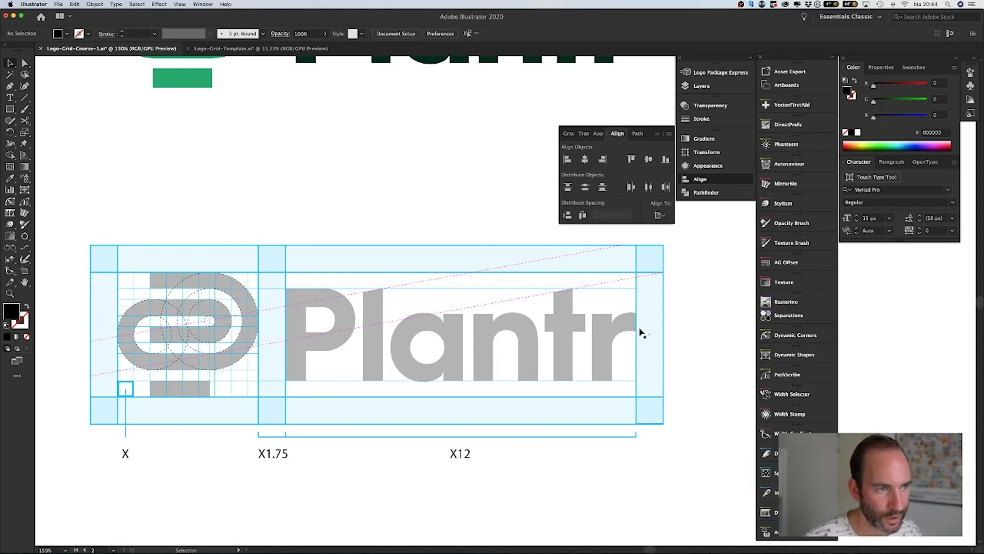
click(514, 301)
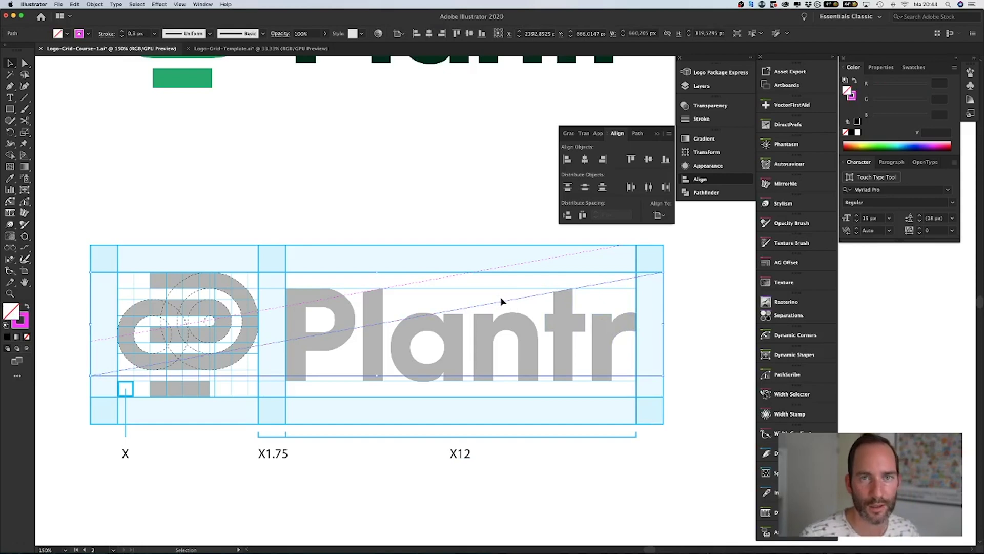
key(super+5)
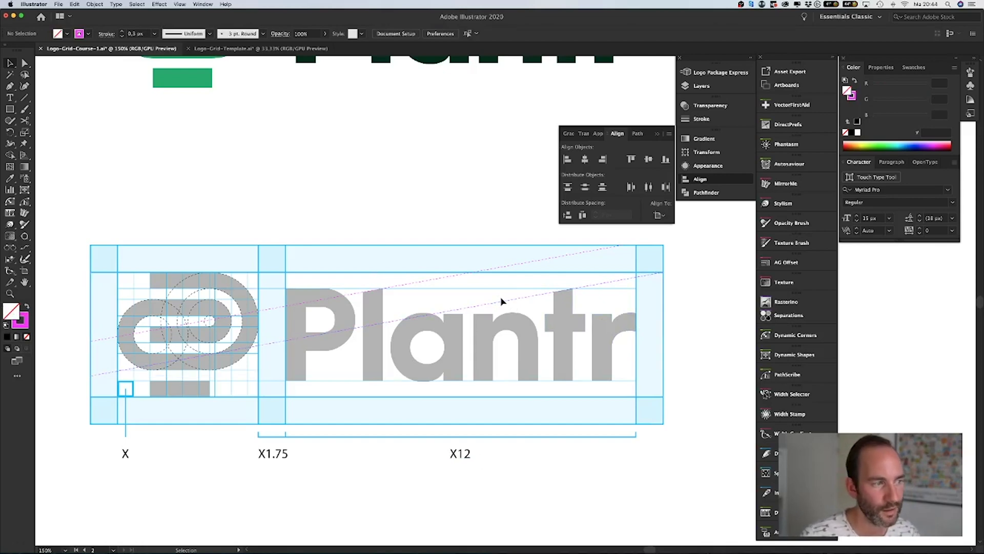
scroll(502, 301, left, 2)
scroll(501, 301, up, 1)
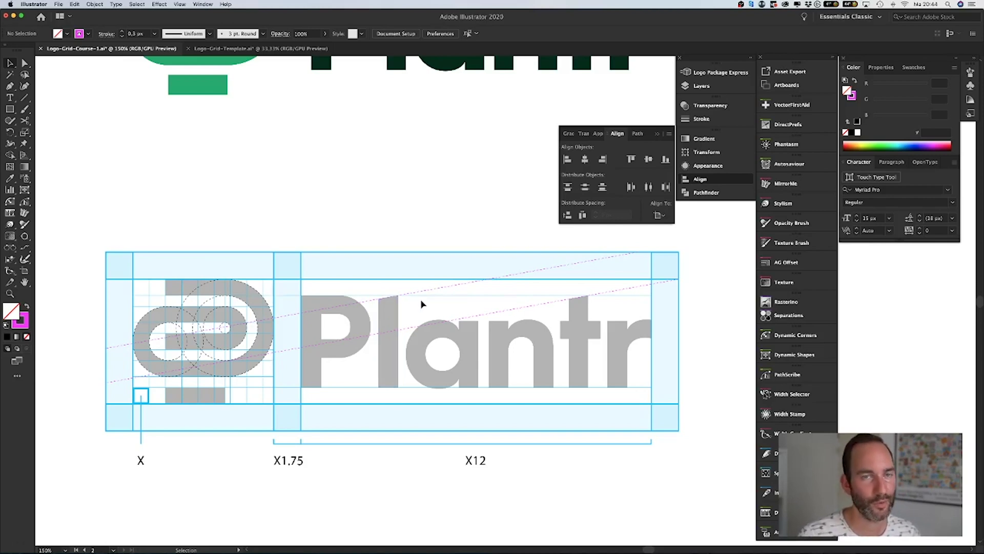
mouse_move(363, 533)
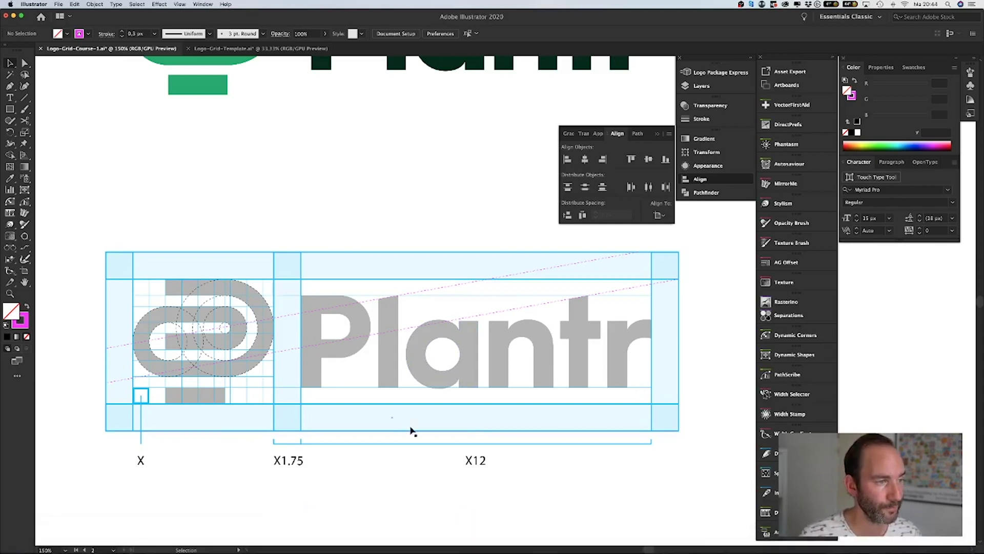
scroll(432, 458, up, 5)
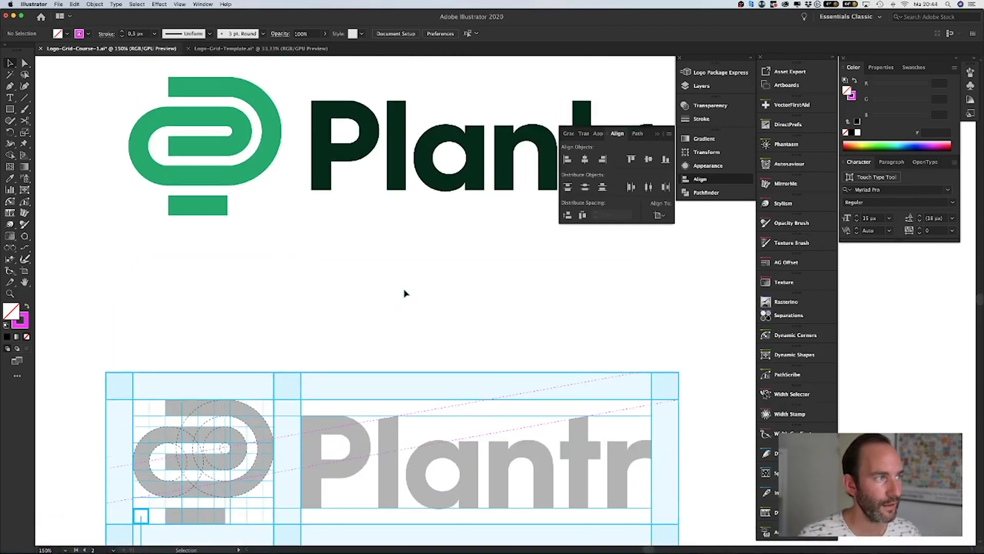
scroll(405, 293, down, 7)
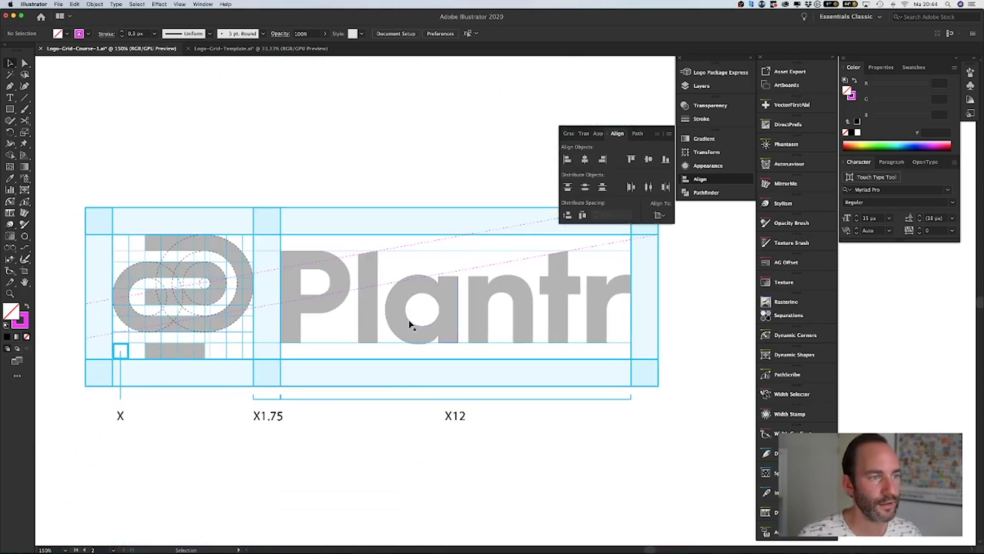
scroll(400, 410, up, 1)
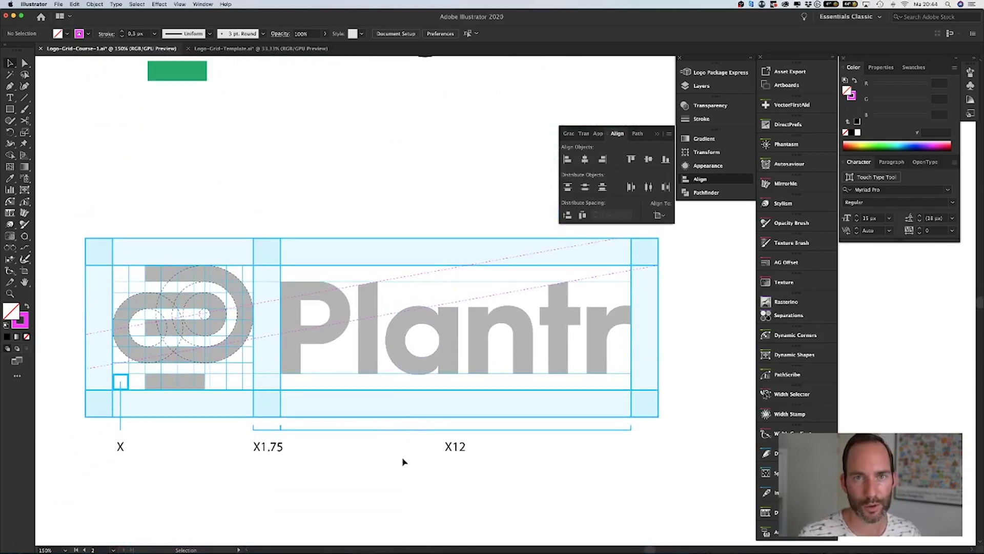
scroll(395, 466, up, 1)
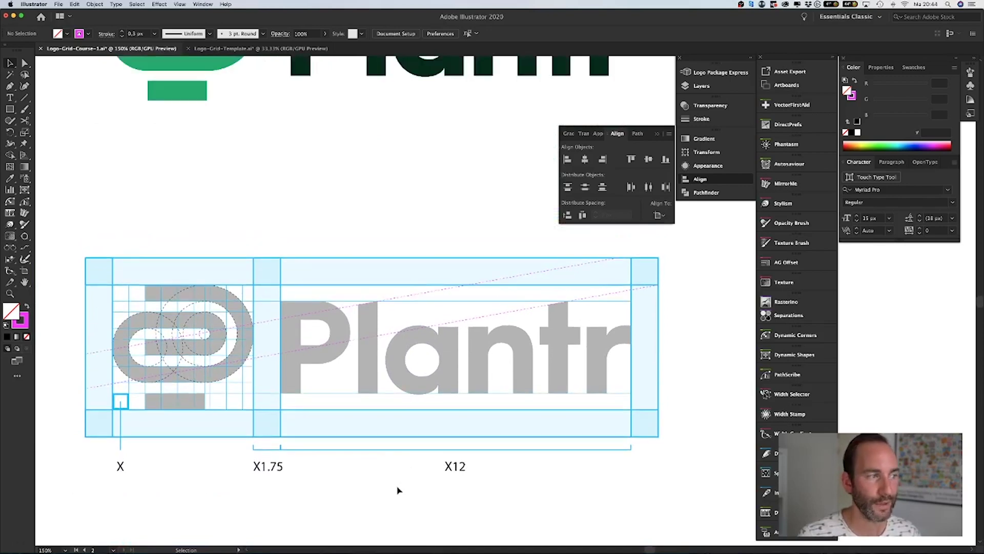
scroll(397, 489, up, 1)
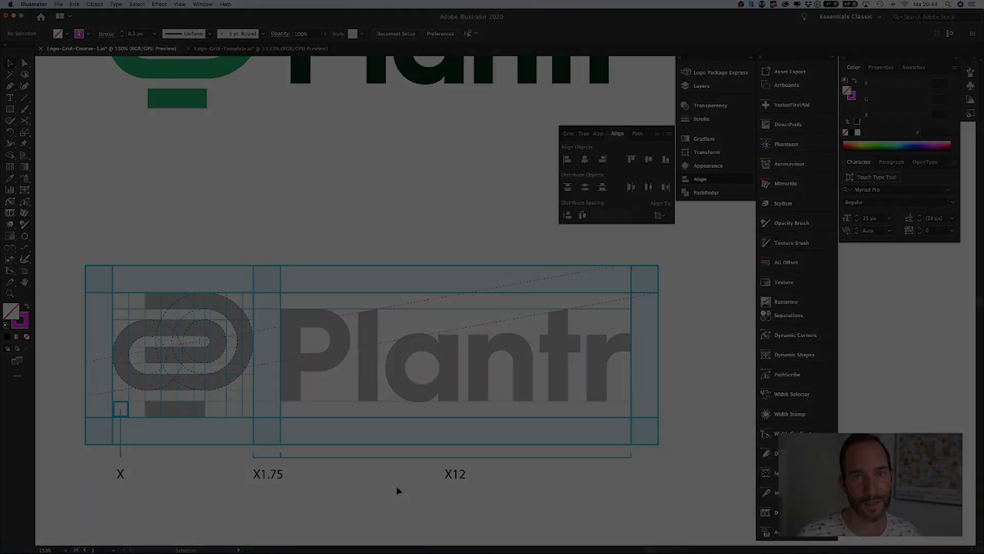